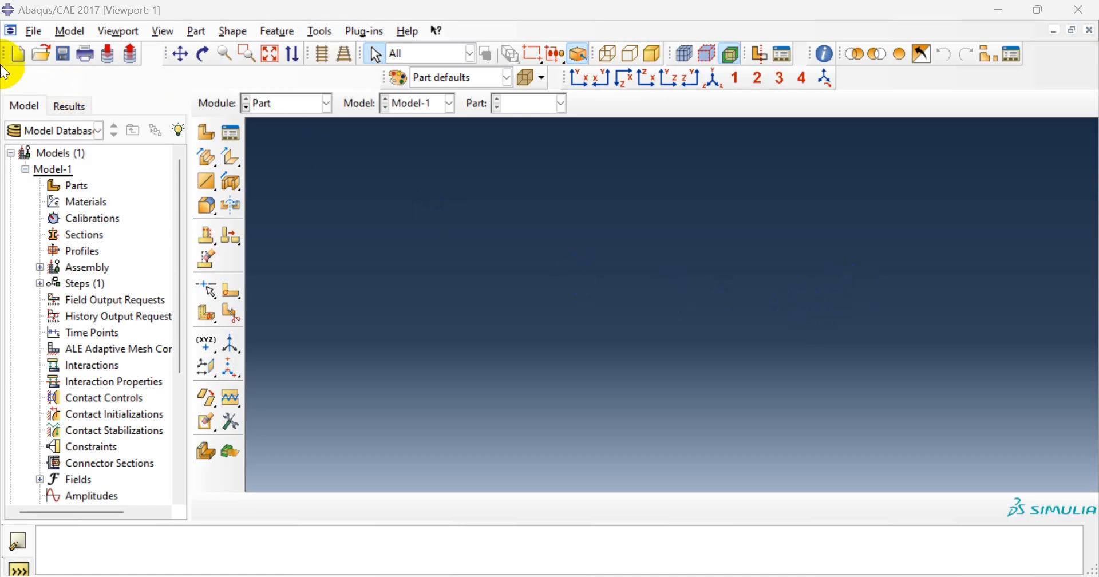
- Browse the File menu's Import and Export choices, then bring up the View menu
click(35, 31)
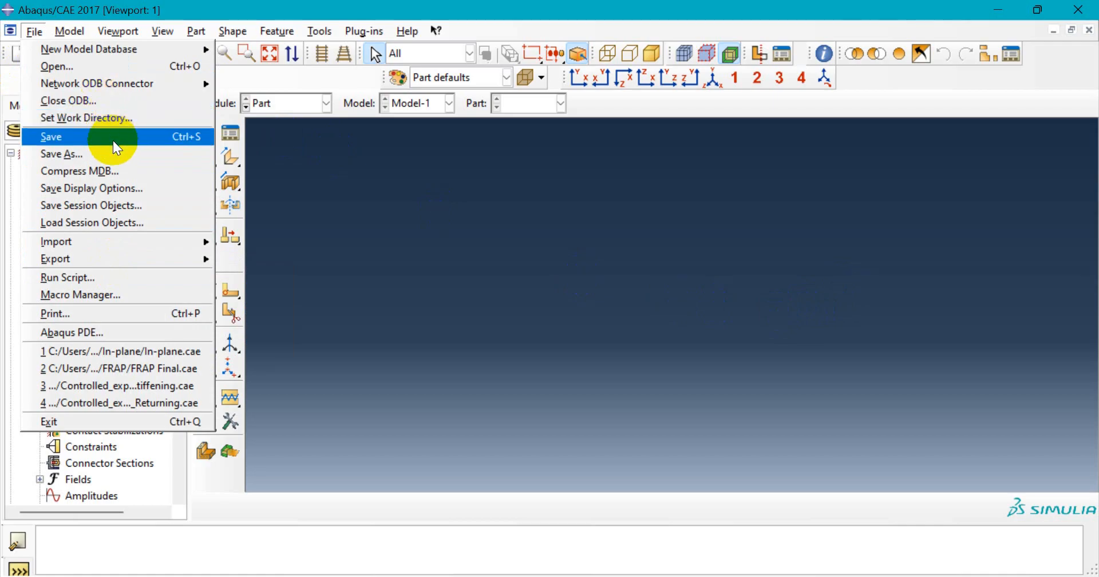
mouse_move(124, 247)
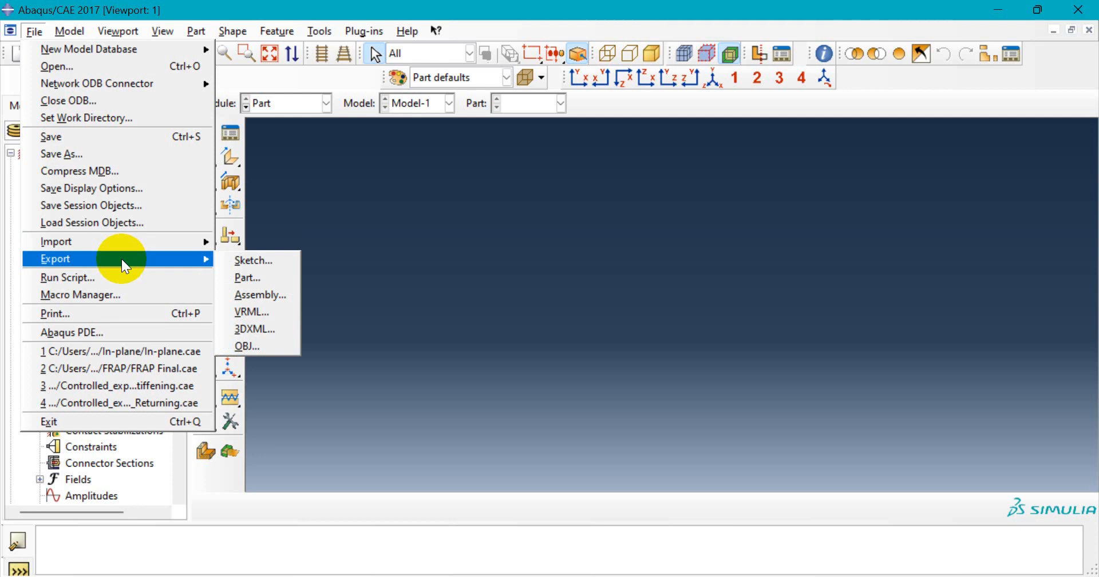
click(125, 32)
mouse_move(171, 29)
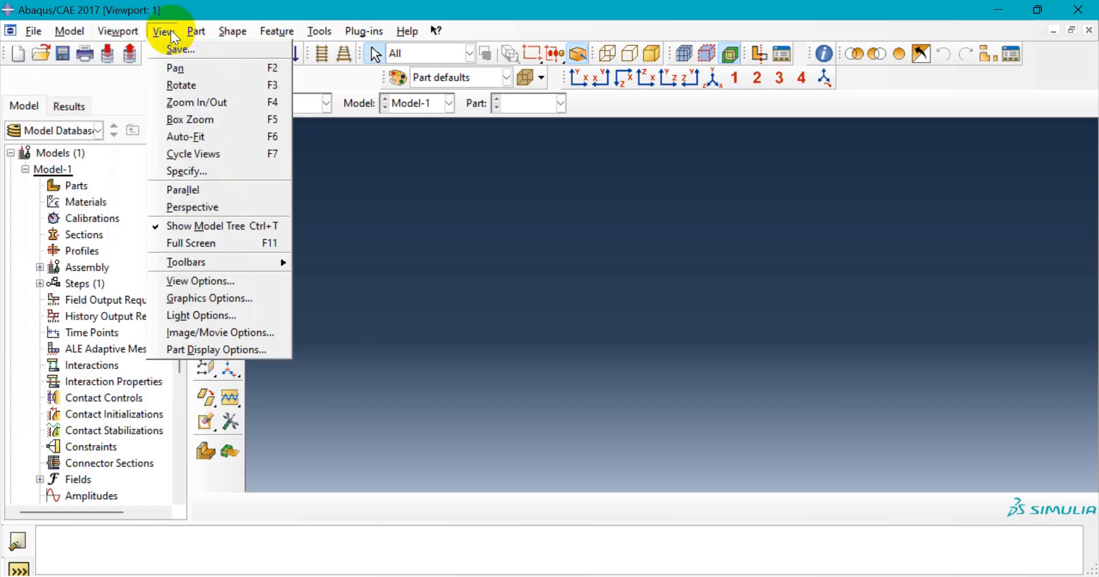
- Make the viewport background solid white via View > Graphics Options
click(256, 300)
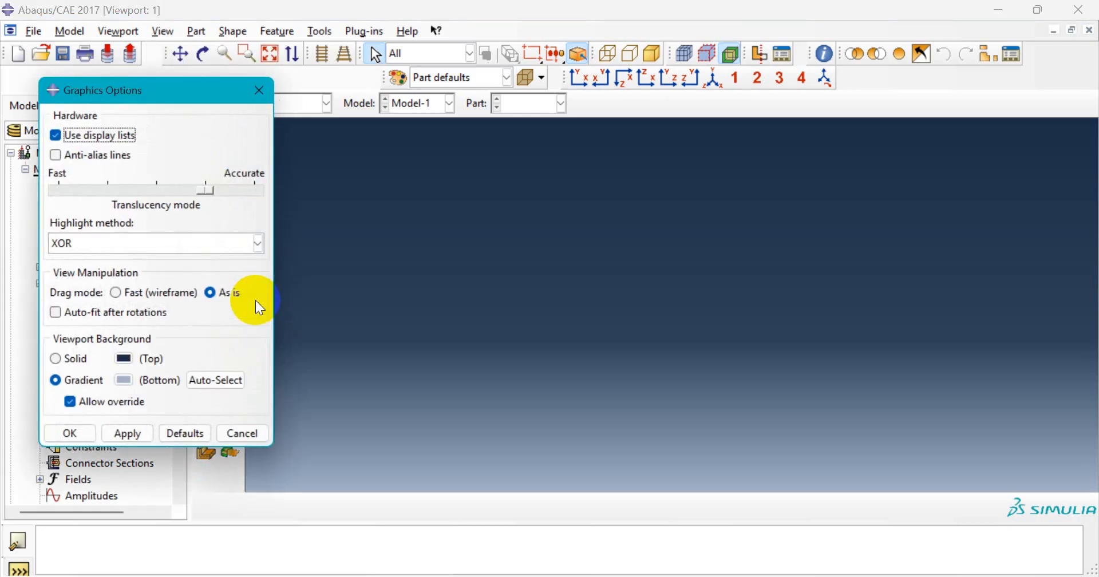
click(75, 359)
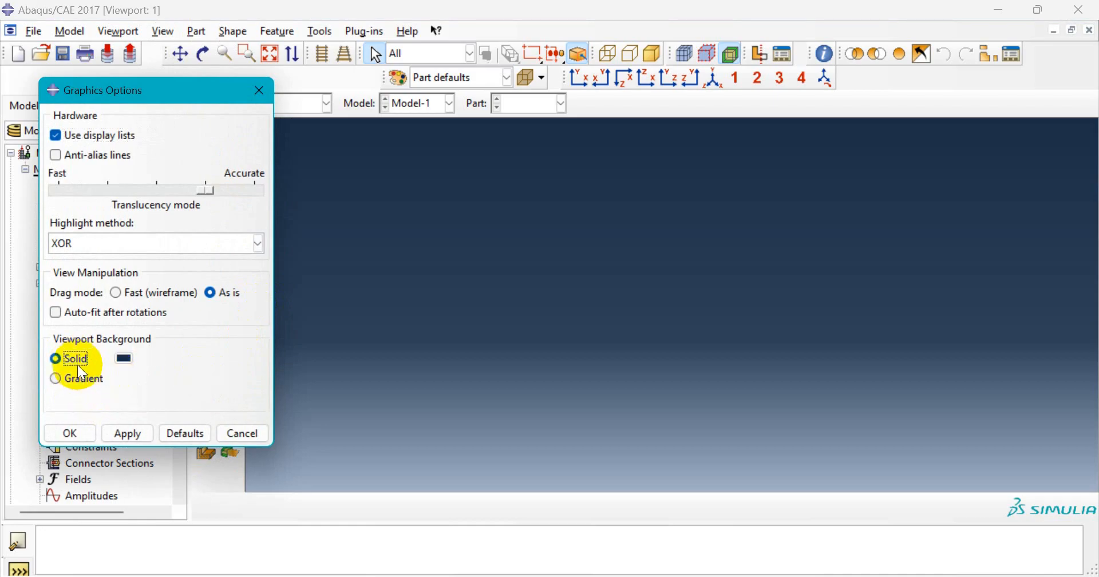
click(127, 359)
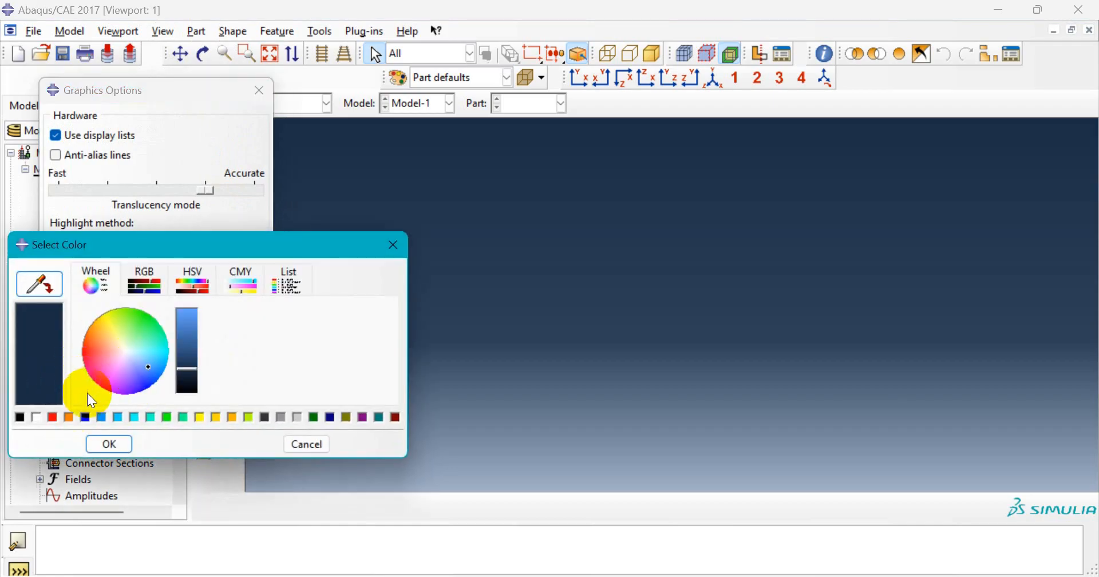
click(37, 417)
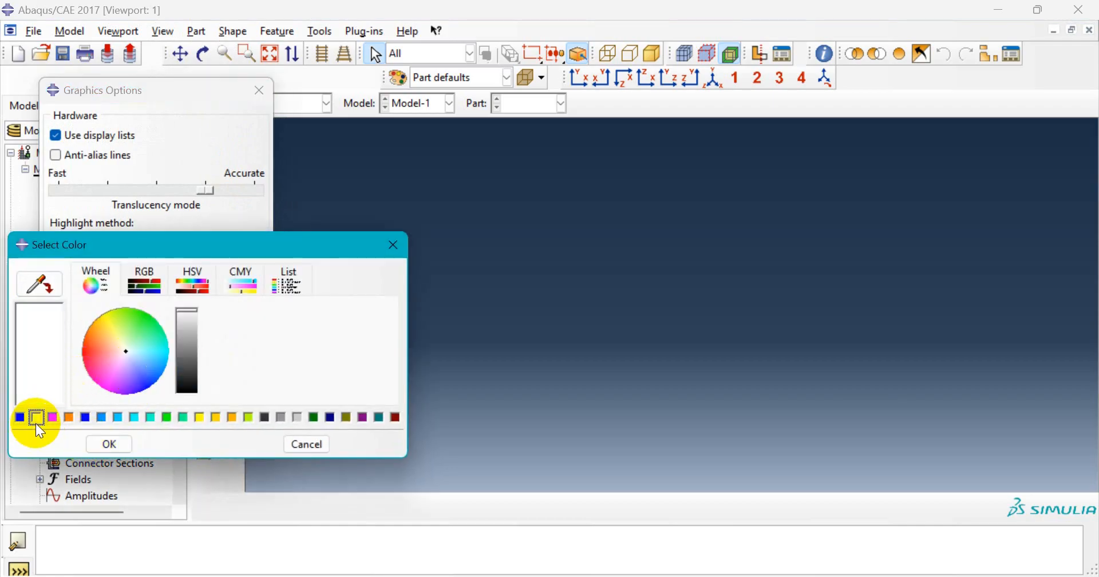
click(112, 446)
click(135, 433)
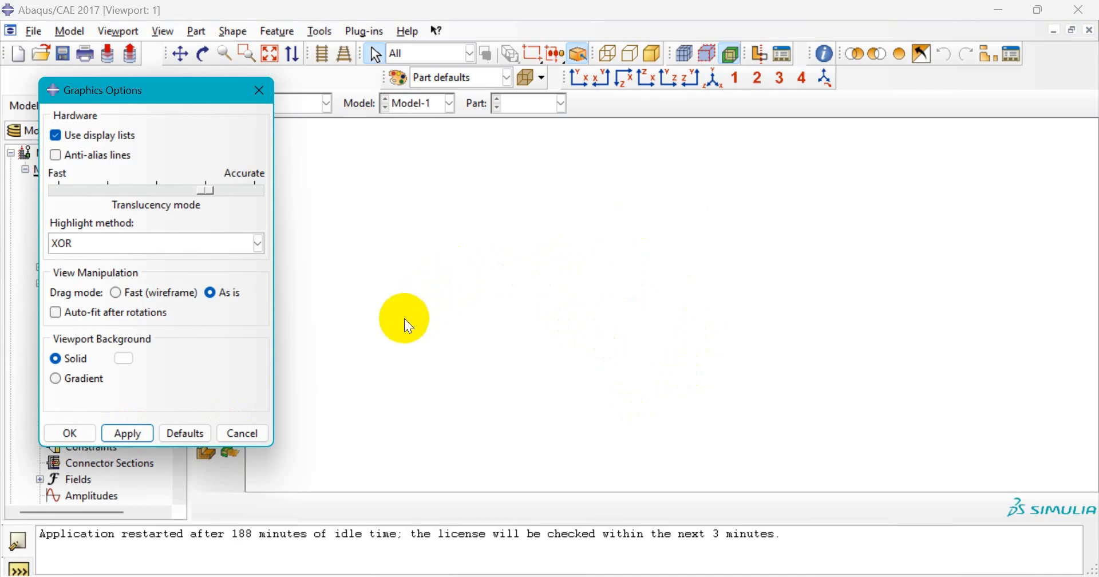
- Restore and apply the default dark-blue gradient background, then close Graphics Options
click(197, 434)
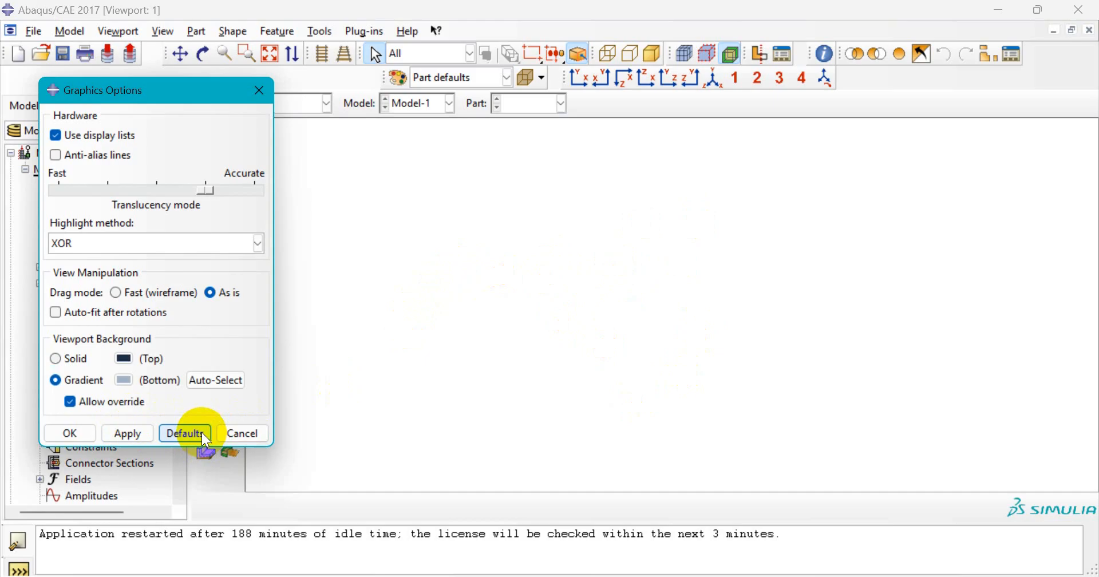
click(126, 434)
click(69, 433)
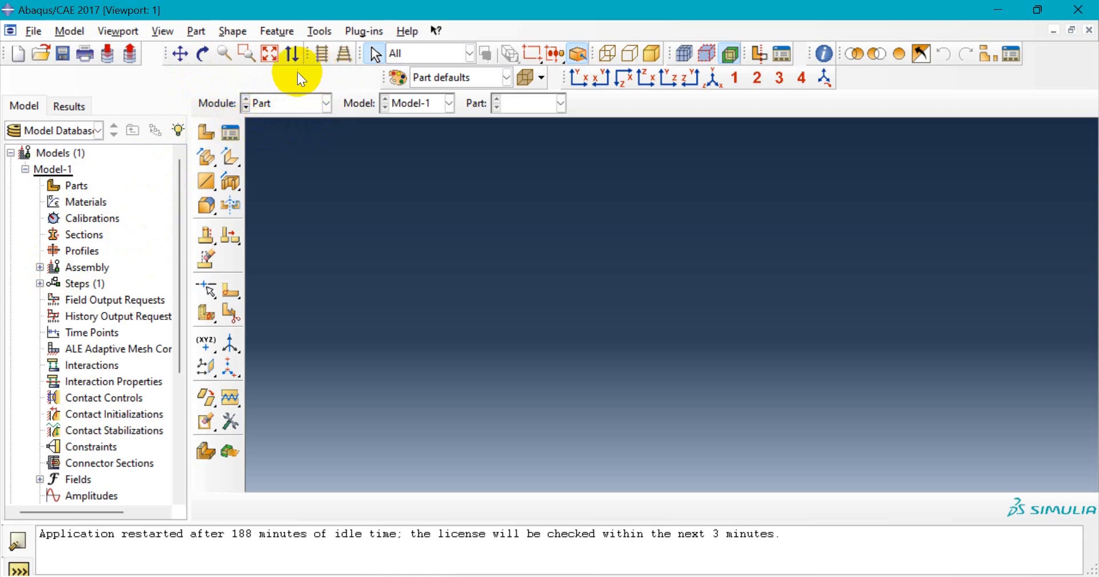
- Drop down the Module list in the context bar to see every module
click(325, 104)
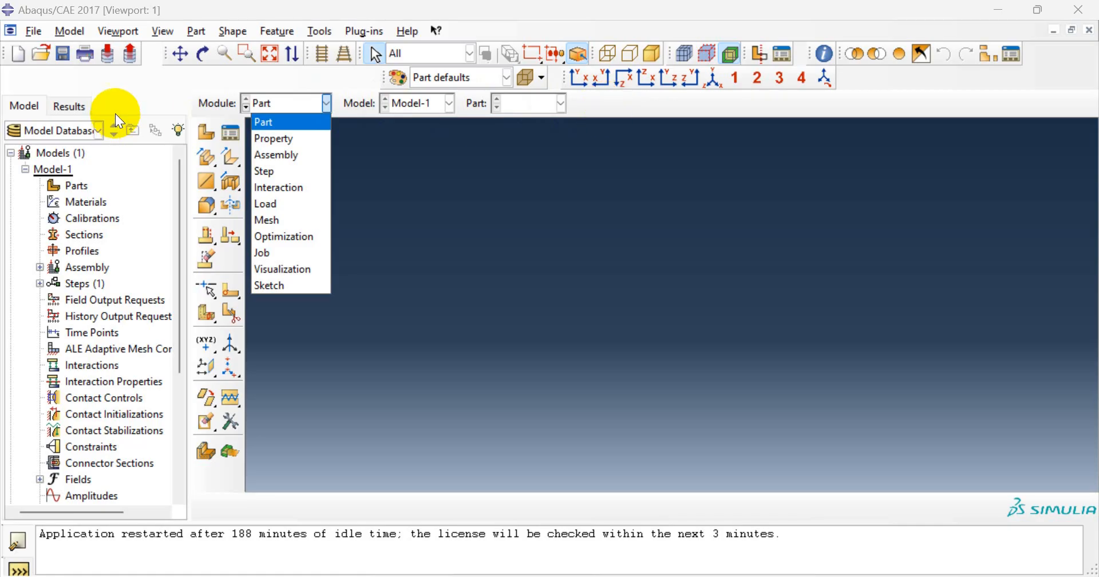
- Keep the Part module and switch to the ABAQUS Session PowerPoint's Unit System slide
click(143, 84)
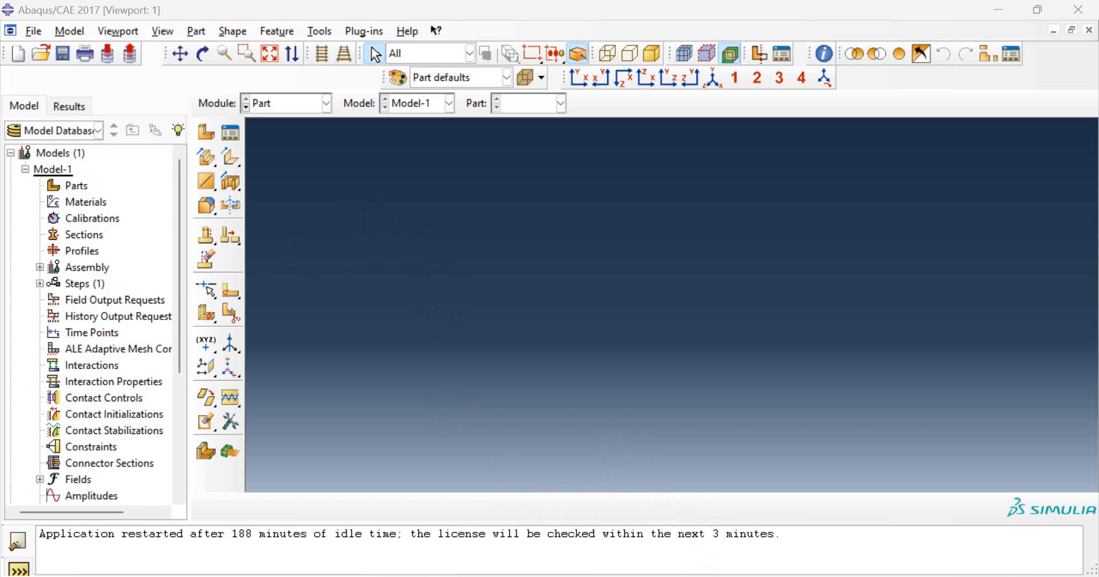
click(686, 540)
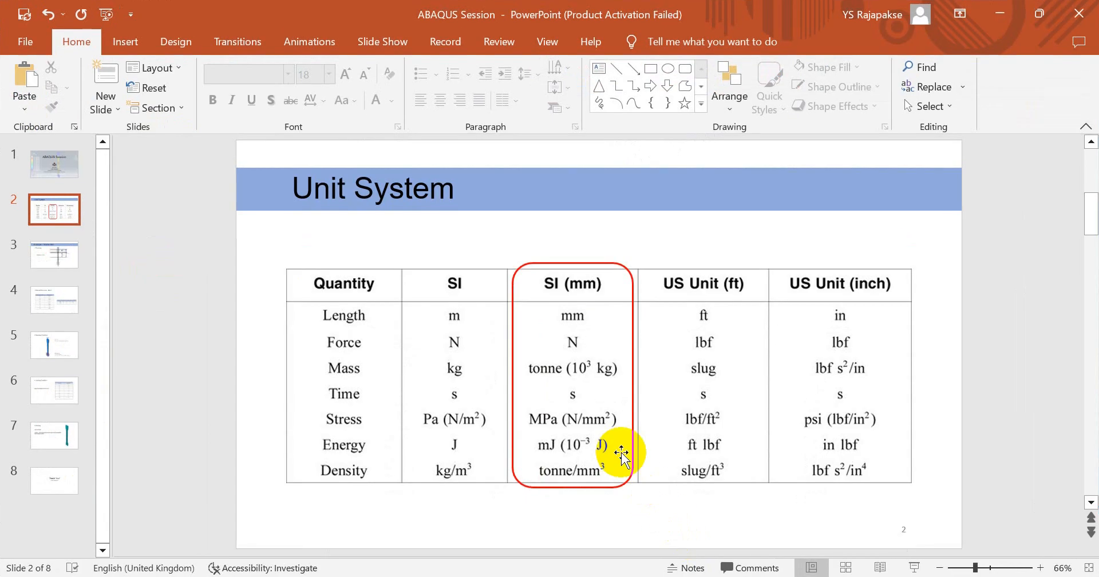
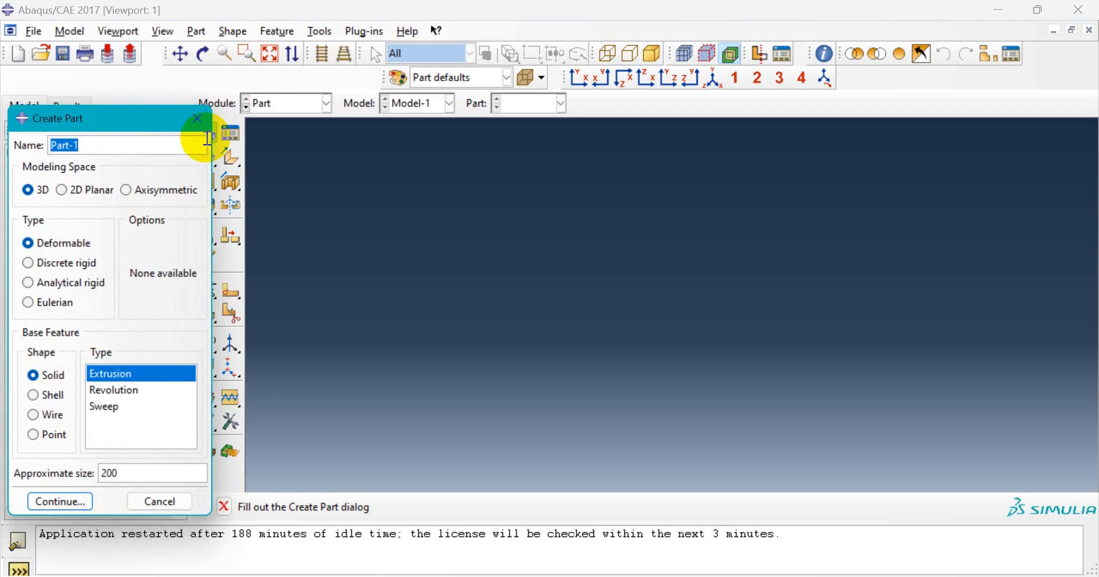
- Name the 3D deformable solid extrusion part Part-Specimen with approximate size 300 and continue to the sketcher
click(162, 151)
key(BackSpace)
key(BackSpace)
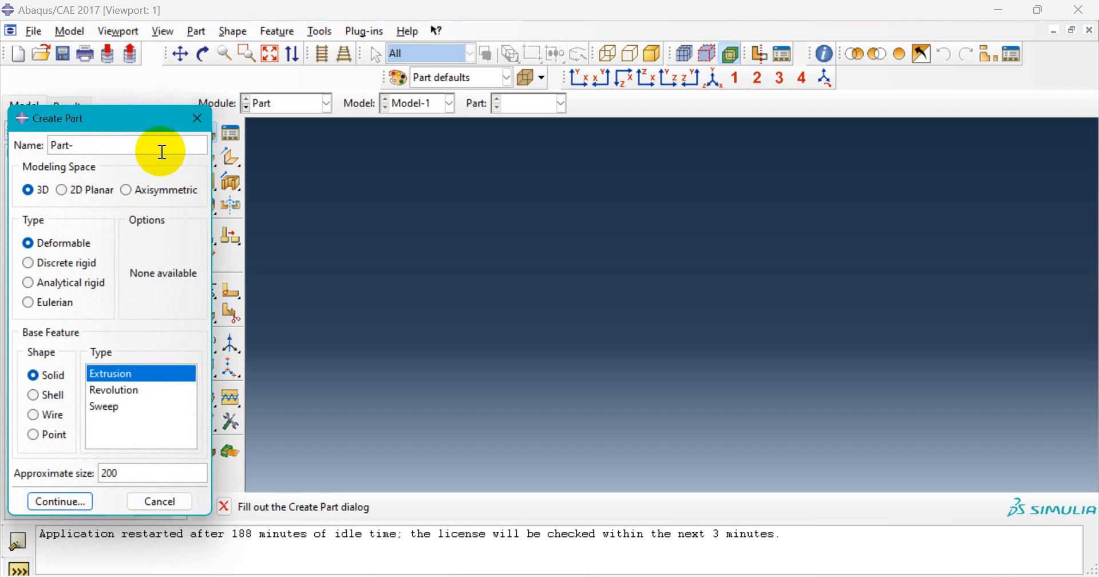
text(-Specimen)
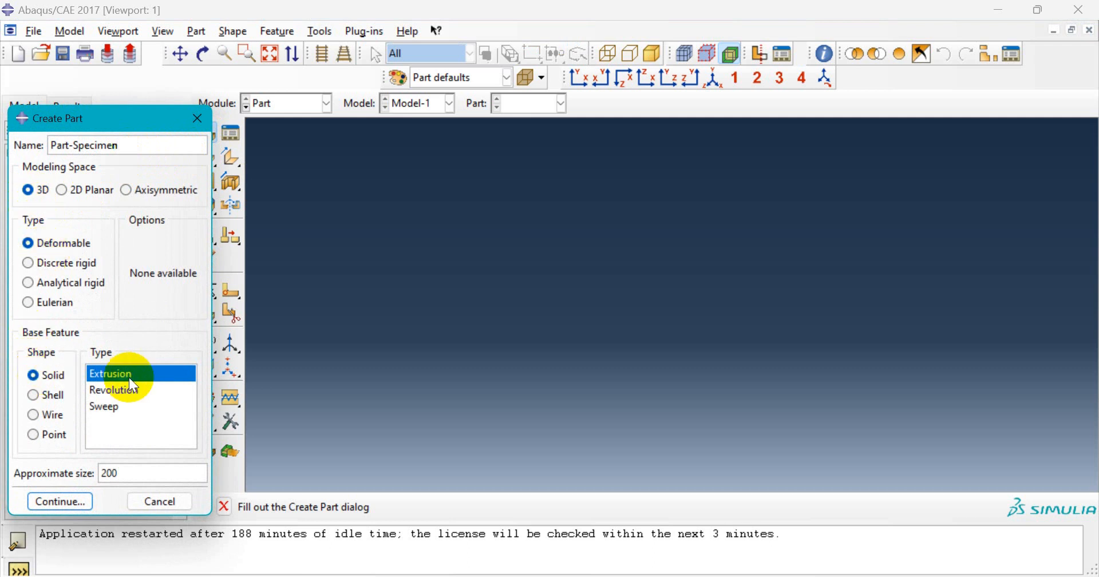
click(127, 472)
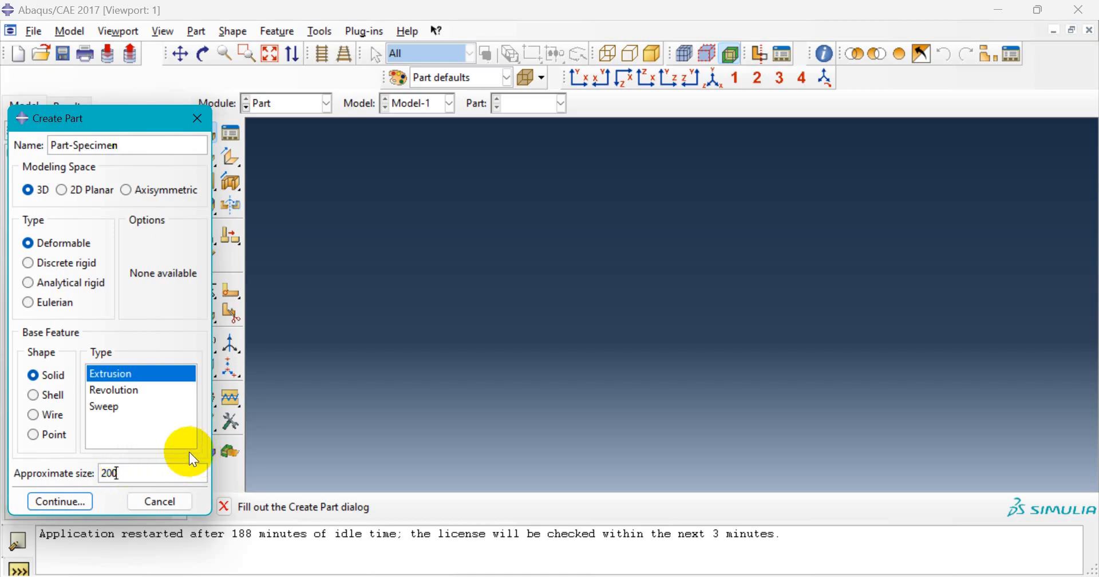
key(BackSpace)
key(BackSpace)
key(BackSpace)
text(300)
click(74, 502)
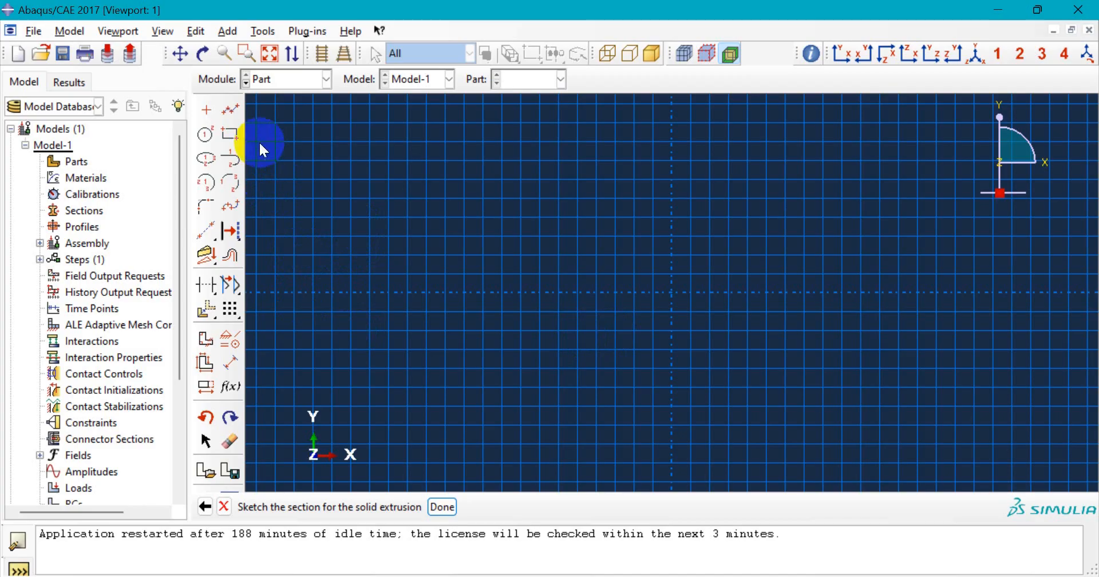
- Draw a vertical line down the Y axis and dimension its length to 90
click(231, 111)
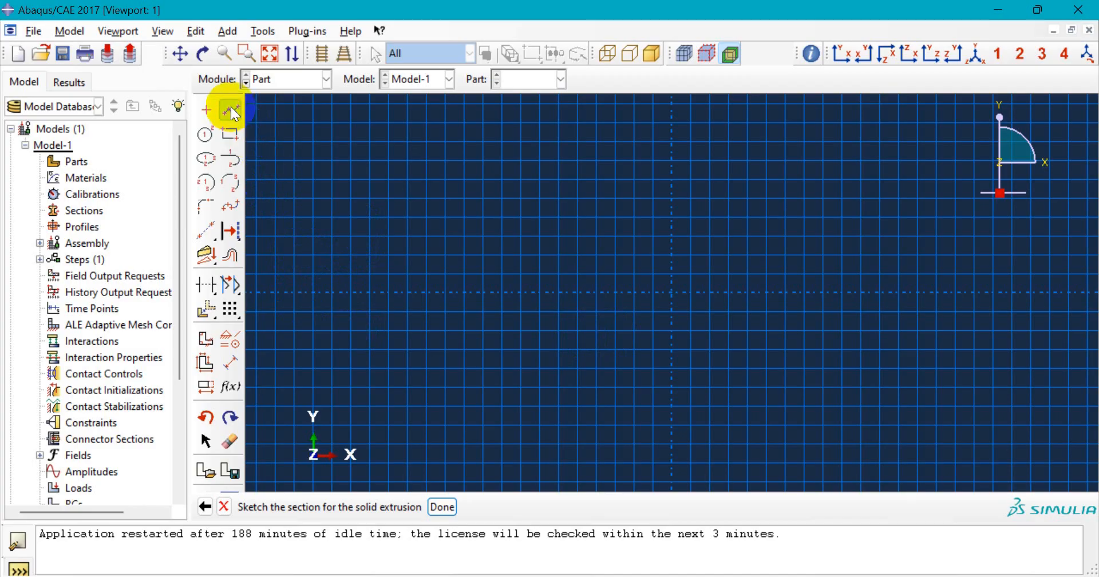
click(672, 160)
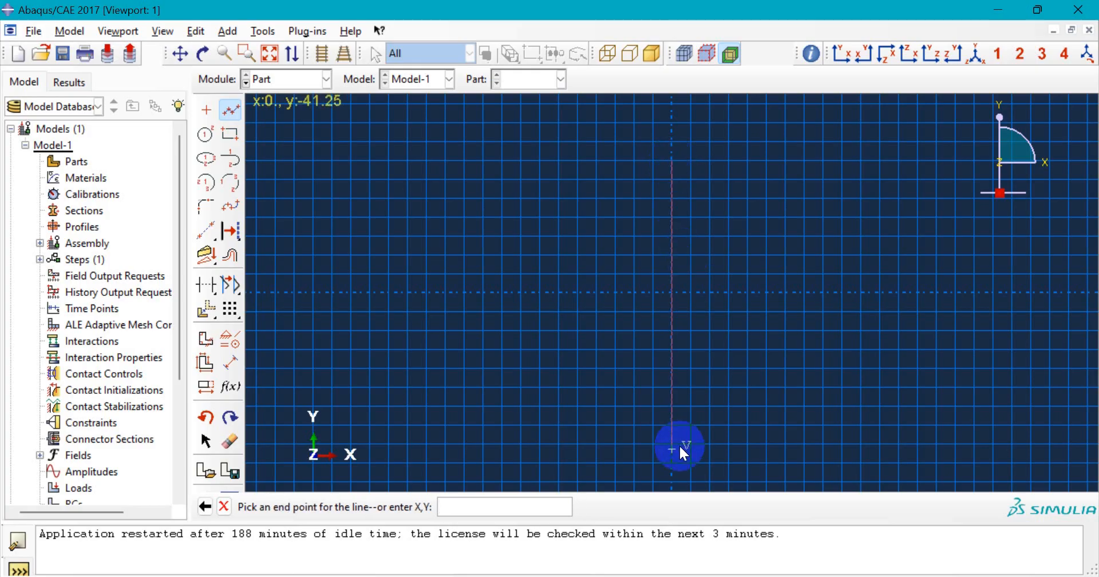
click(678, 448)
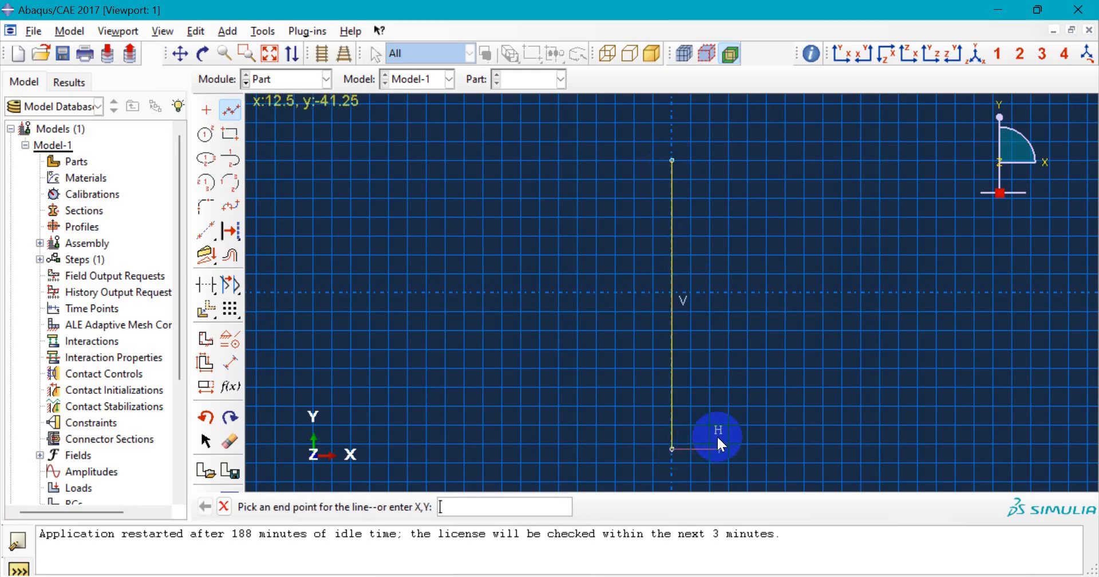
key(Escape)
key(Escape)
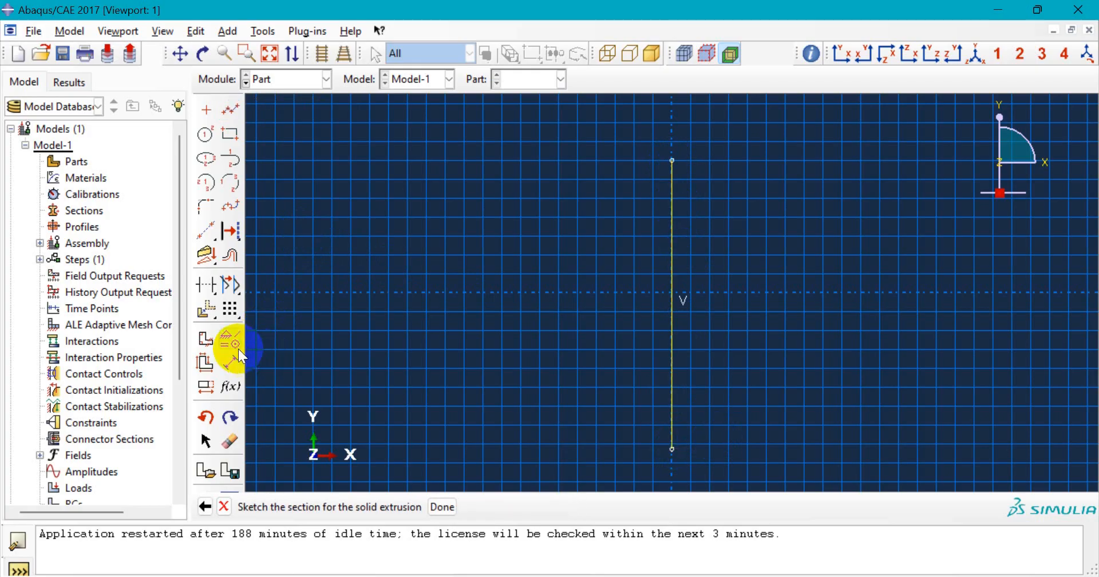
click(233, 364)
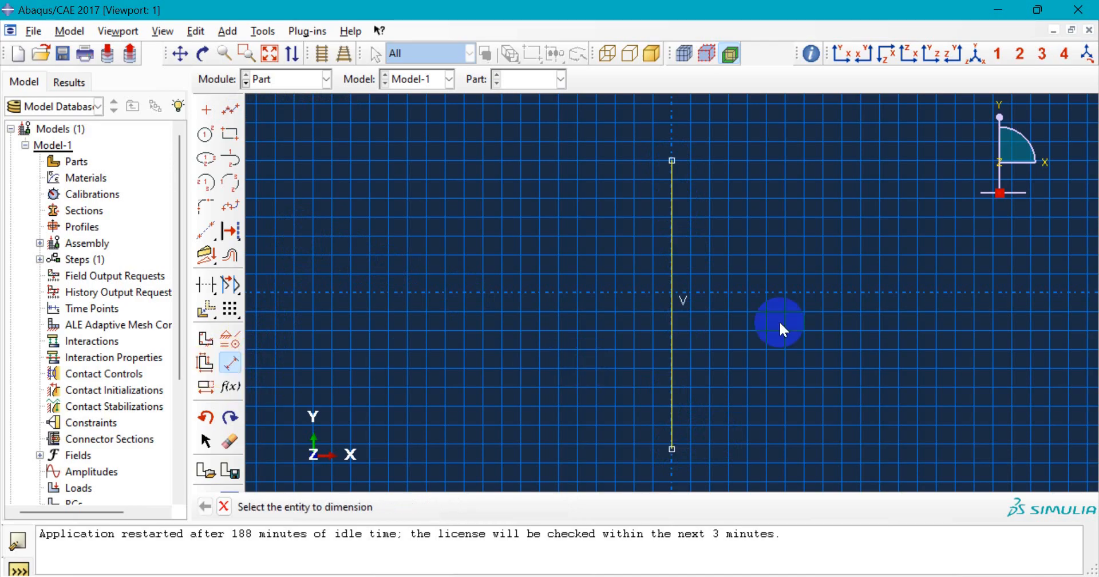
click(672, 228)
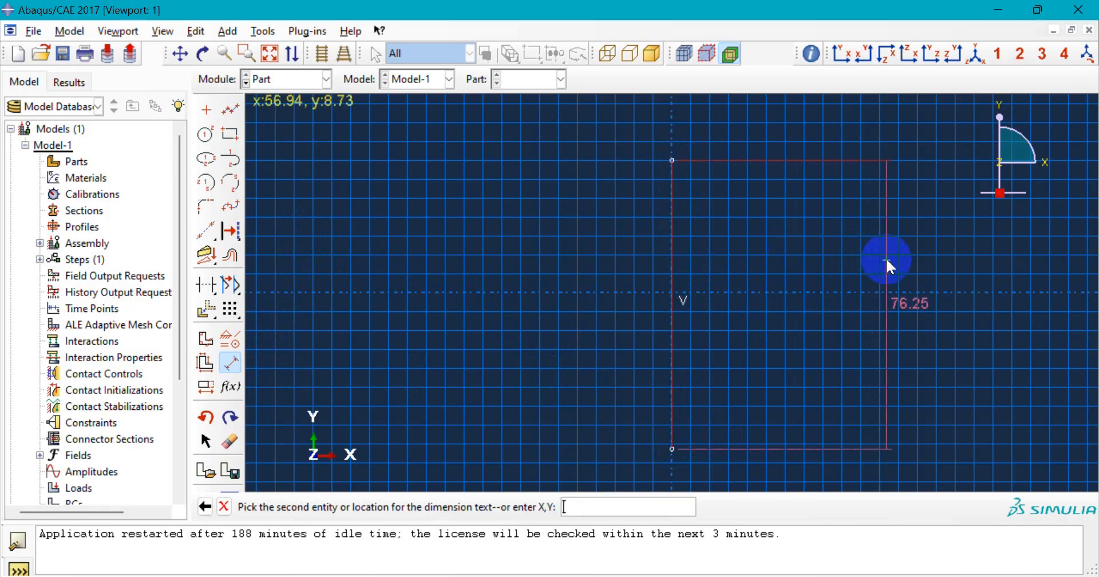
click(887, 260)
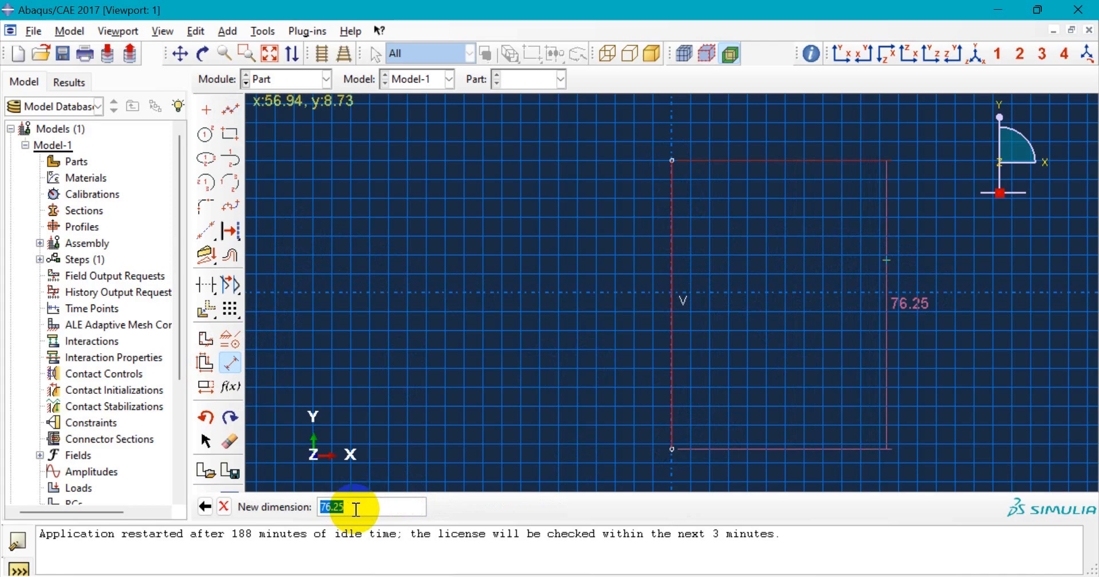
text(90)
key(Return)
scroll(717, 347, down, 1)
scroll(716, 348, up, 2)
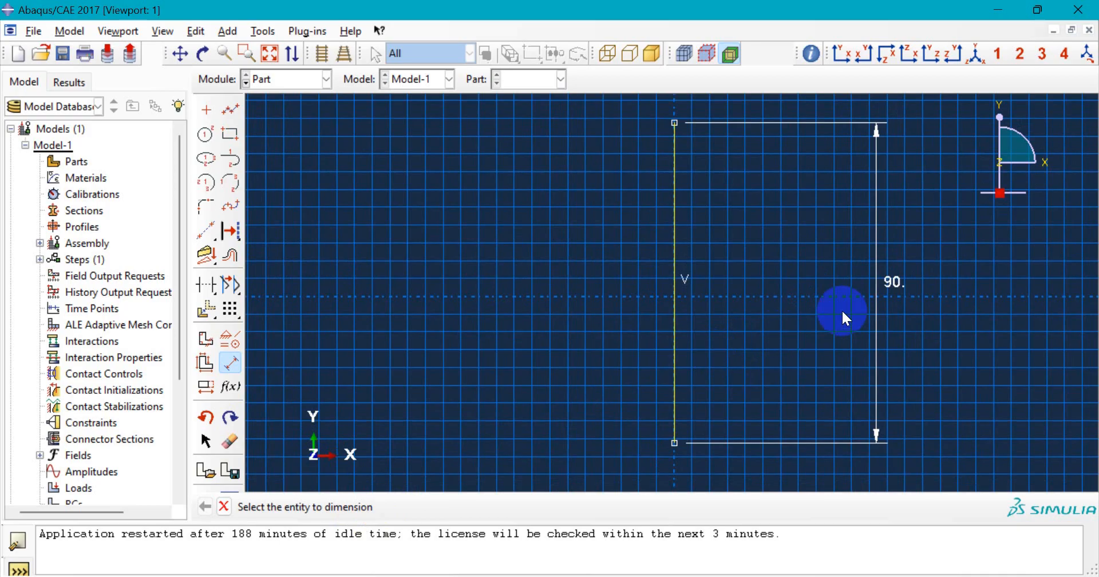
- Draw a horizontal line right from the top of the 90 line and dimension it 10
click(231, 111)
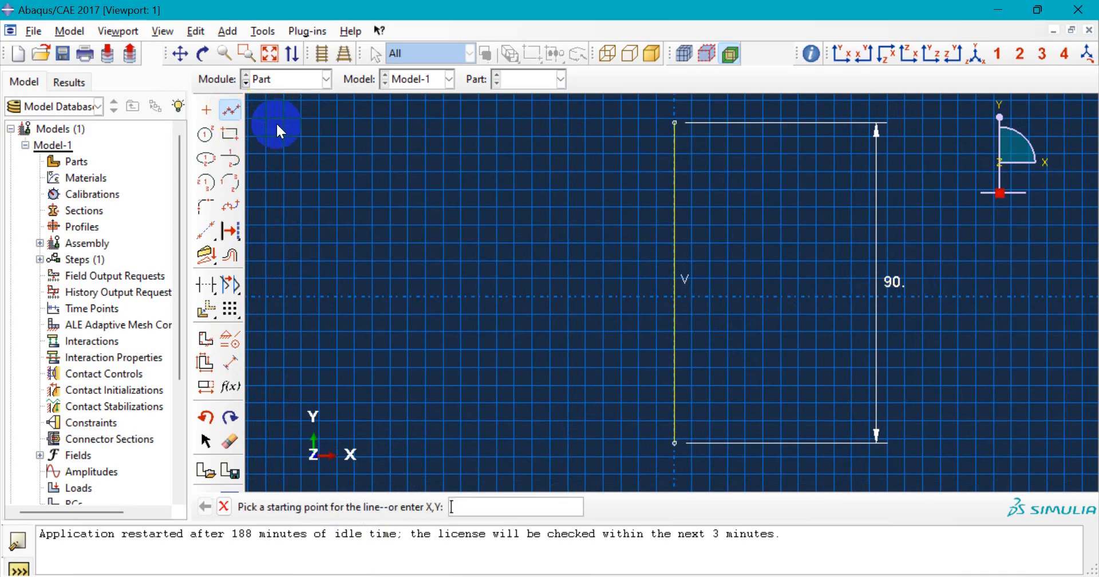
click(678, 126)
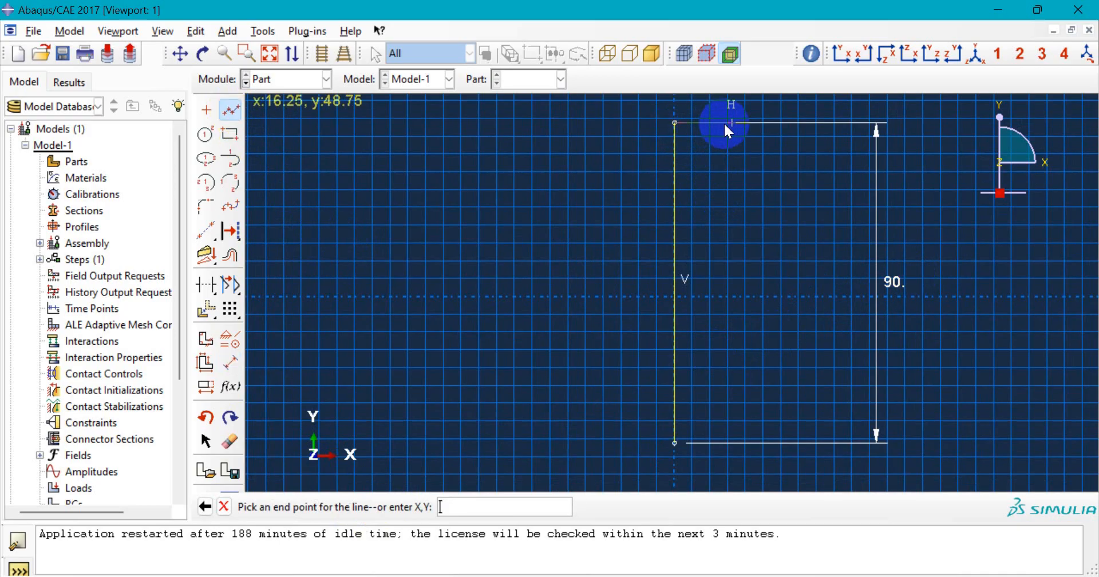
click(745, 123)
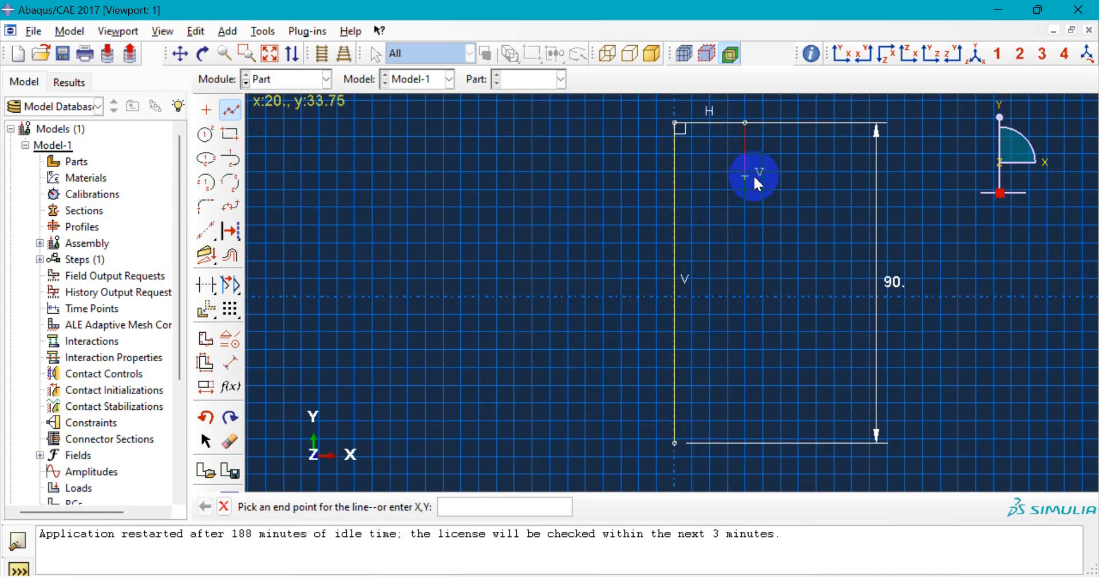
key(Escape)
scroll(719, 195, up, 1)
scroll(711, 214, down, 1)
scroll(711, 219, up, 5)
scroll(731, 109, down, 6)
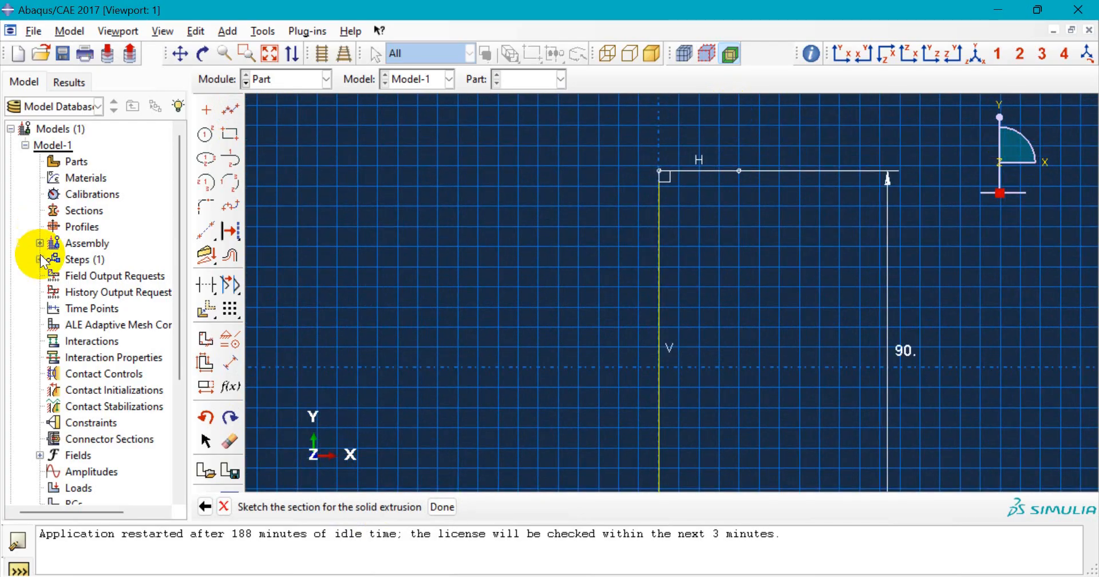
click(230, 362)
click(717, 169)
click(719, 127)
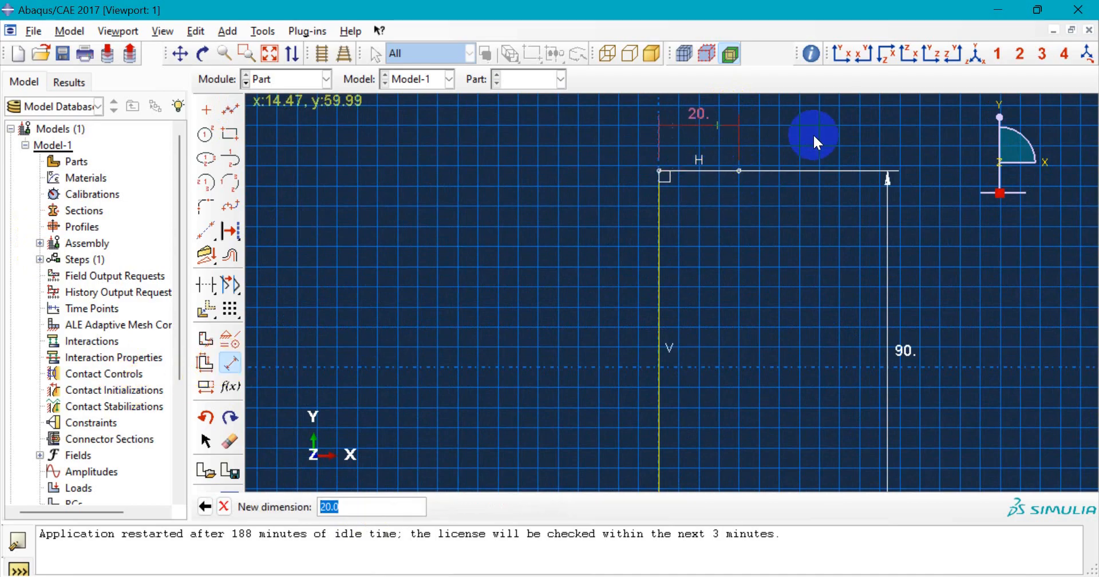
text(10)
key(Return)
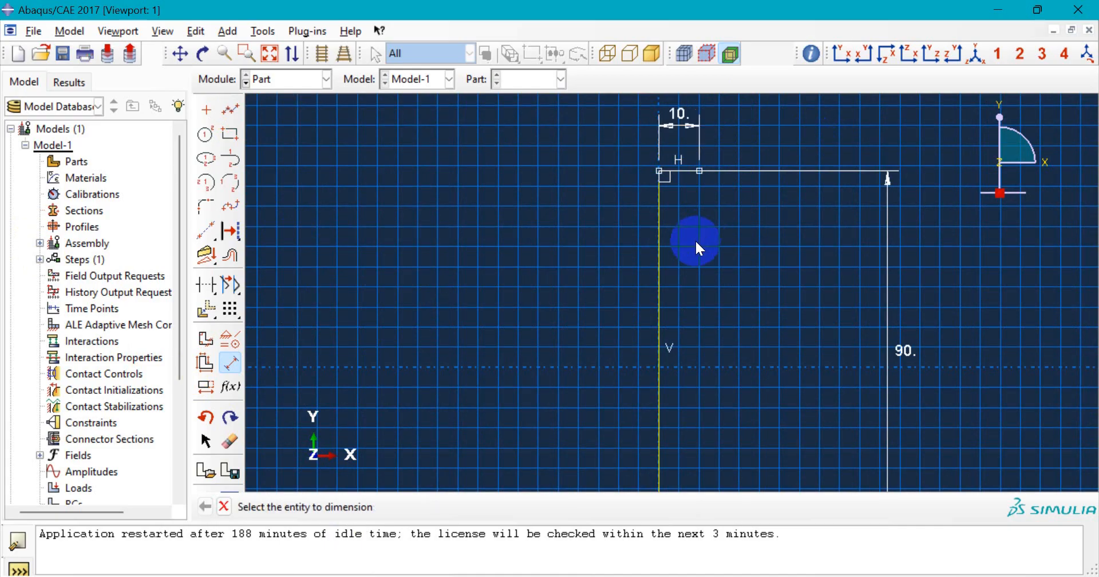
scroll(634, 228, down, 2)
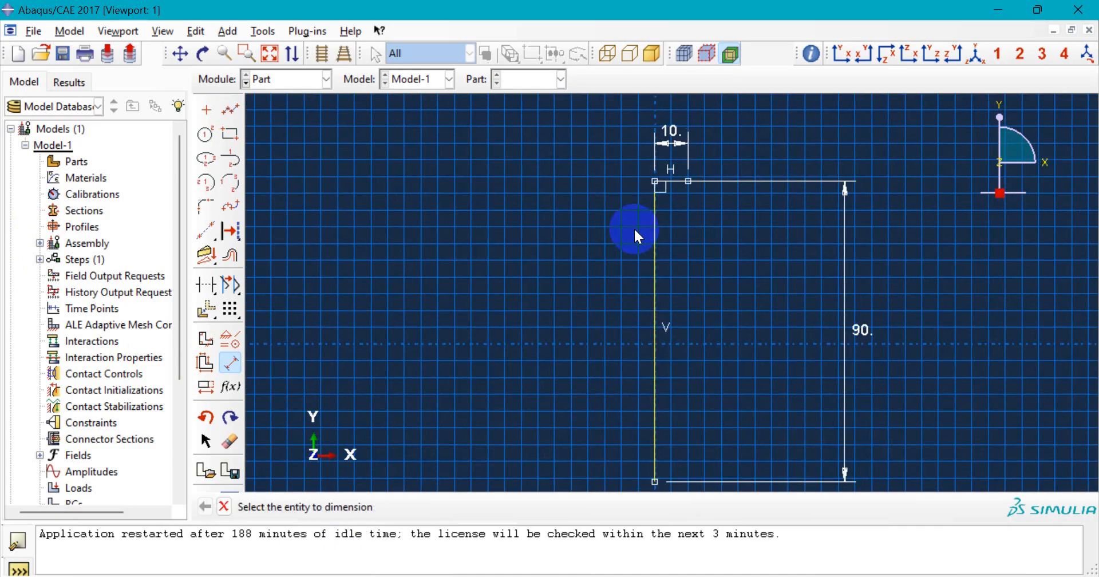
- Draw a vertical line down from the horizontal segment's end and dimension it 25
click(230, 111)
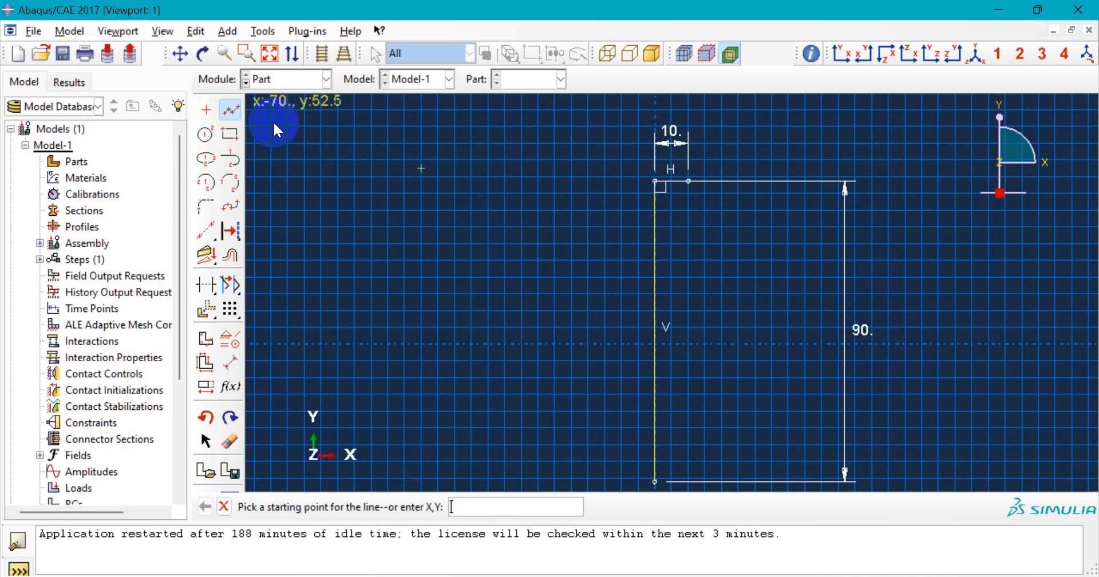
click(688, 181)
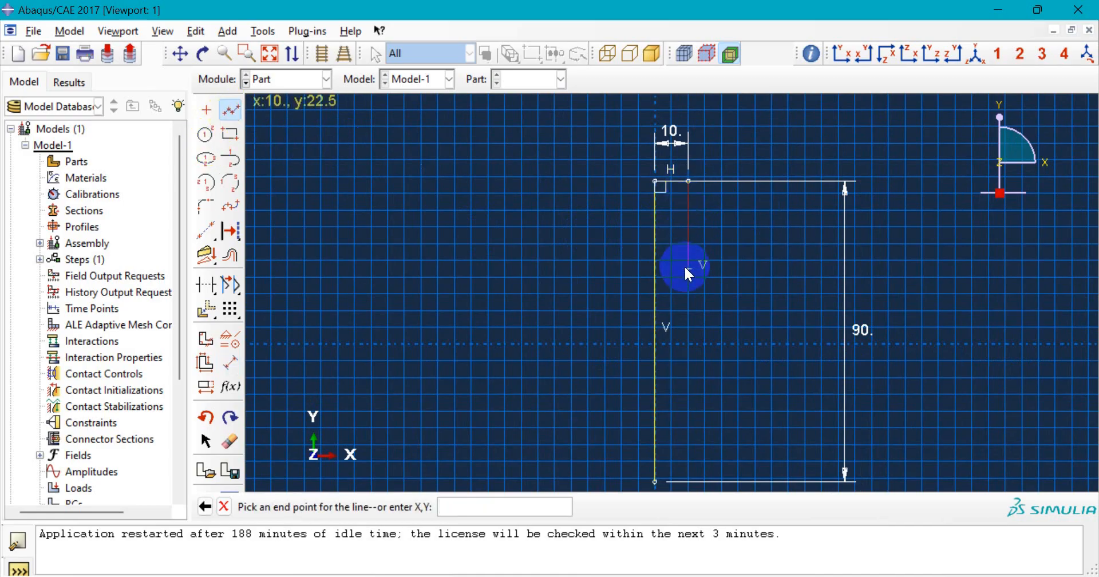
click(688, 268)
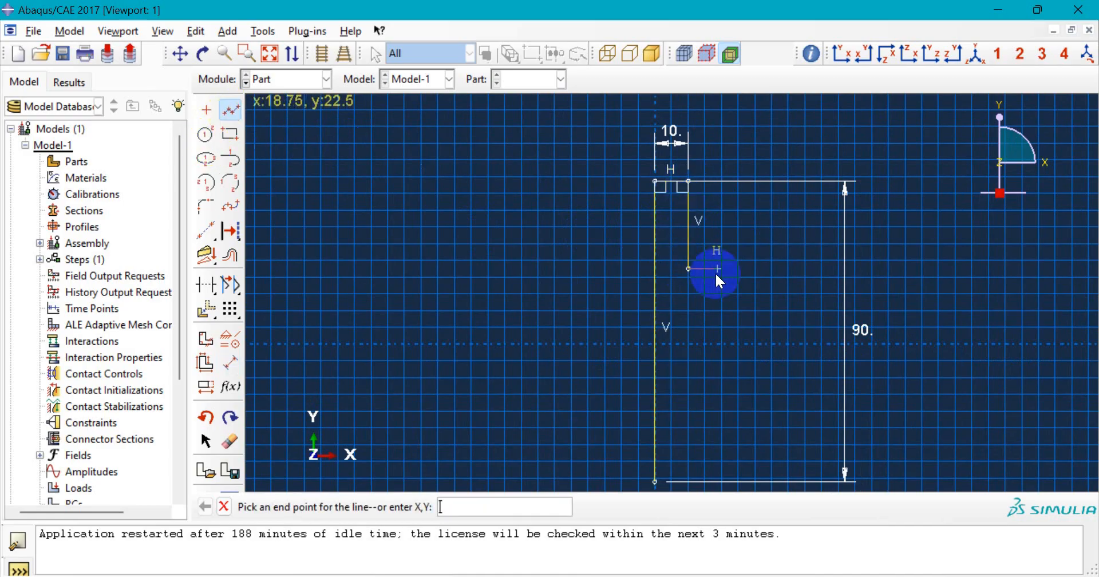
middle_click(716, 272)
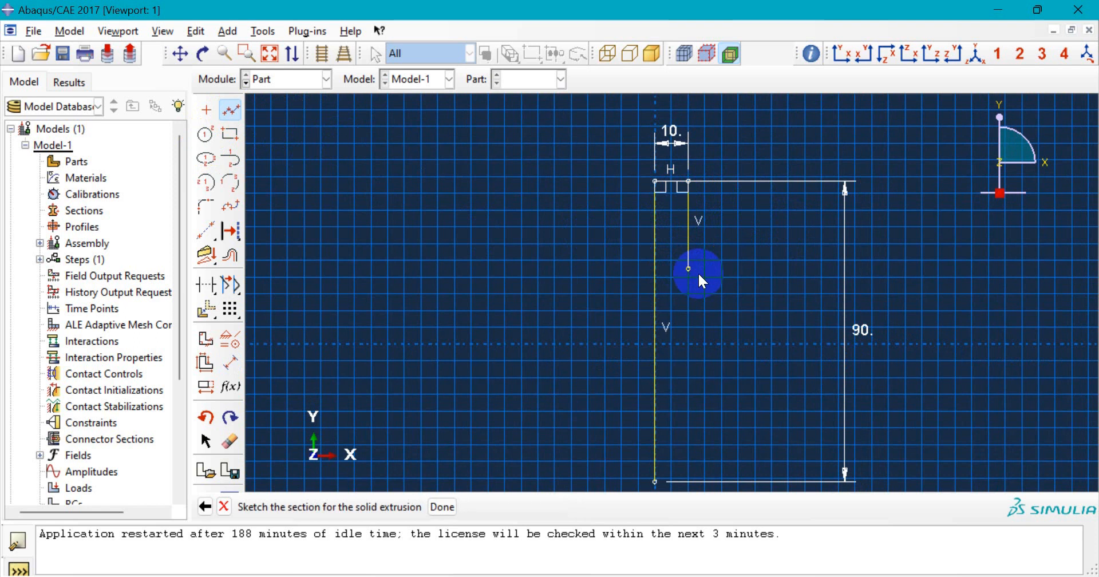
click(228, 365)
click(689, 223)
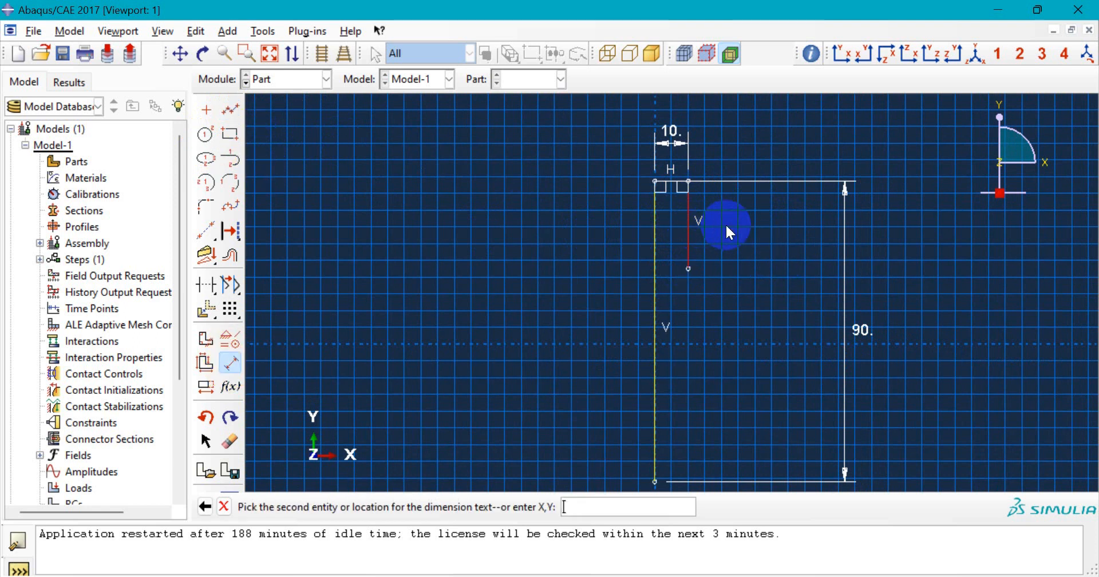
click(822, 236)
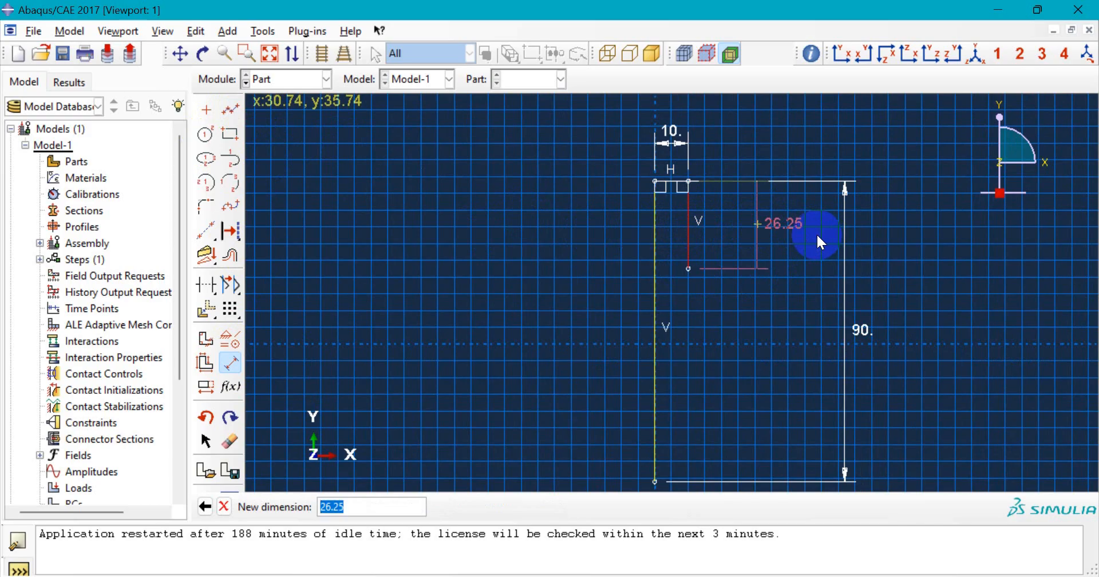
text(25)
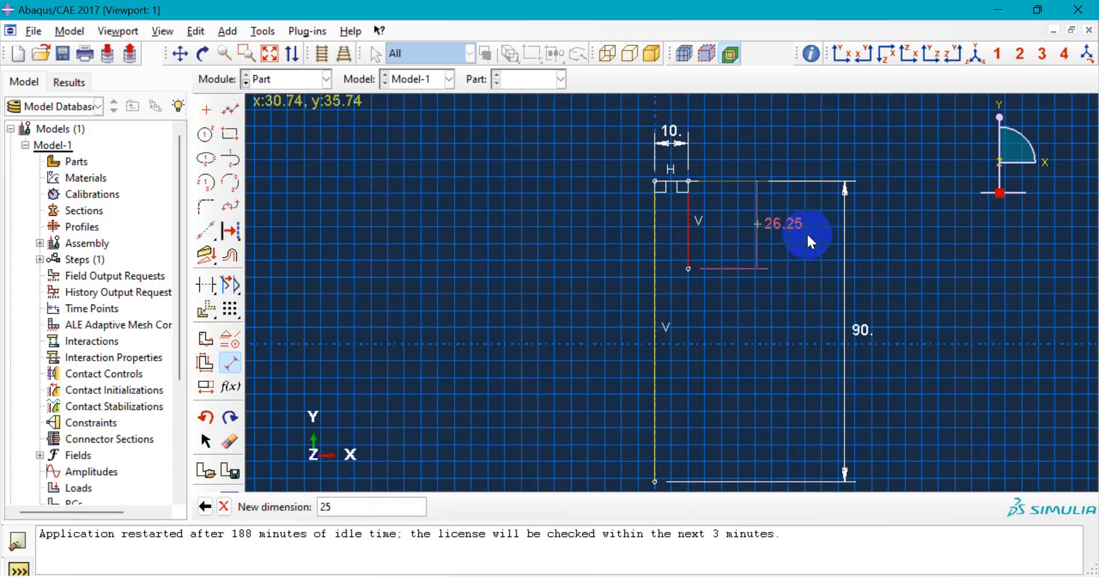
key(Return)
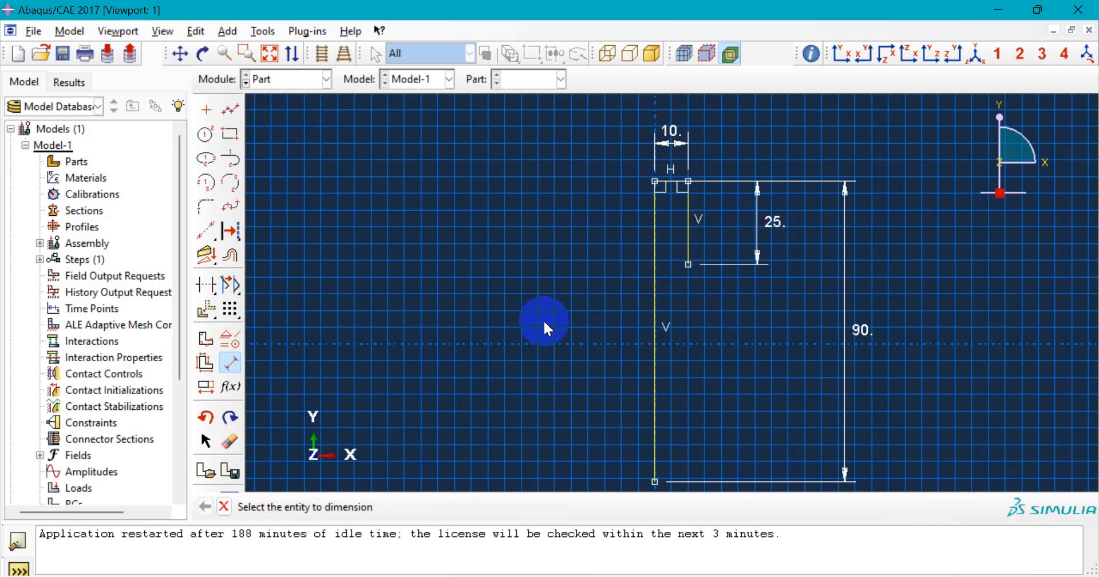
scroll(596, 311, down, 1)
scroll(624, 347, up, 3)
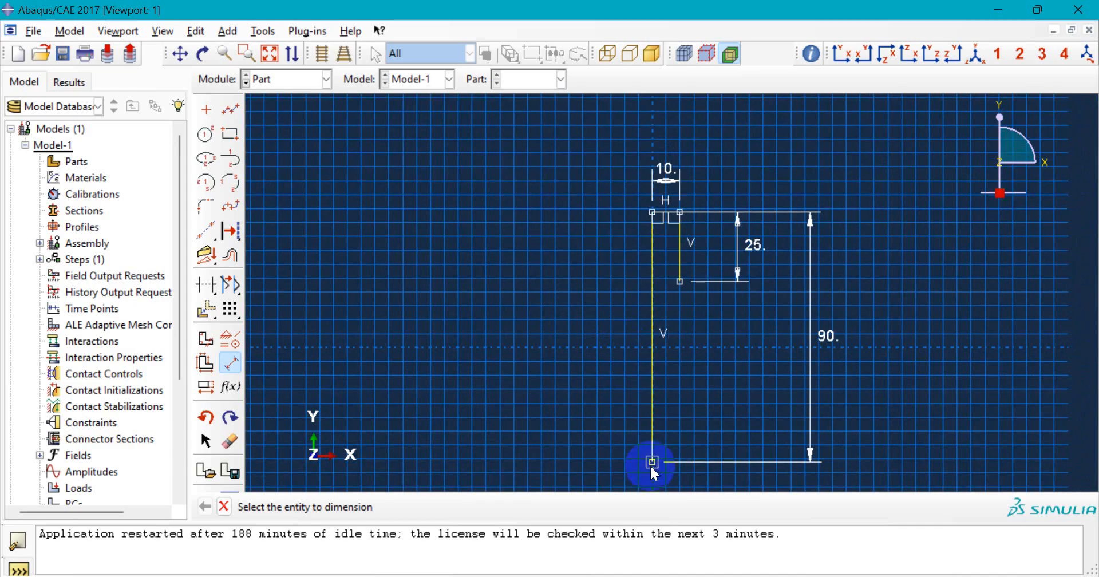
scroll(653, 470, down, 2)
scroll(654, 470, down, 1)
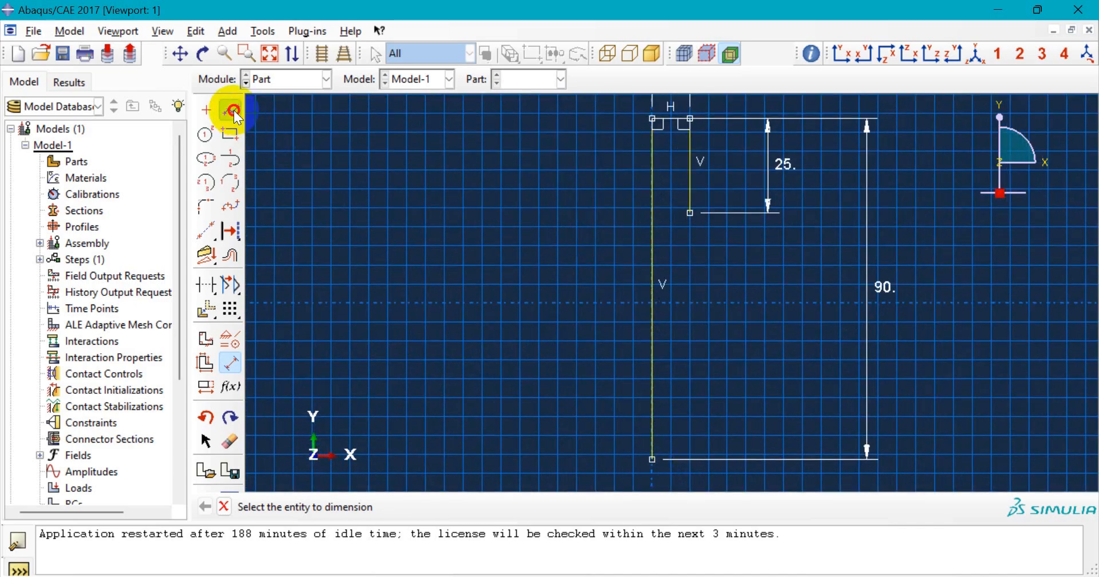
- Draw a short horizontal bottom line from the bottom-left corner and dimension it 5
click(233, 112)
click(653, 459)
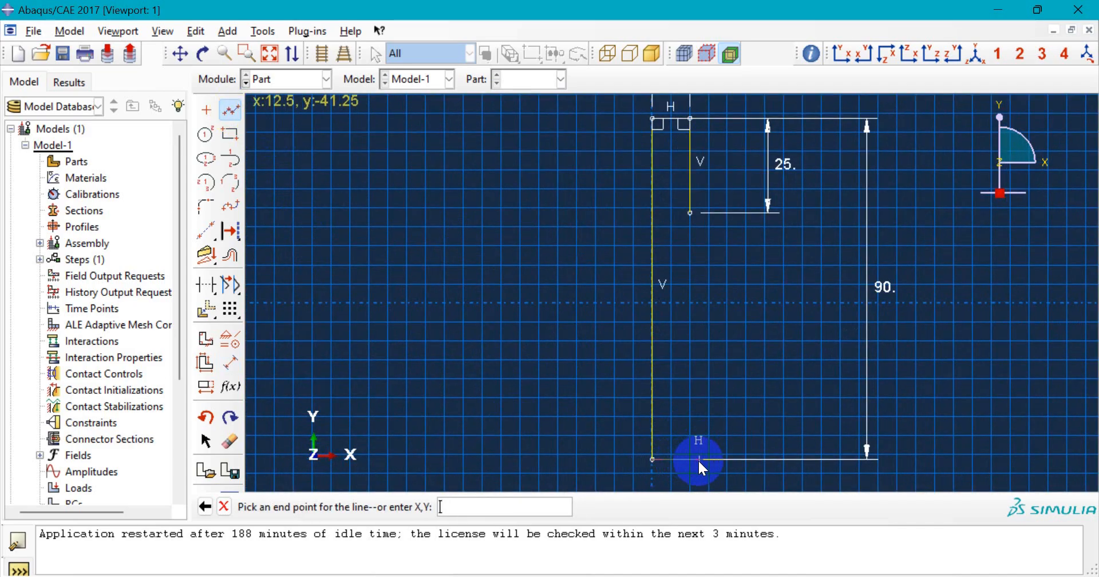
click(708, 459)
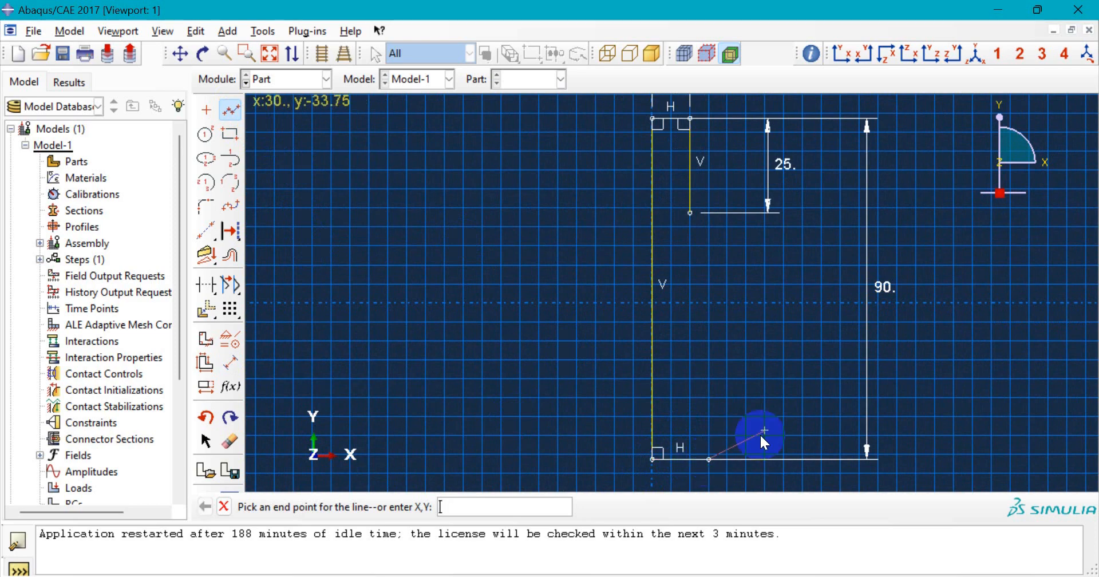
key(Escape)
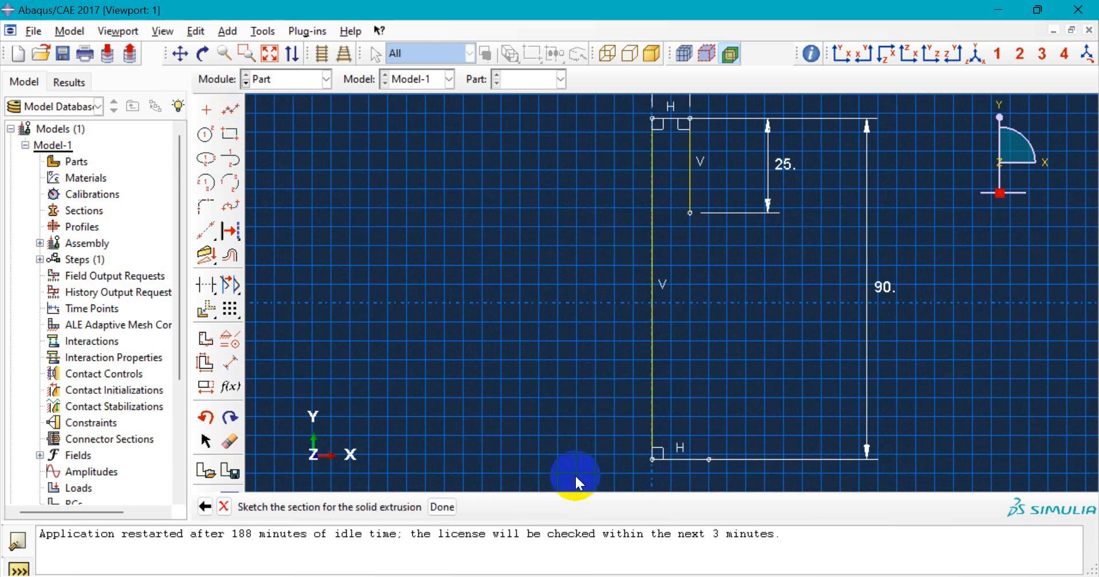
click(231, 364)
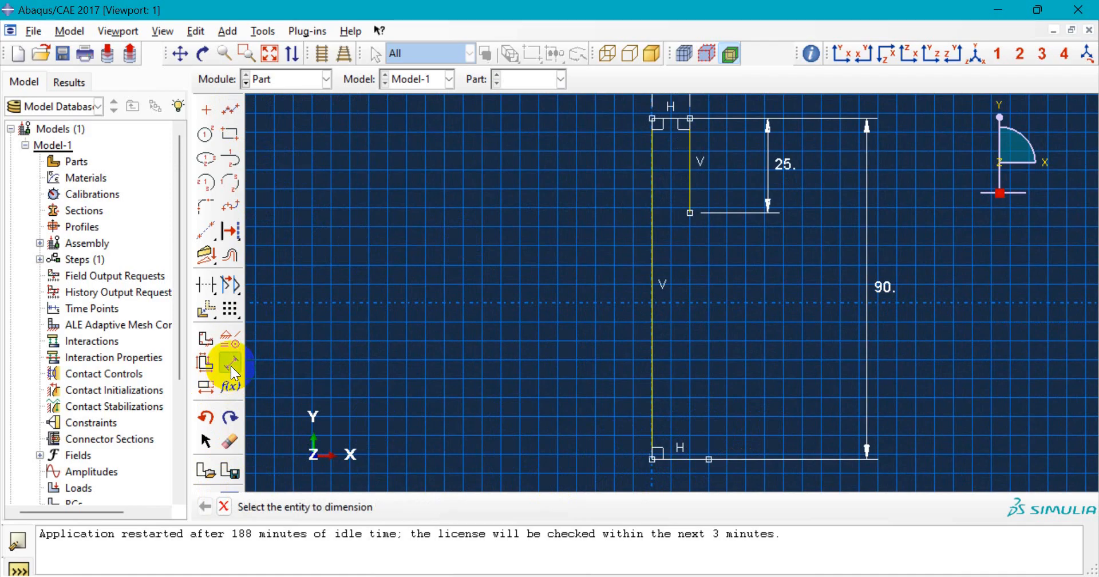
click(690, 458)
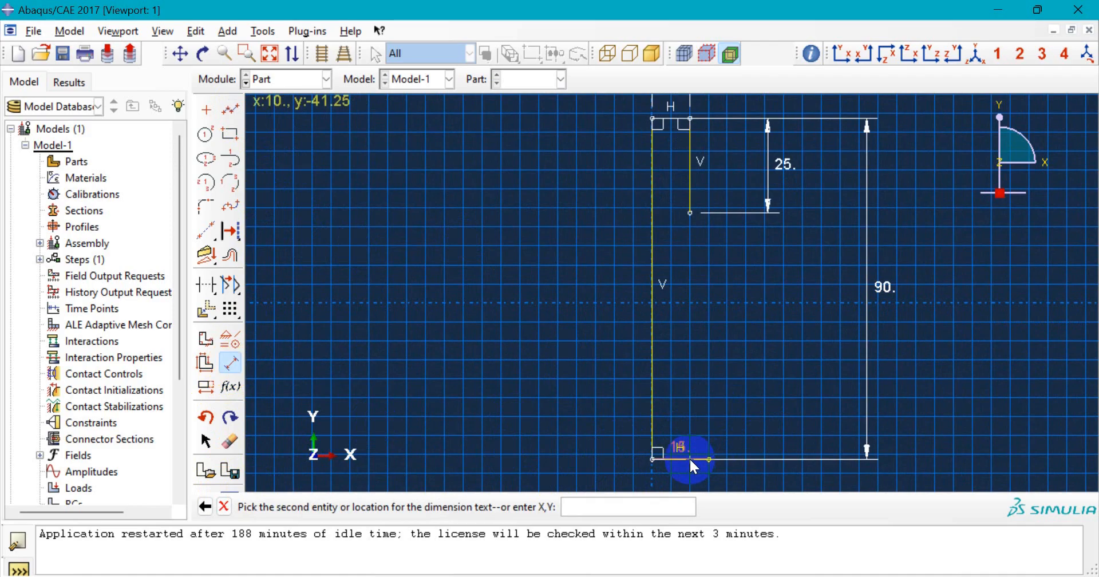
scroll(689, 457, down, 2)
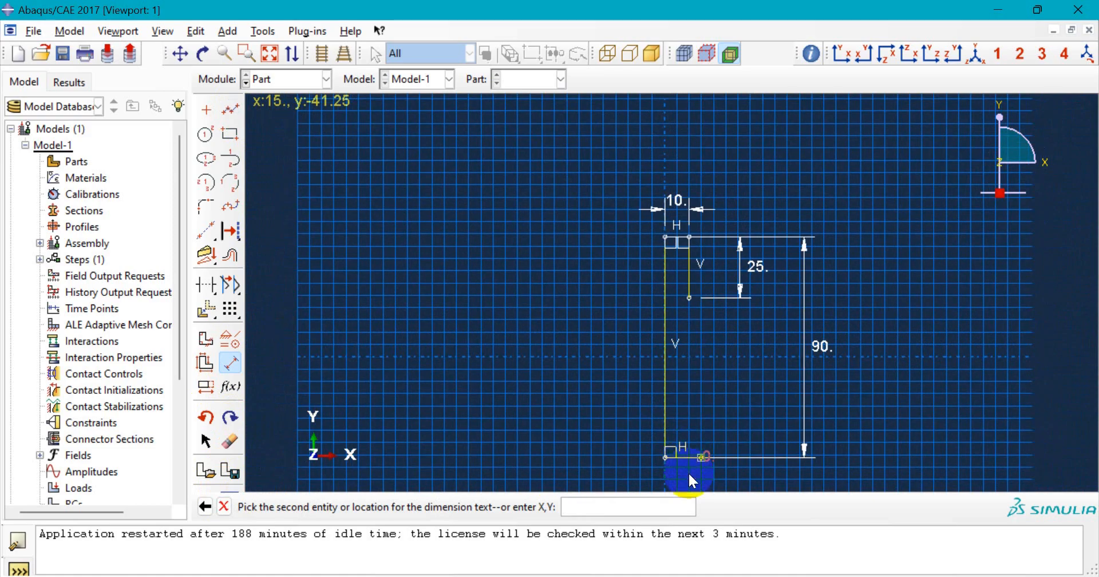
scroll(688, 472, up, 1)
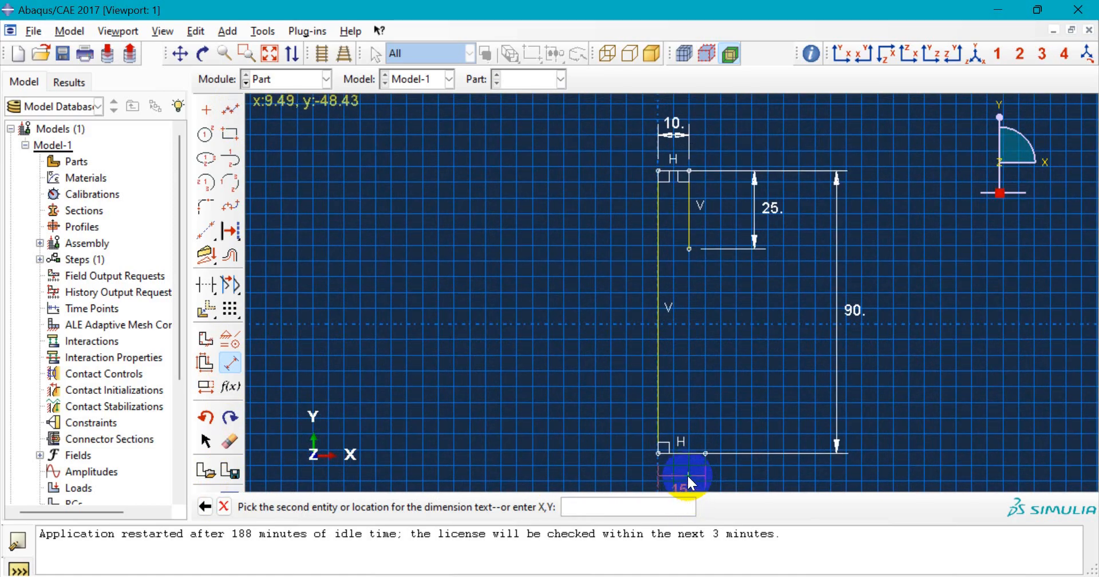
click(688, 474)
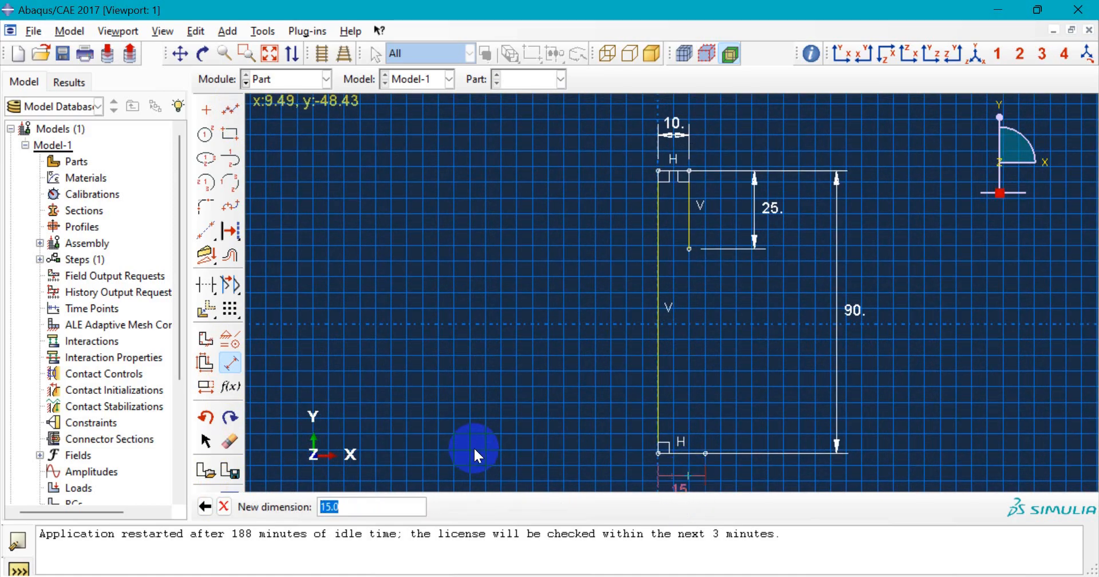
text(5)
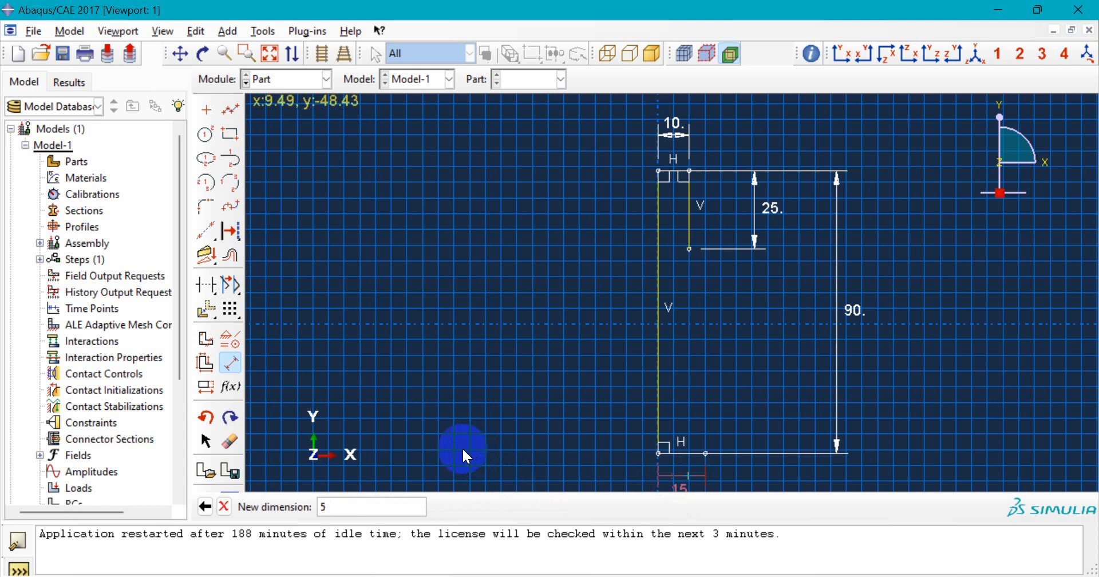
key(Return)
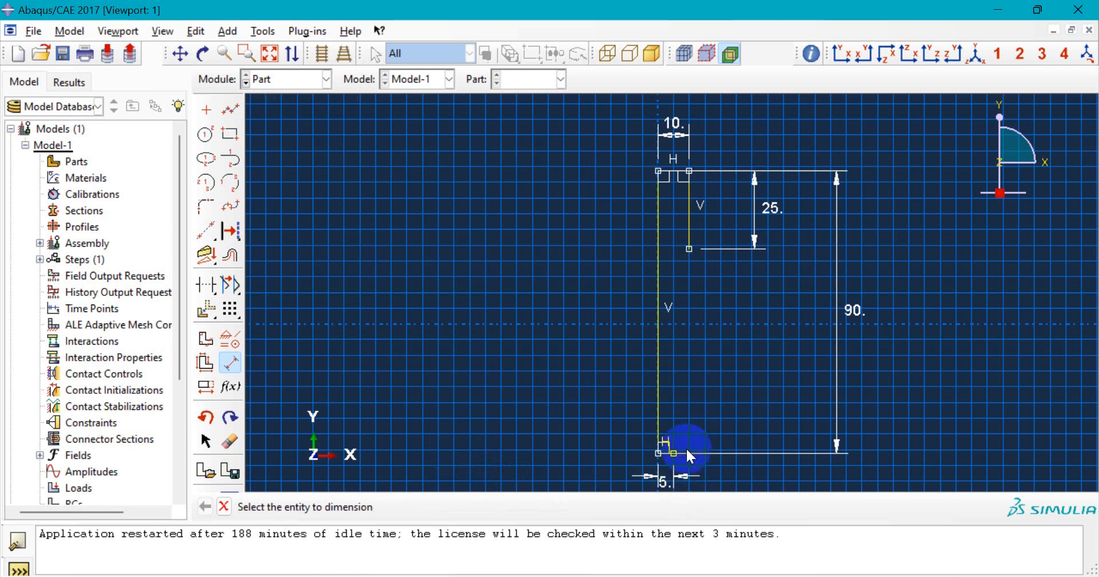
- Draw a vertical line up from the bottom line's right end and dimension it 50
click(231, 104)
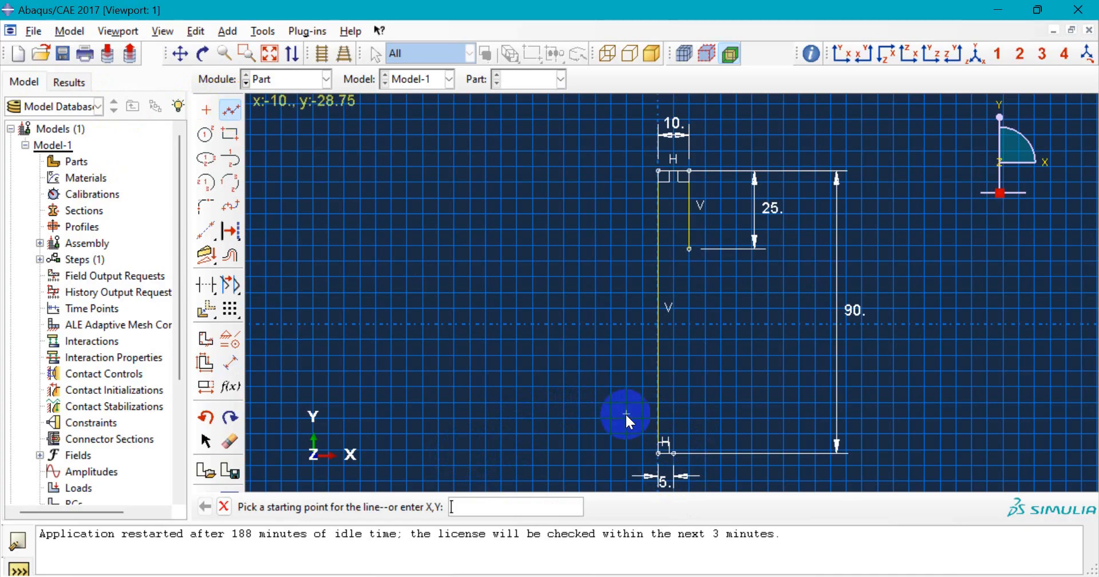
scroll(674, 455, up, 1)
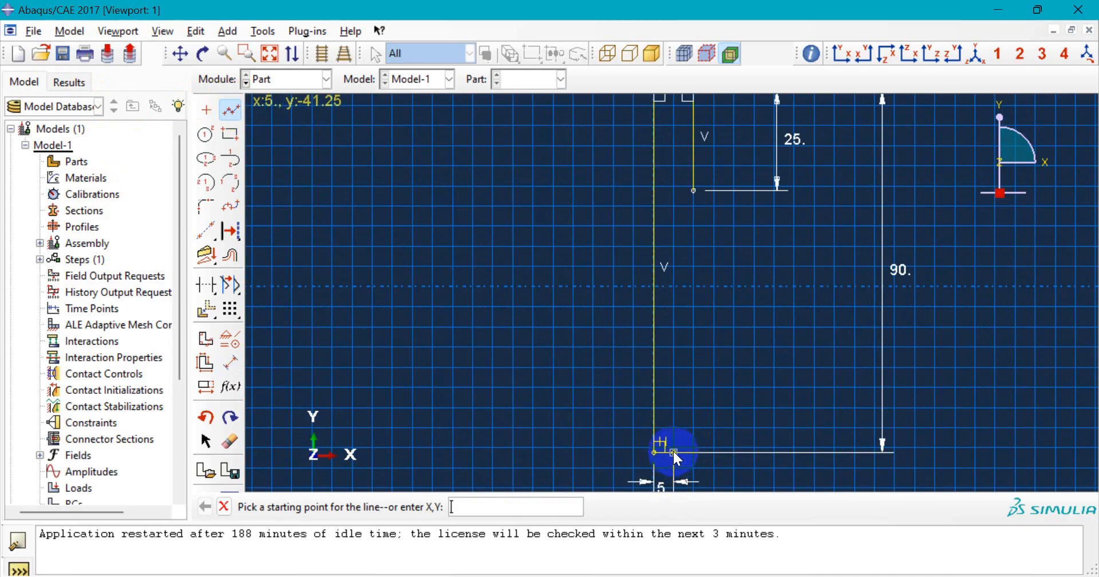
click(673, 452)
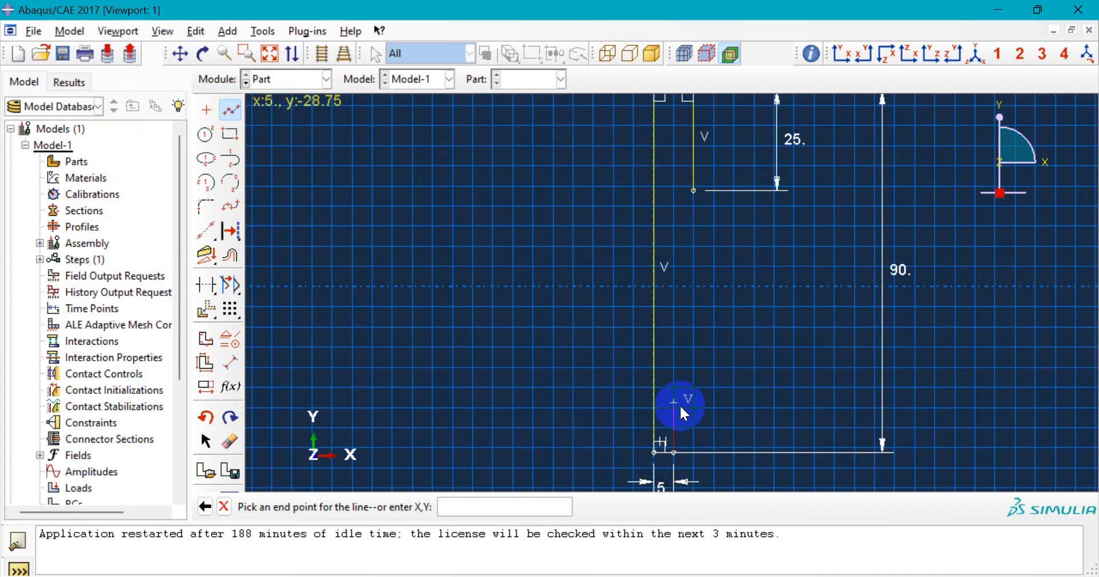
click(679, 287)
middle_click(698, 362)
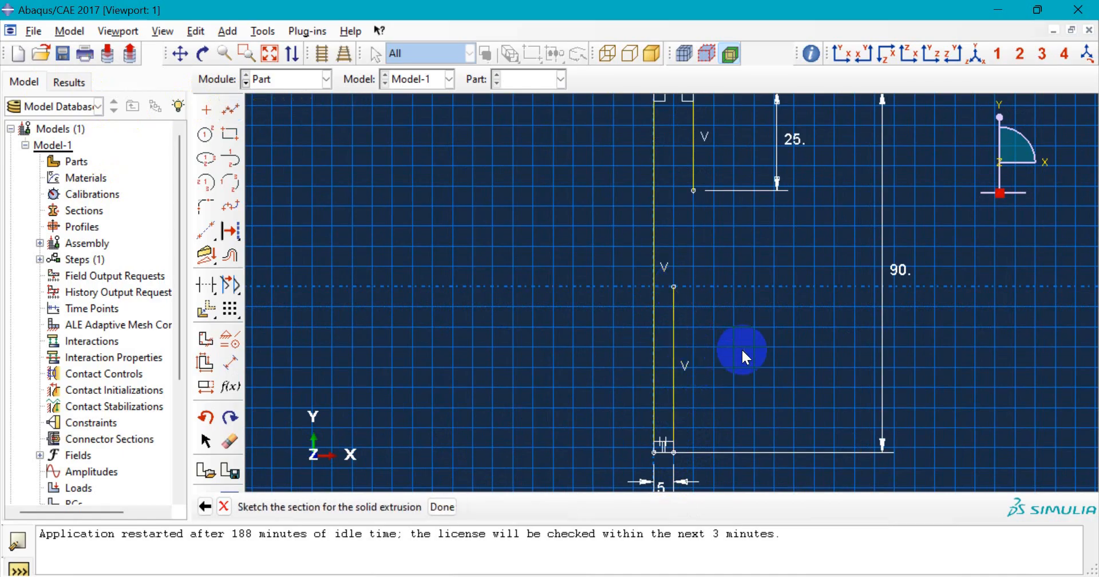
click(231, 362)
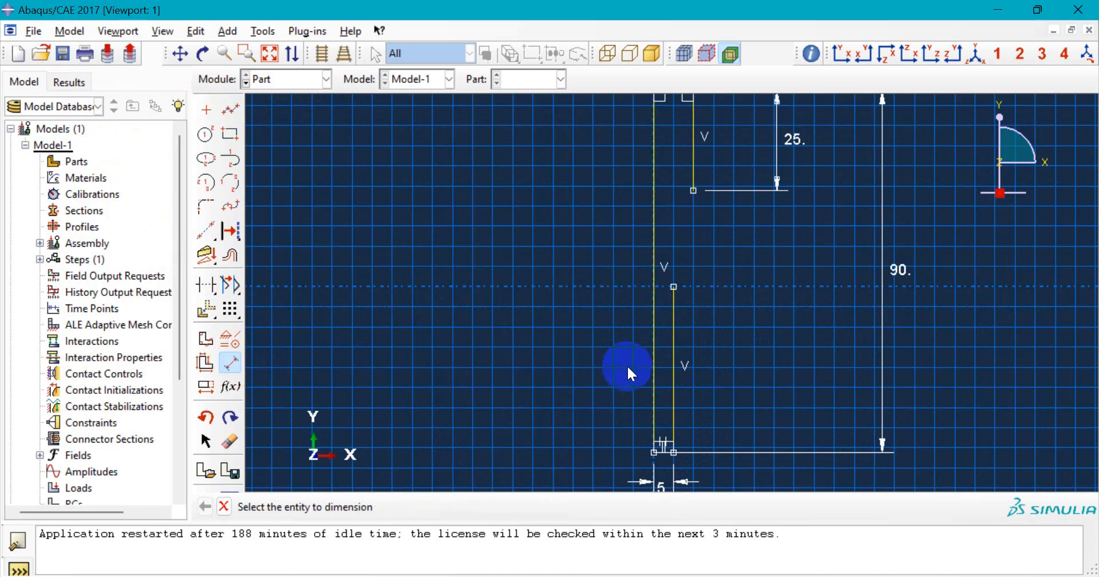
click(672, 351)
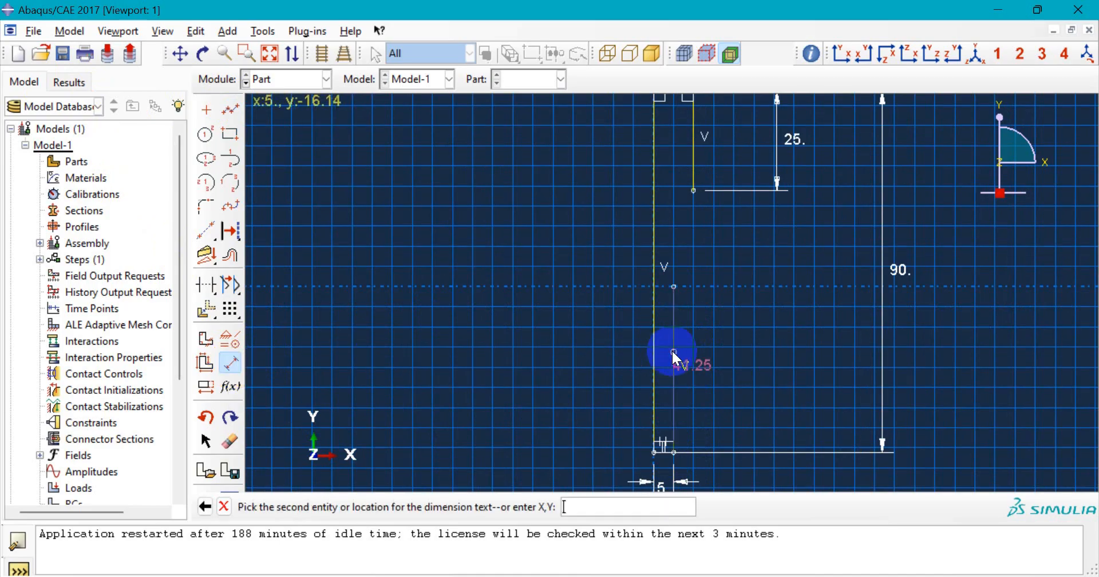
click(786, 353)
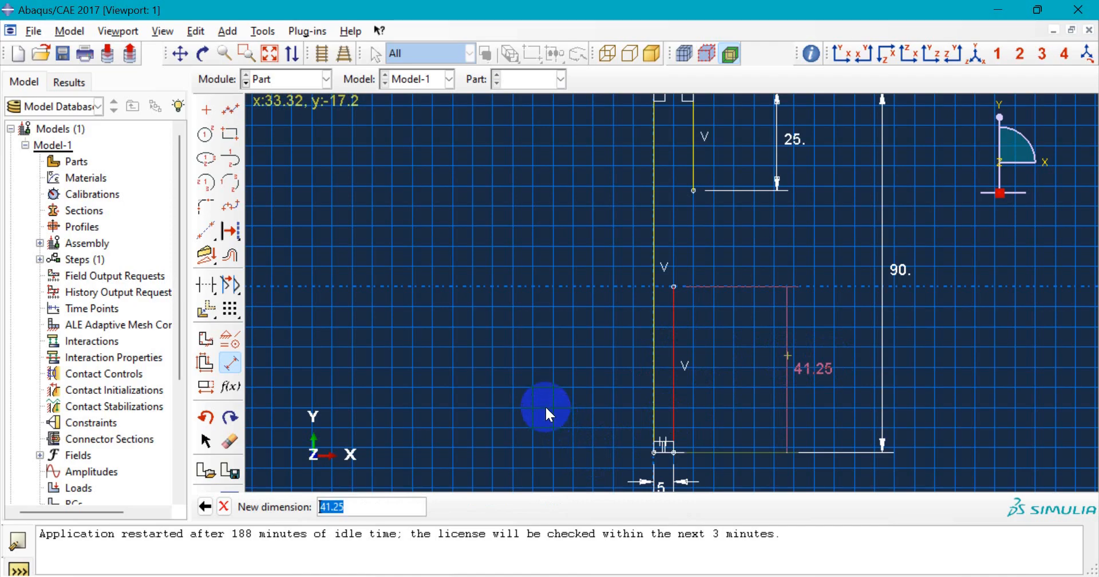
text(50)
key(Return)
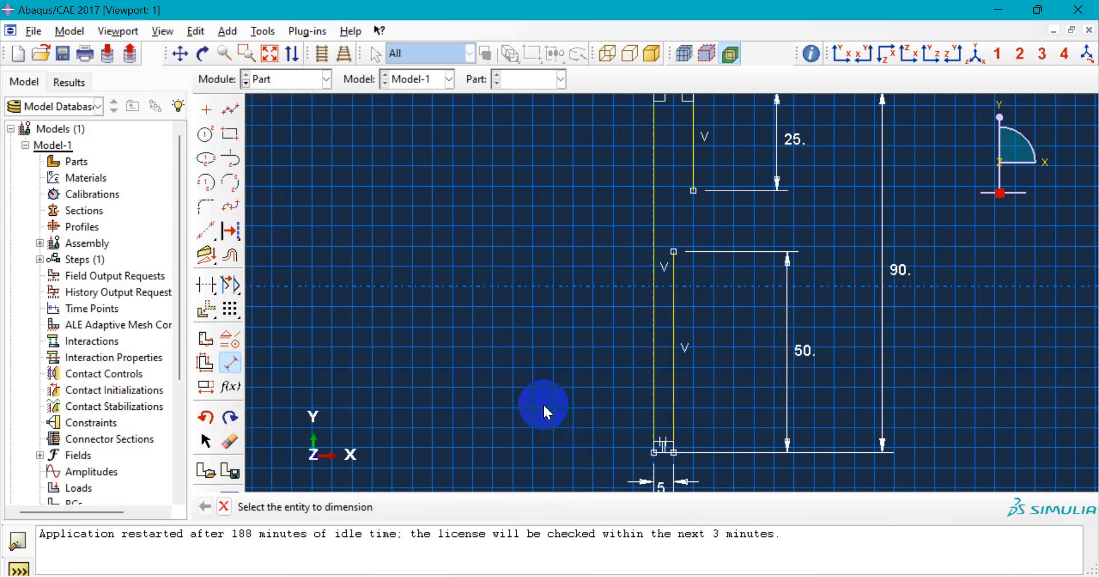
- Connect the top of the 50 line to the bottom of the 25 line with a tangent arc
click(231, 159)
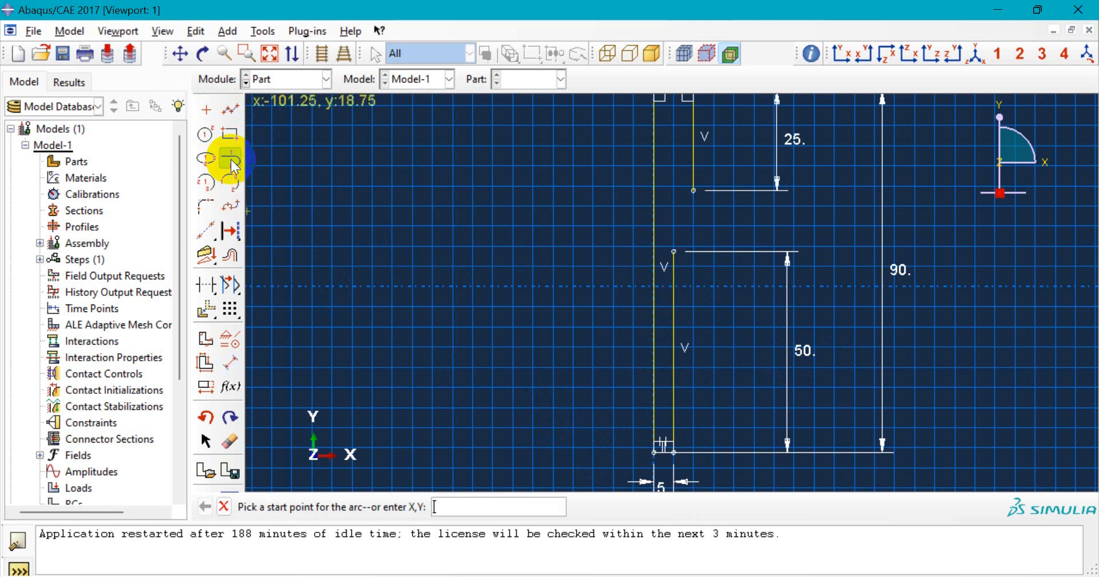
click(675, 252)
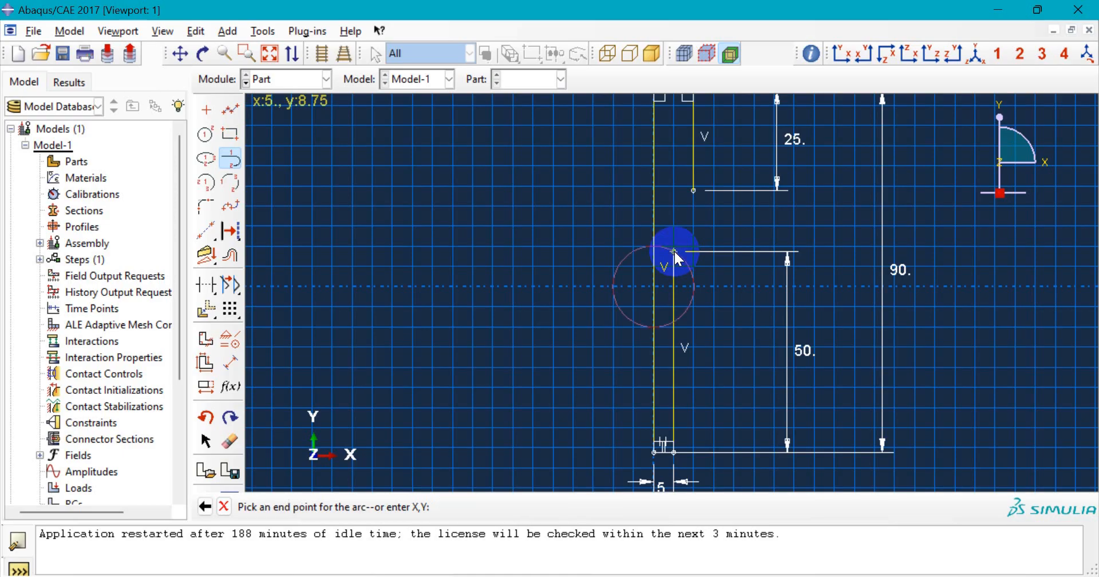
click(693, 191)
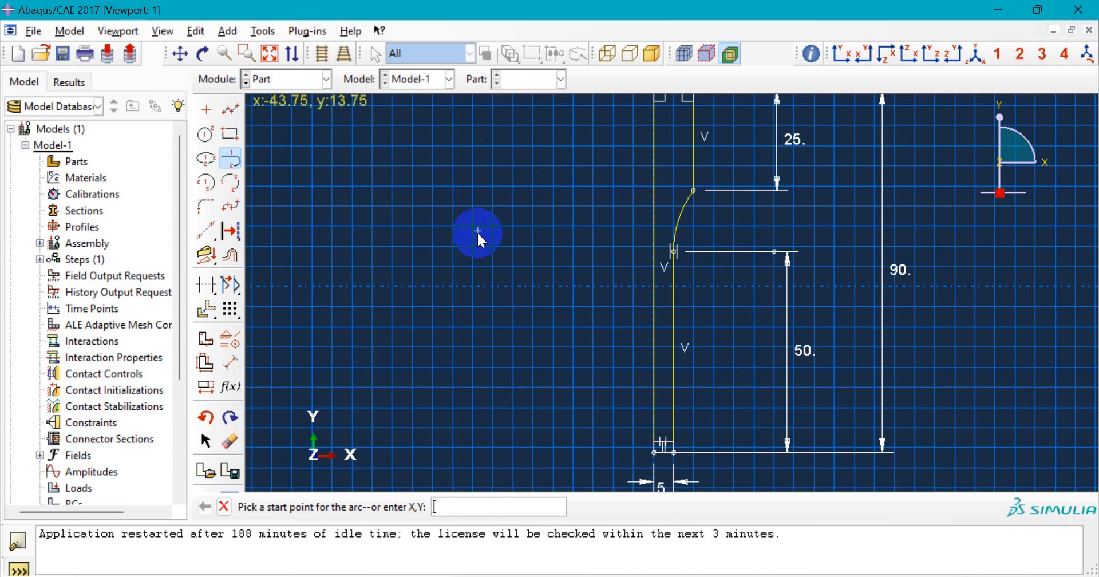
key(Escape)
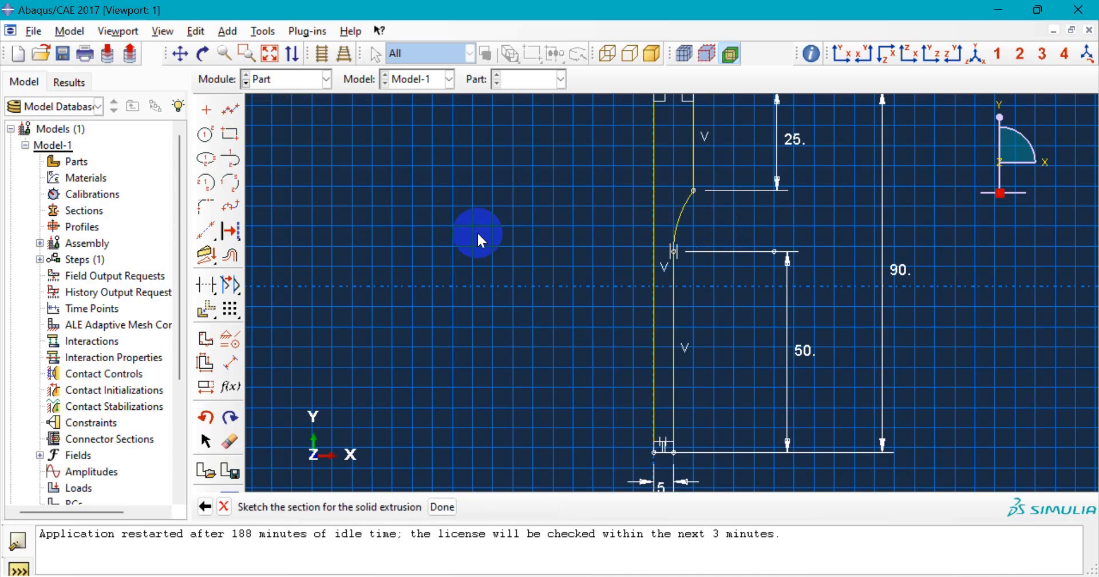
scroll(558, 303, down, 1)
scroll(548, 297, down, 2)
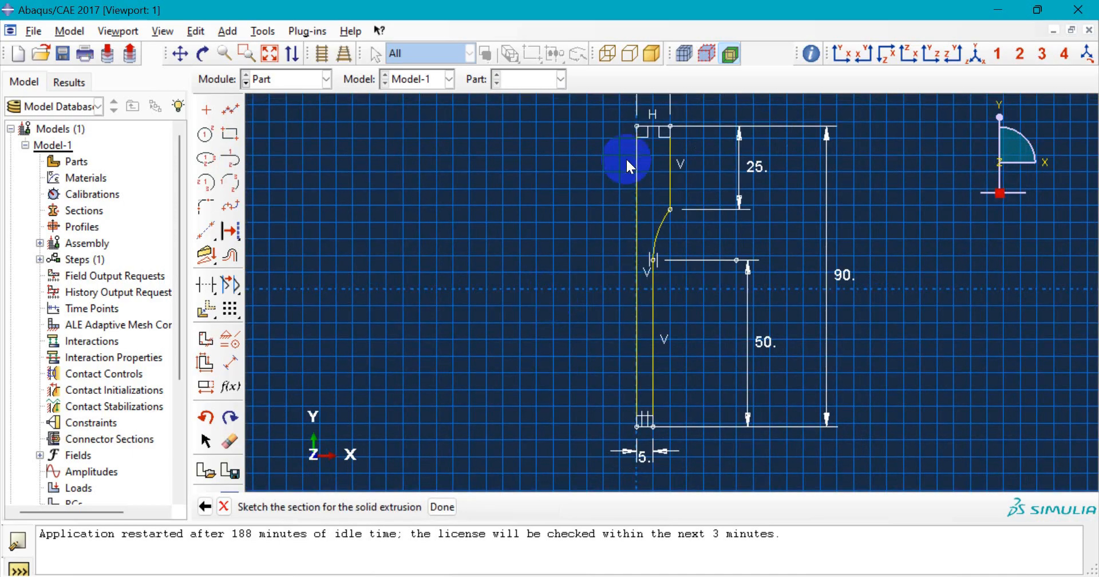
scroll(655, 102, up, 2)
scroll(651, 154, down, 1)
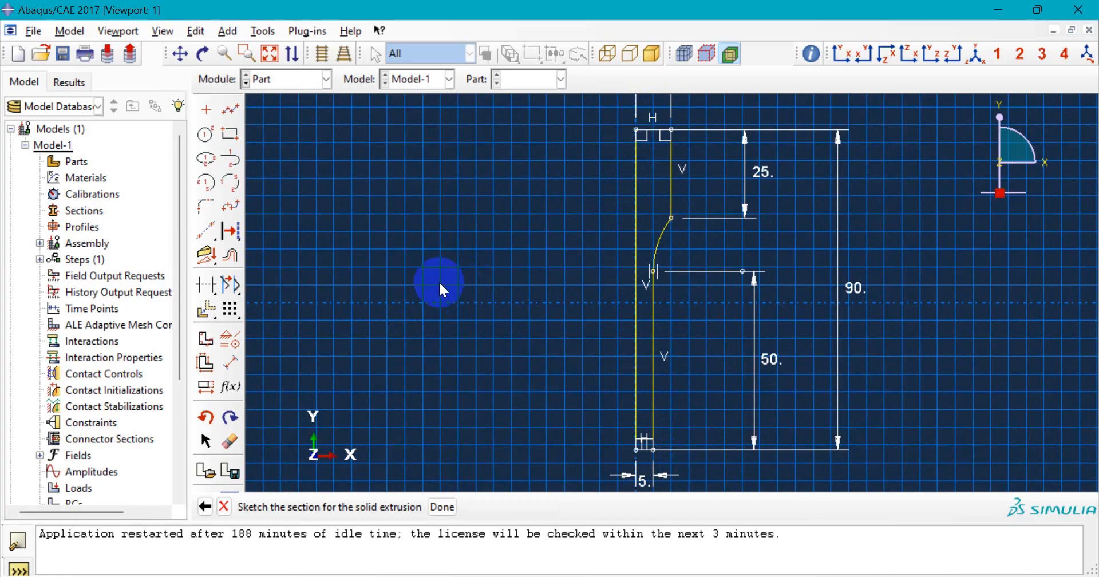
scroll(487, 280, down, 1)
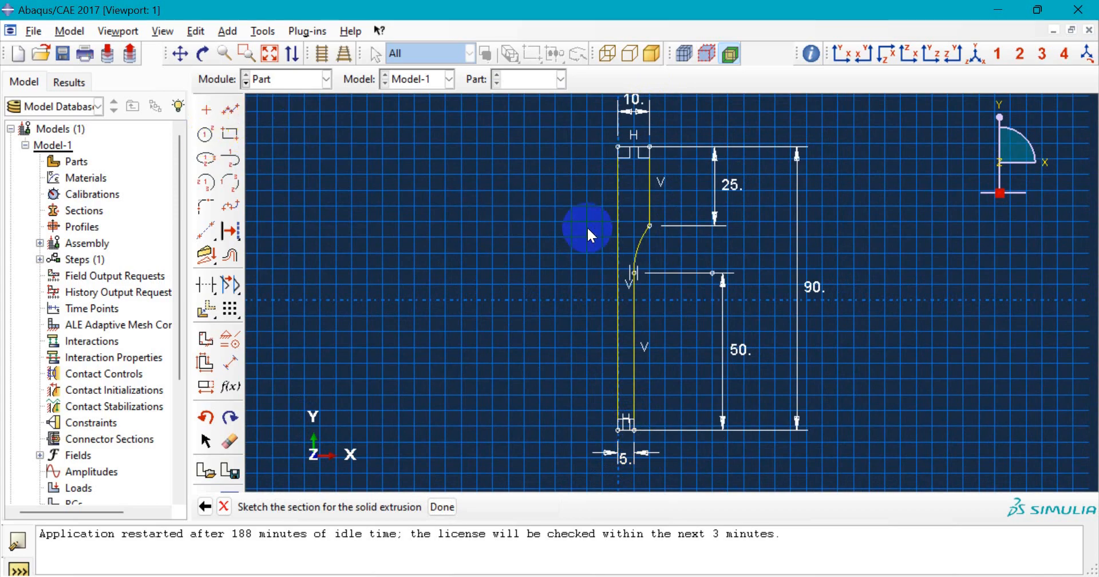
scroll(607, 245, up, 1)
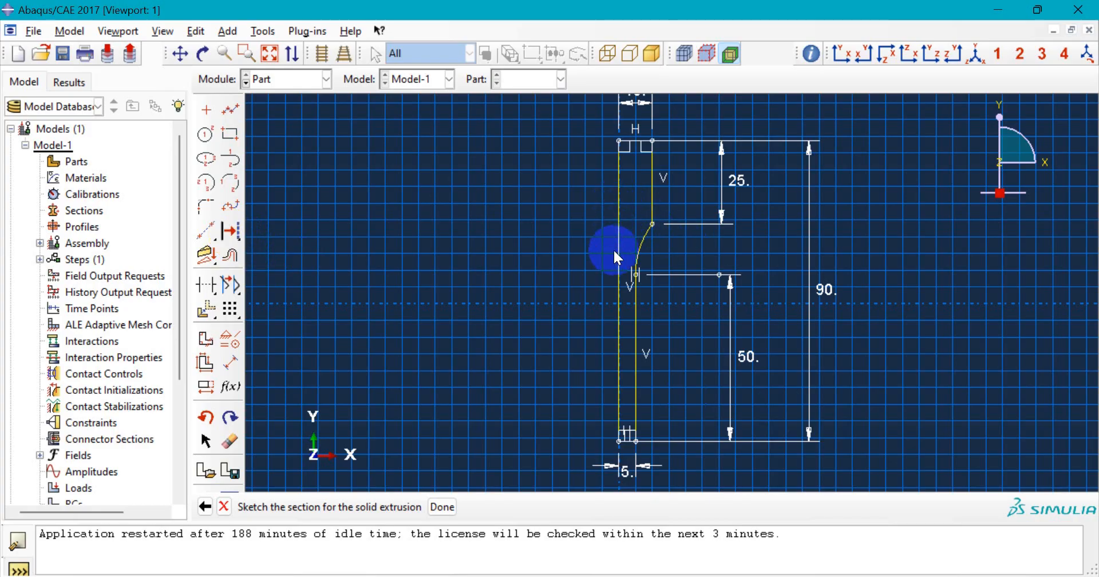
scroll(623, 444, up, 2)
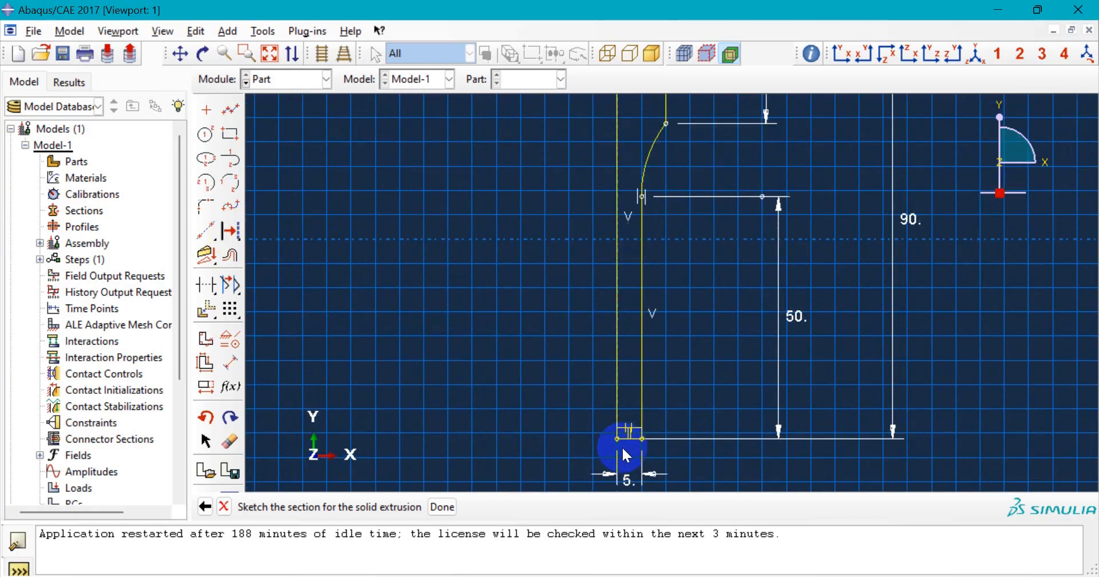
scroll(587, 427, down, 1)
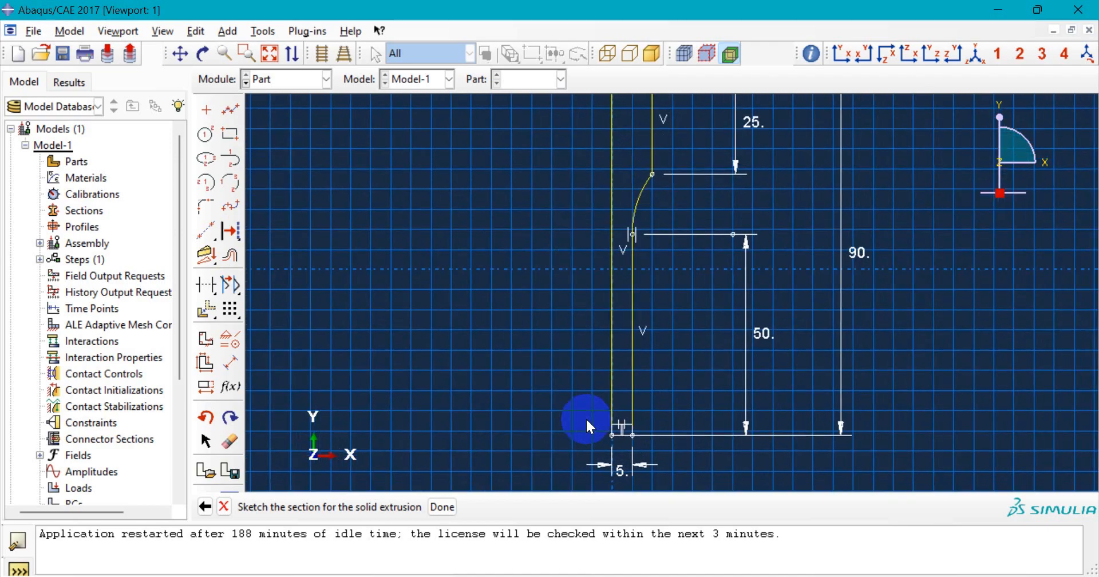
scroll(587, 427, down, 1)
click(231, 234)
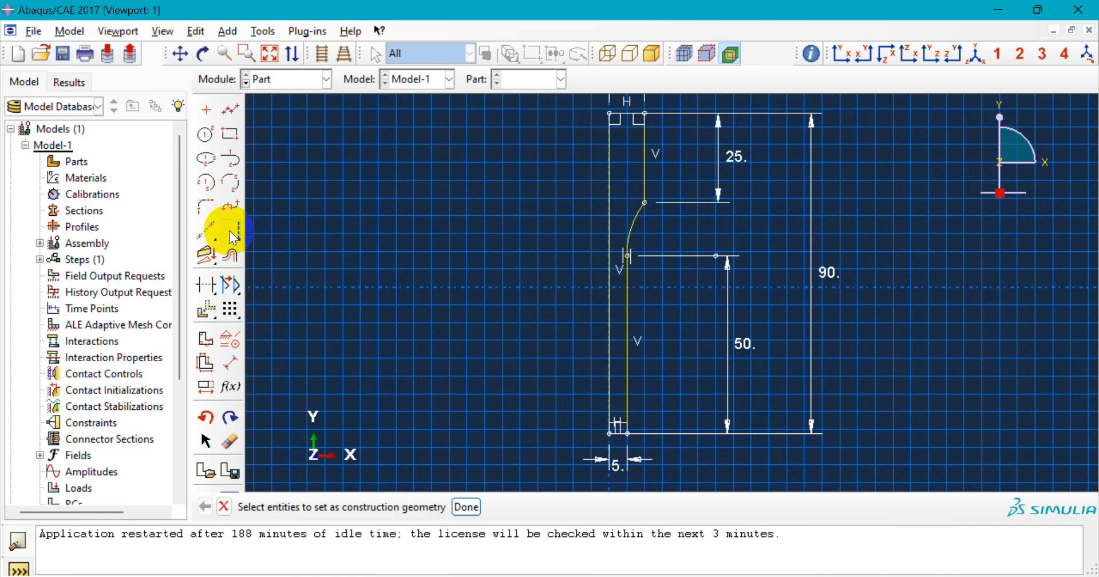
click(609, 387)
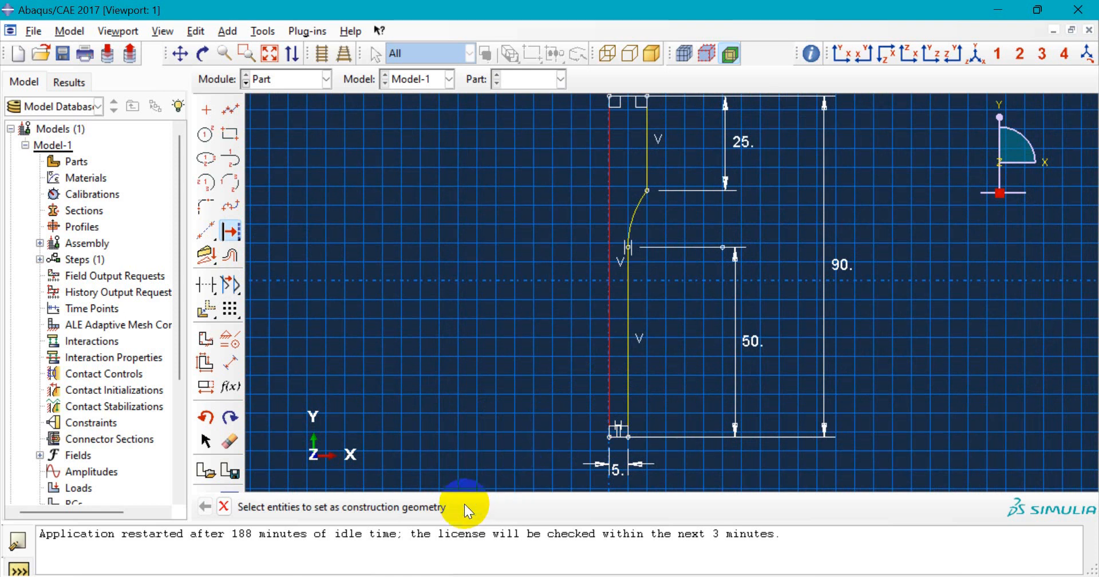
scroll(614, 354, up, 3)
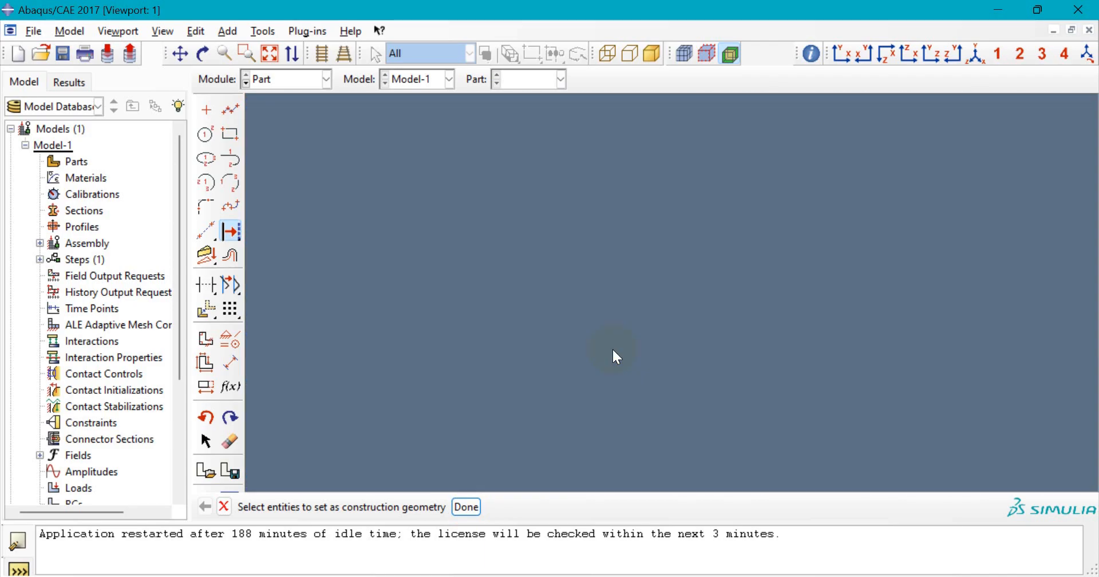
scroll(613, 348, down, 3)
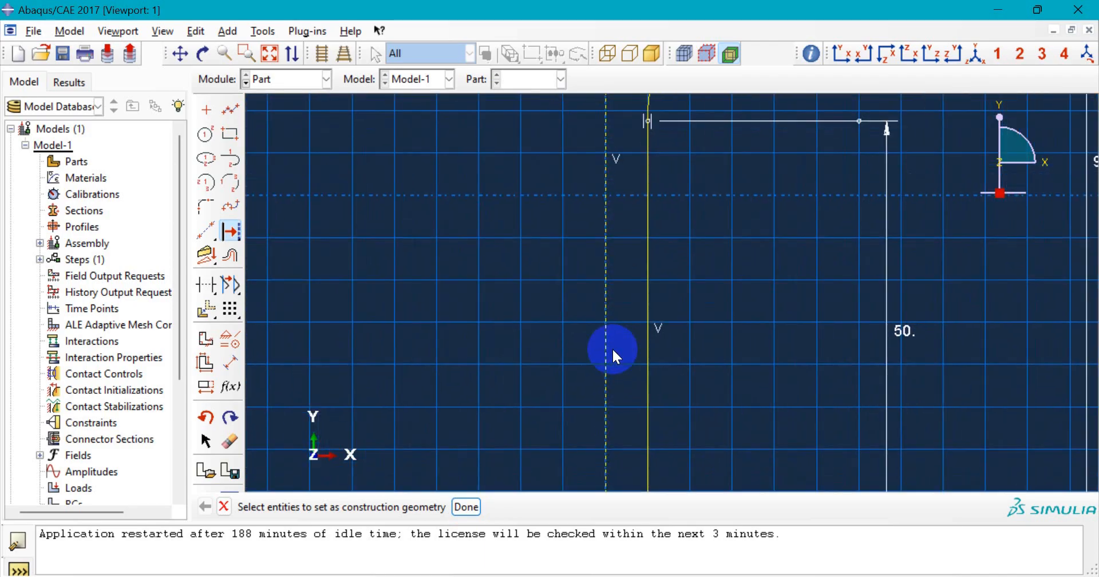
scroll(611, 349, down, 2)
scroll(616, 459, up, 5)
scroll(617, 456, up, 3)
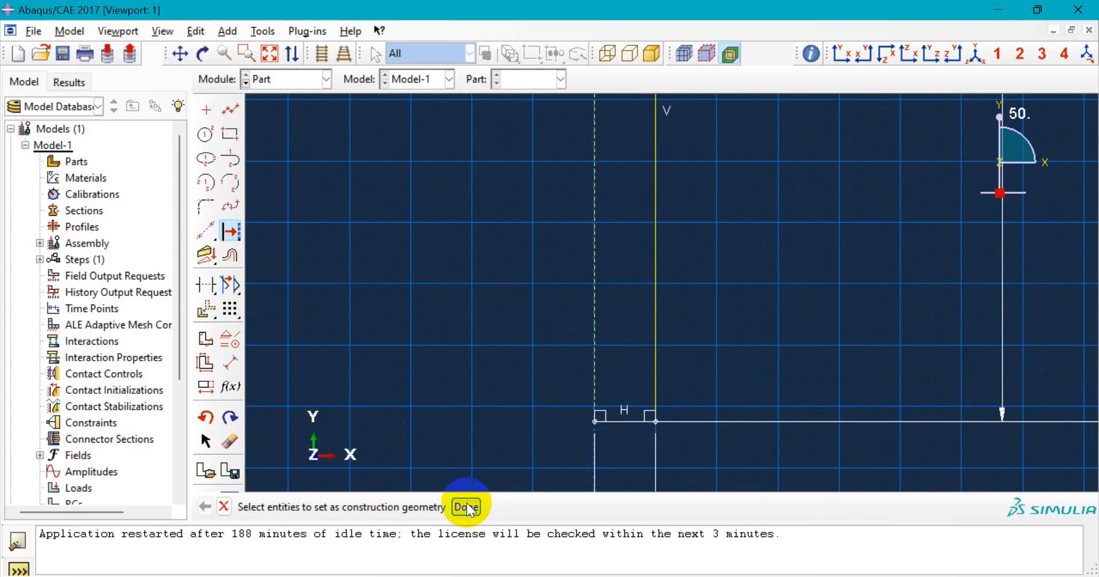
scroll(492, 395, down, 5)
scroll(502, 399, down, 3)
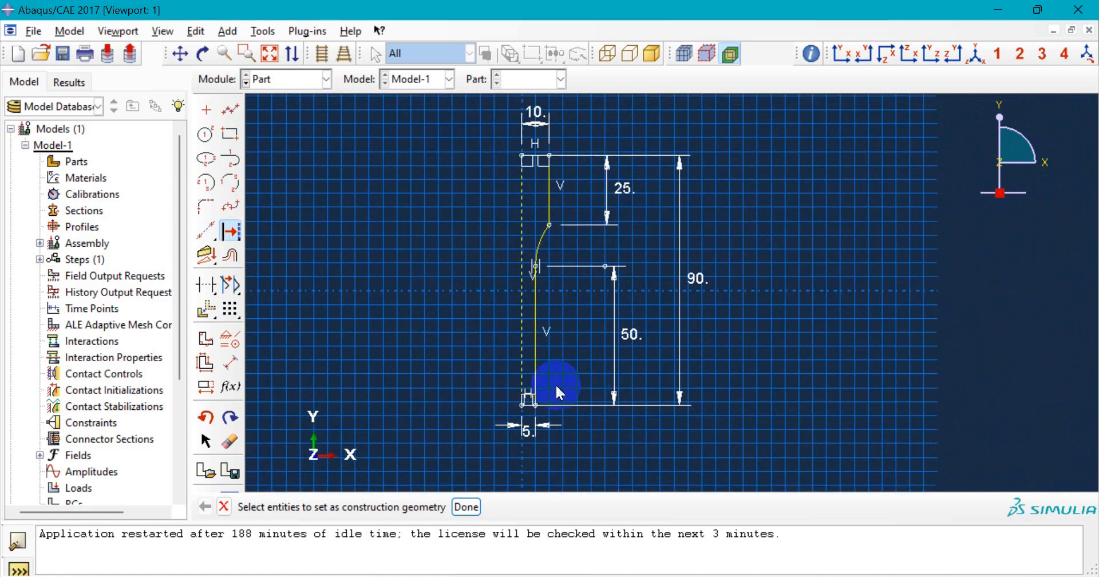
scroll(518, 390, up, 2)
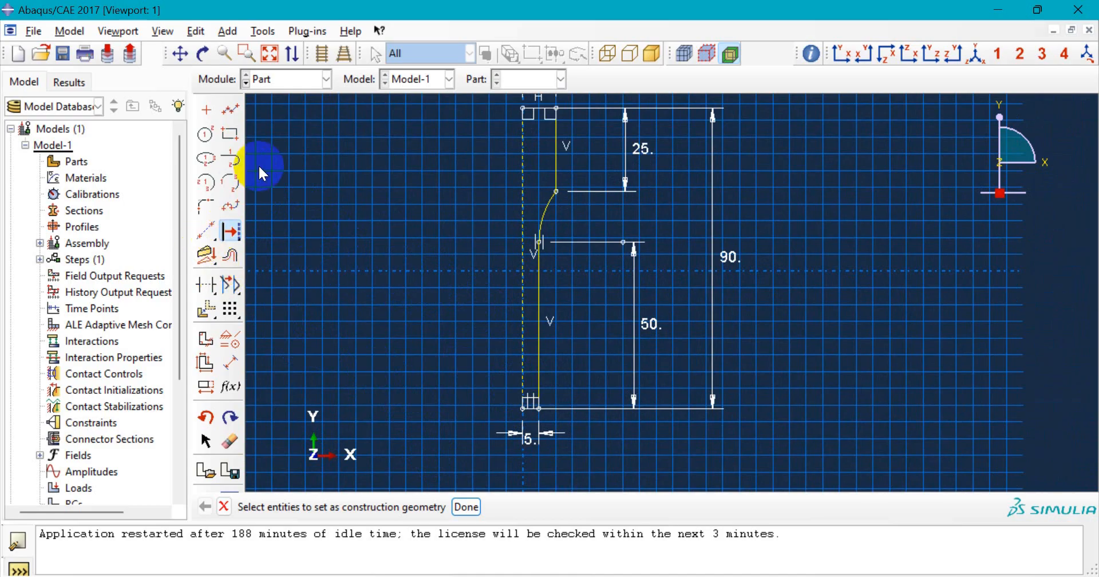
- Mirror a copy of the shoulder profile across the vertical centreline
click(211, 314)
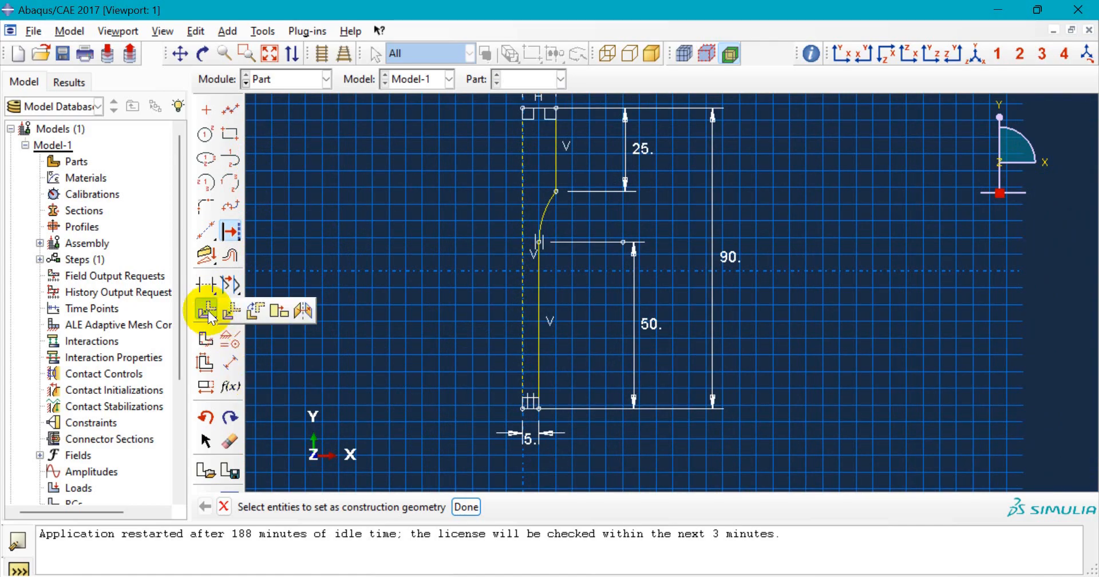
click(301, 312)
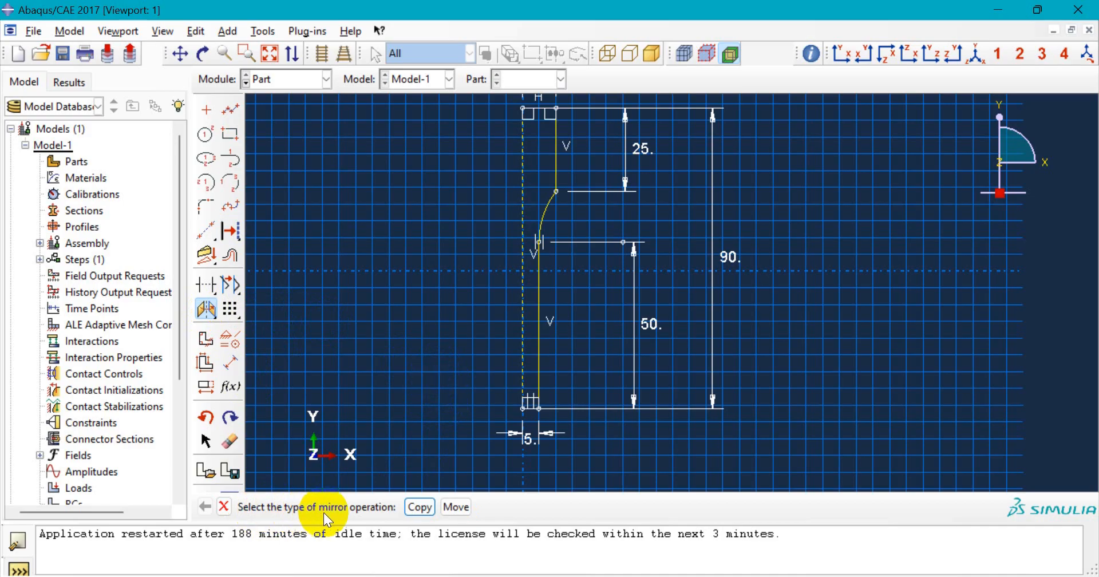
click(416, 507)
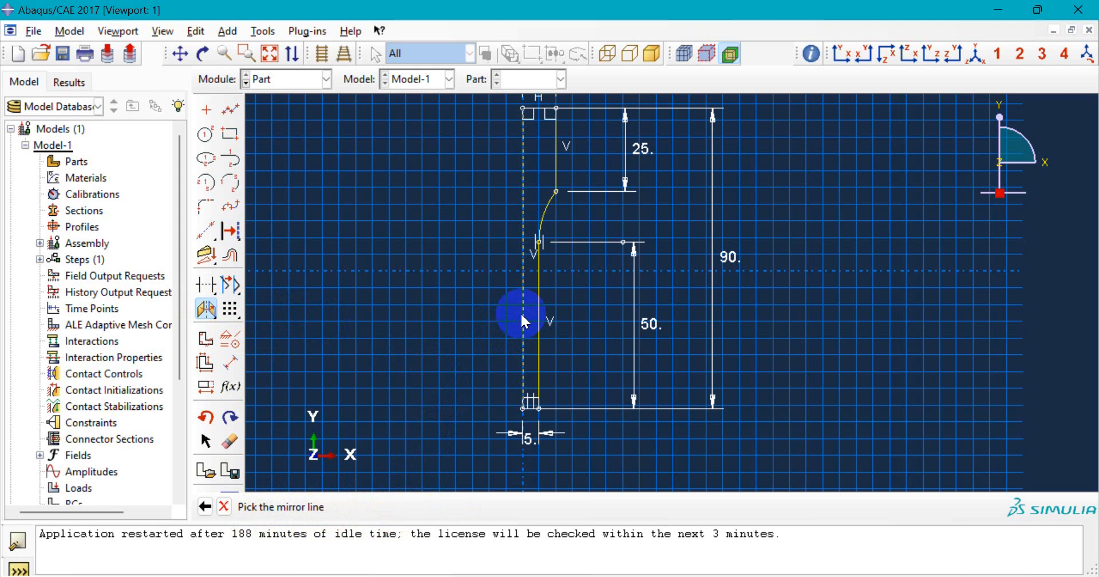
scroll(521, 315, up, 1)
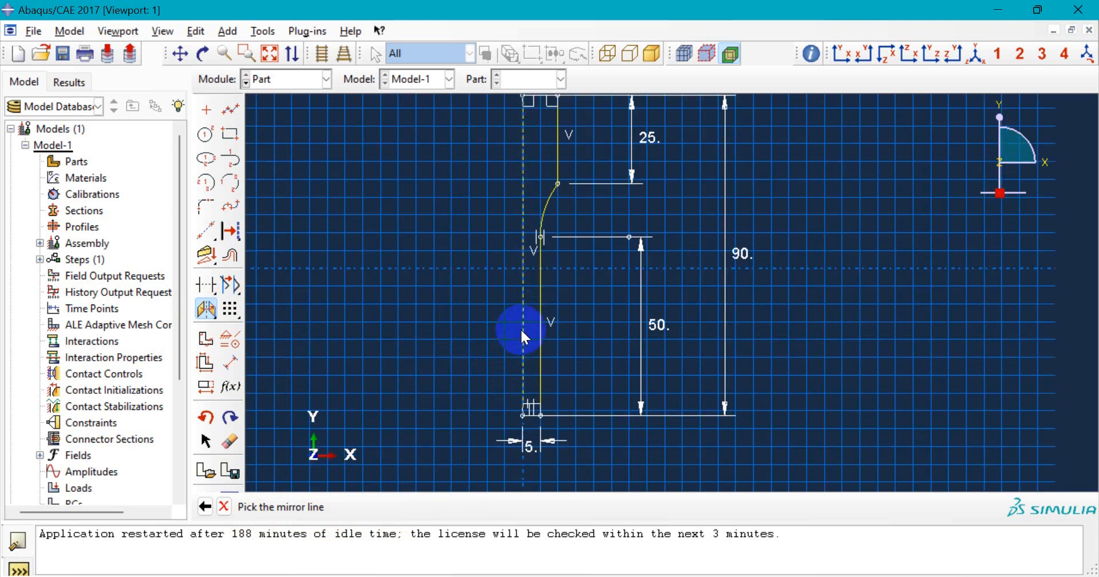
click(521, 336)
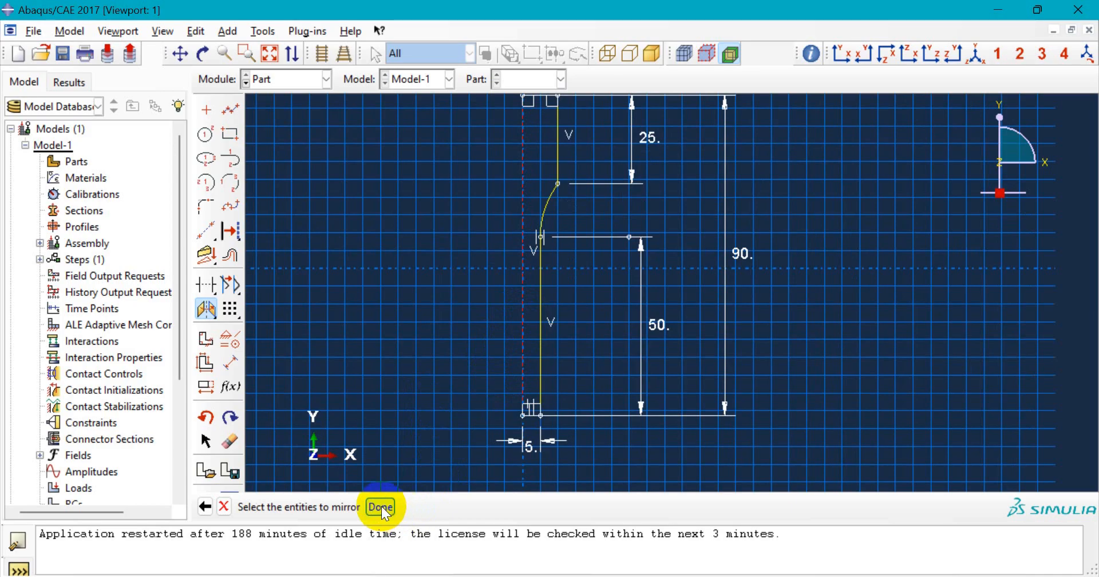
scroll(445, 391, down, 2)
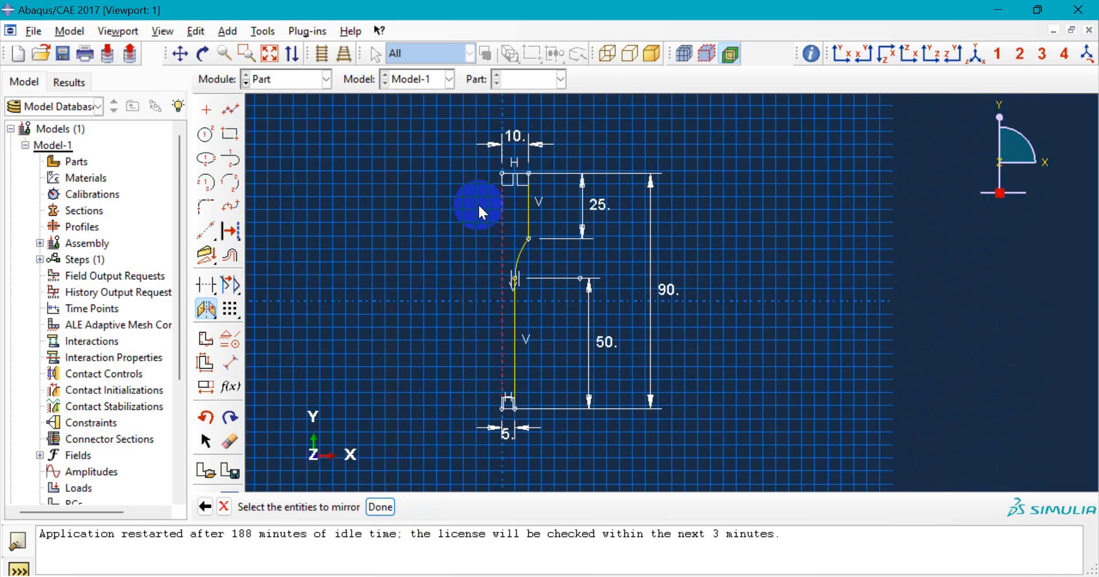
mouse_move(470, 148)
mouse_down()
mouse_move(582, 477)
mouse_move(563, 458)
mouse_up()
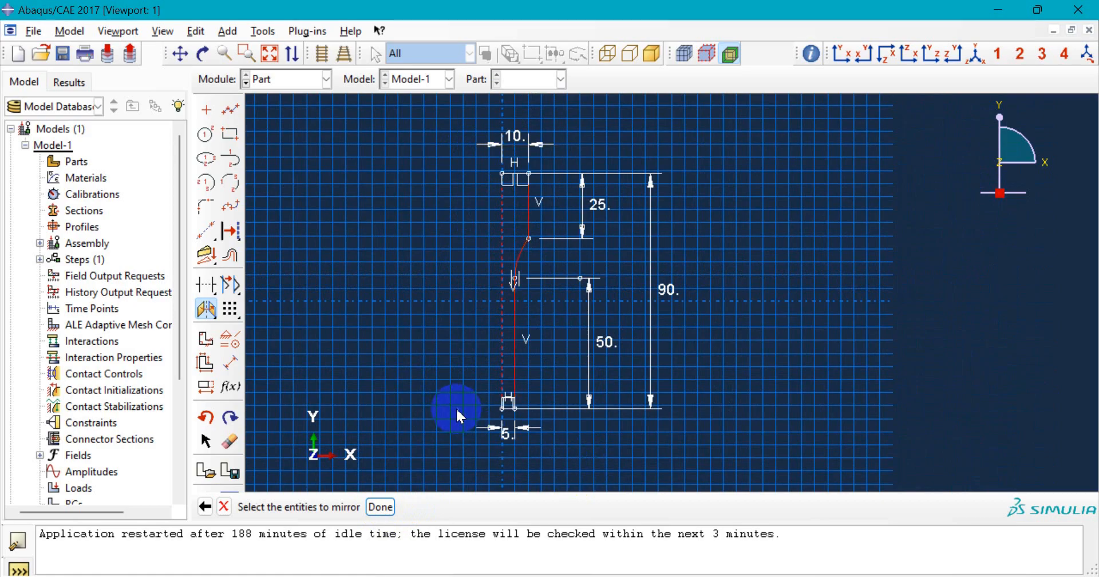
scroll(457, 410, up, 1)
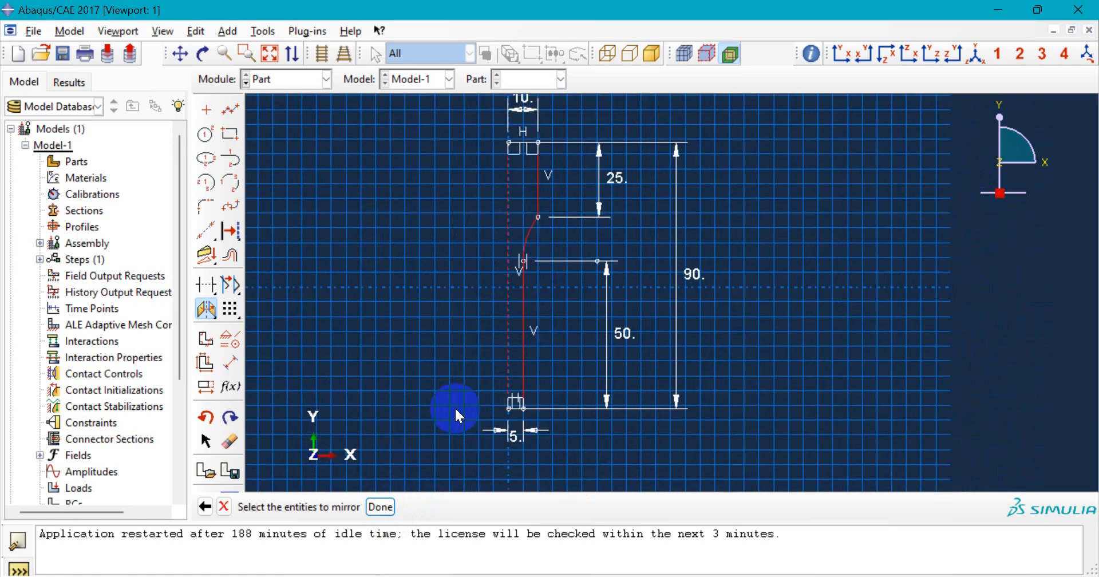
click(381, 507)
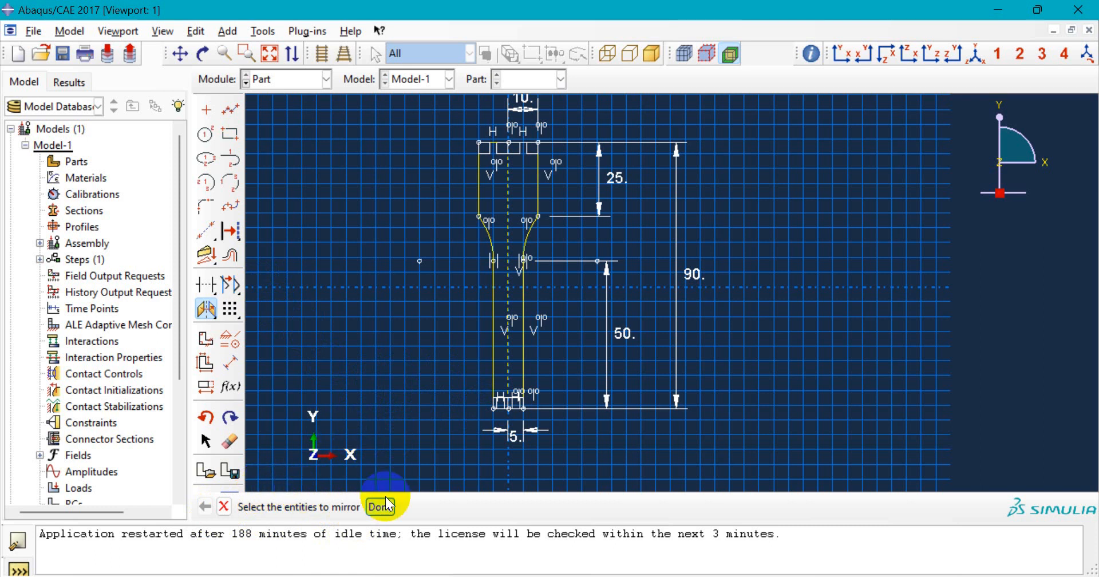
click(223, 507)
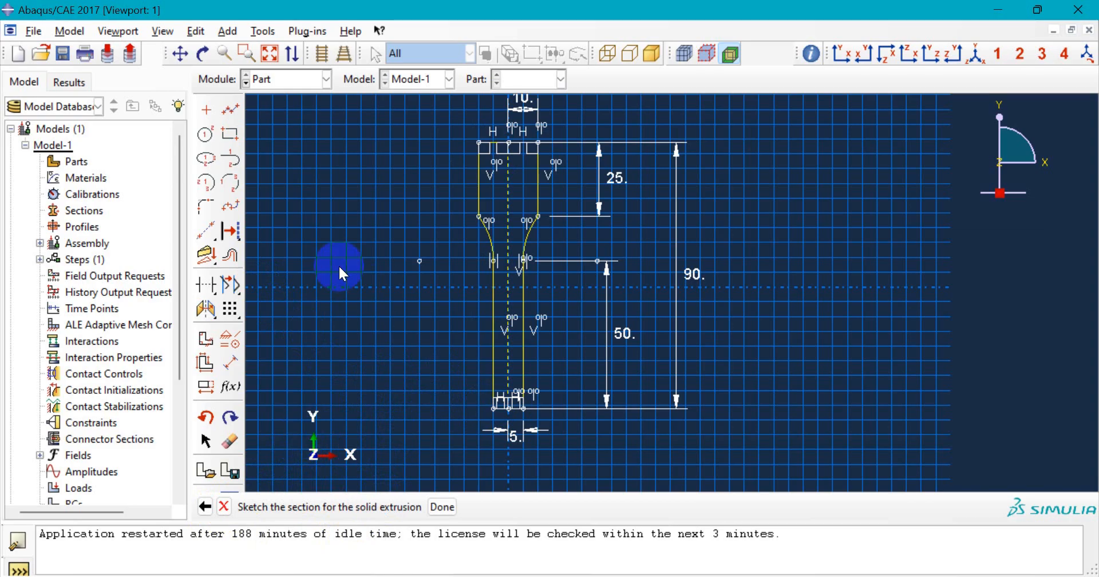
- Mirror a copy of all sketch geometry about the bottom horizontal line
click(209, 309)
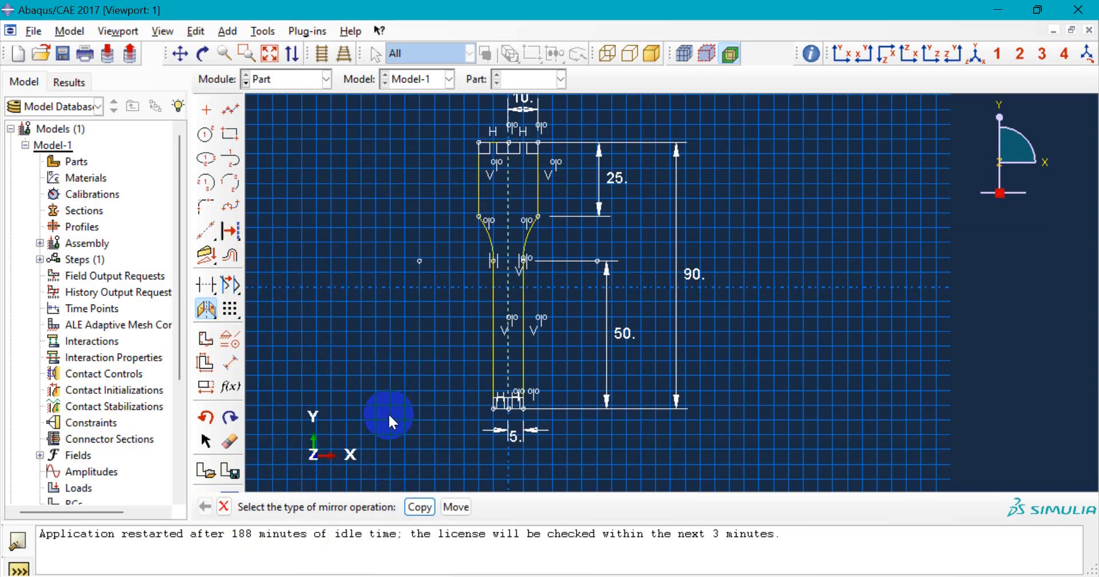
click(420, 507)
scroll(507, 410, up, 5)
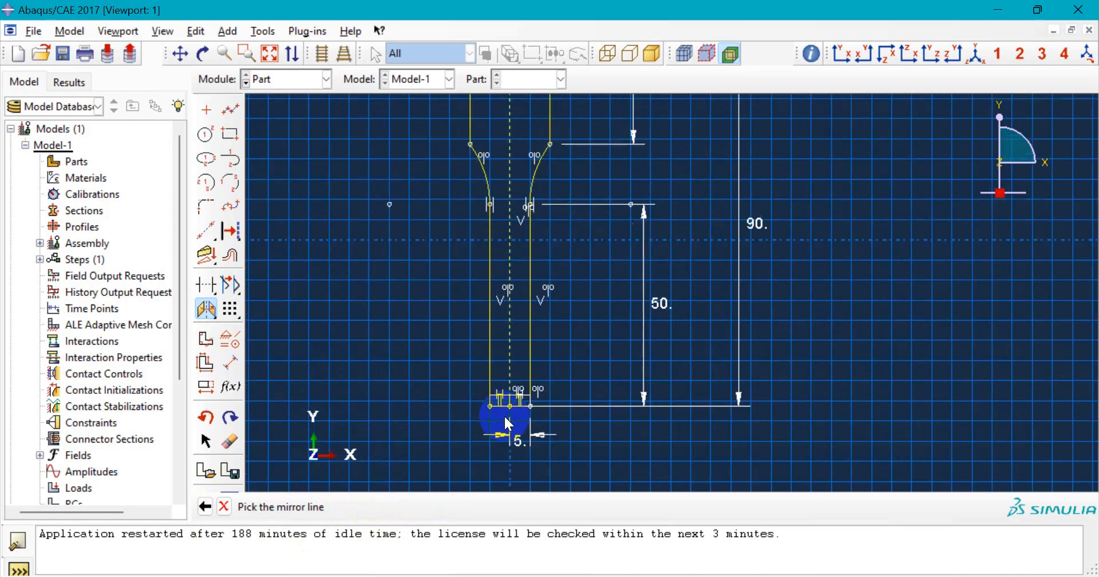
click(529, 397)
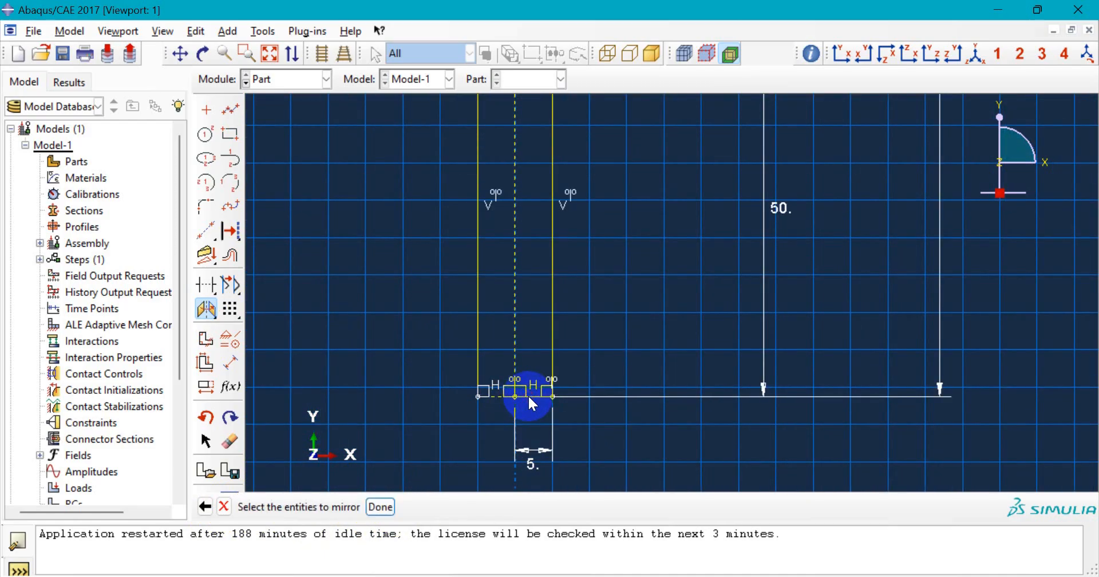
scroll(344, 366, down, 3)
click(380, 507)
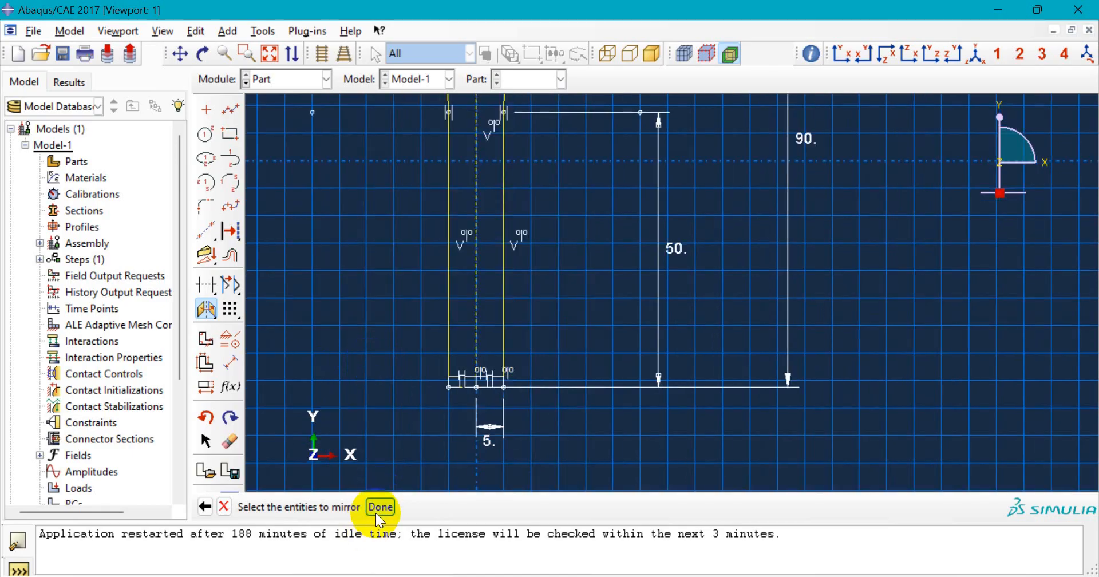
scroll(456, 373, down, 5)
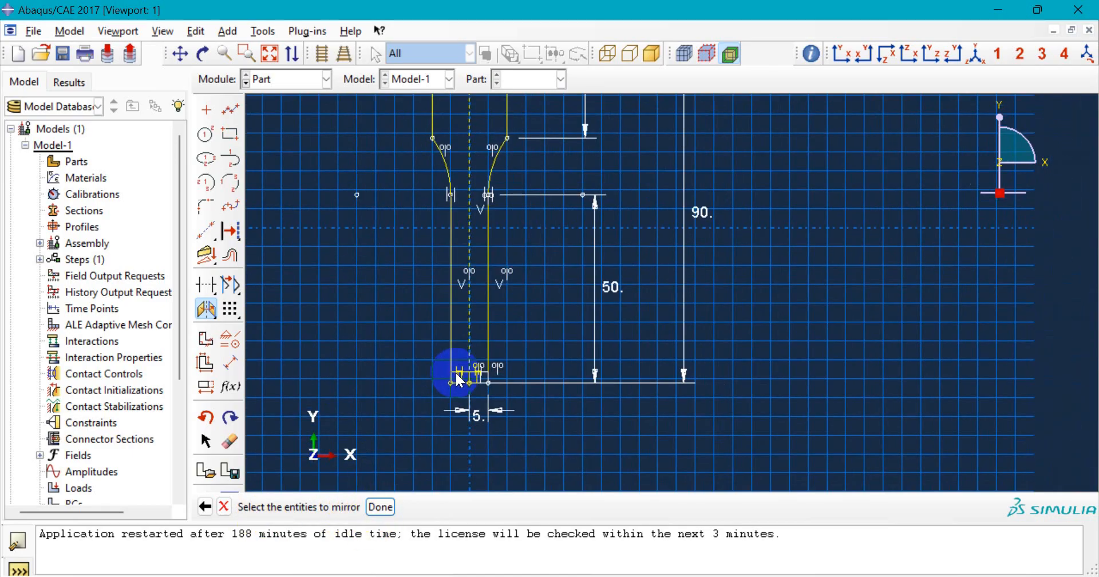
drag(420, 181, 523, 412)
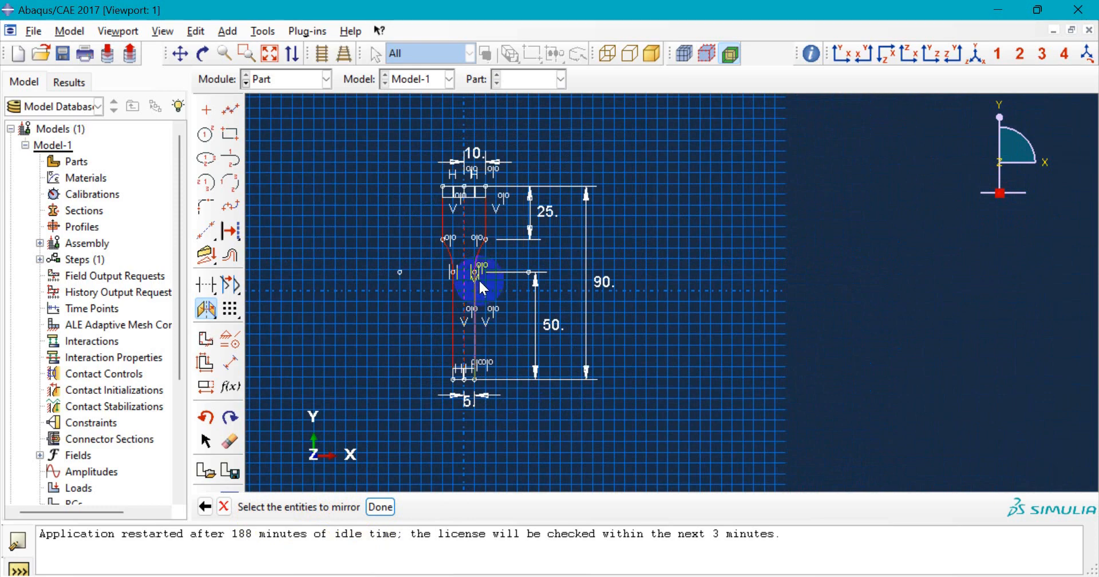
scroll(442, 238, up, 2)
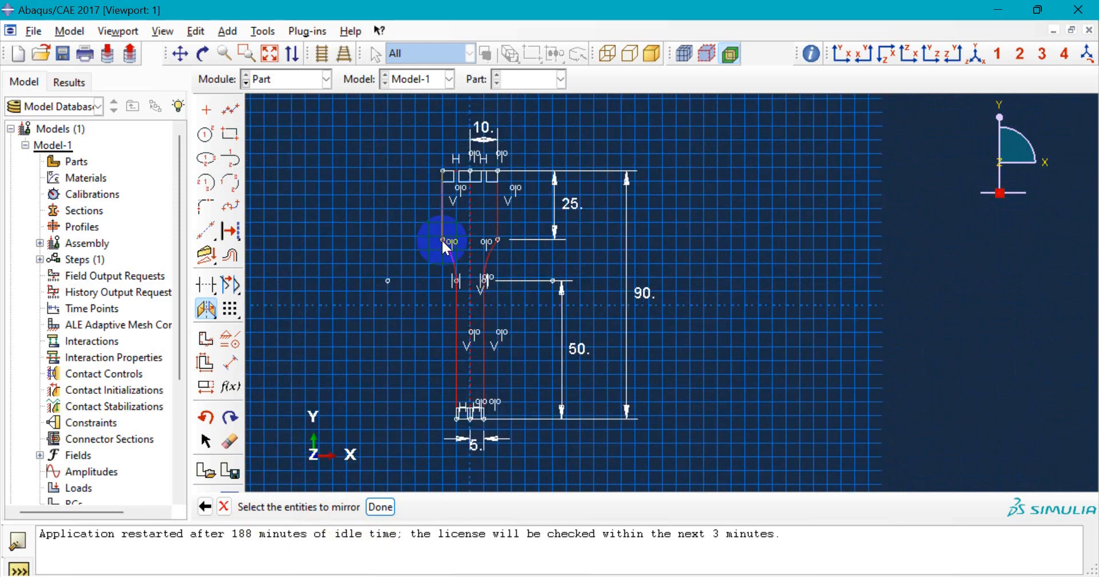
click(380, 507)
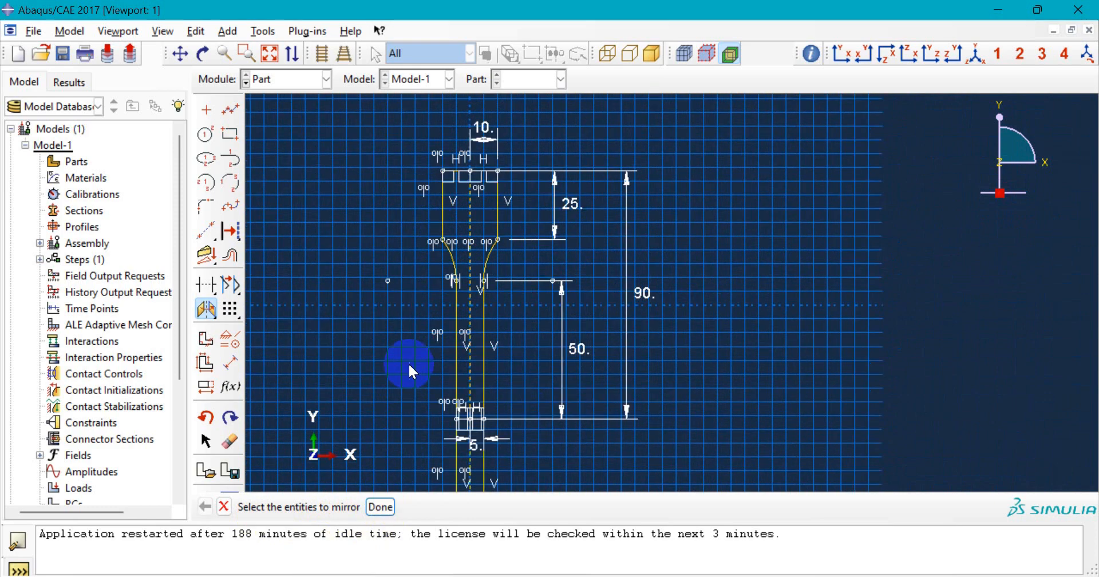
scroll(408, 362, down, 5)
scroll(418, 438, up, 4)
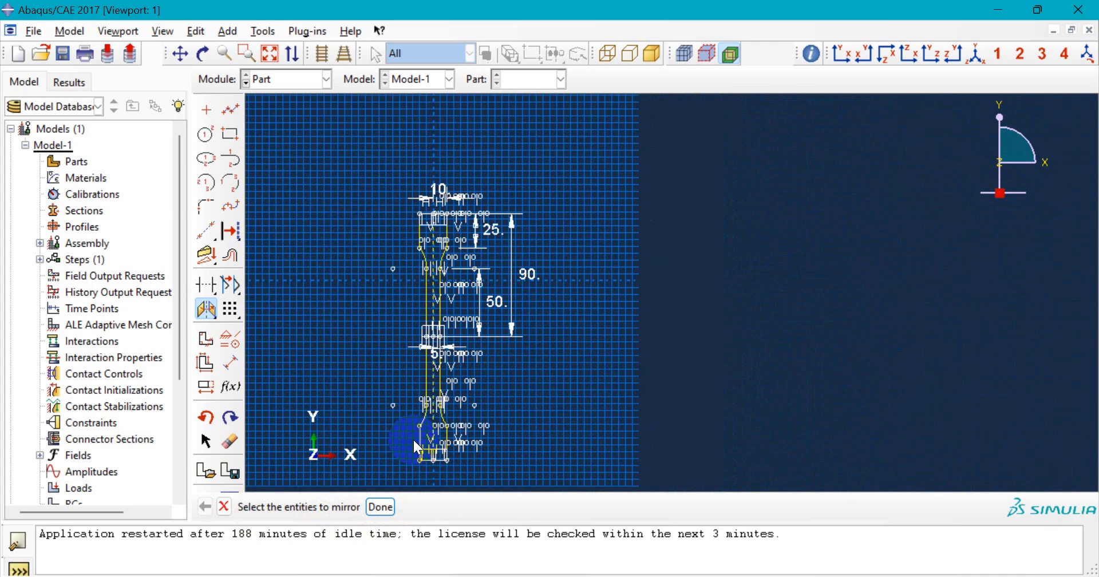
scroll(415, 430, up, 1)
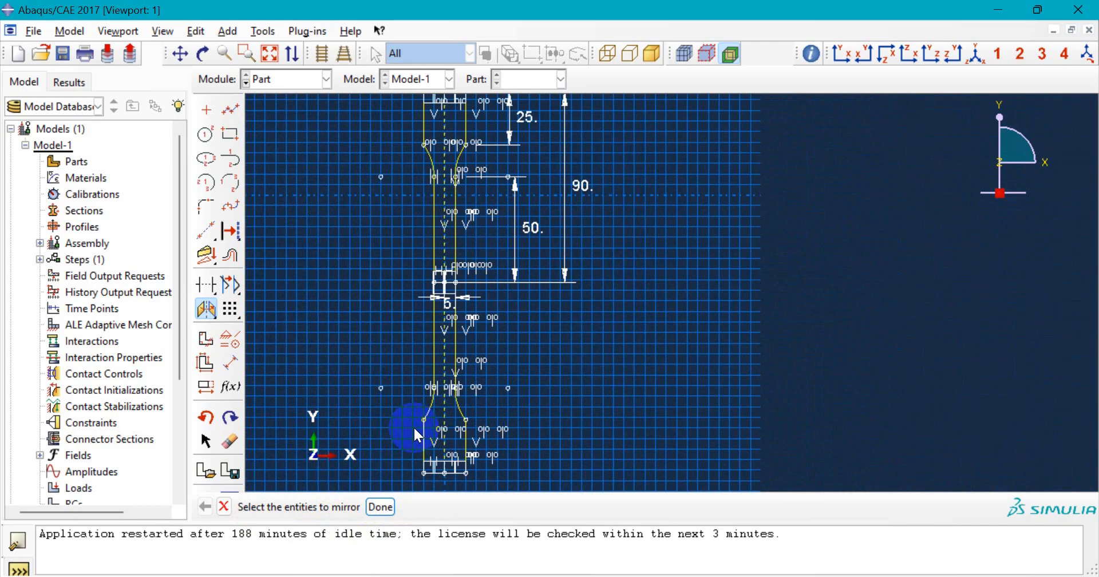
scroll(413, 425, down, 1)
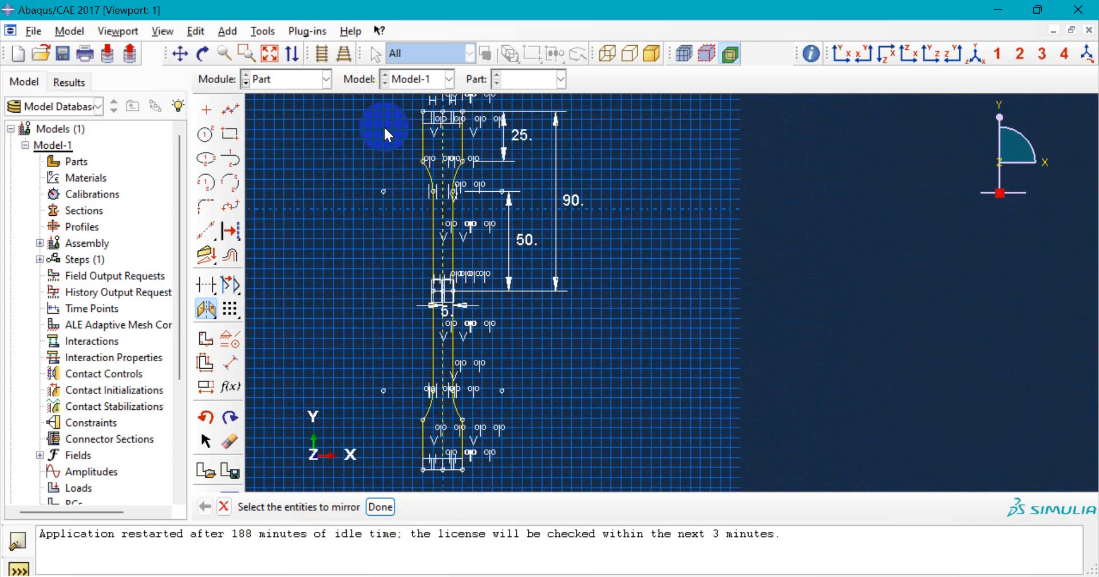
scroll(387, 130, up, 2)
scroll(413, 178, down, 2)
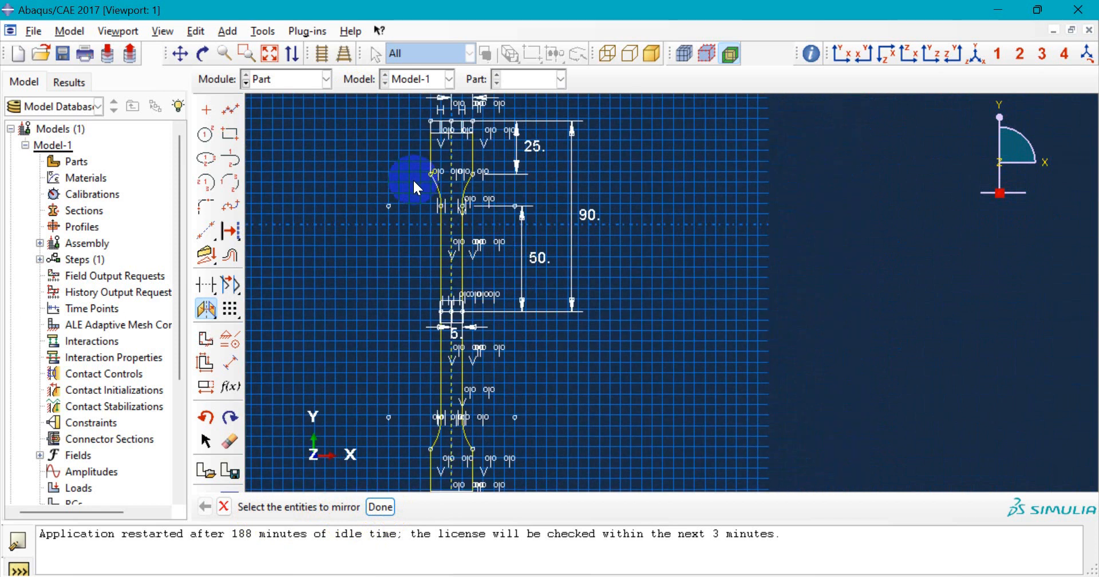
scroll(487, 462, up, 1)
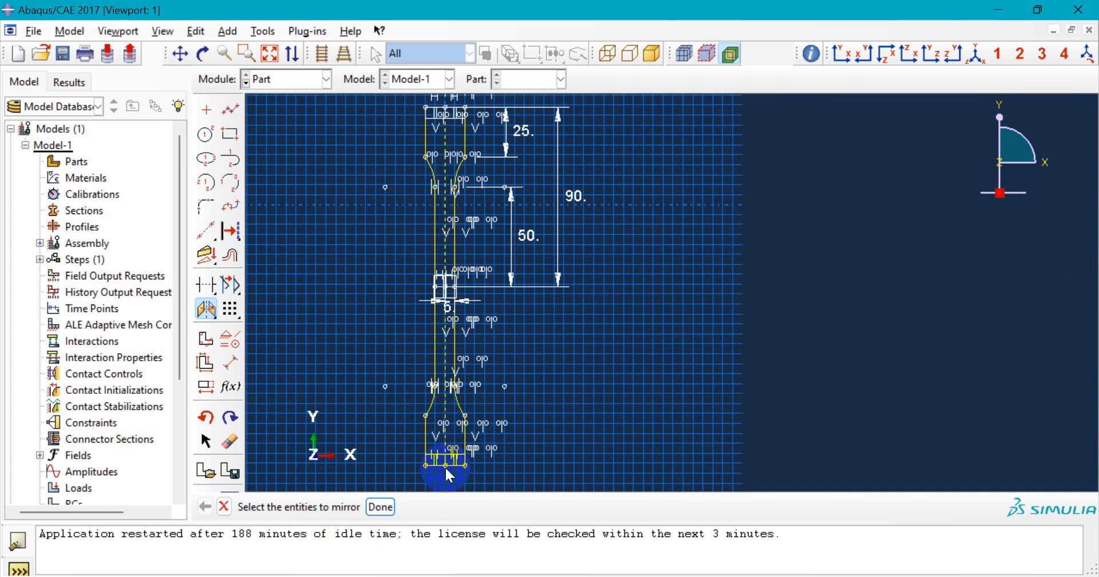
click(380, 507)
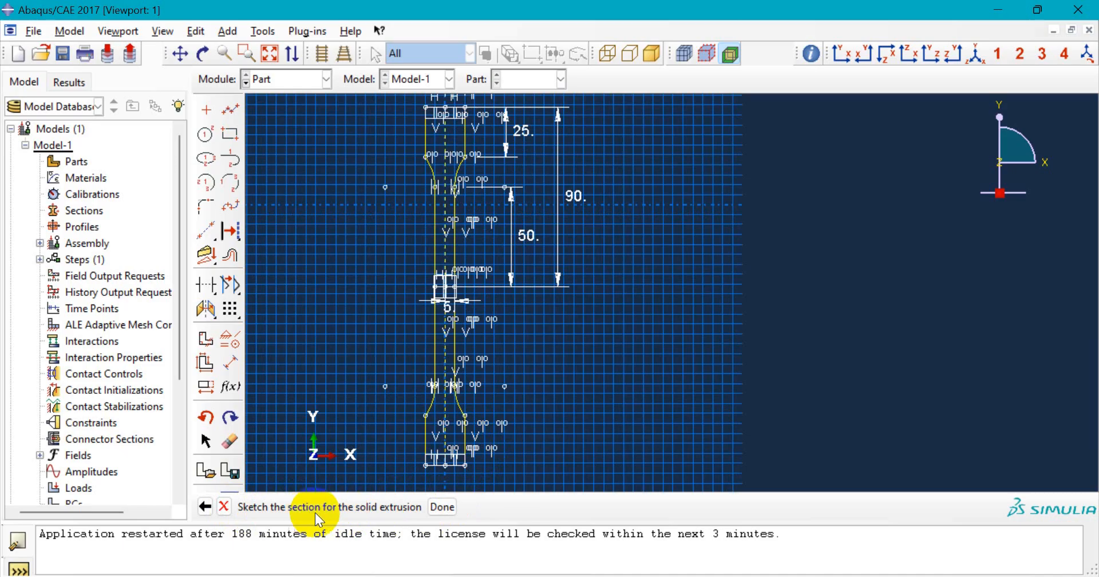
- Finish the sketch and extrude it as a solid with a blind depth of 5
click(441, 507)
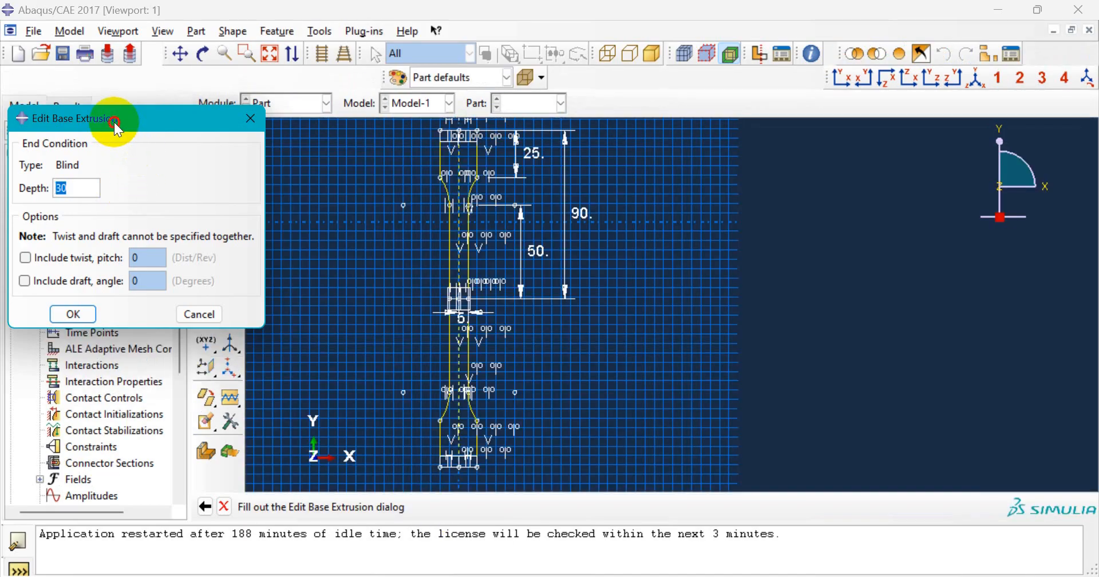
drag(115, 122, 127, 125)
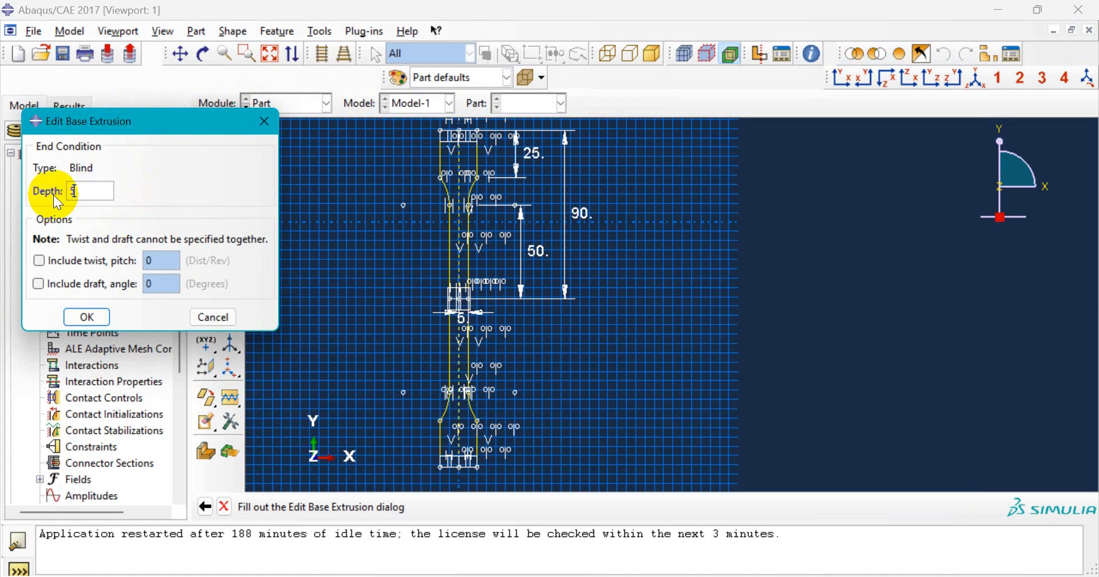
click(97, 318)
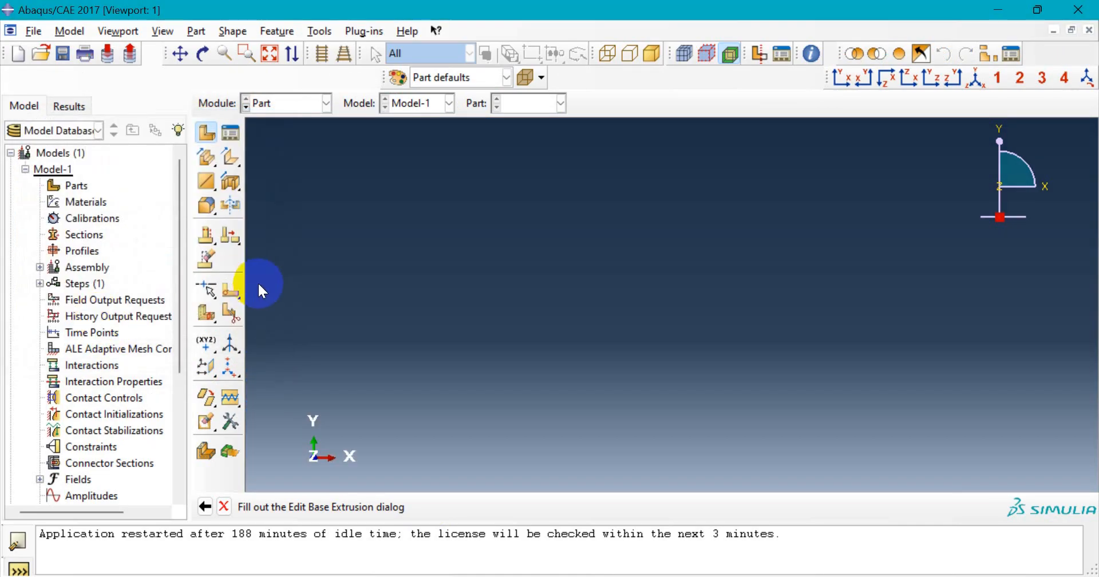
scroll(675, 127, up, 3)
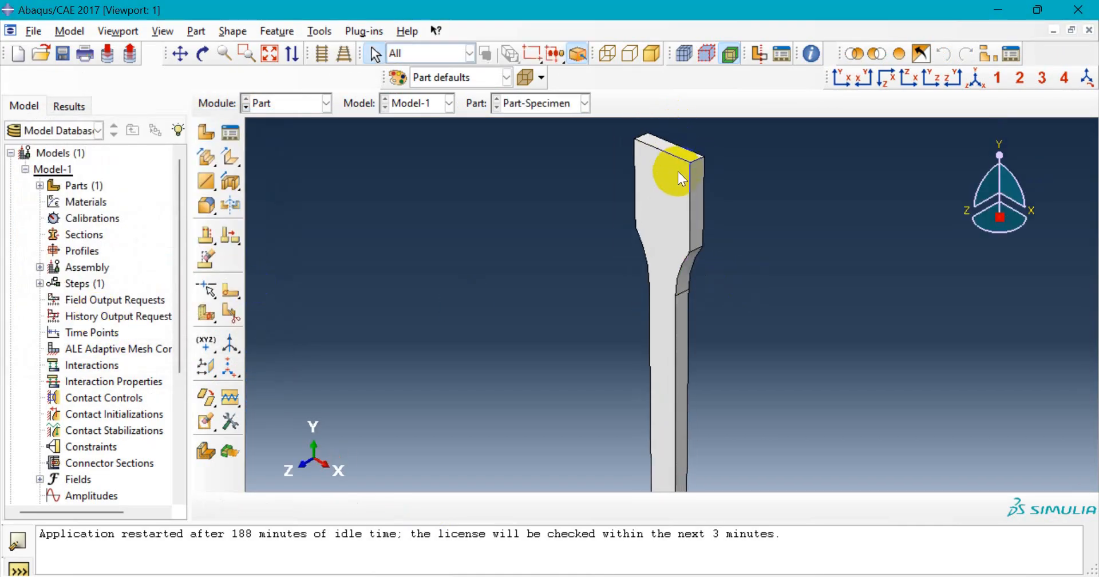
scroll(676, 181, down, 3)
scroll(672, 368, up, 3)
scroll(677, 375, down, 3)
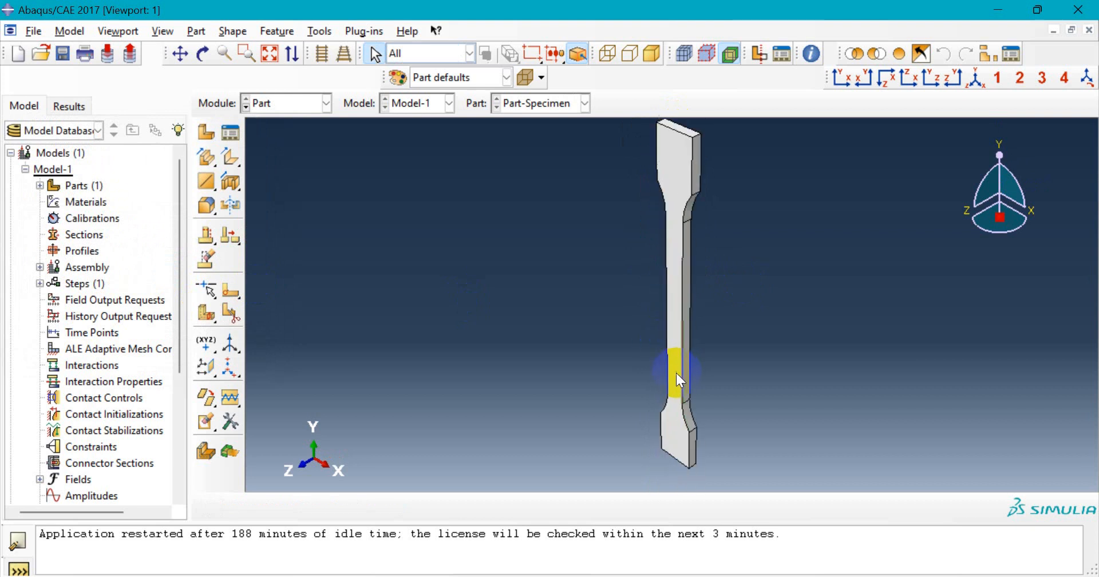
scroll(677, 378, down, 1)
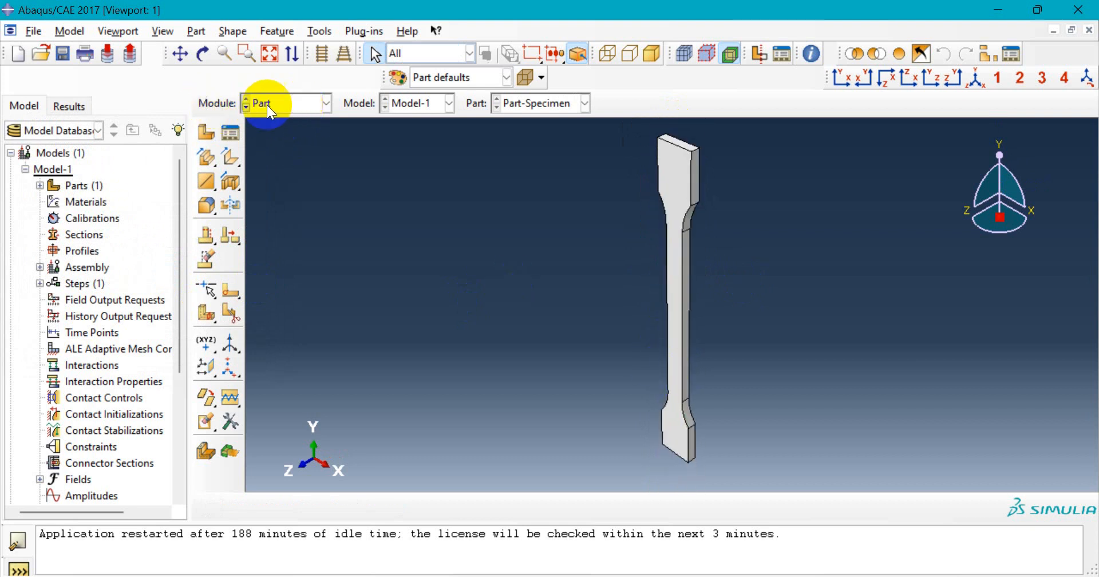
scroll(694, 169, down, 5)
scroll(694, 170, up, 4)
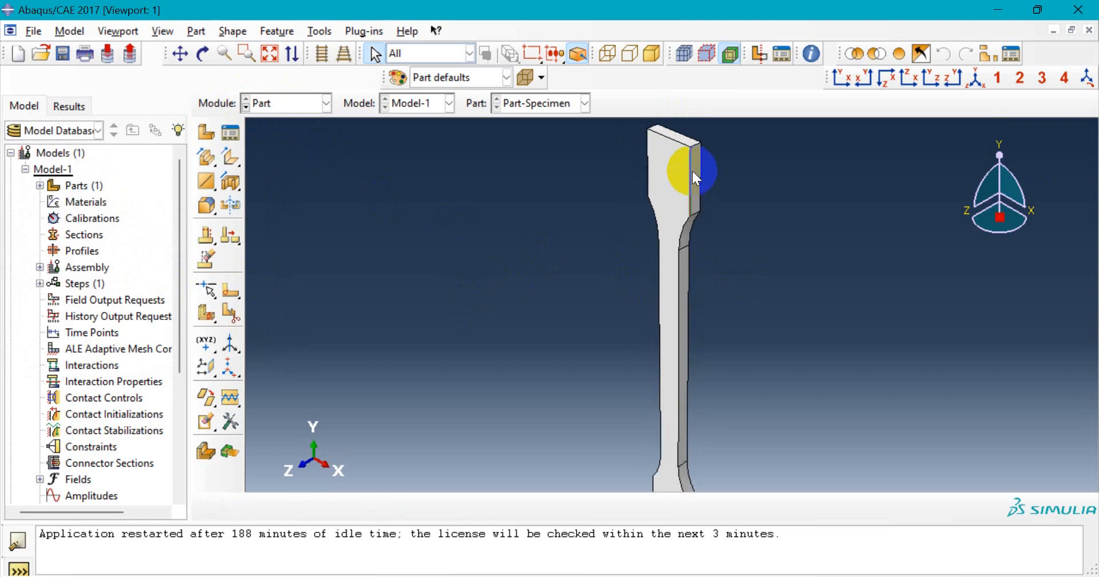
click(843, 80)
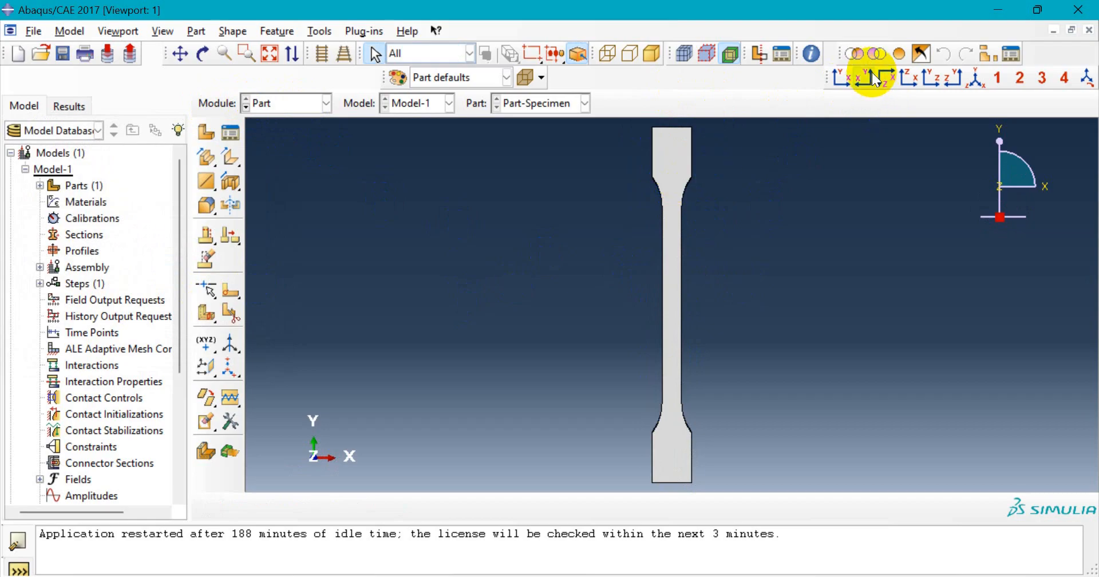
click(892, 80)
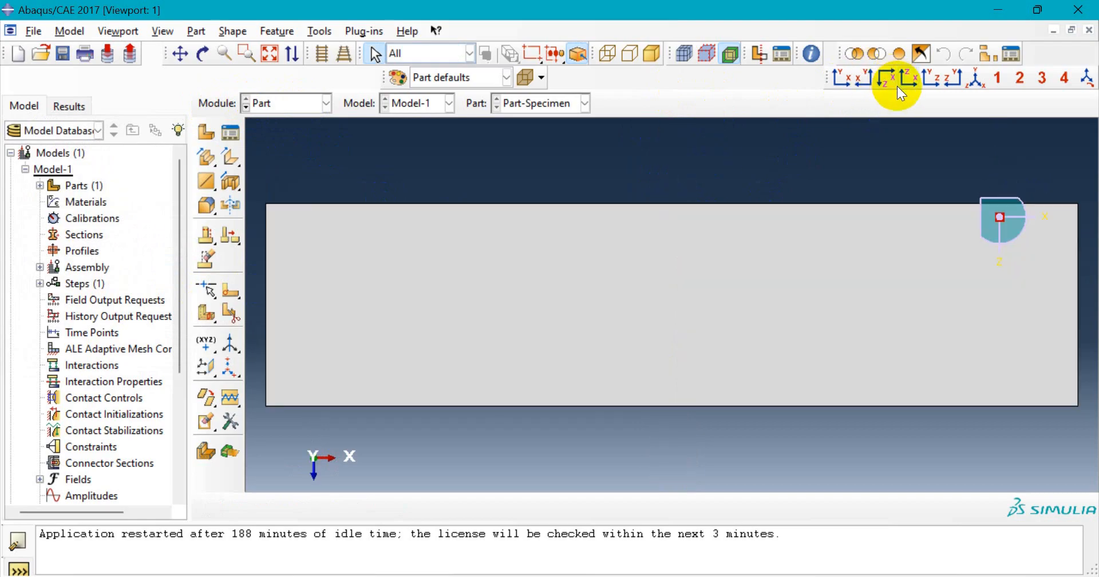
click(974, 80)
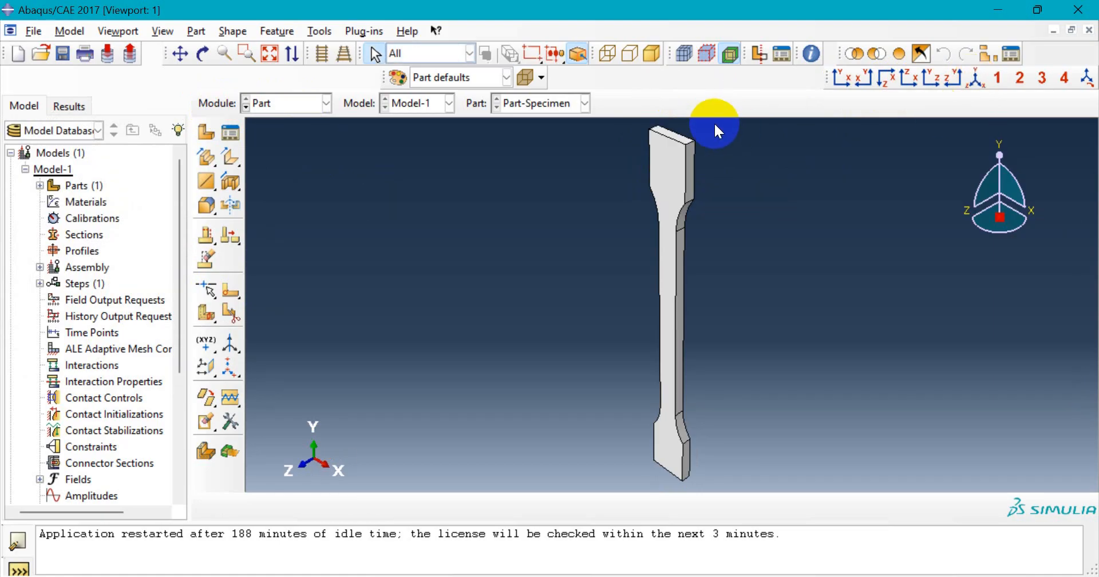
click(202, 55)
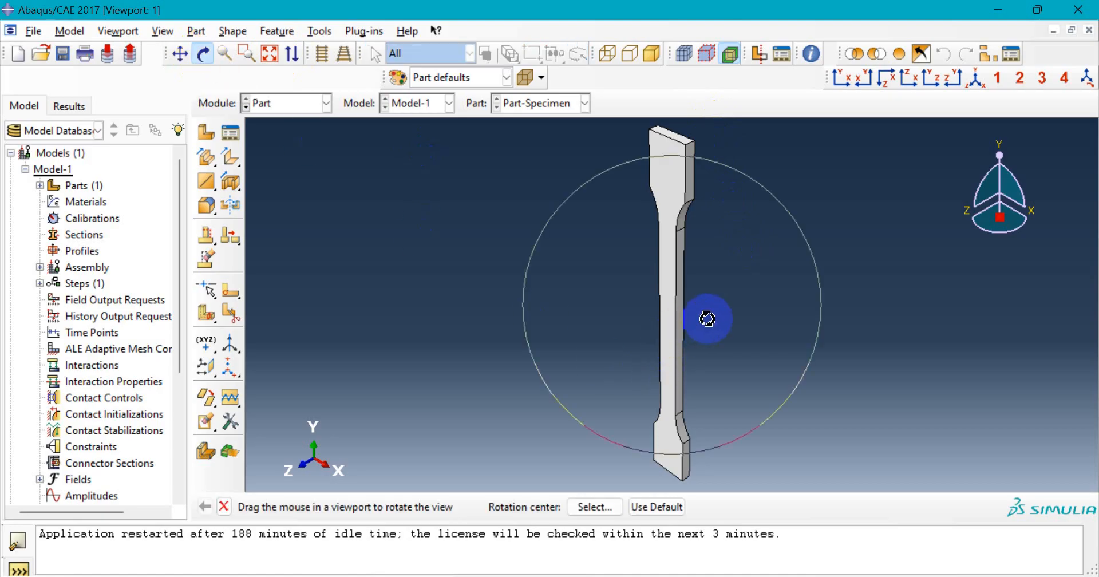
drag(743, 321, 658, 292)
click(983, 75)
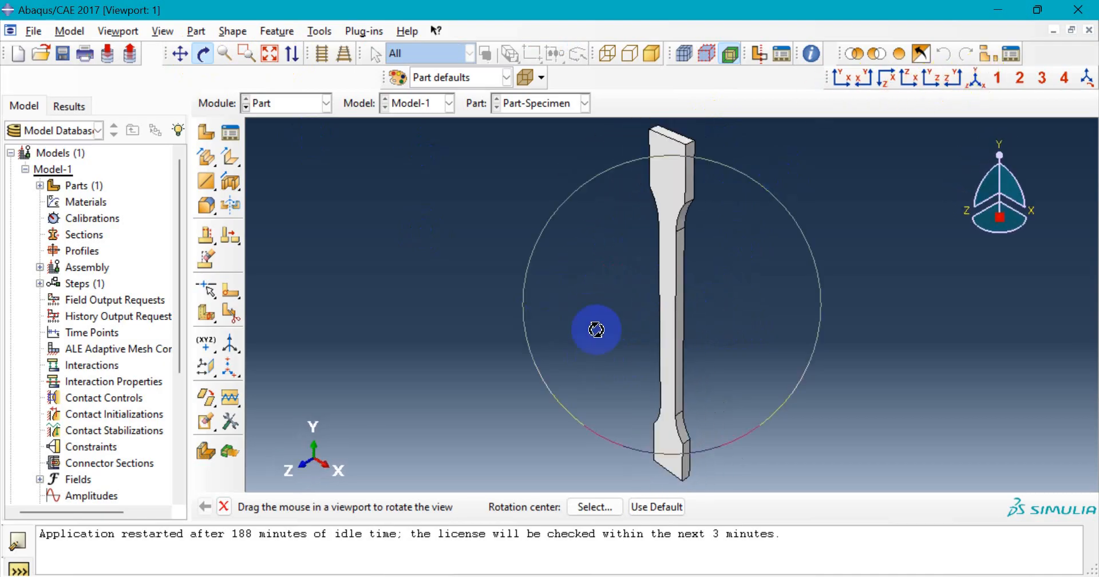
key(Escape)
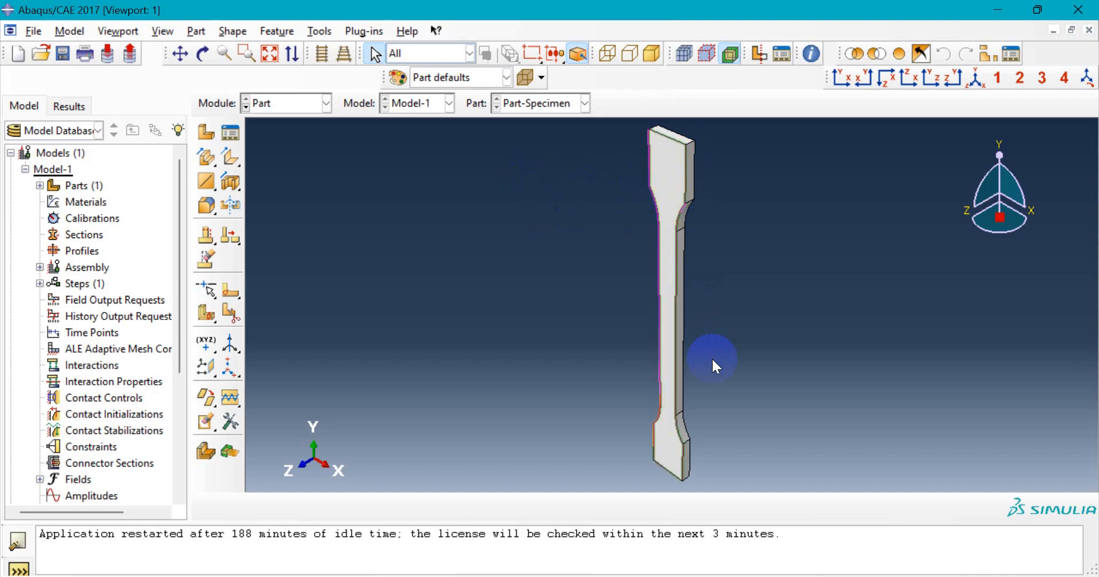
scroll(663, 321, down, 3)
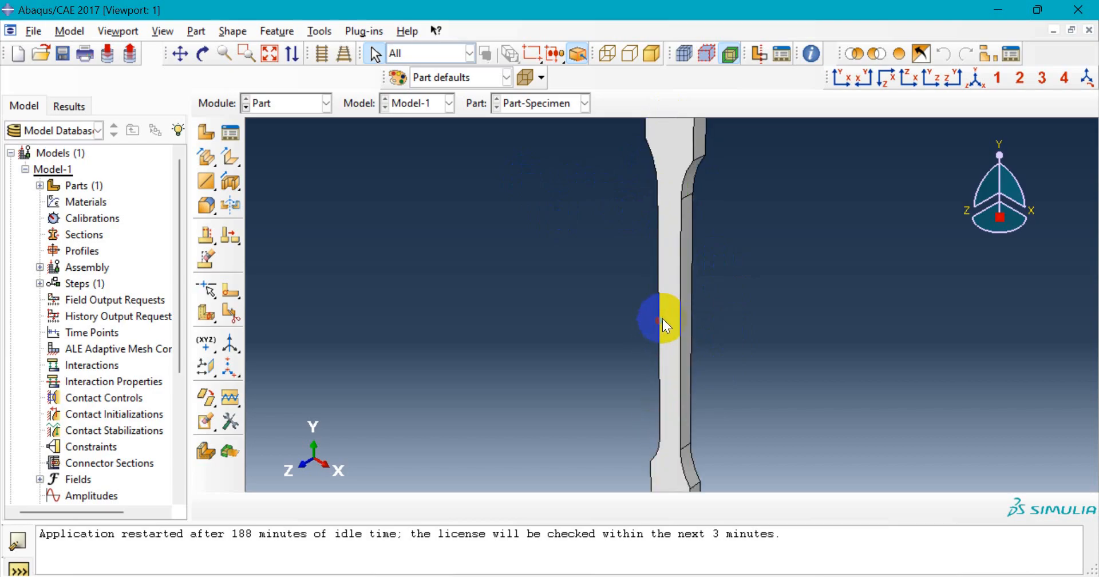
ctrl+alt+drag(657, 242, 660, 314)
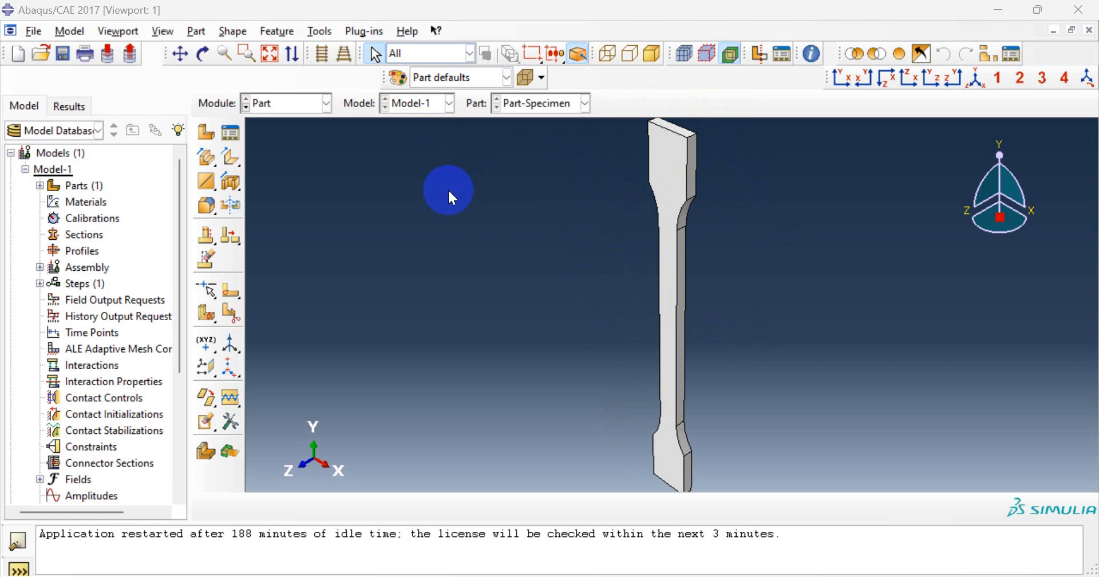
- Pick the specimen's front face for a sketched partition, oriented by a long edge
click(239, 294)
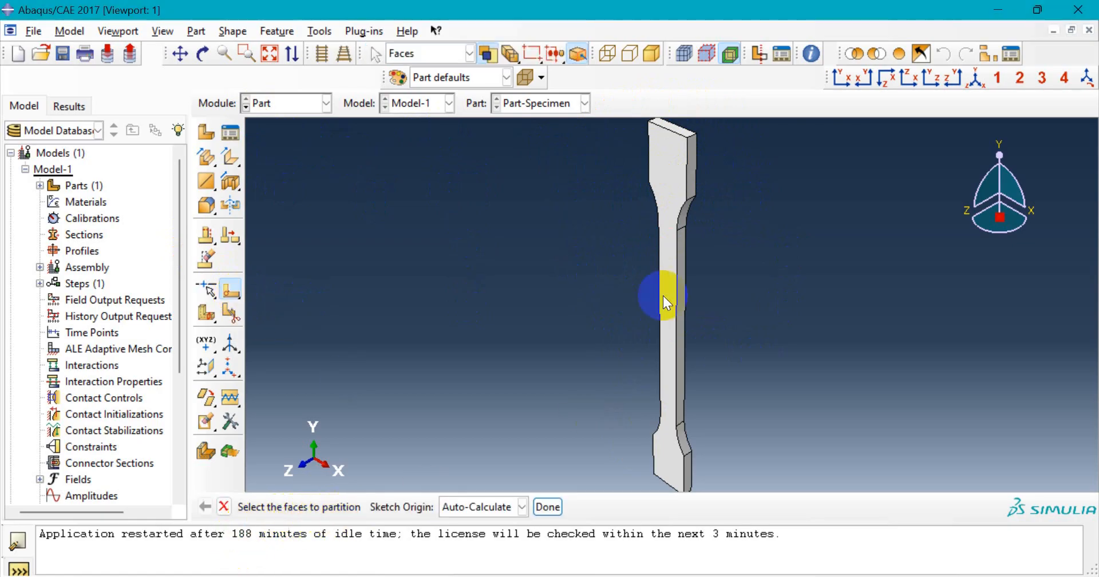
click(674, 191)
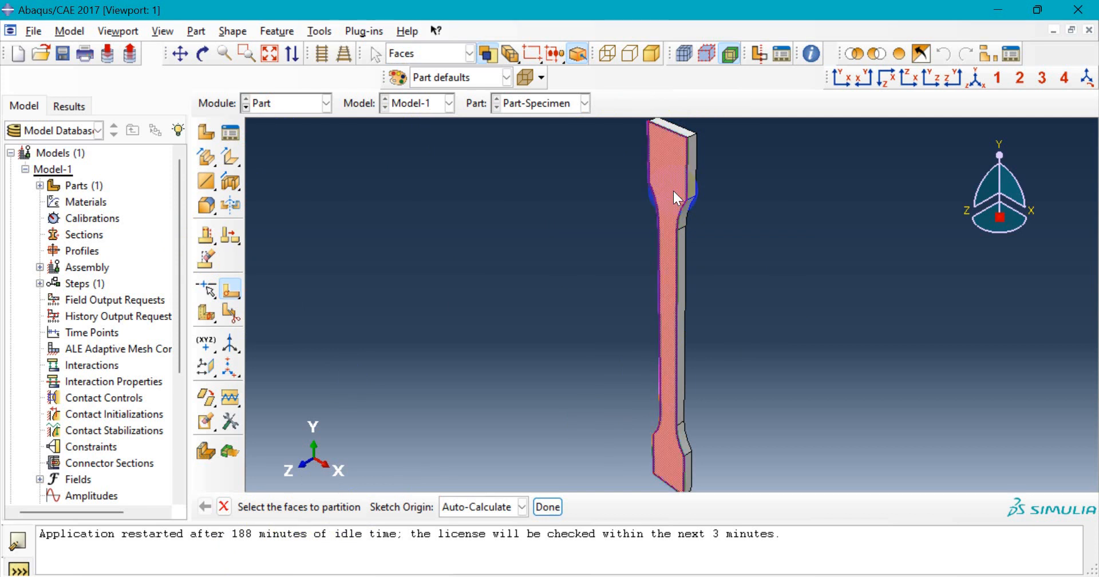
click(537, 511)
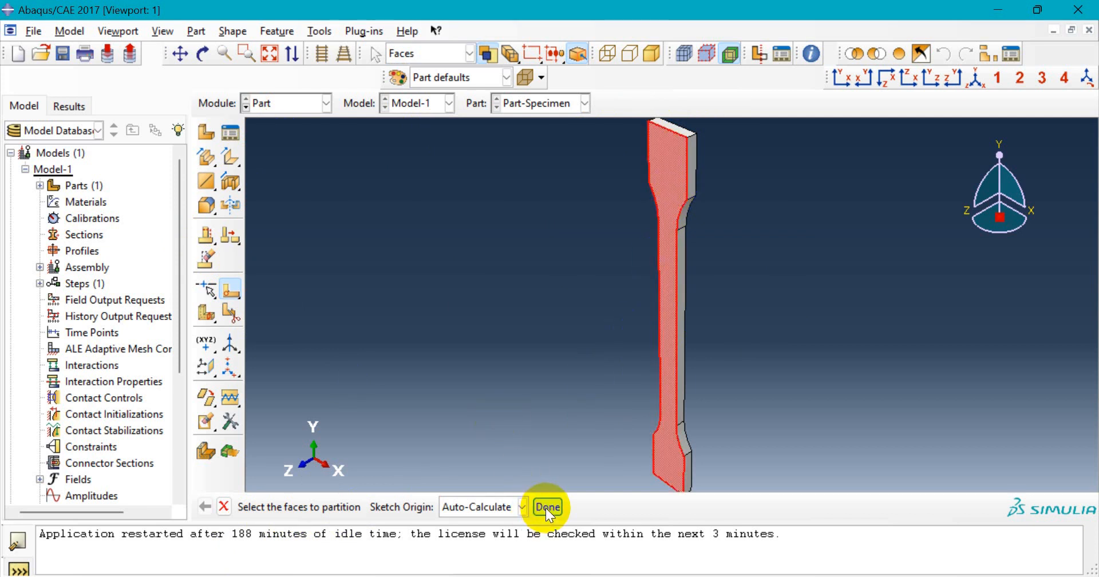
click(547, 508)
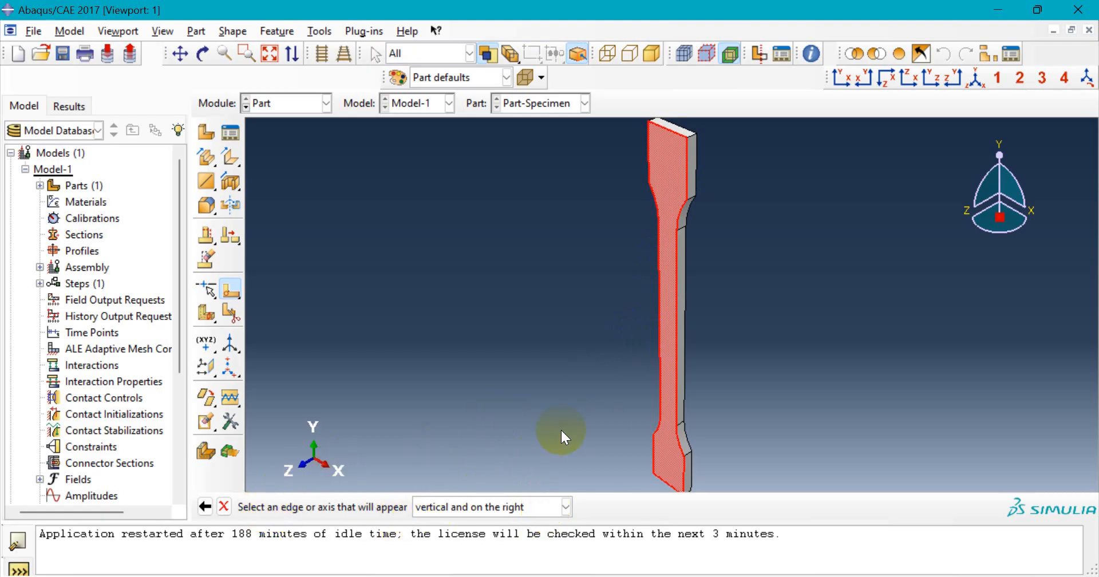
click(666, 277)
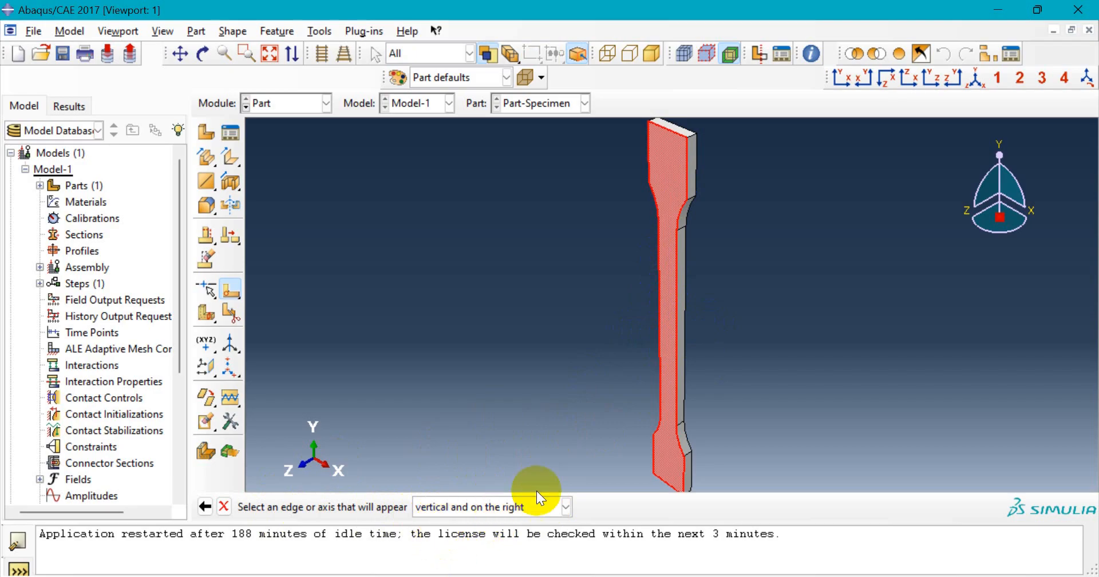
scroll(678, 278, up, 2)
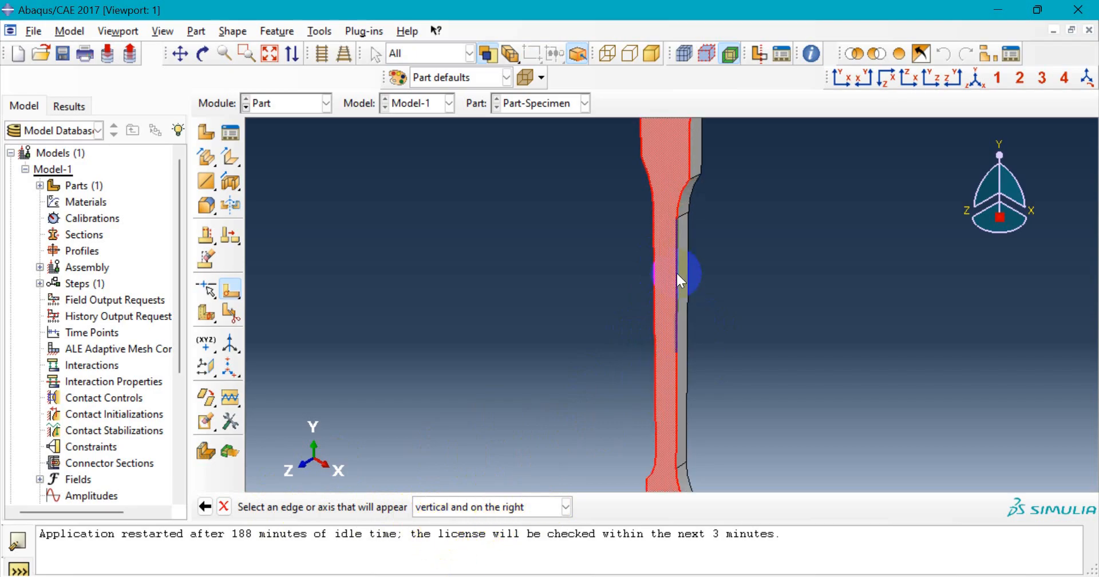
scroll(676, 272, up, 1)
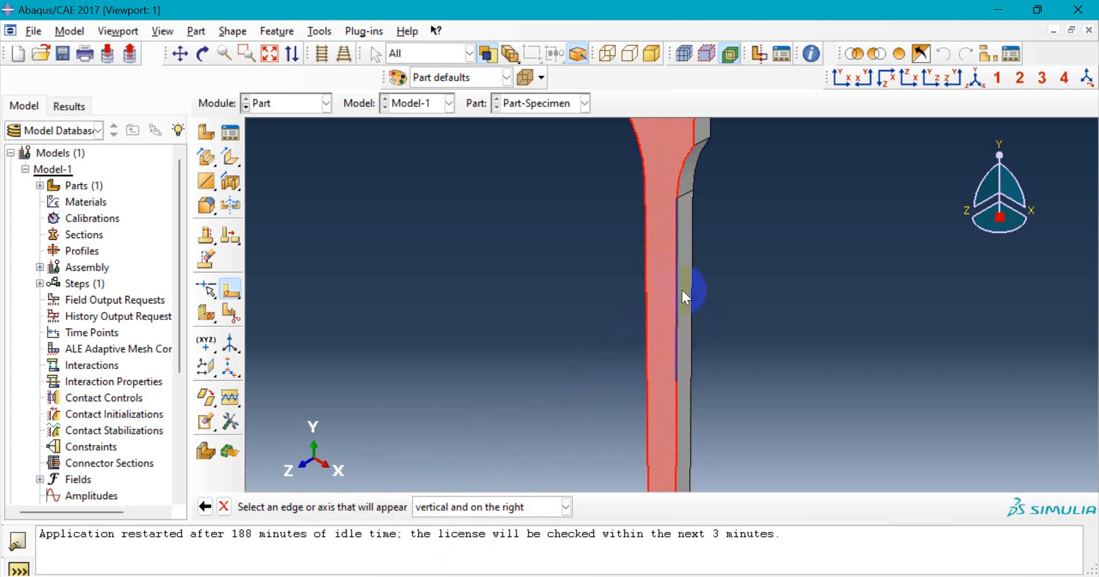
click(676, 286)
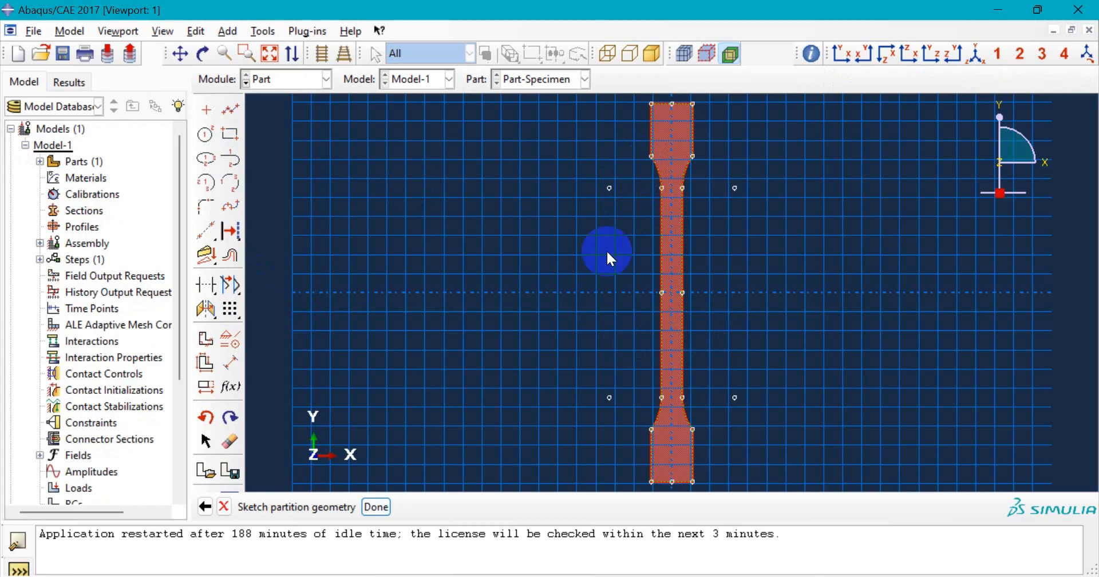
- Draw horizontal partition lines across both ends of the upper shoulder curve
scroll(561, 344, up, 1)
scroll(561, 344, down, 1)
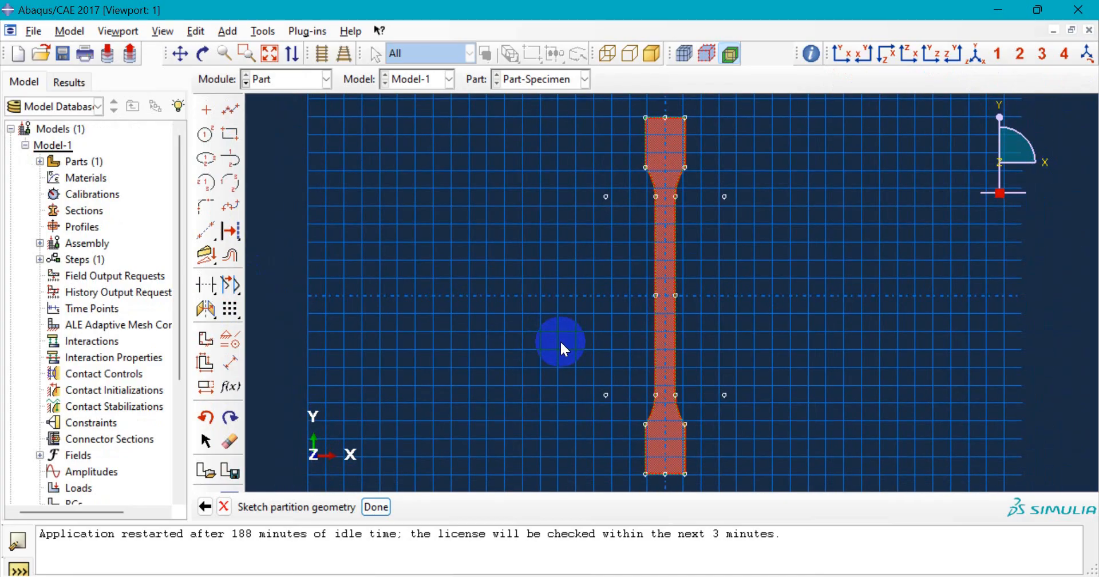
scroll(560, 340, down, 1)
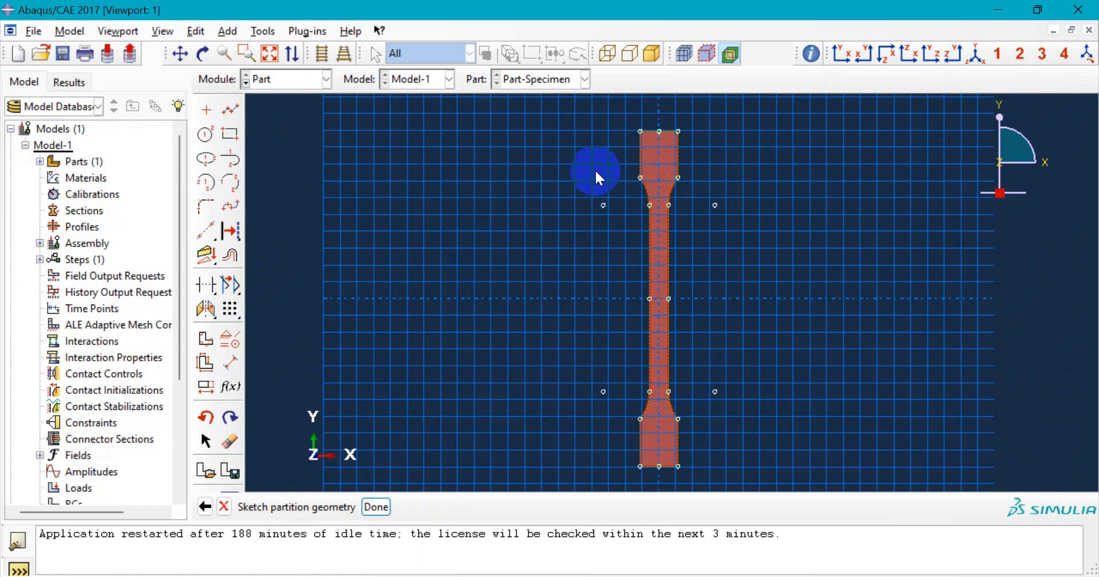
scroll(688, 124, up, 2)
click(232, 110)
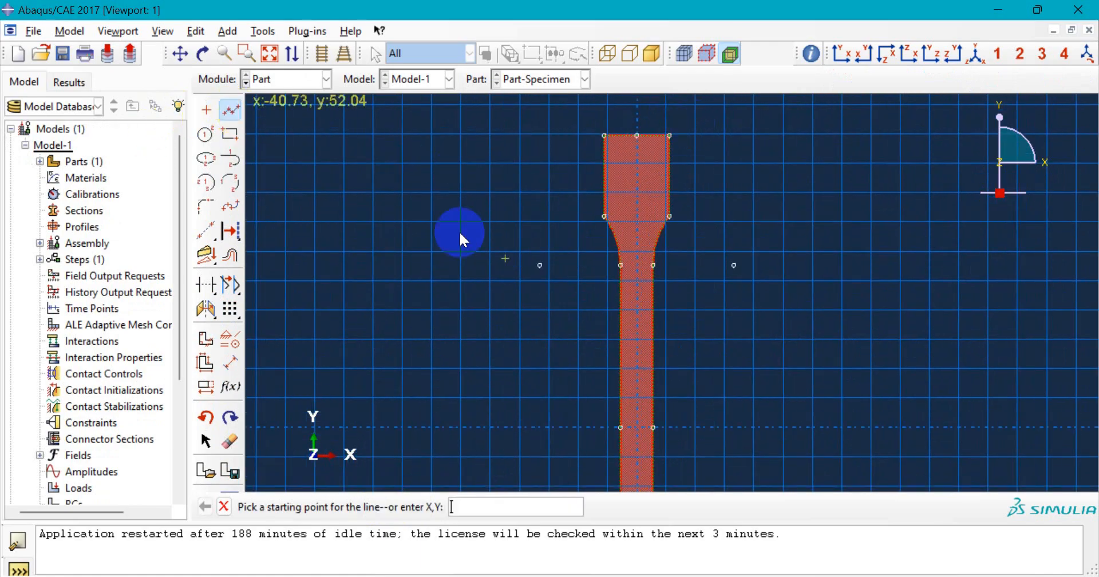
click(604, 216)
click(670, 217)
middle_click(746, 208)
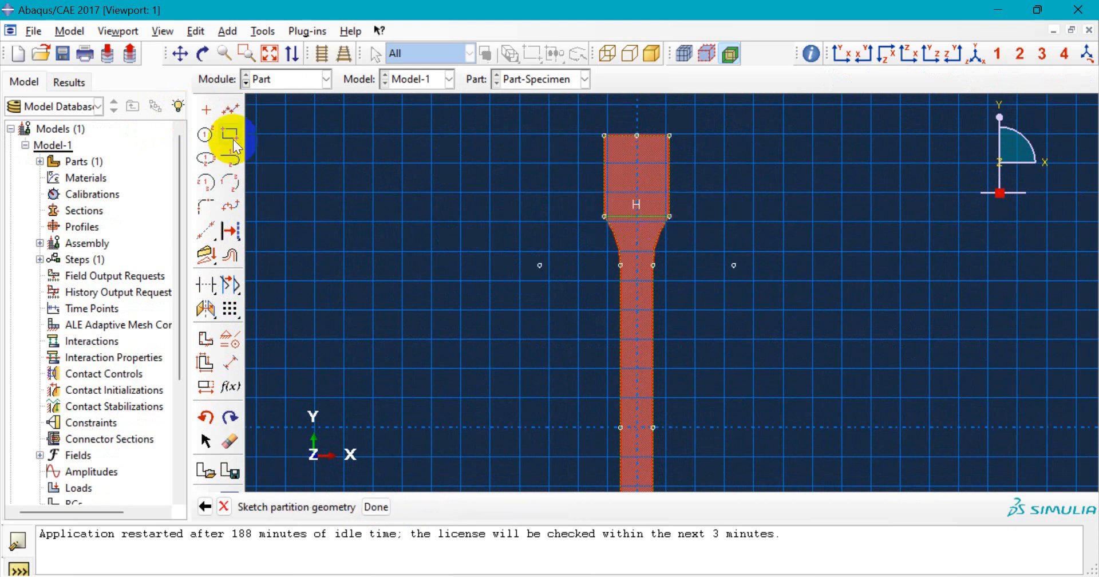
click(230, 110)
click(618, 265)
click(654, 266)
middle_click(734, 255)
middle_click(720, 242)
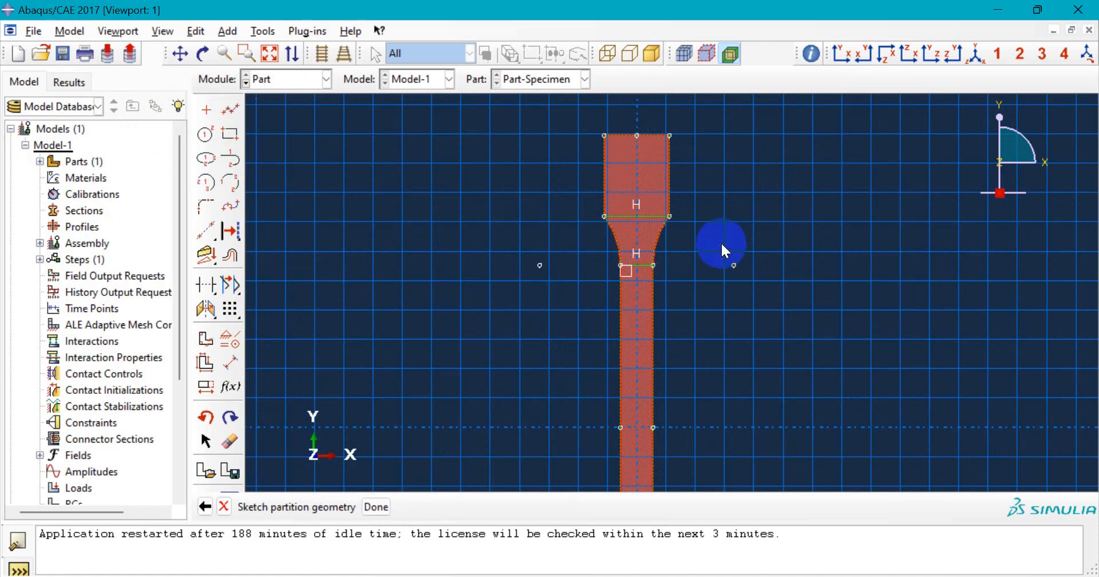
- Draw horizontal partition lines across both ends of the lower shoulder curve
scroll(472, 220, down, 2)
scroll(462, 208, up, 8)
scroll(535, 389, down, 2)
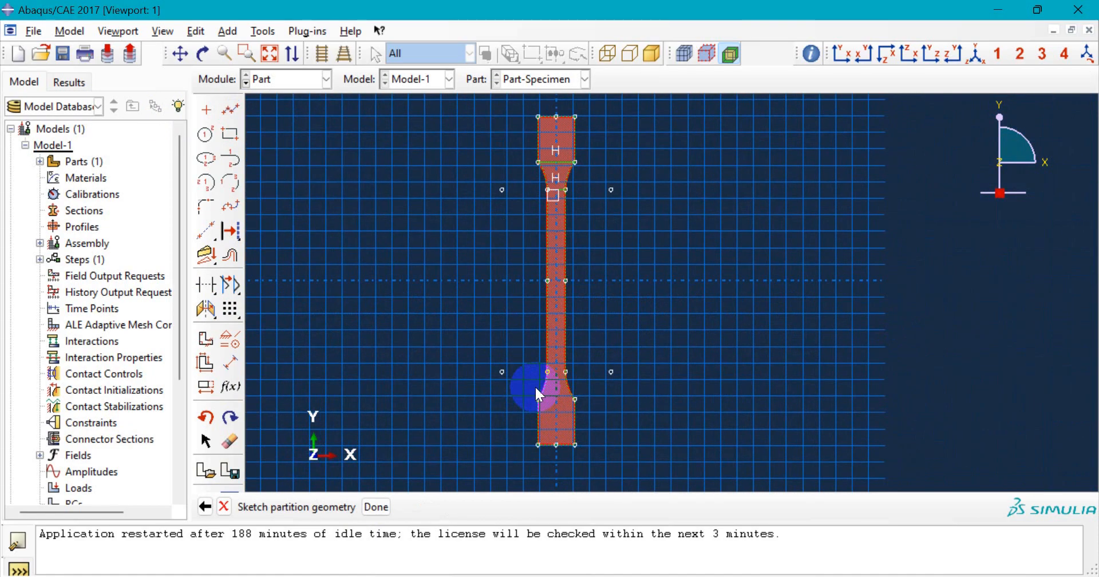
scroll(534, 386, down, 1)
click(232, 115)
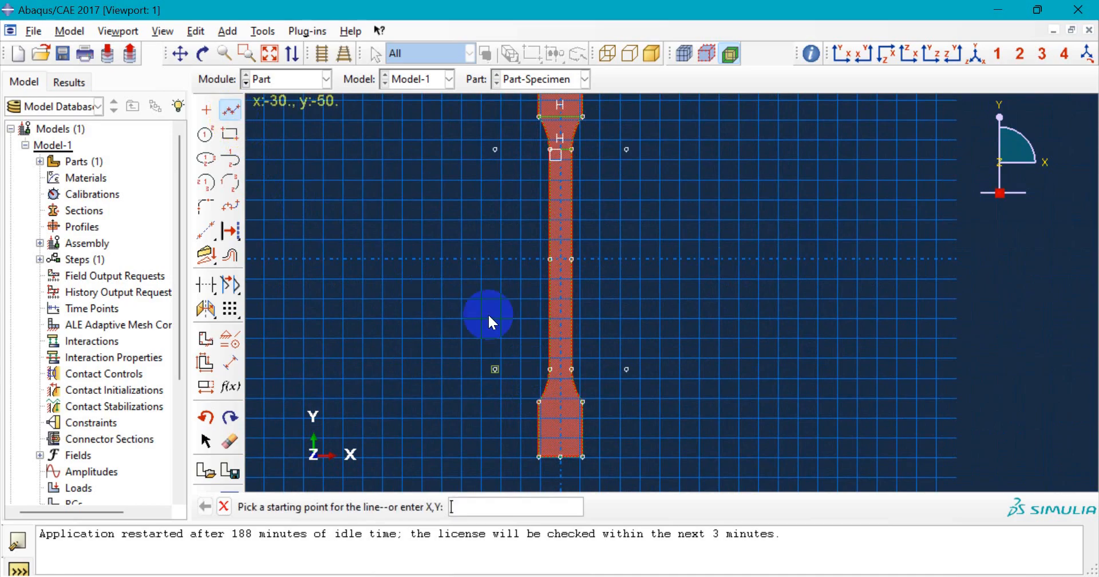
scroll(553, 370, down, 3)
scroll(554, 370, down, 1)
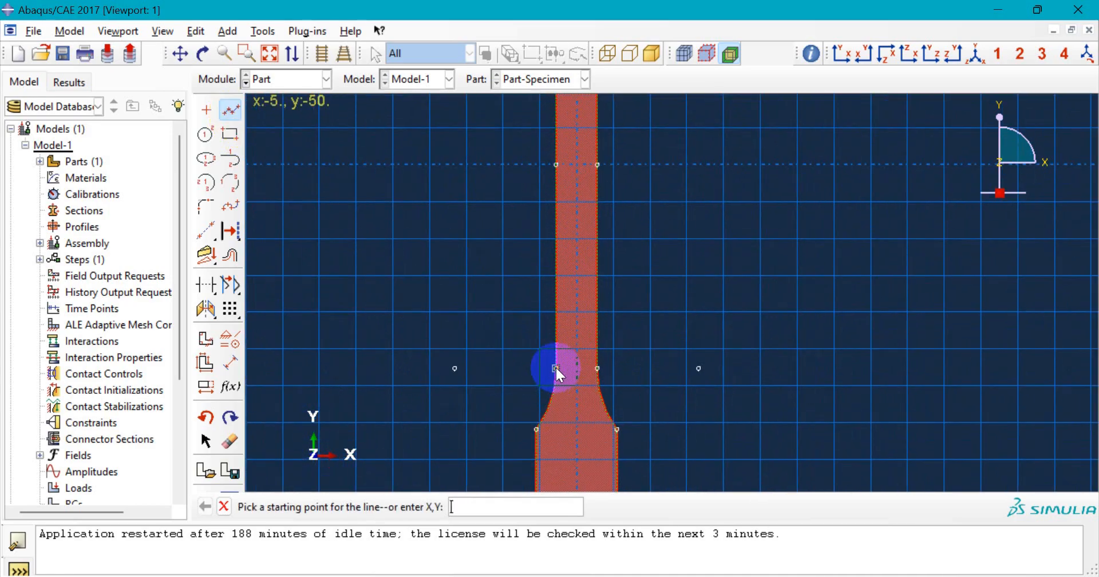
click(555, 368)
click(598, 369)
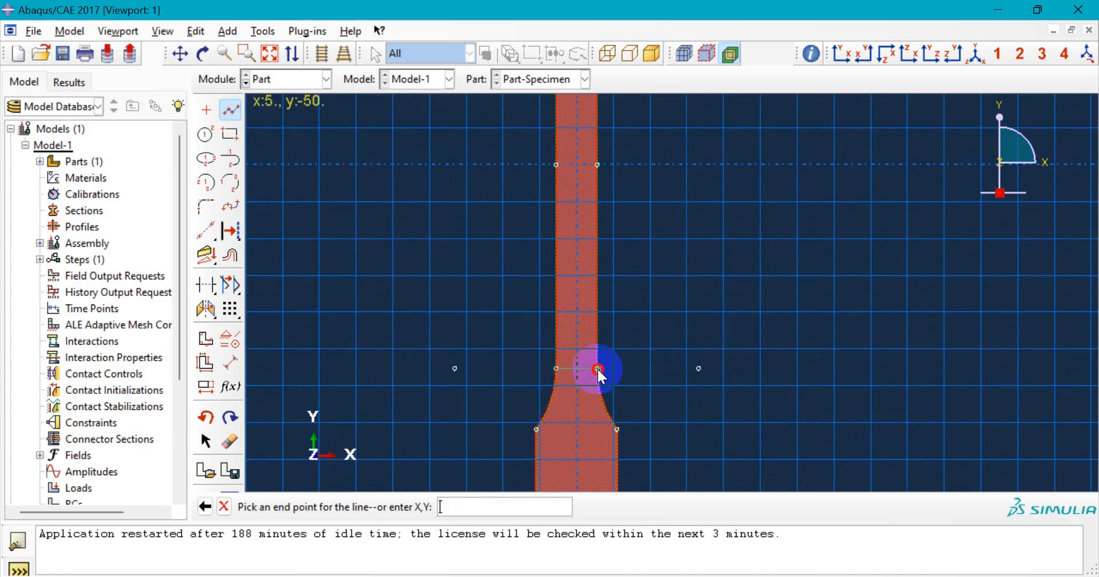
middle_click(721, 335)
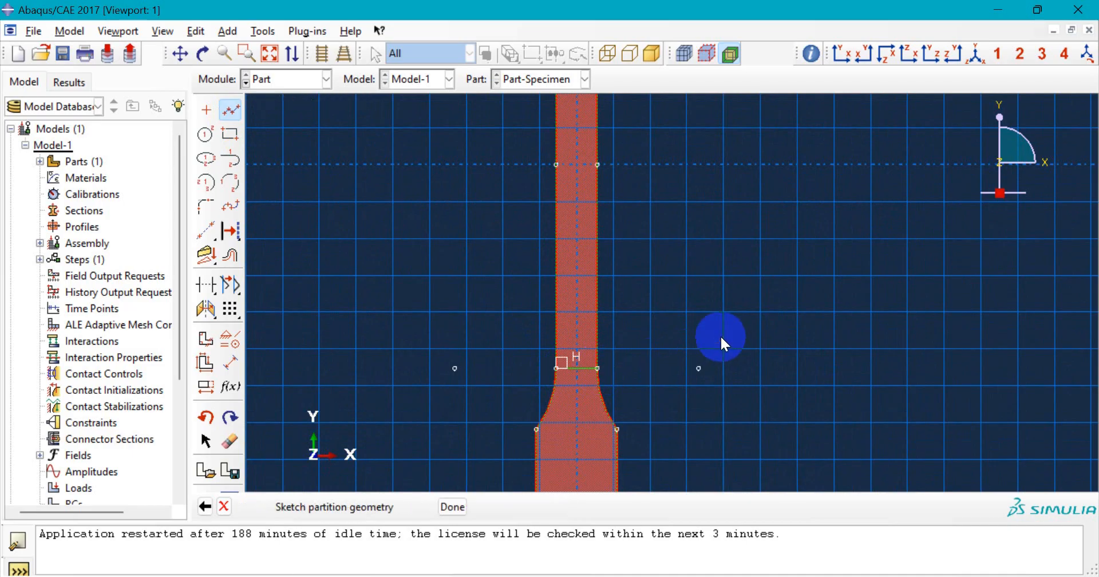
click(232, 108)
click(534, 428)
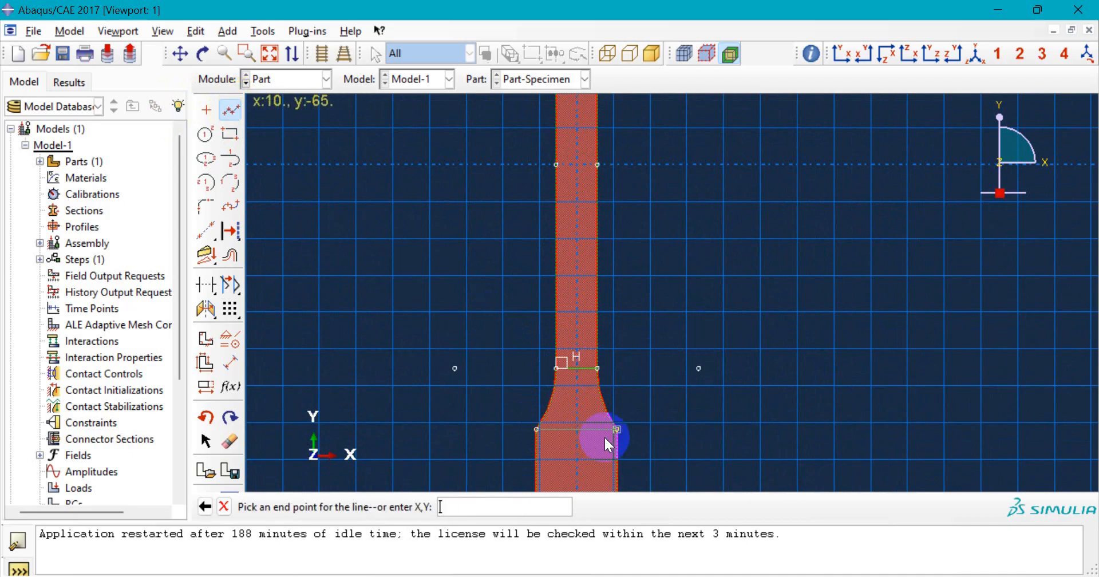
click(617, 428)
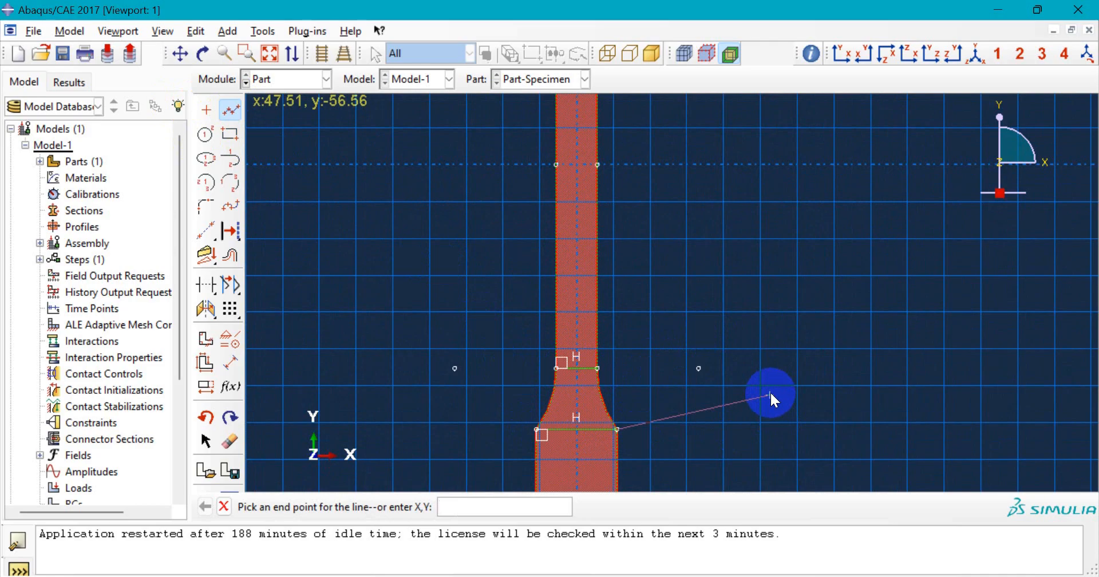
middle_click(771, 390)
scroll(457, 276, up, 2)
scroll(457, 277, up, 5)
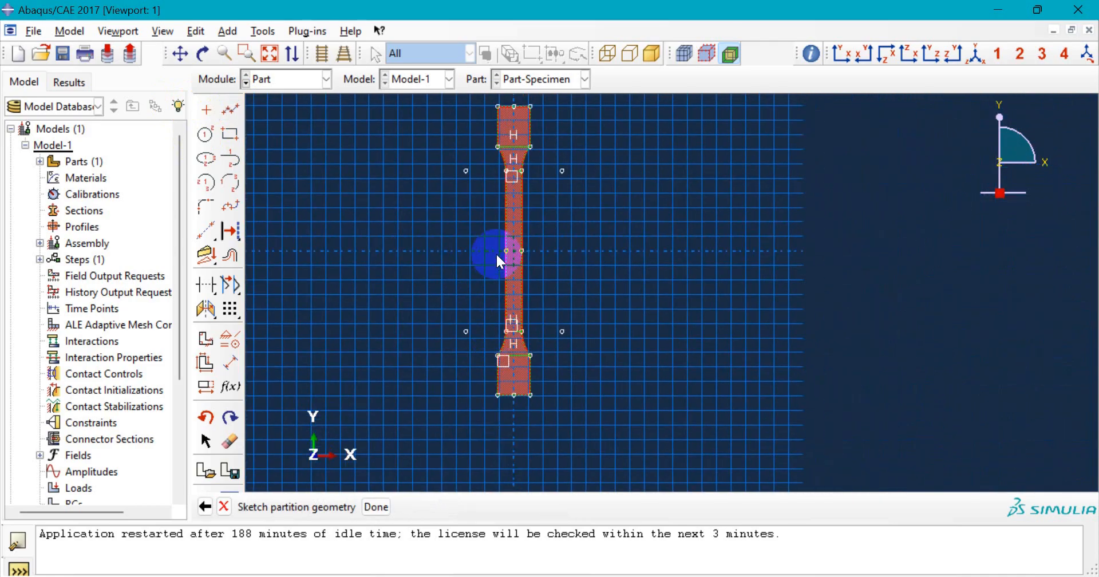
scroll(488, 129, down, 3)
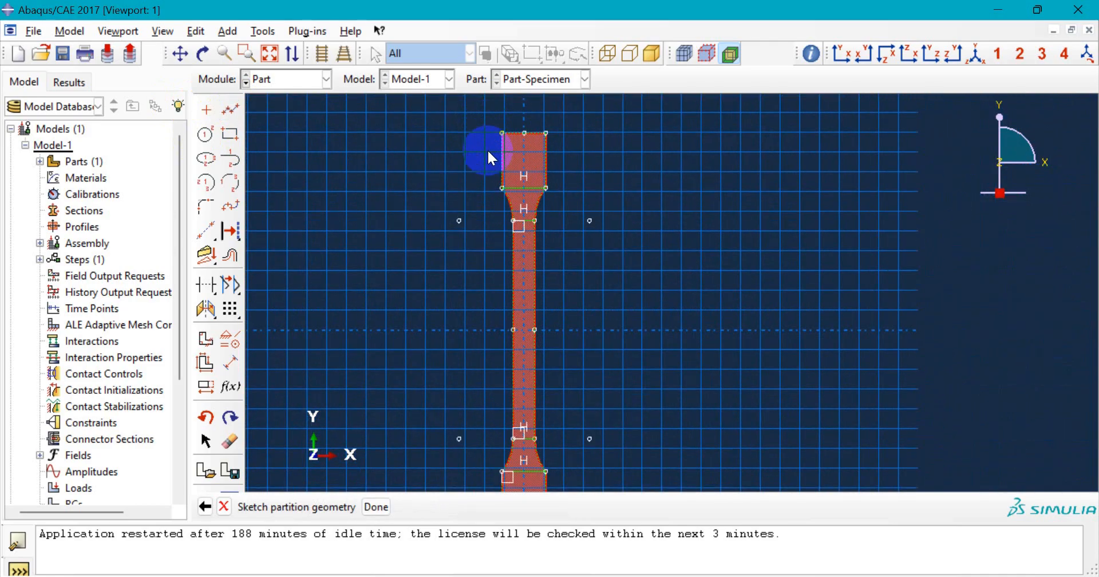
scroll(489, 152, up, 1)
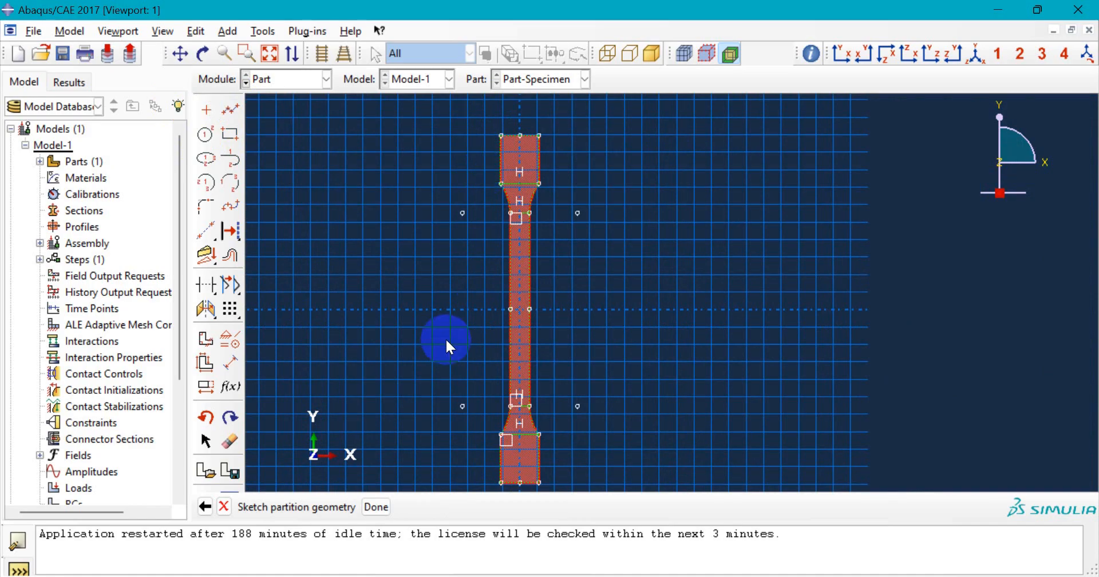
scroll(445, 338, up, 1)
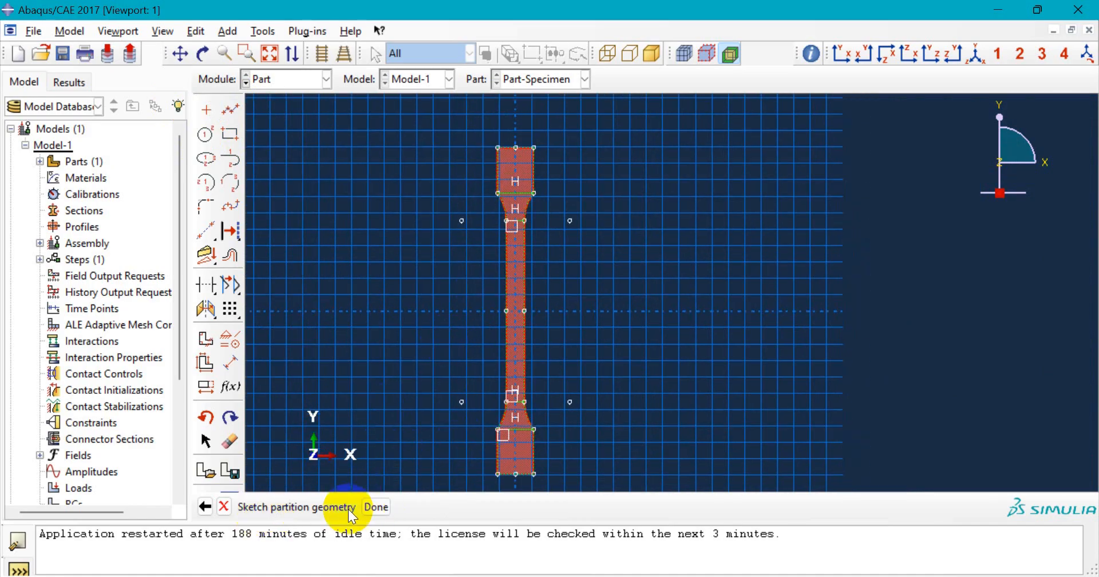
- Finish the partition sketch so the lines split the specimen's front face
click(376, 507)
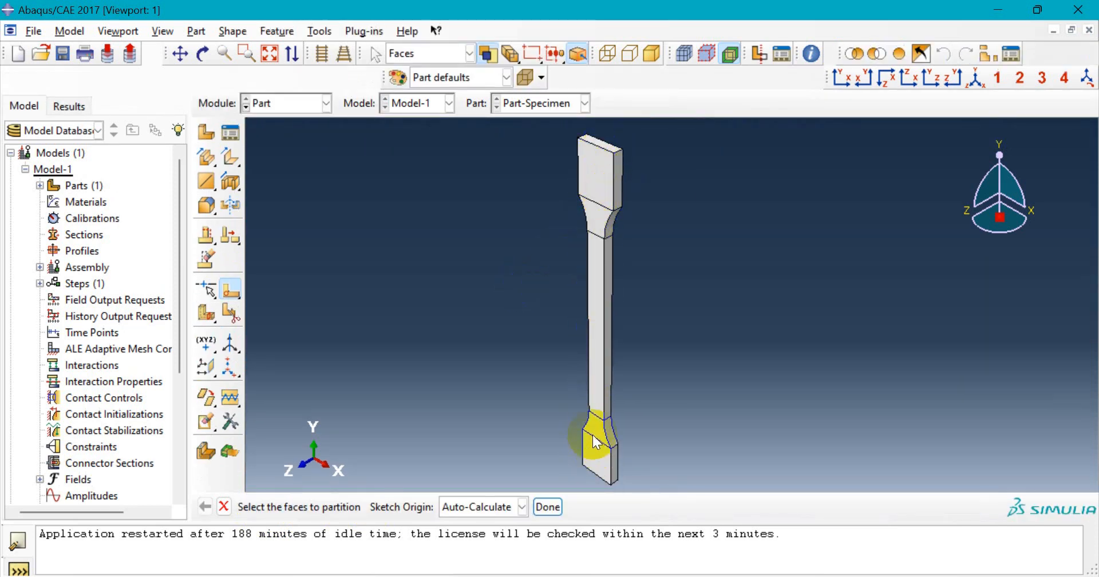
scroll(593, 434, up, 2)
scroll(587, 429, down, 3)
scroll(591, 219, up, 4)
scroll(584, 286, down, 3)
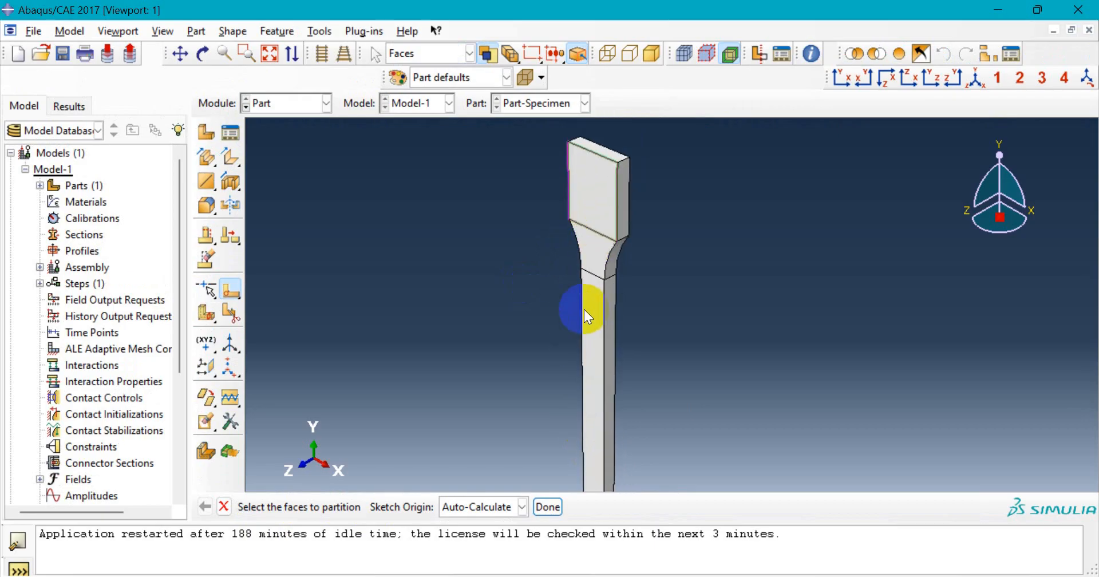
- Rotate the specimen to an angled 3-D view to check the partition edges
click(202, 53)
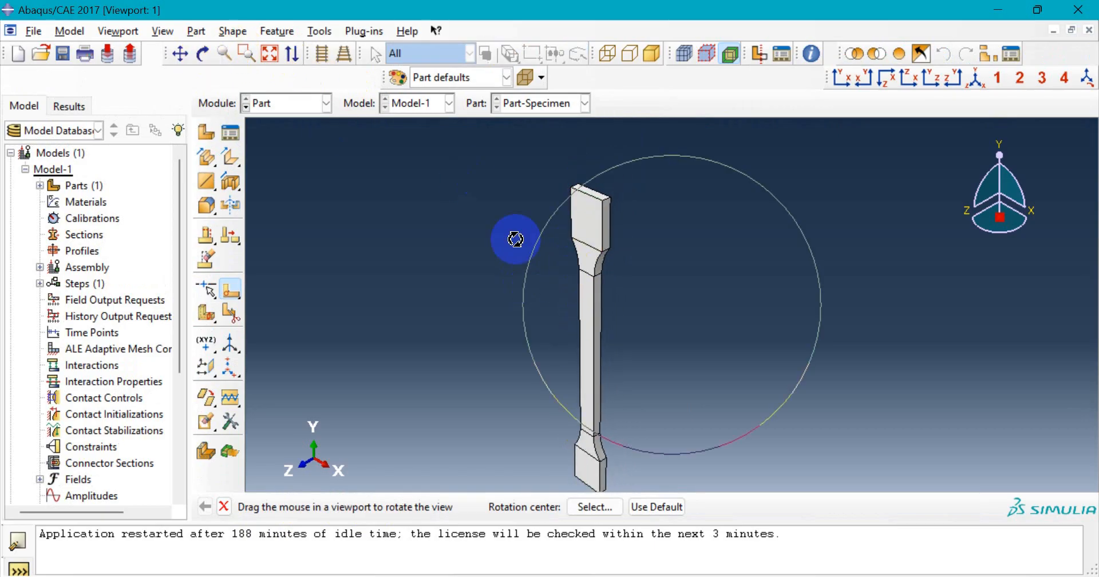
drag(653, 302, 589, 290)
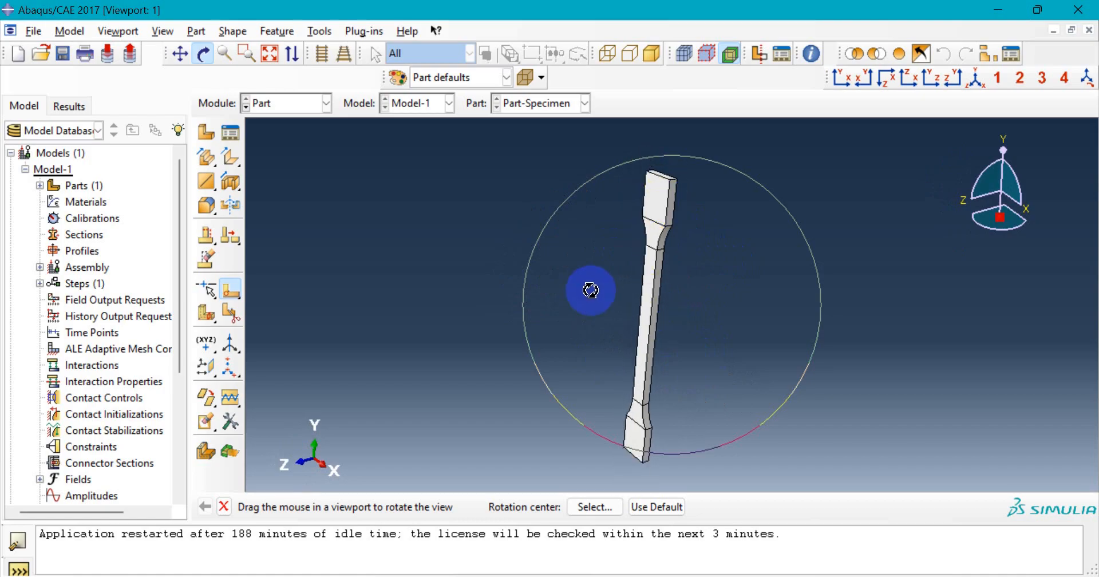
middle_click(591, 290)
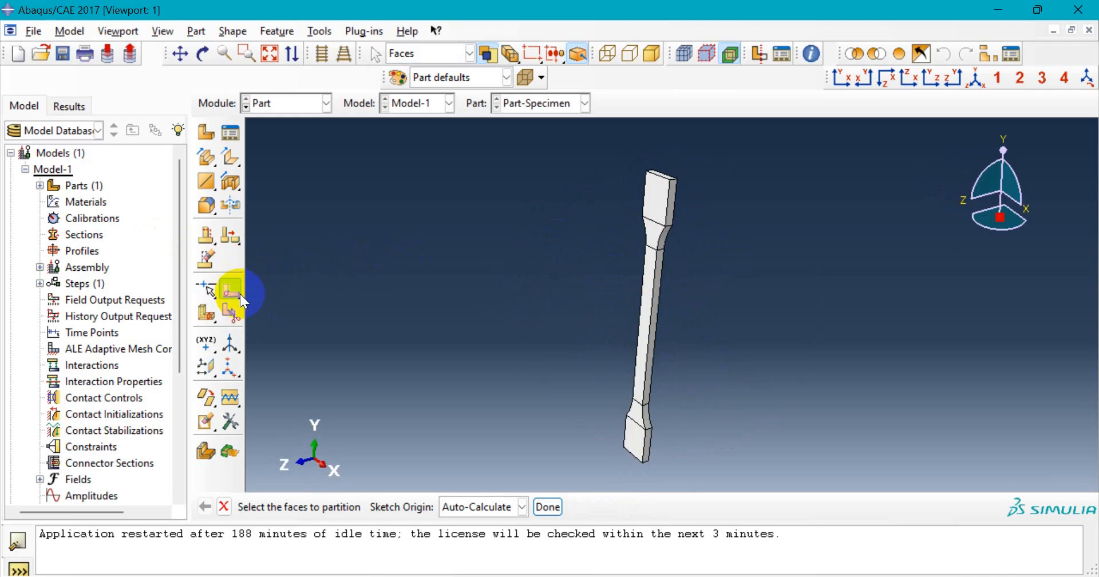
- Choose Extrude/Sweep Edges cell partitioning and select the upper shoulder line
click(208, 314)
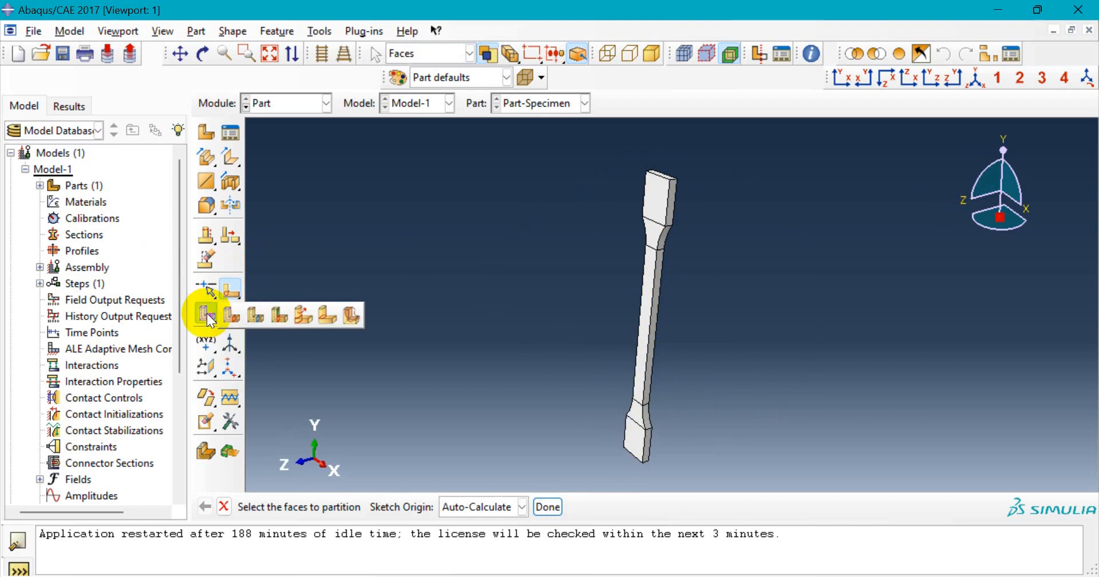
click(308, 321)
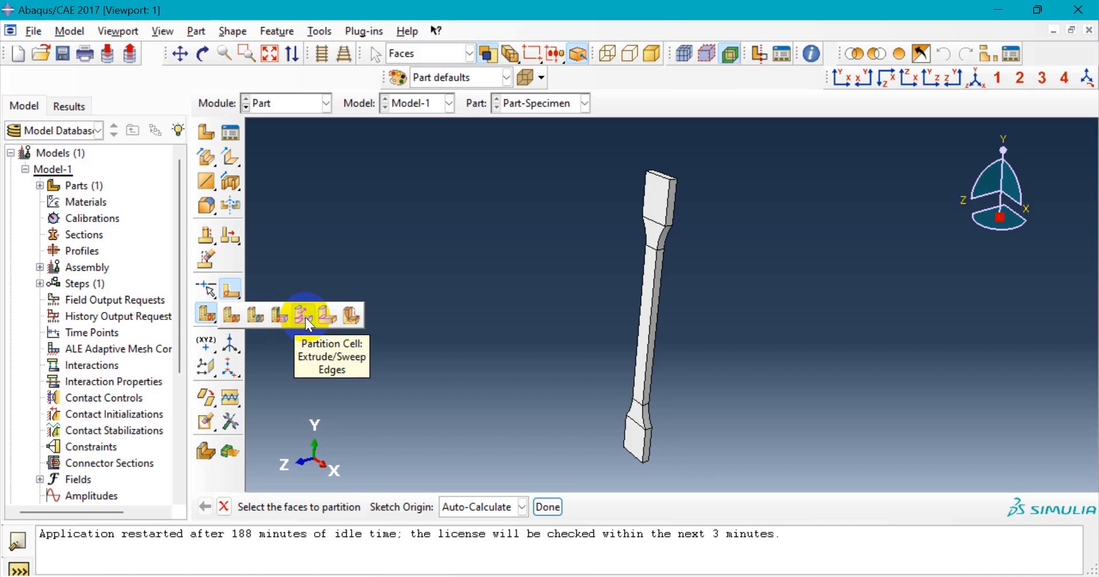
click(304, 315)
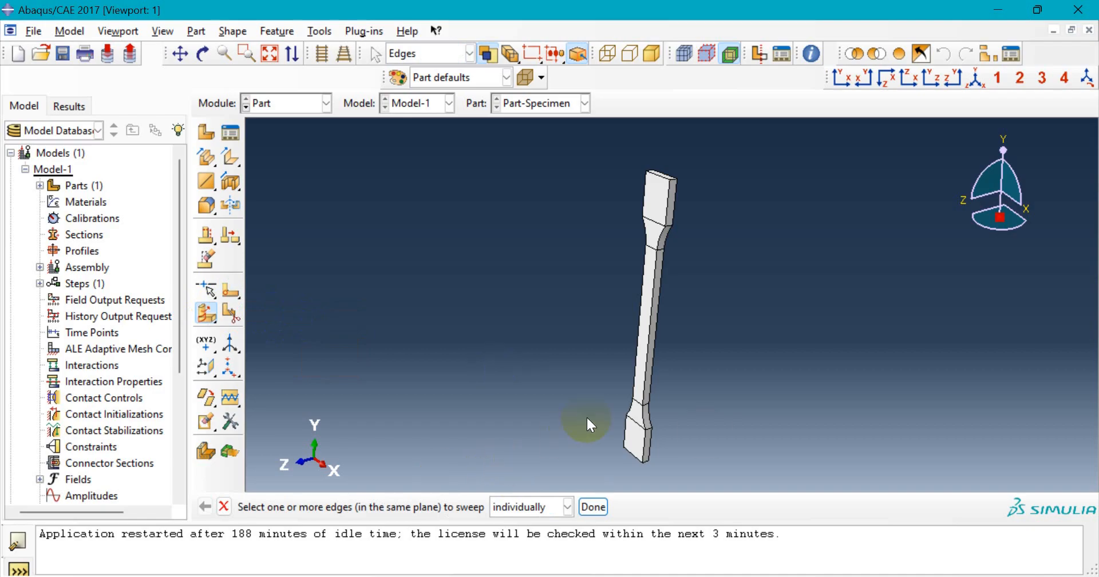
scroll(658, 195, up, 2)
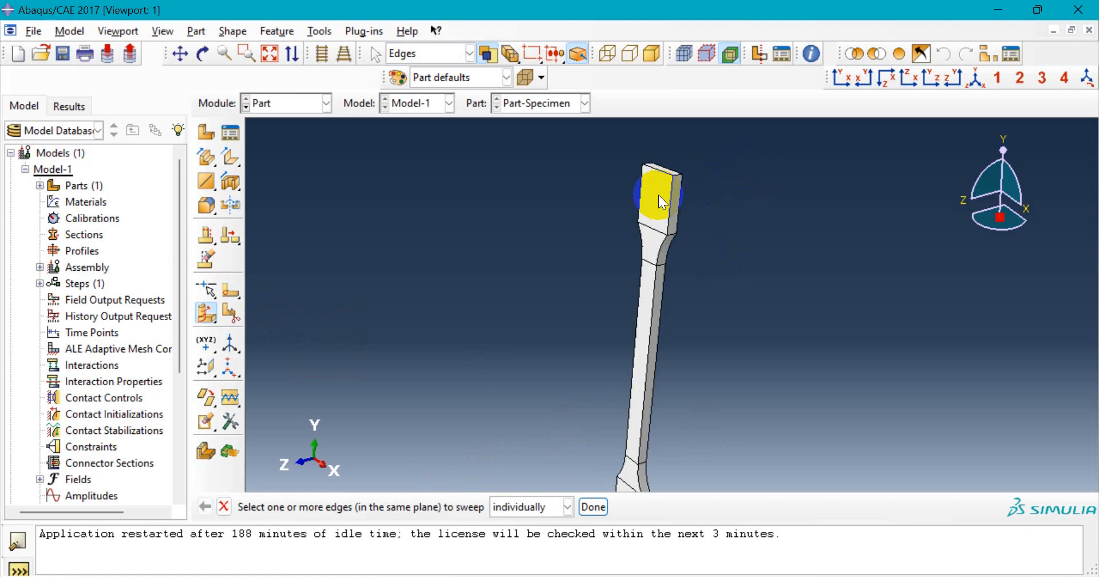
scroll(659, 194, up, 3)
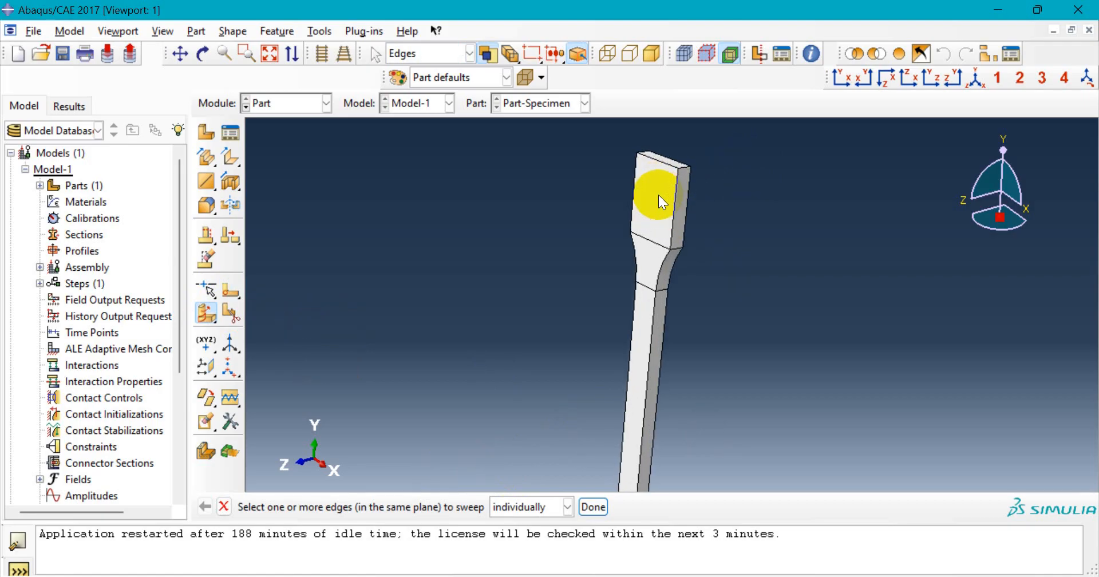
click(658, 252)
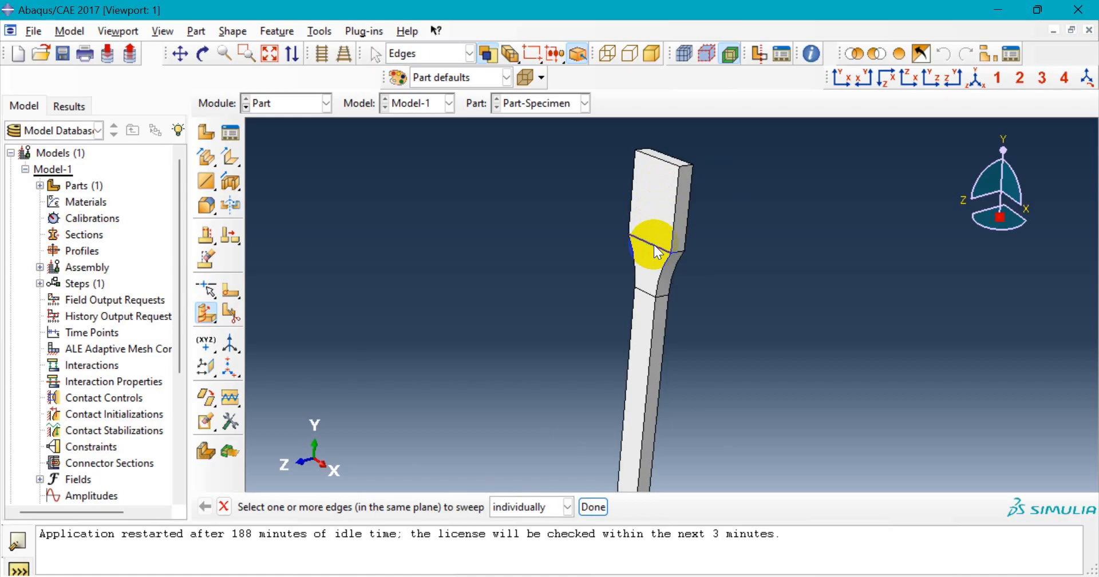
click(595, 508)
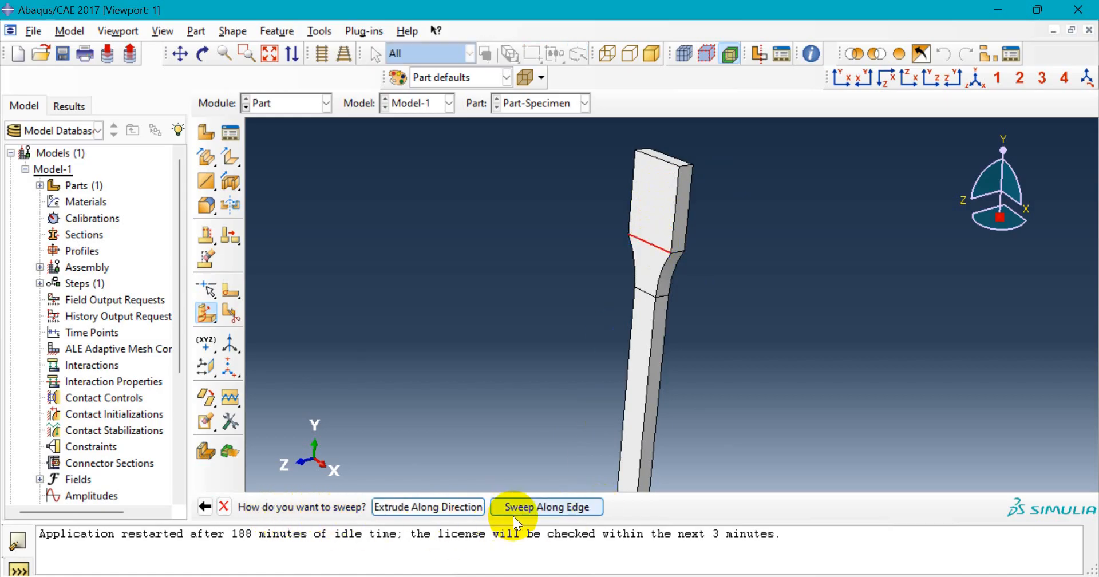
- Sweep the shoulder line along the side edge to cut the cell through its thickness
click(548, 507)
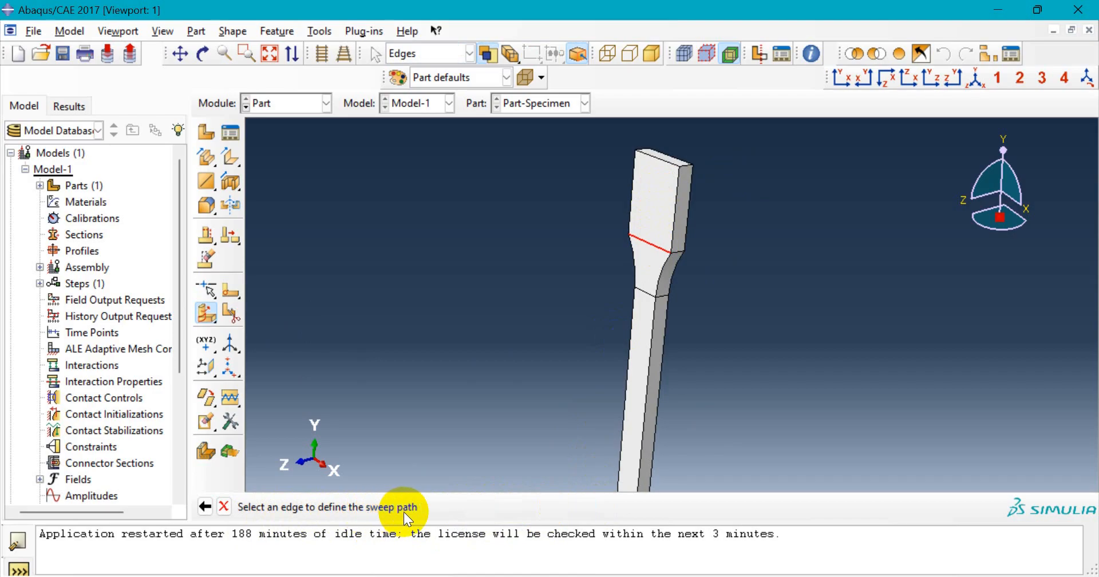
scroll(688, 243, up, 4)
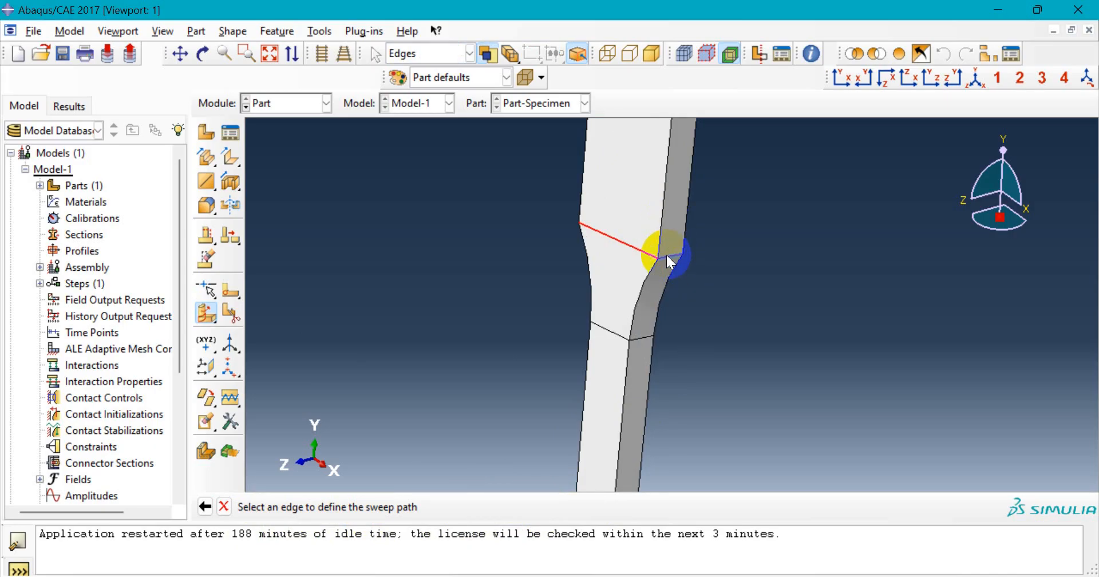
click(670, 258)
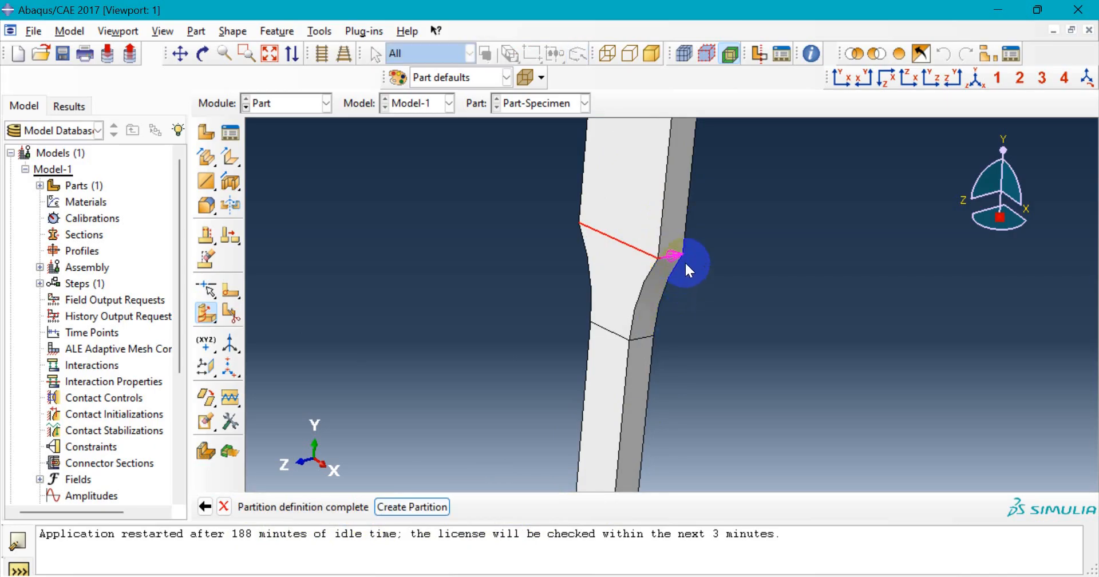
scroll(684, 252, up, 5)
scroll(681, 249, down, 3)
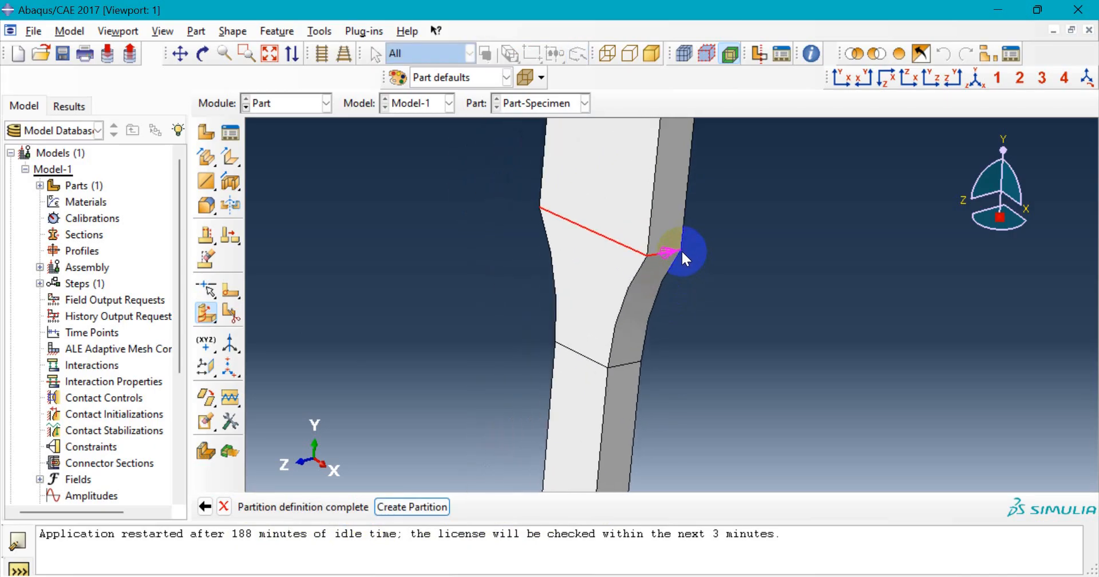
scroll(680, 249, up, 3)
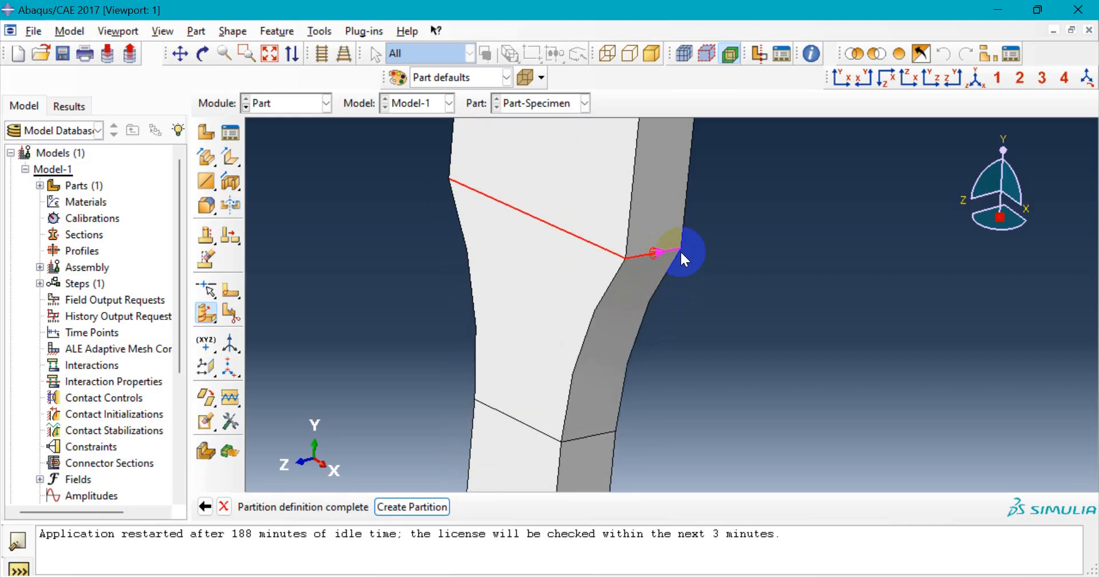
scroll(681, 250, down, 2)
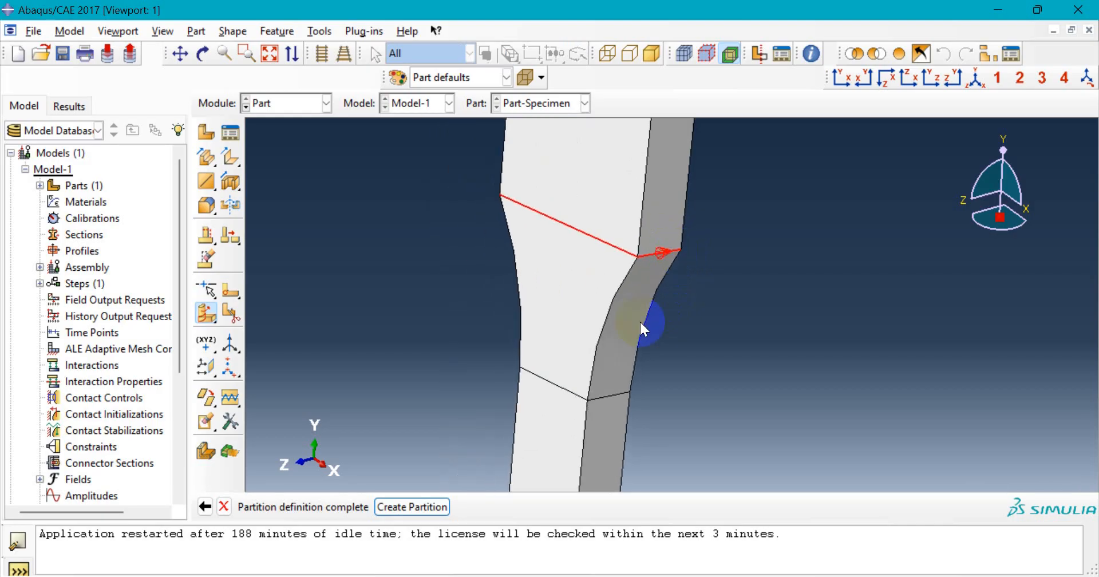
click(436, 508)
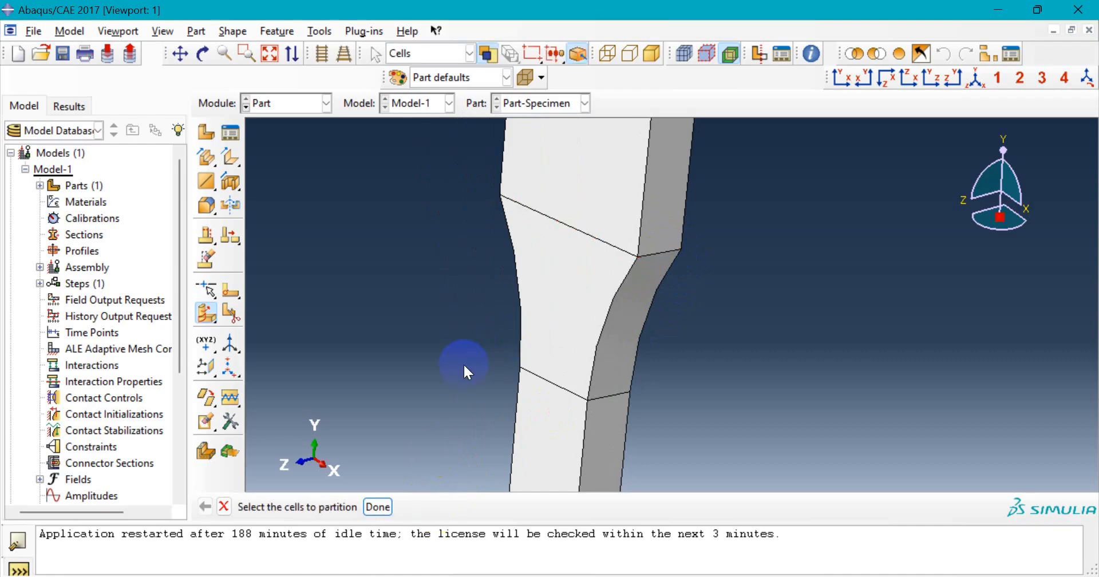
- Select the specimen's lower cell for the next swept-edge partition
scroll(463, 363, down, 4)
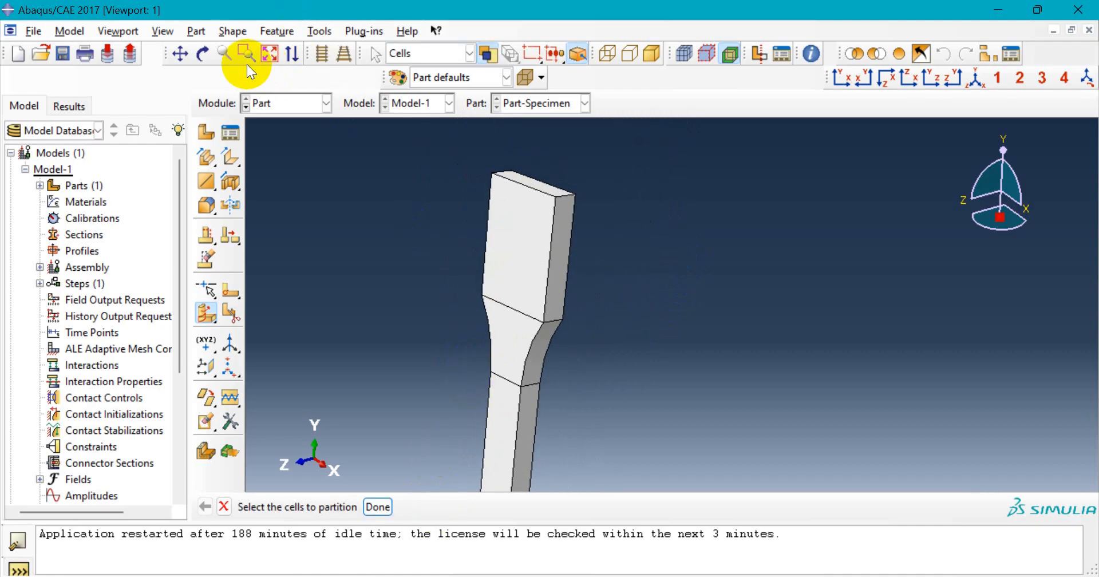
click(202, 53)
drag(411, 184, 424, 324)
drag(620, 304, 656, 288)
key(Escape)
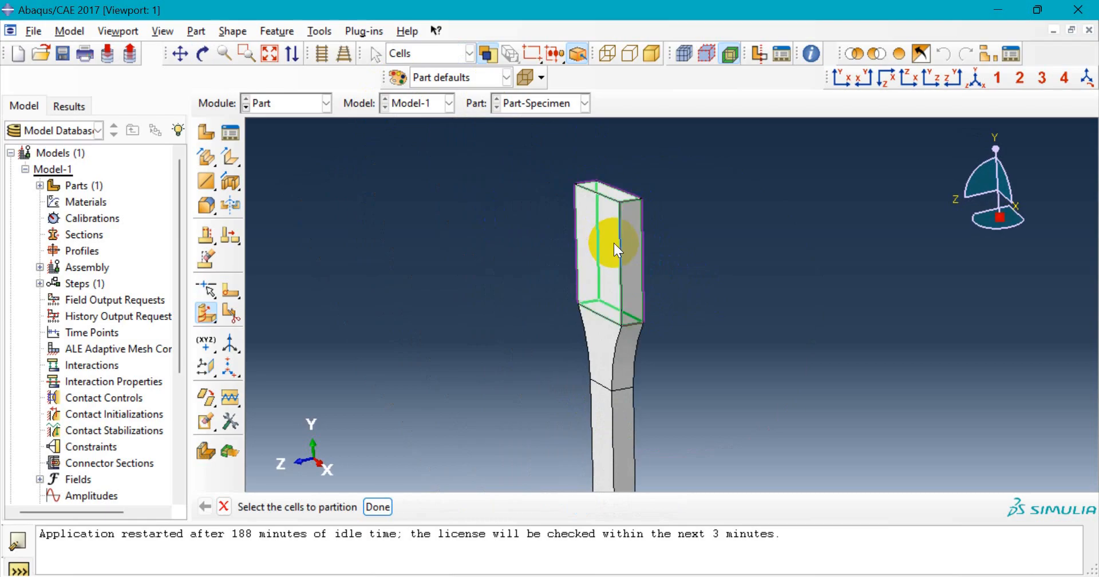
scroll(593, 239, up, 4)
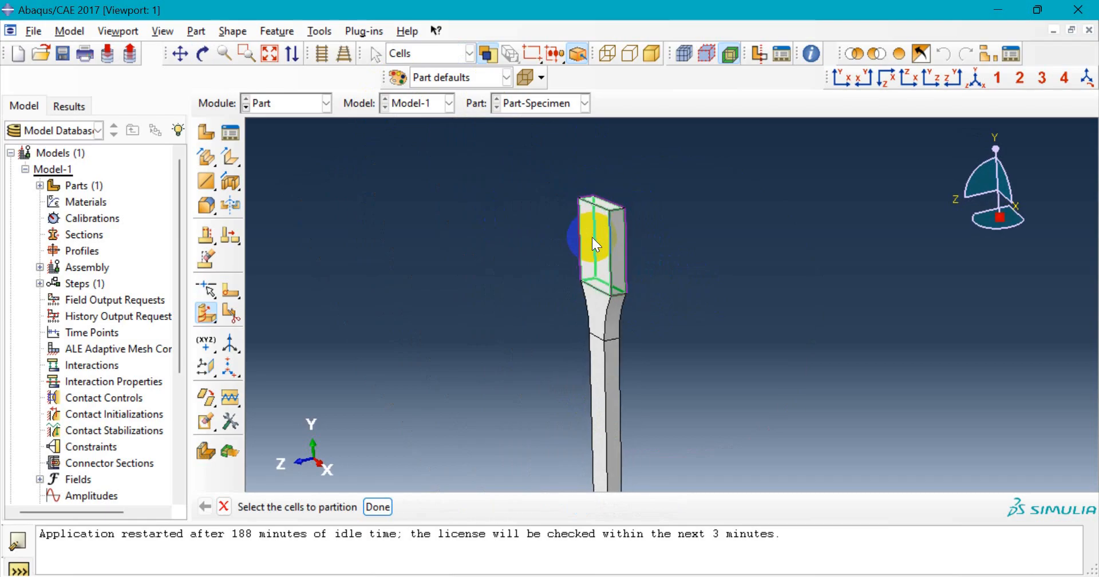
scroll(603, 346, down, 2)
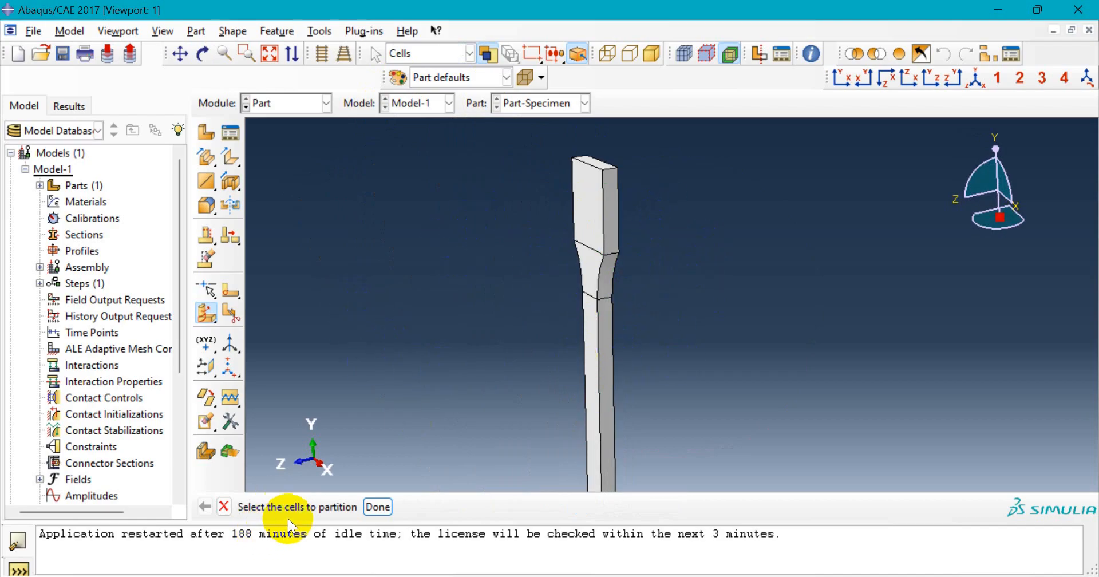
click(614, 351)
click(600, 349)
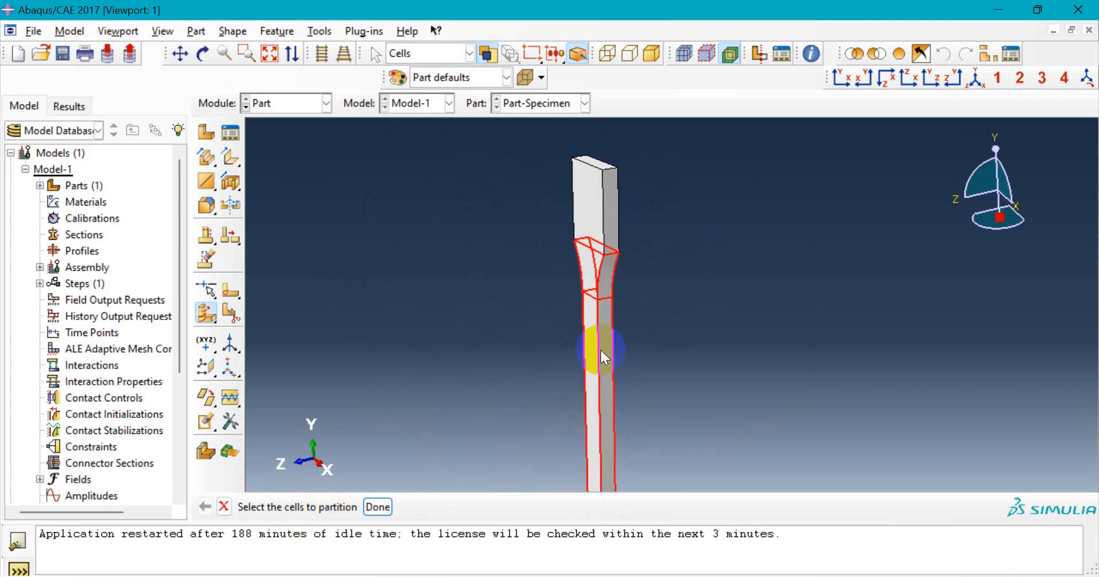
scroll(549, 326, down, 3)
scroll(560, 441, up, 2)
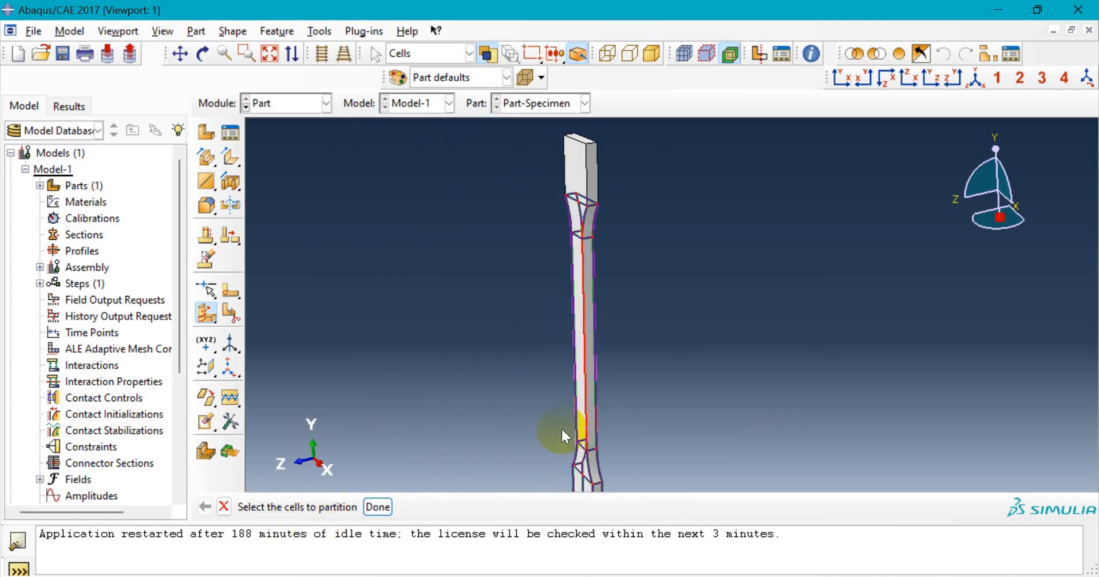
click(837, 76)
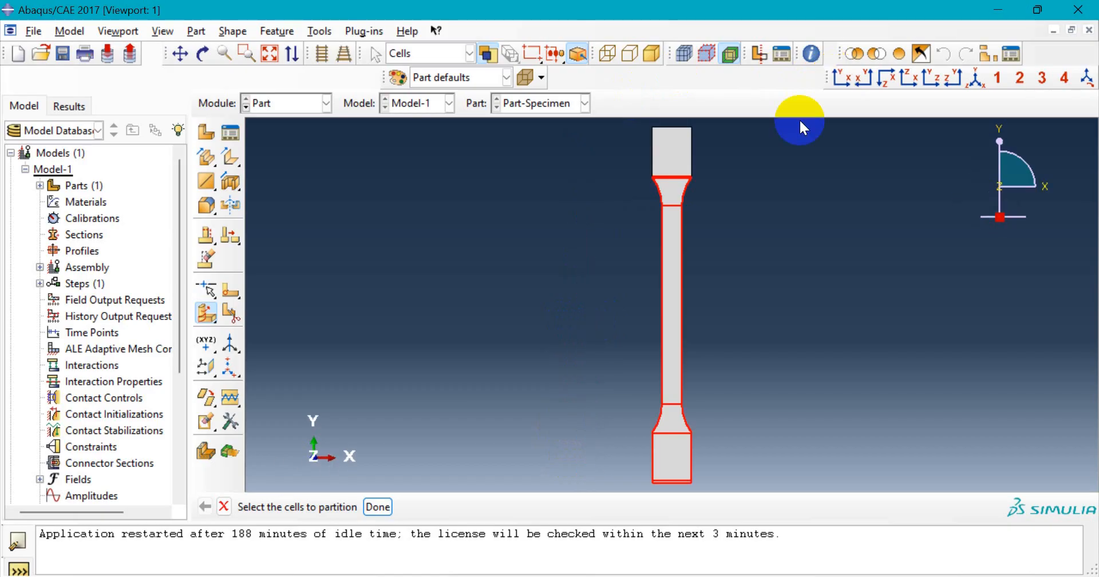
click(374, 508)
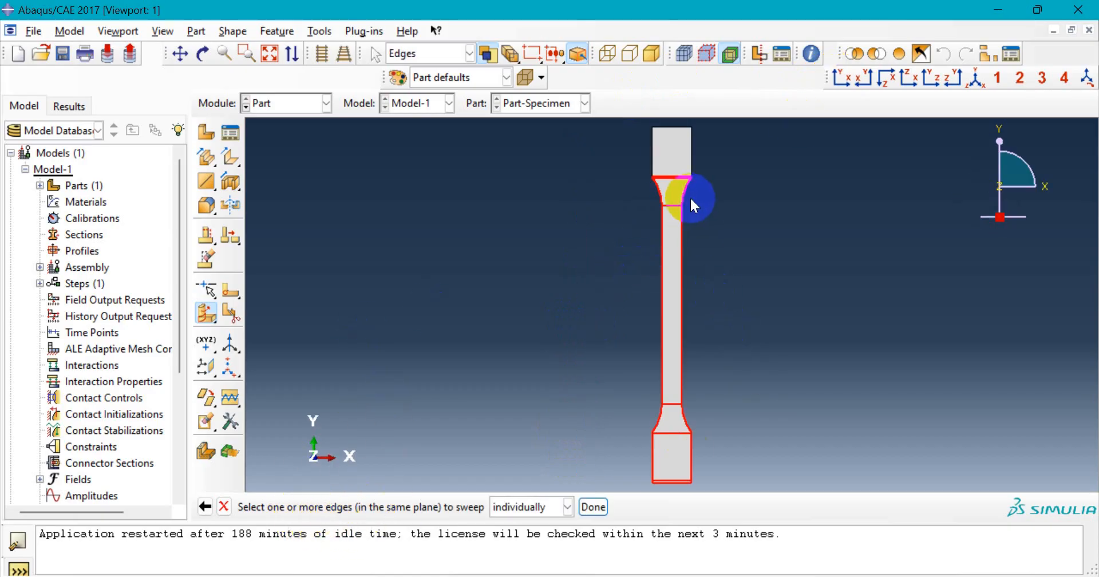
- Sweep the upper fillet edge along the path edge to create the partition
scroll(690, 197, down, 2)
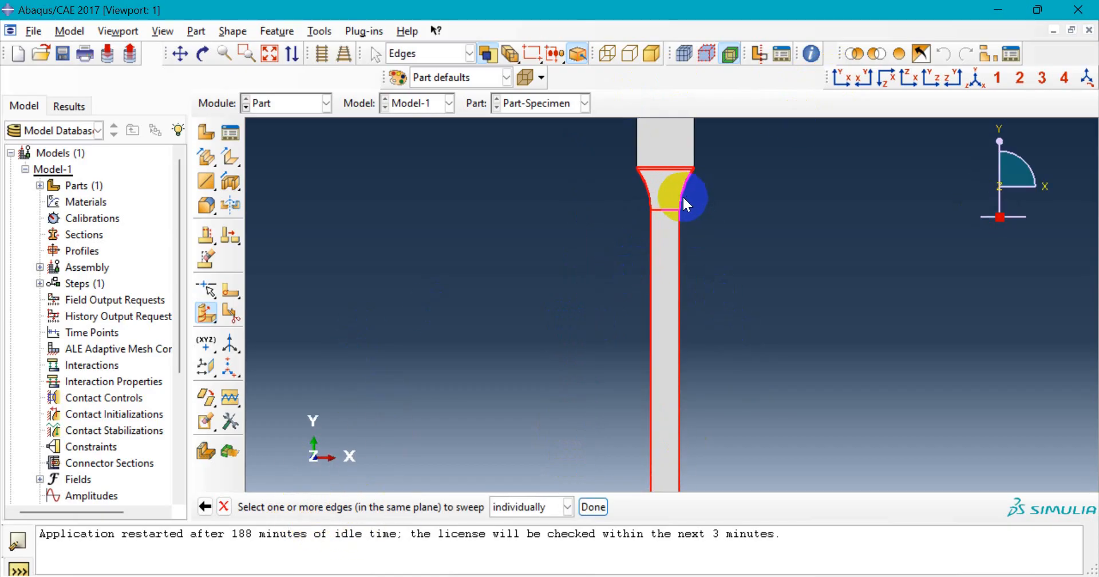
click(970, 78)
scroll(682, 238, down, 3)
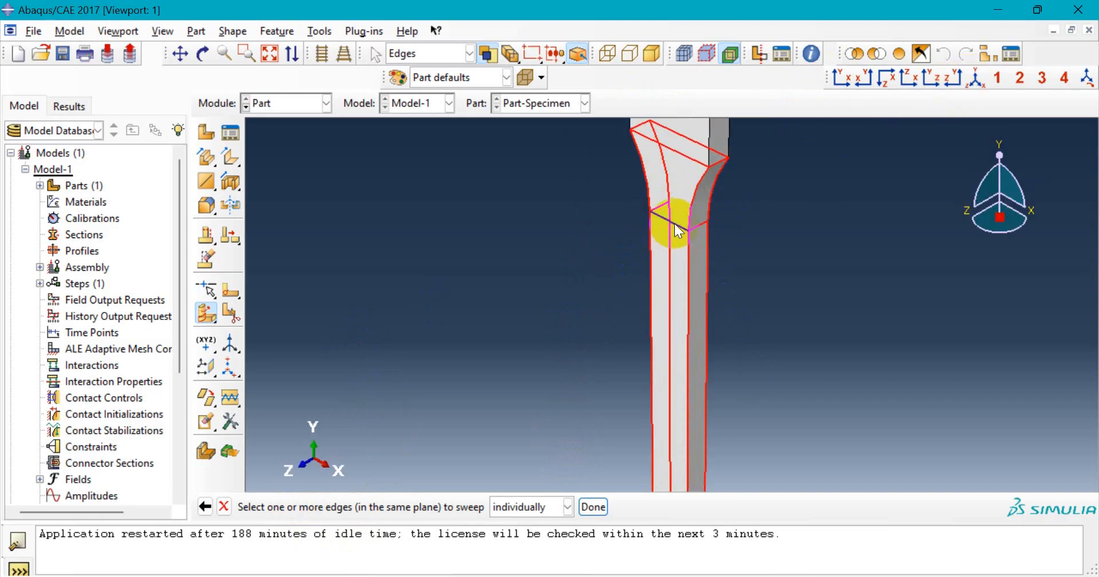
click(593, 506)
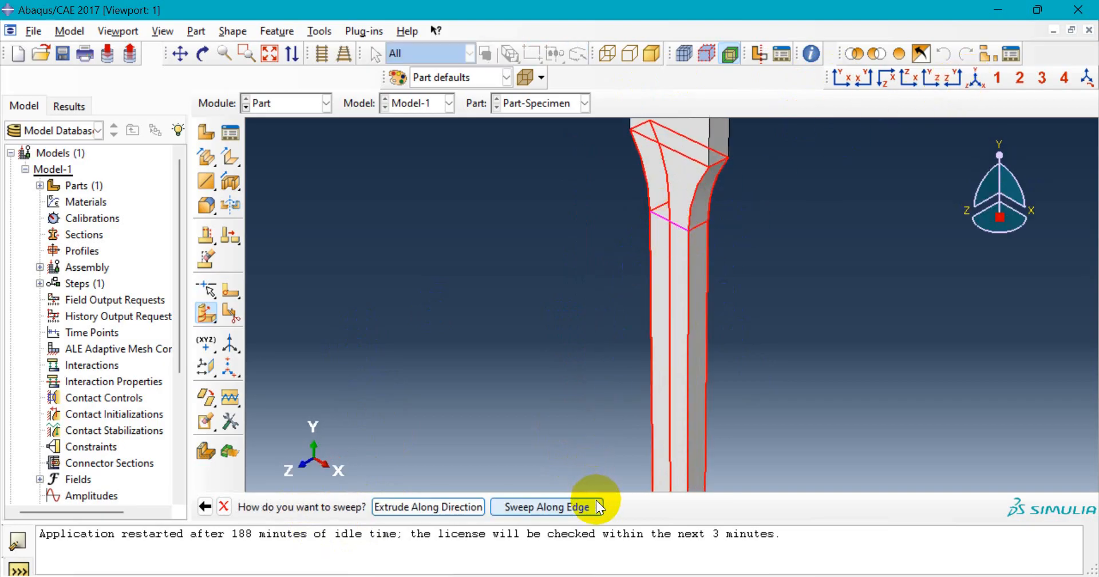
click(536, 504)
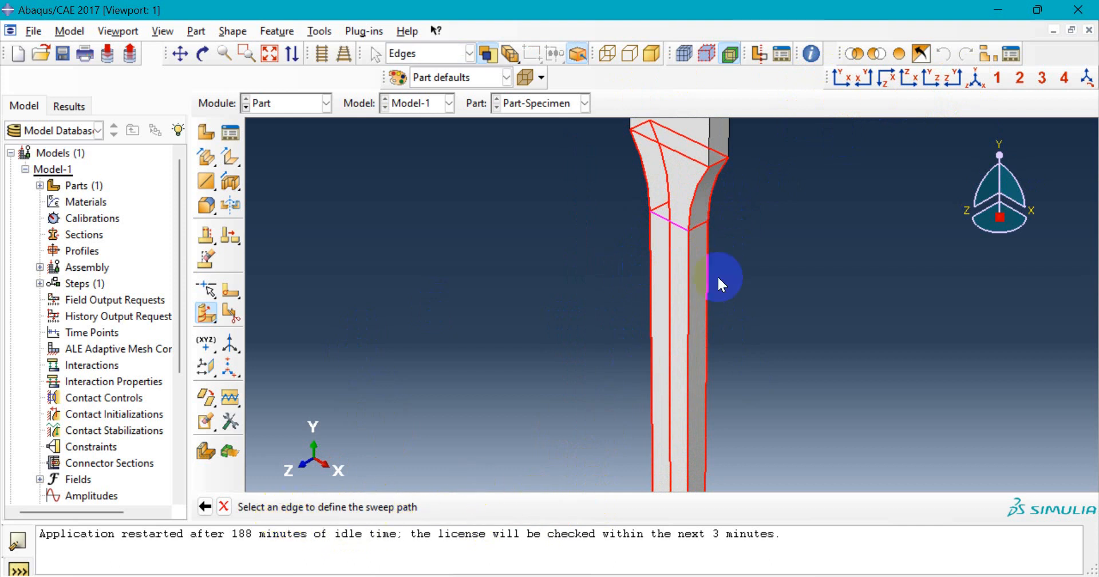
scroll(696, 224, down, 1)
click(702, 225)
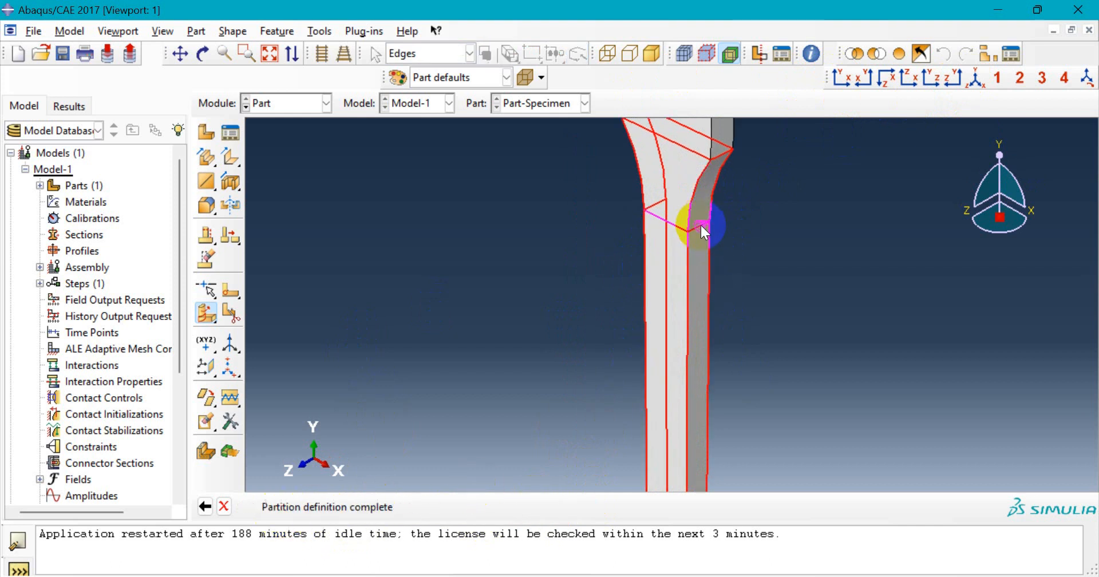
click(425, 507)
scroll(486, 331, up, 5)
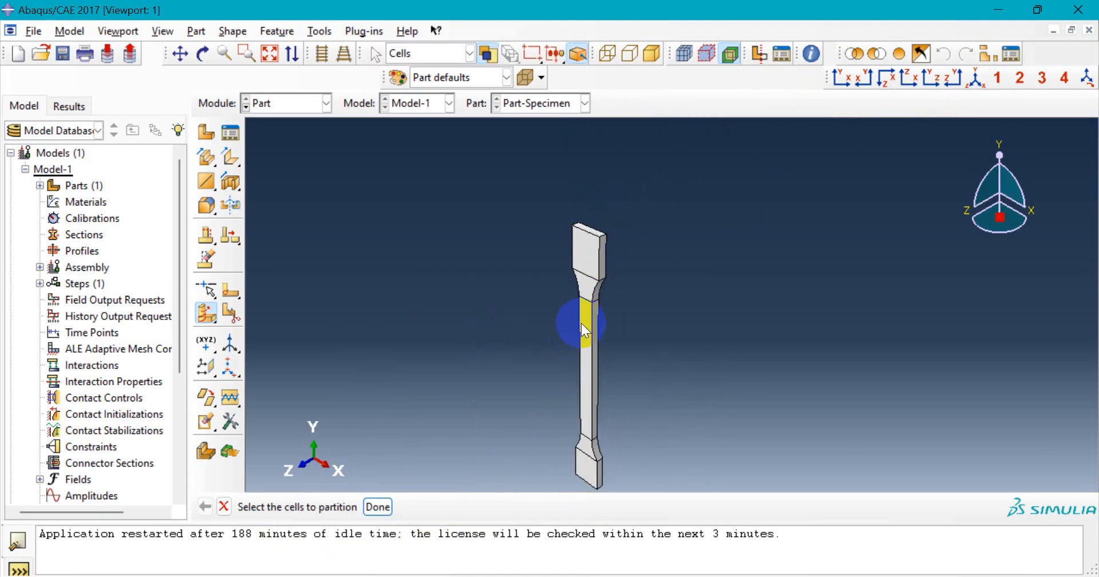
- Select all of the specimen's cells for partitioning
click(590, 355)
scroll(590, 355, down, 4)
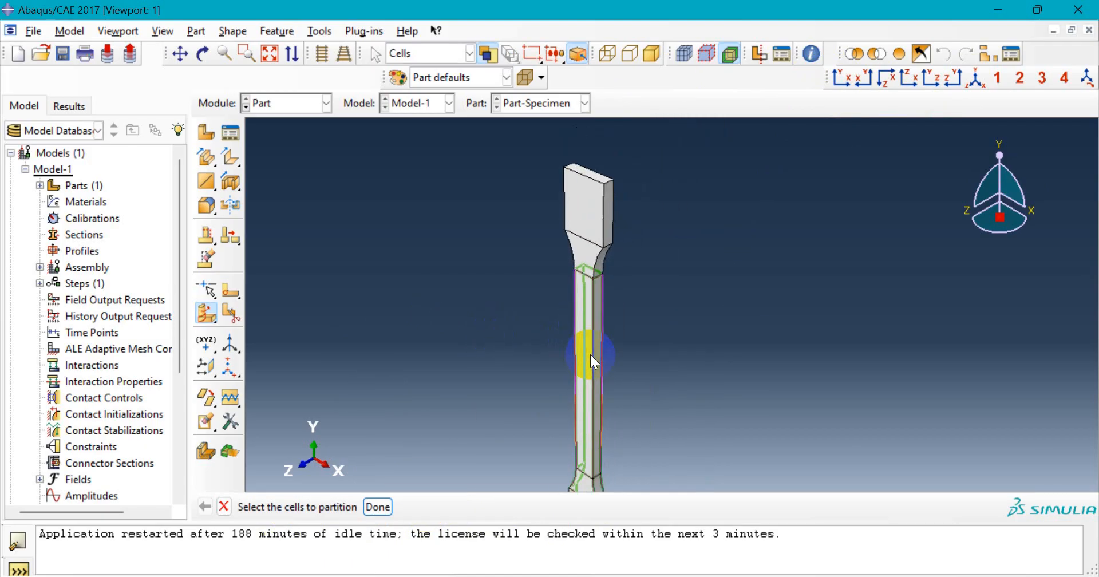
click(585, 252)
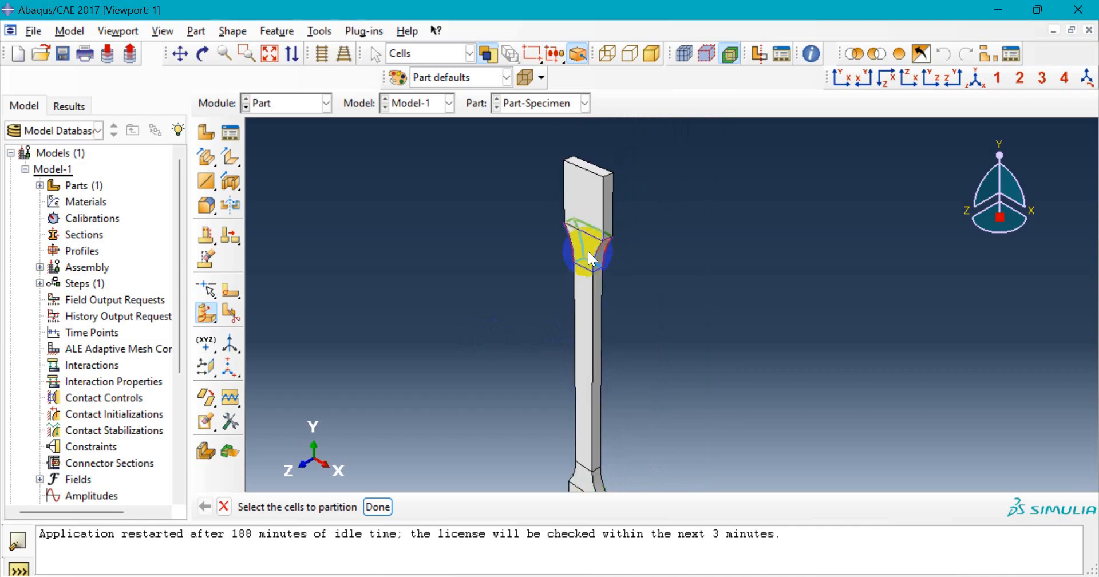
click(592, 201)
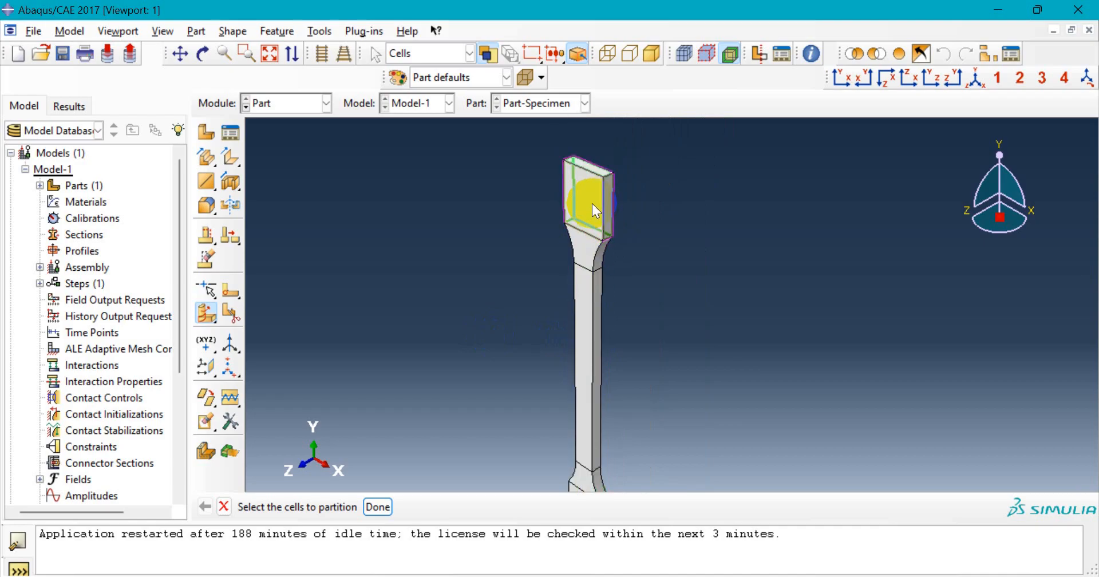
click(591, 258)
scroll(585, 303, down, 4)
click(588, 344)
scroll(610, 418, up, 2)
scroll(614, 359, up, 3)
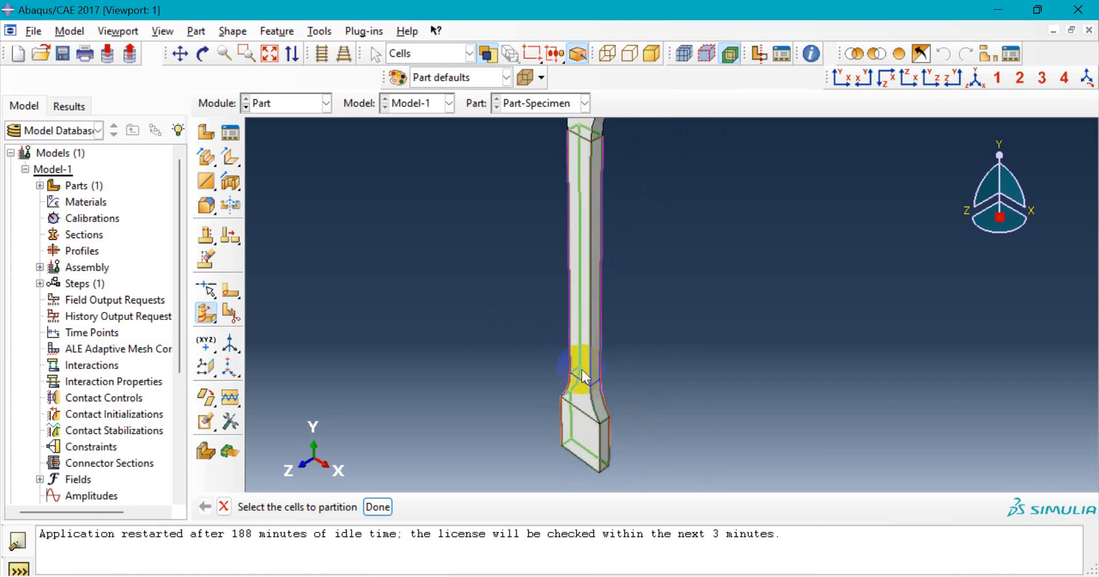
shift+click(589, 315)
click(373, 508)
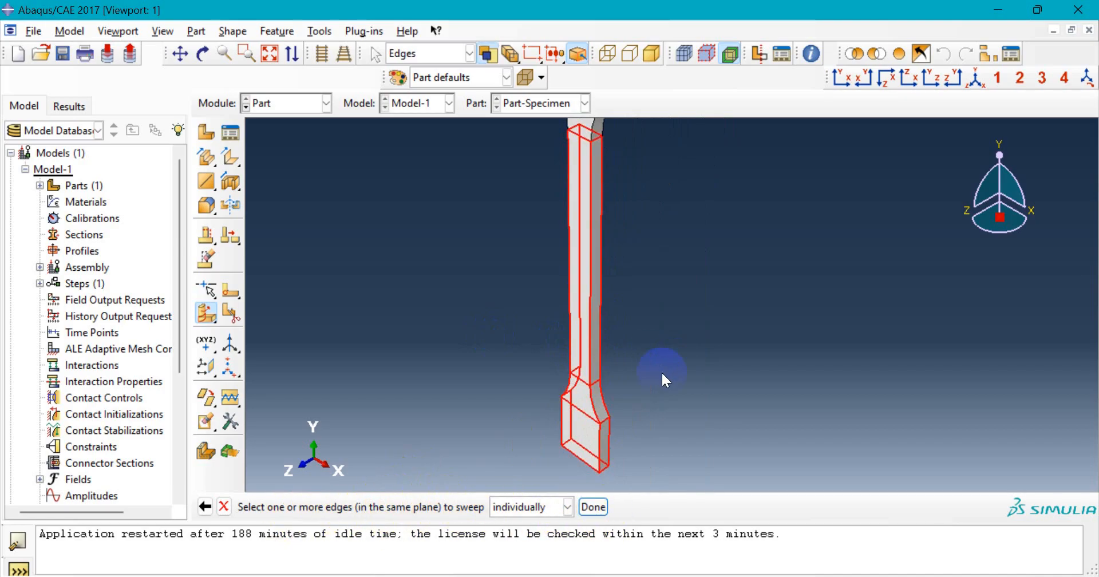
- Sweep the lower fillet edge along the path edge to create the partition
scroll(584, 384, up, 2)
click(580, 373)
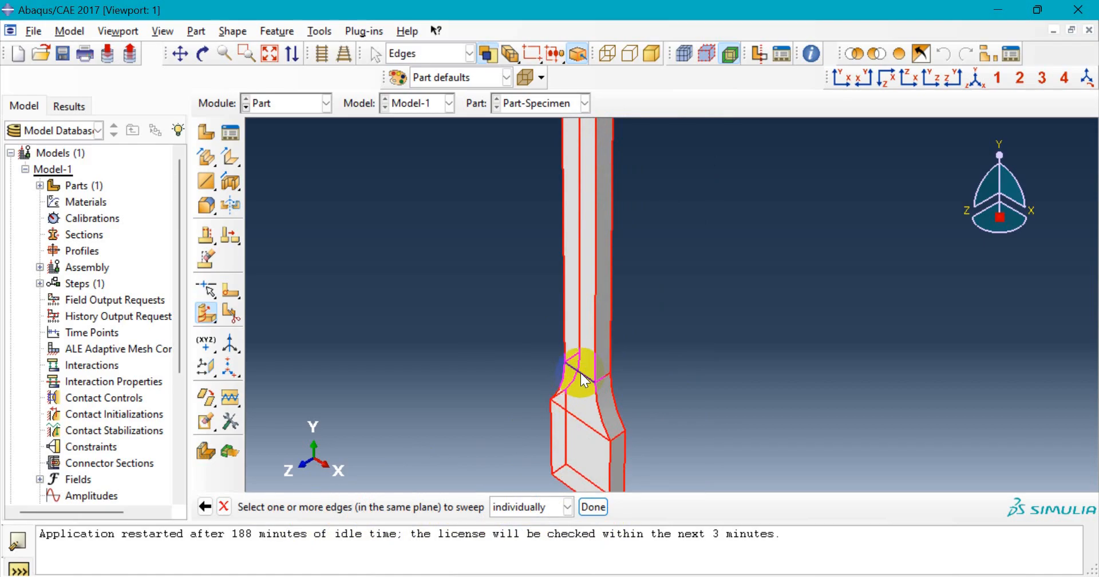
click(593, 507)
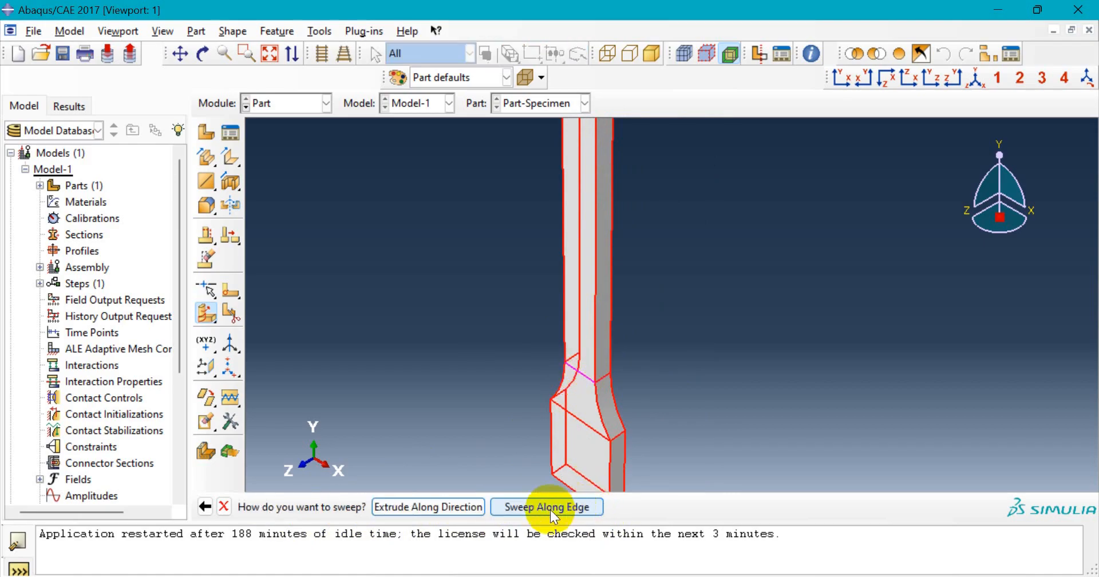
click(542, 508)
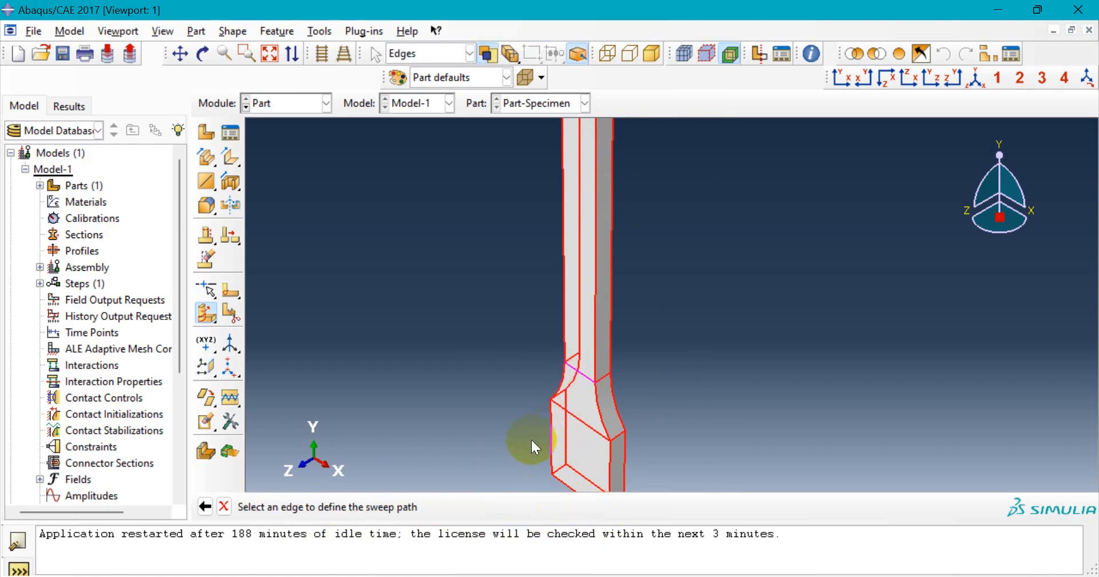
scroll(607, 384, down, 2)
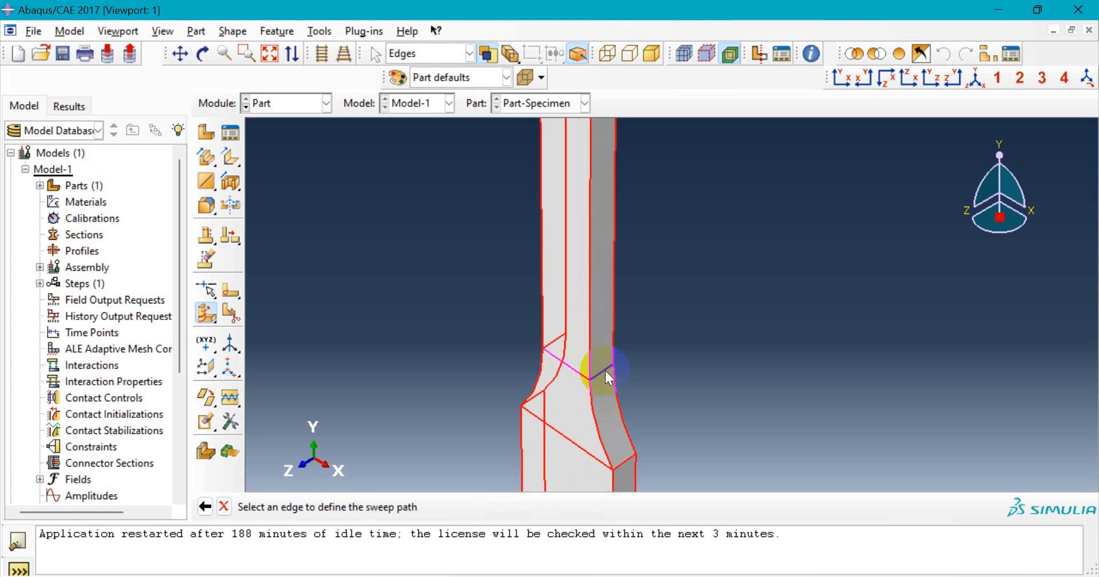
click(606, 369)
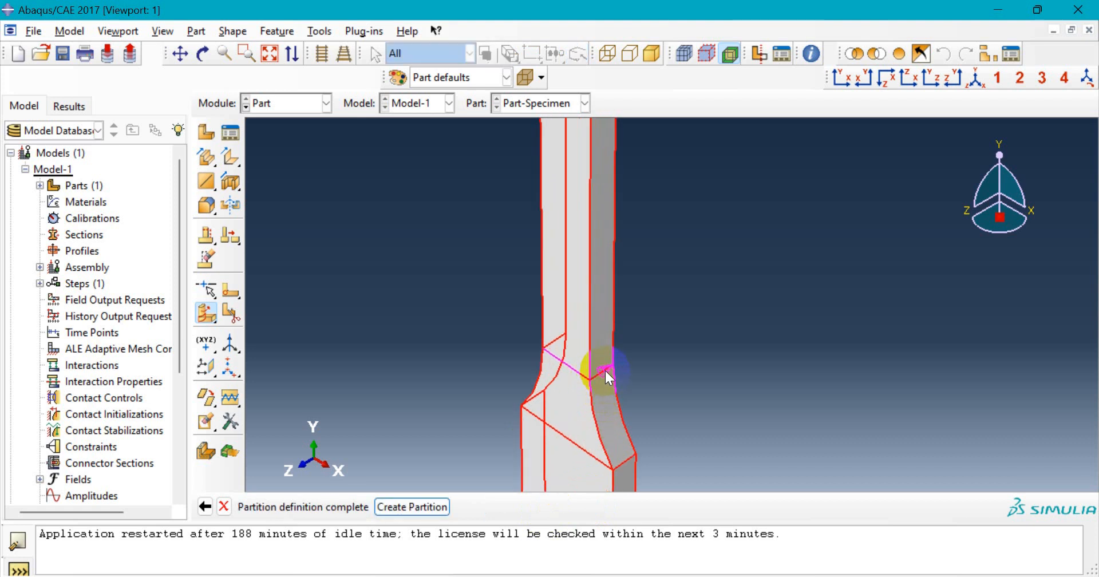
click(422, 507)
scroll(486, 373, up, 3)
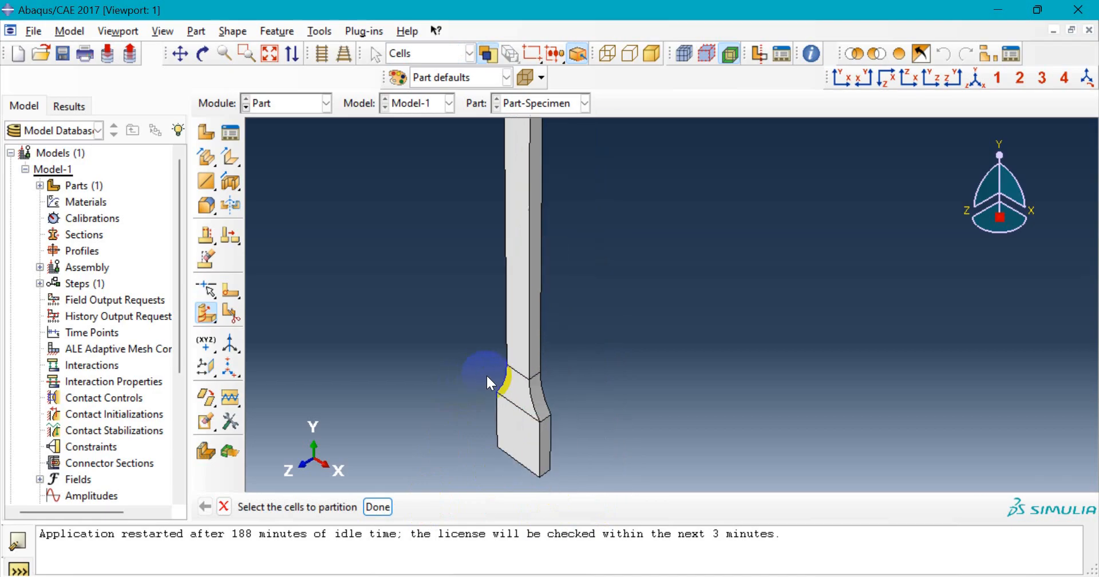
- Create a swept-edge partition through the bottom grip cell
click(519, 315)
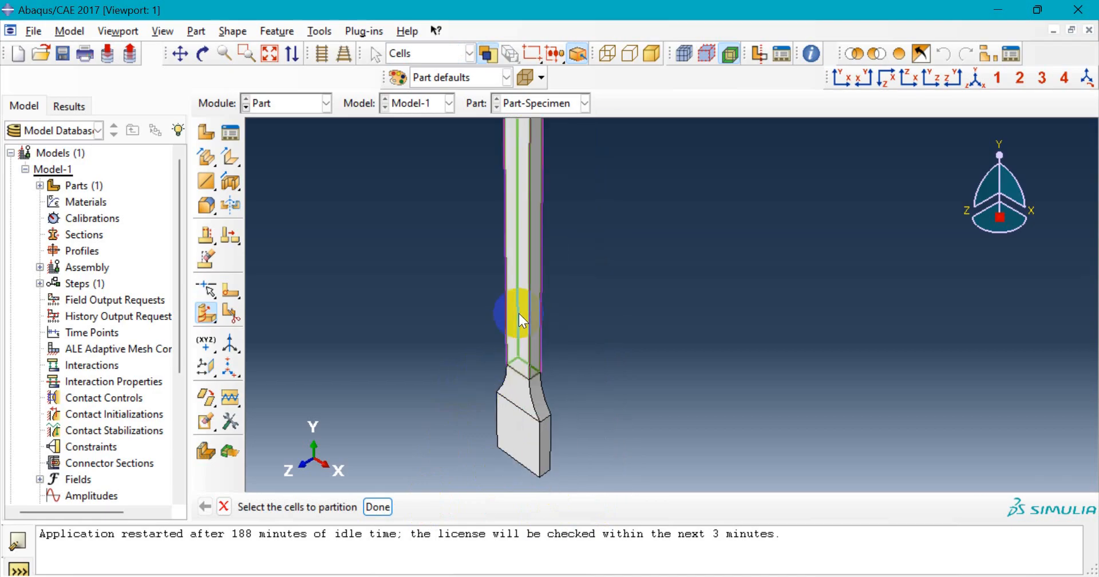
click(524, 407)
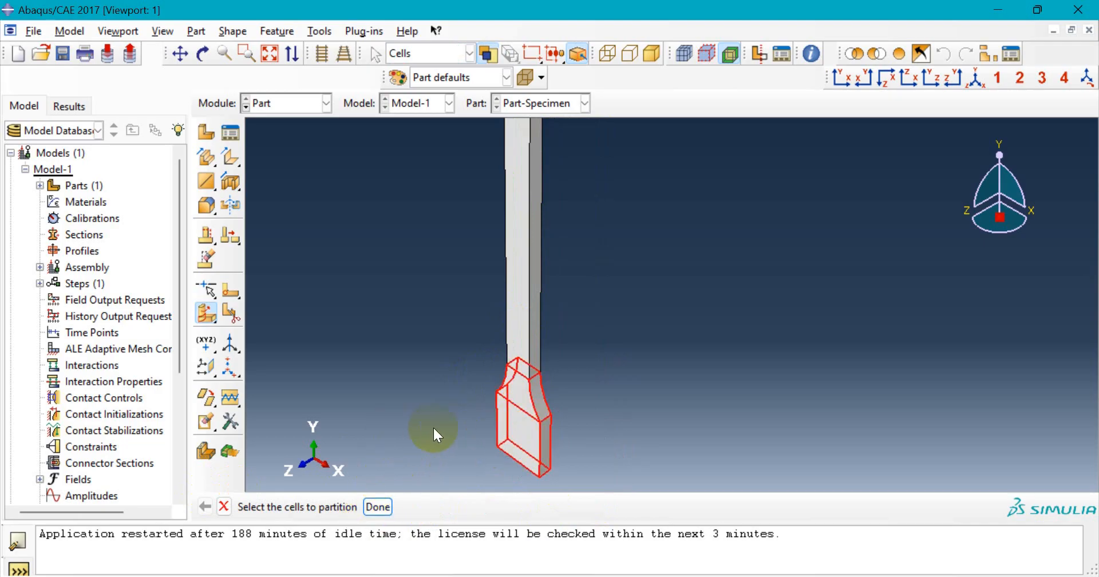
click(379, 508)
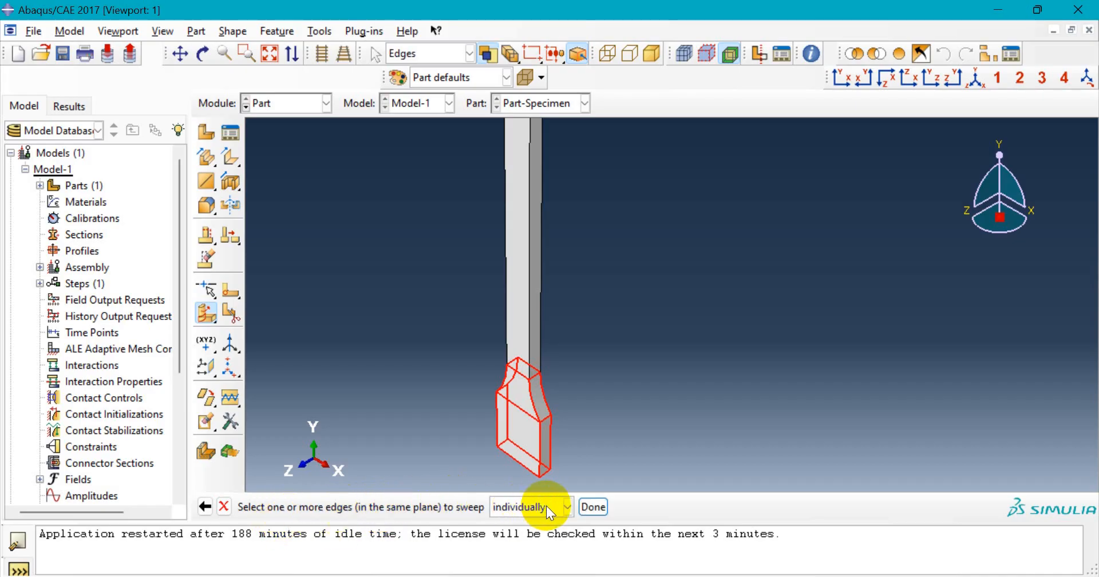
click(598, 509)
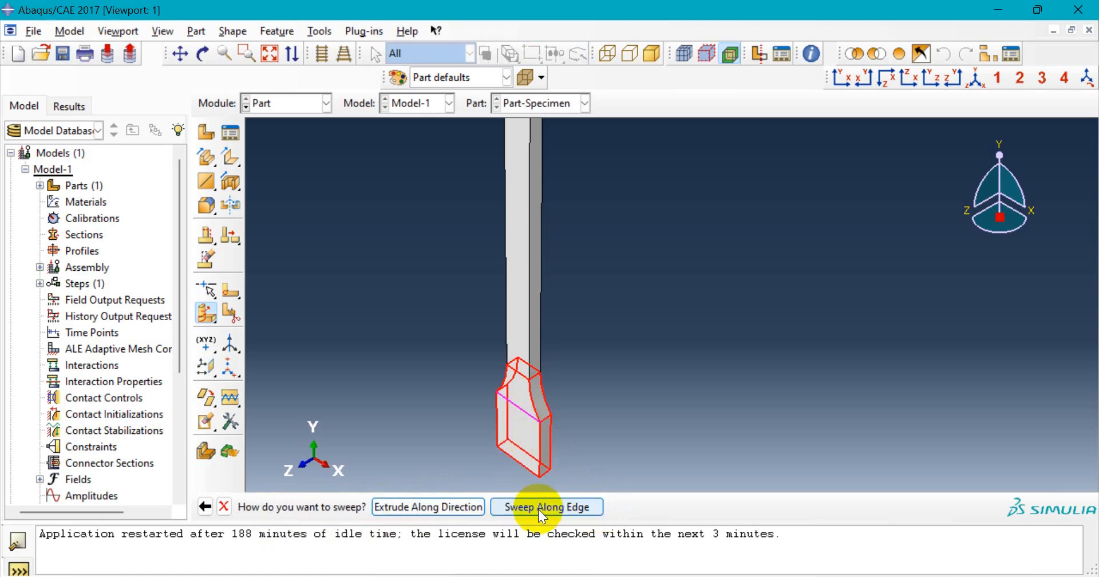
click(538, 508)
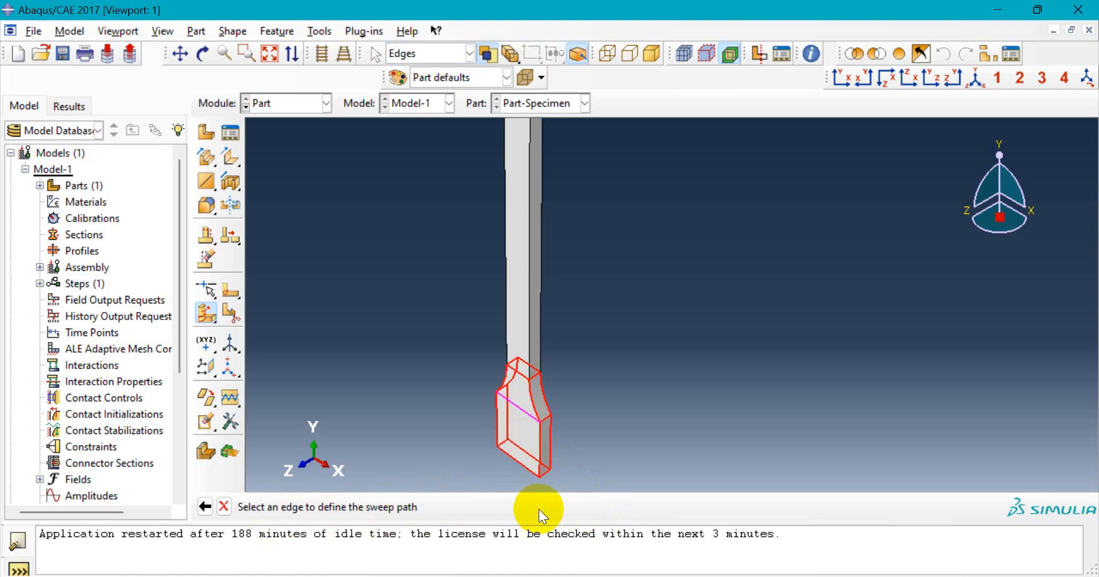
scroll(544, 429, up, 4)
click(548, 405)
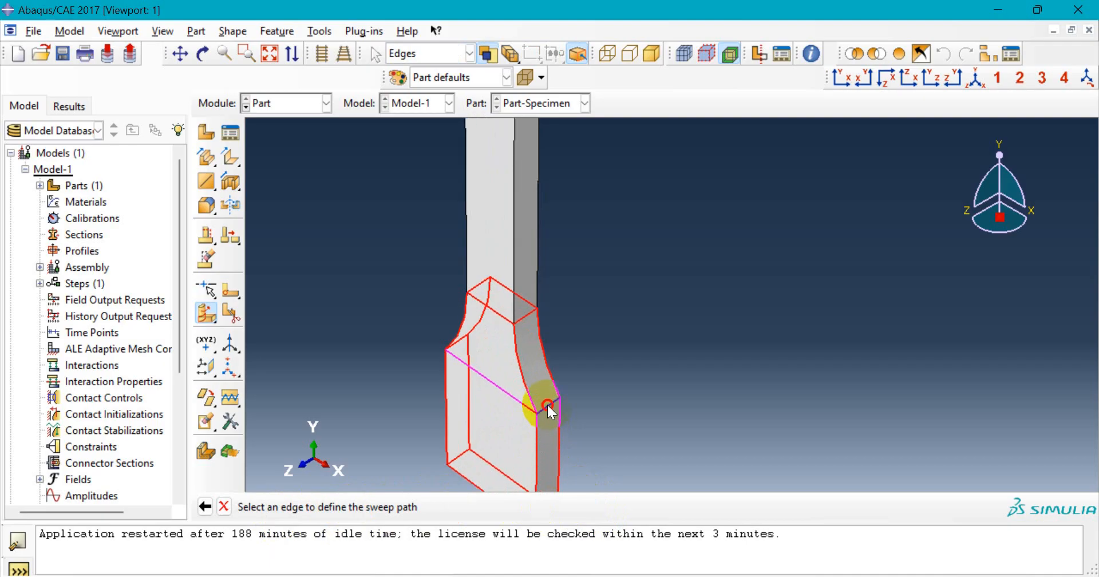
scroll(493, 455, down, 2)
click(427, 505)
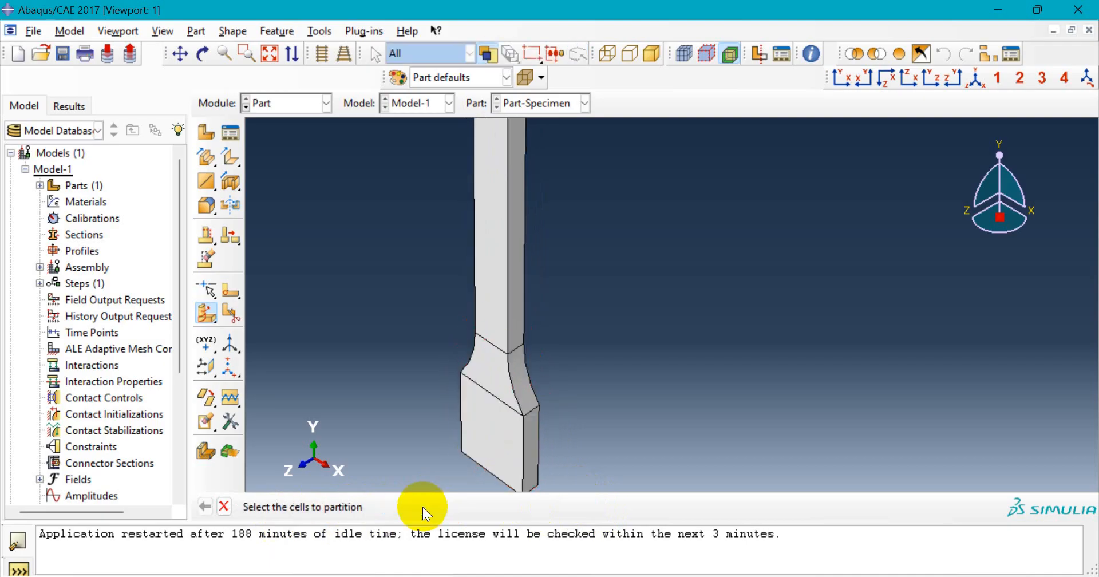
- Cancel the Partition Cell prompt to end the procedure
scroll(463, 406, down, 2)
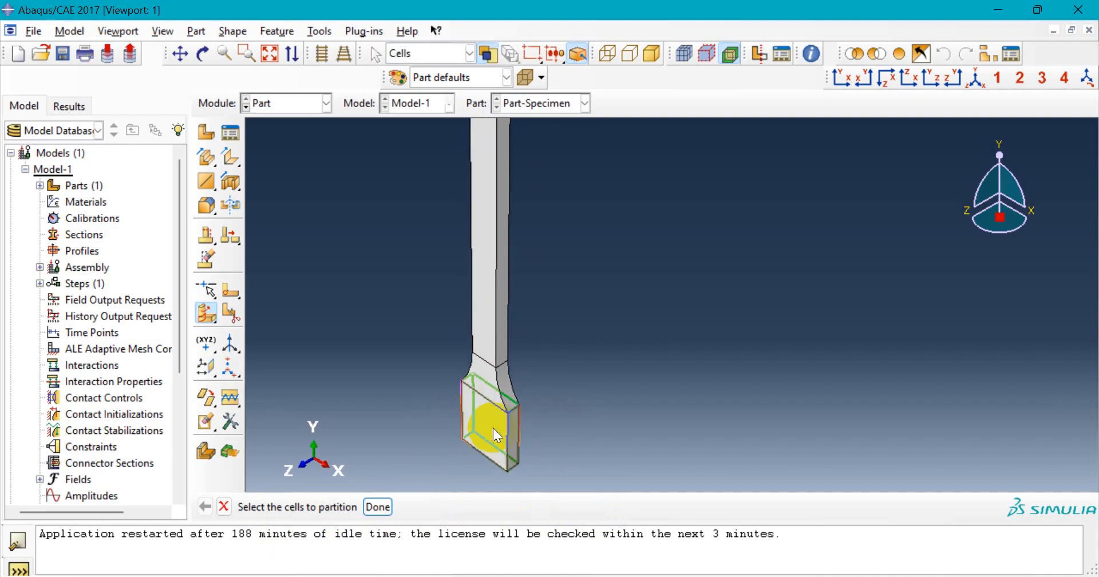
scroll(501, 404, down, 2)
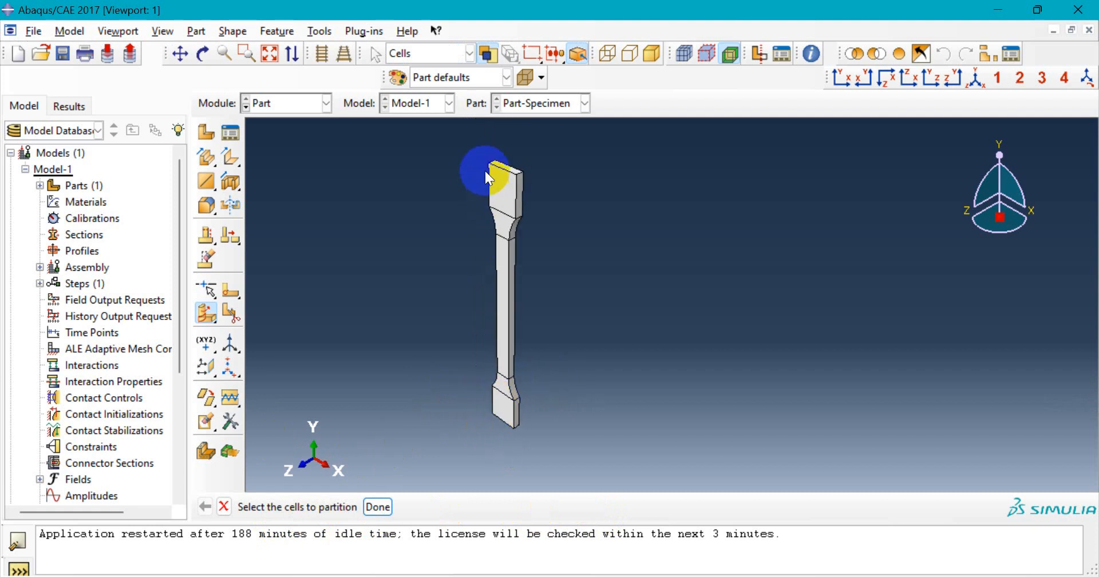
scroll(478, 168, up, 3)
scroll(538, 256, down, 2)
scroll(448, 391, up, 1)
scroll(447, 395, up, 1)
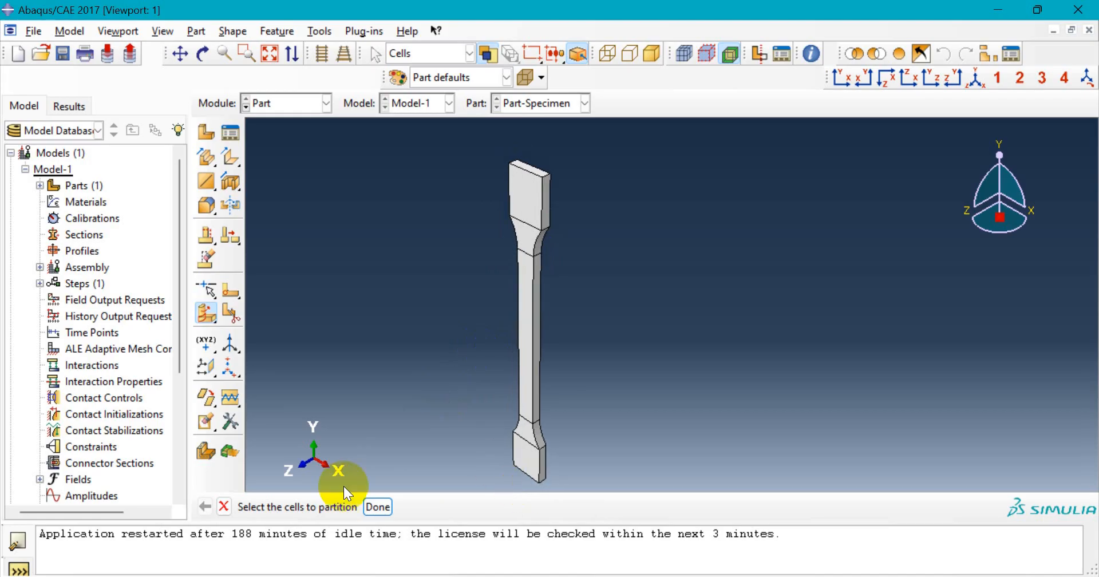
click(229, 507)
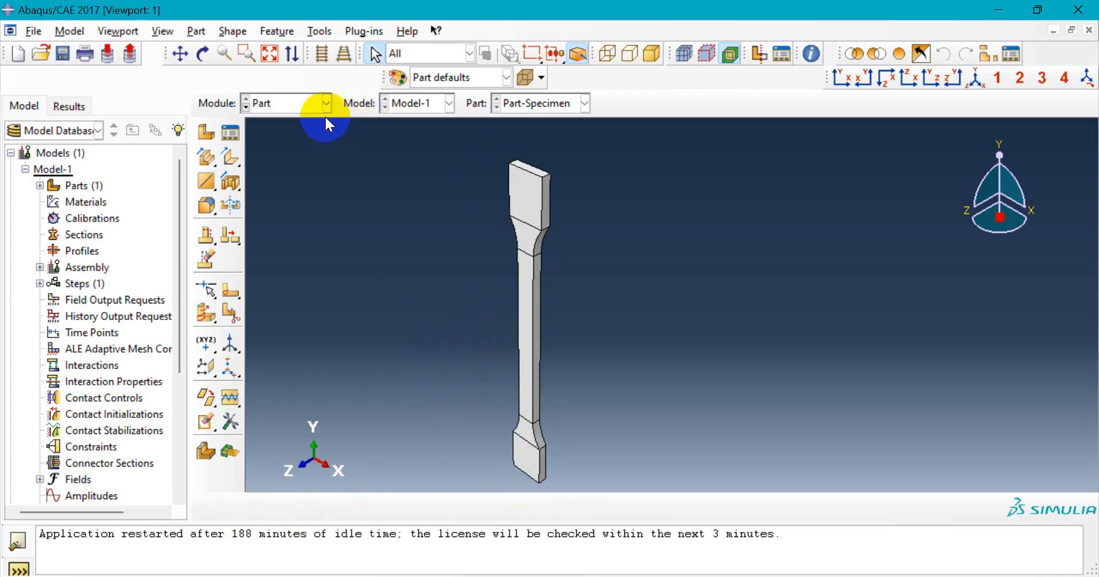
- Switch to the Property module and create a new material in the Material Manager
click(315, 102)
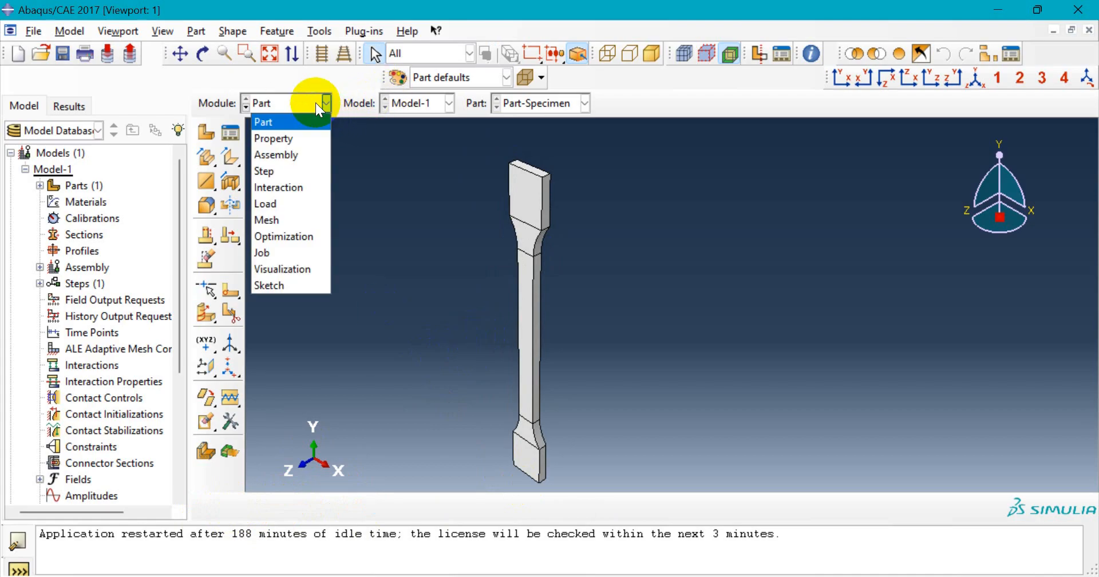
click(316, 141)
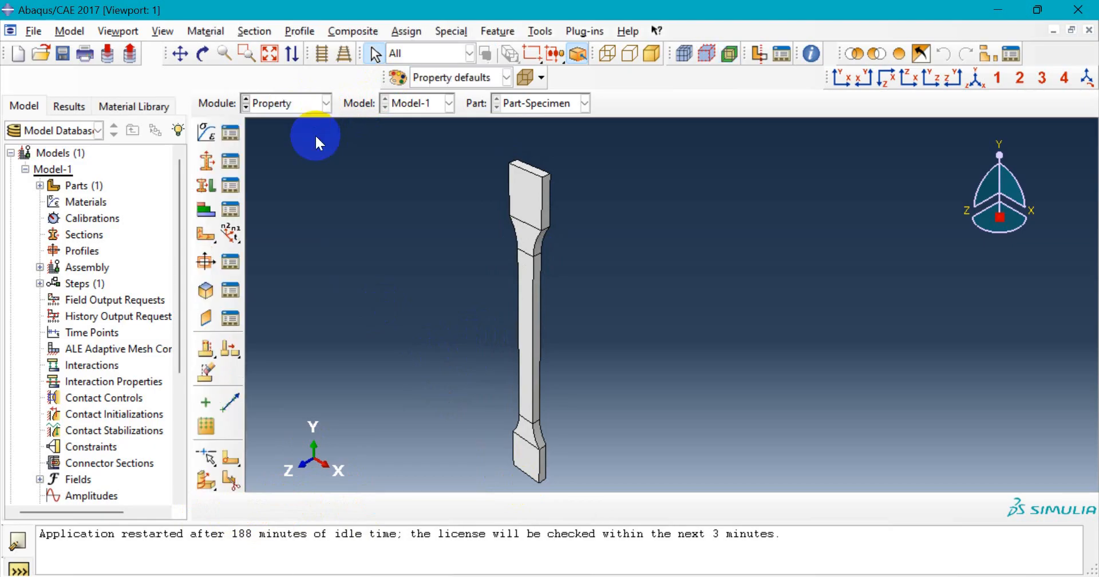
click(235, 133)
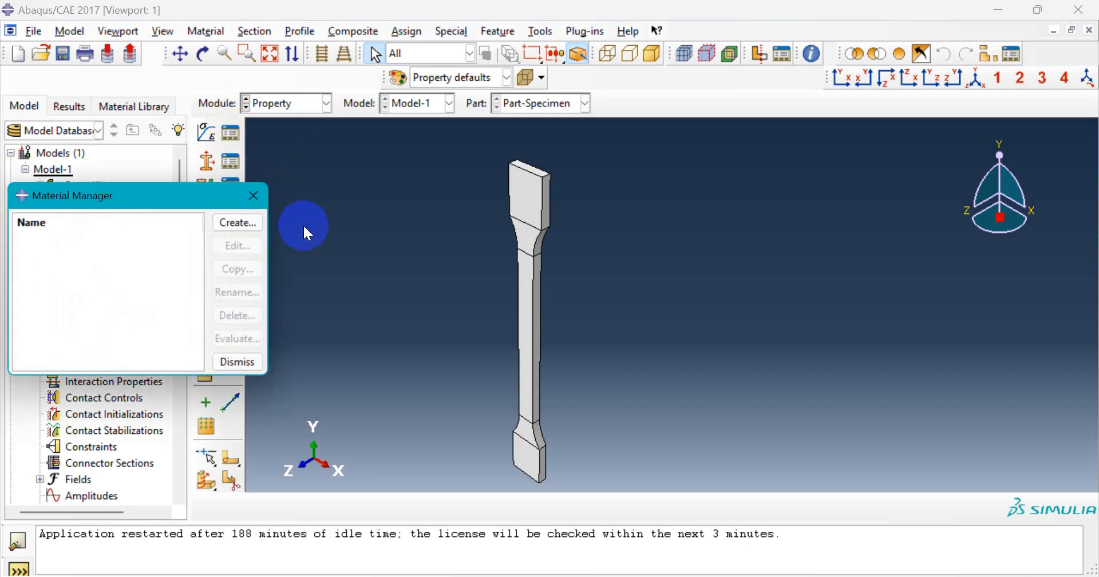
click(252, 223)
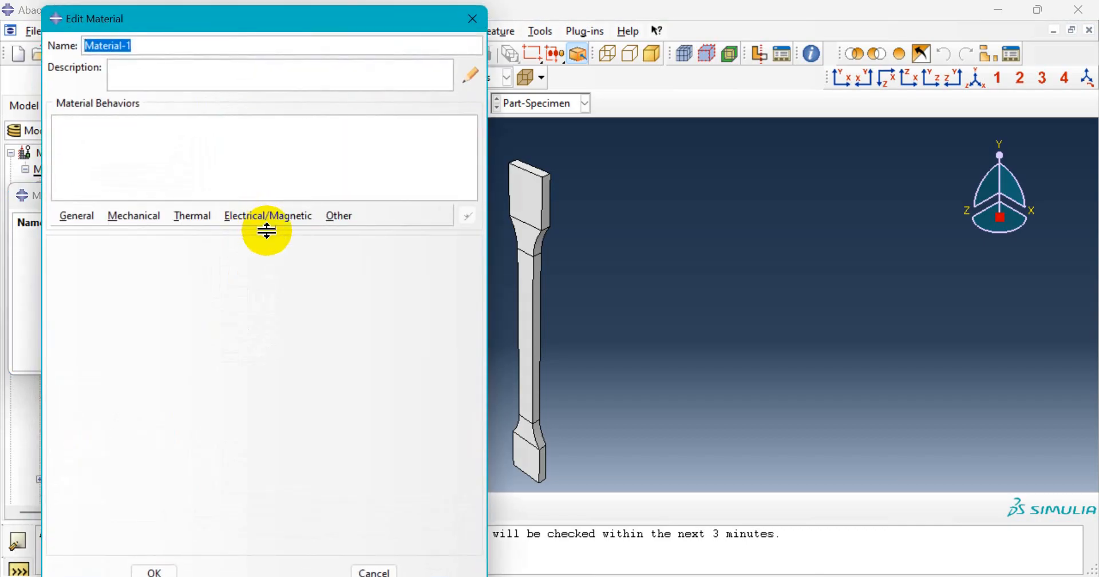
- Rename the new material from Material-1 to Material-Steel
click(179, 45)
key(BackSpace)
text(Steel)
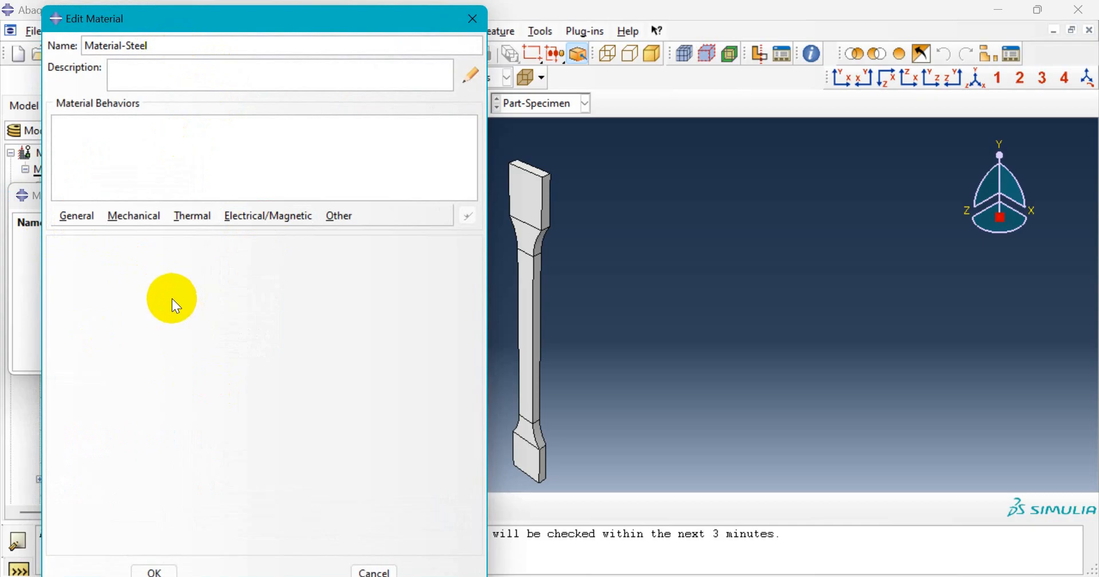
click(79, 220)
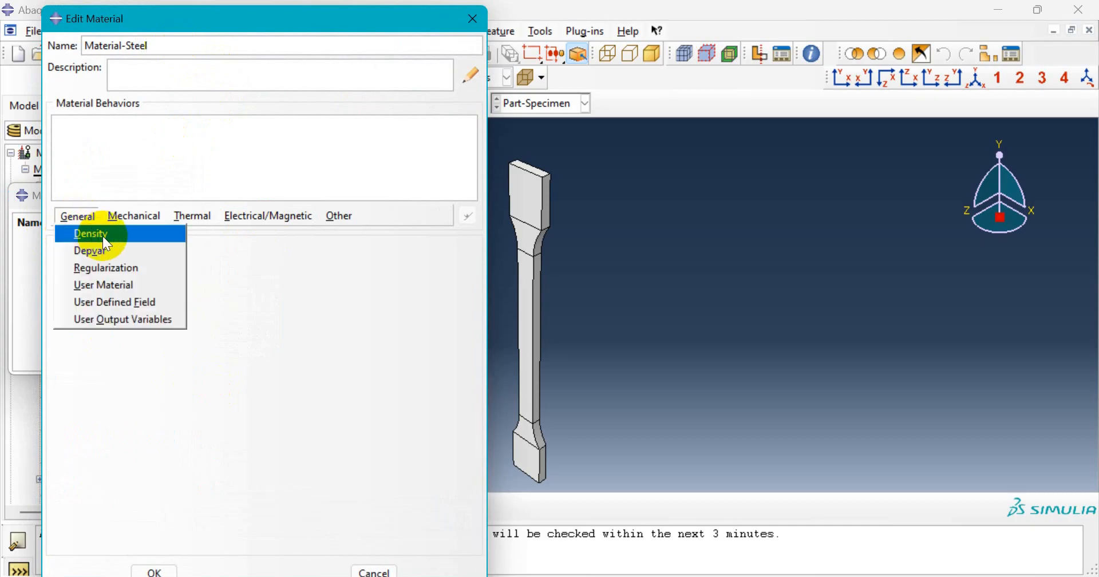
- Give Material-Steel a mass density of 7.8e-9
click(102, 236)
click(139, 390)
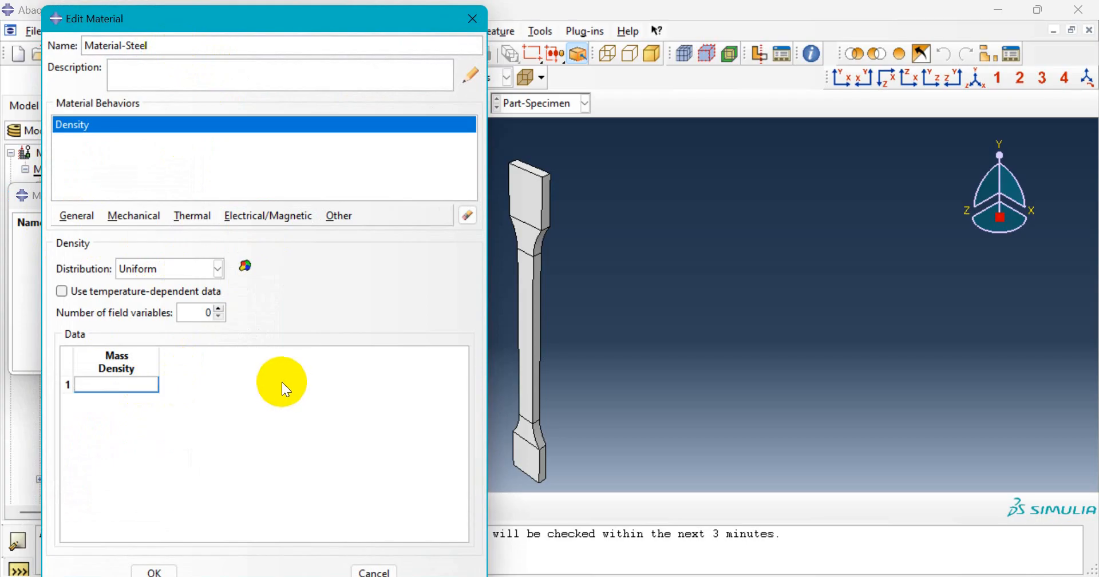
text(7.8e)
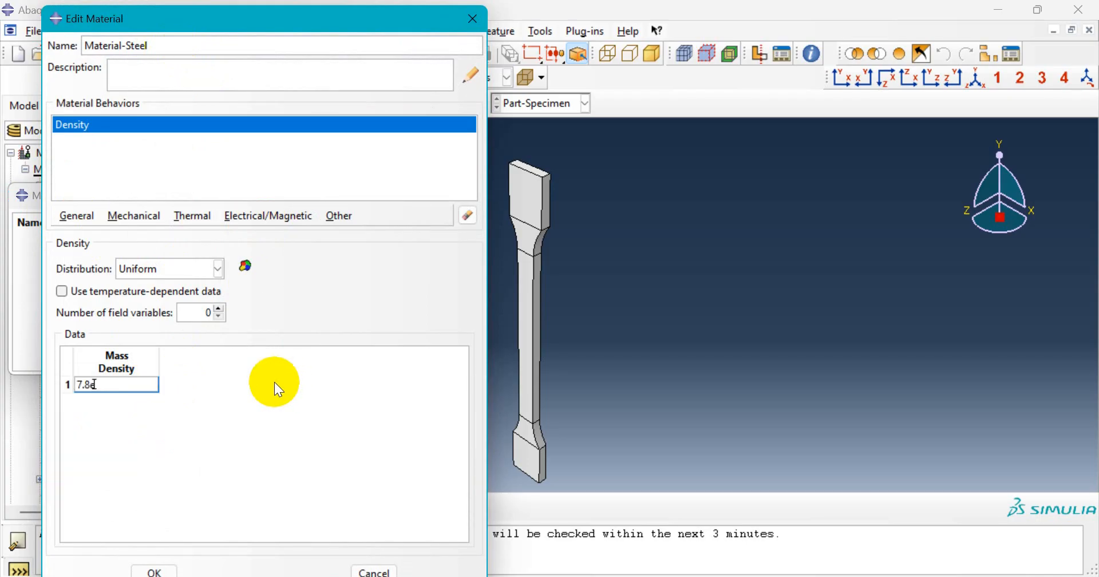
text(-9)
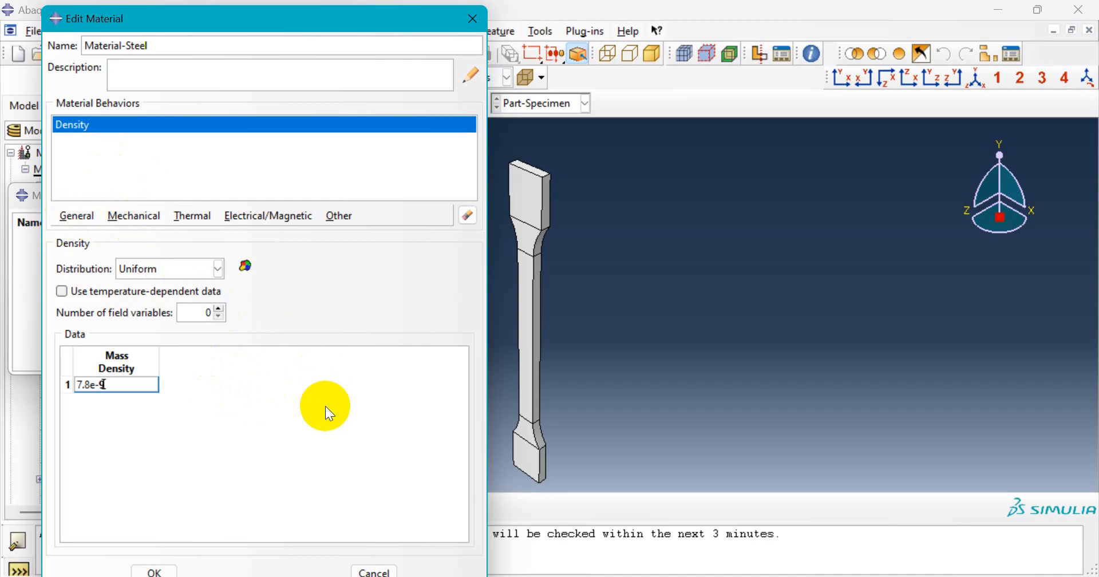
- Add elastic behaviour with Young's modulus 210000 and Poisson's ratio 0.3
click(142, 219)
mouse_move(214, 238)
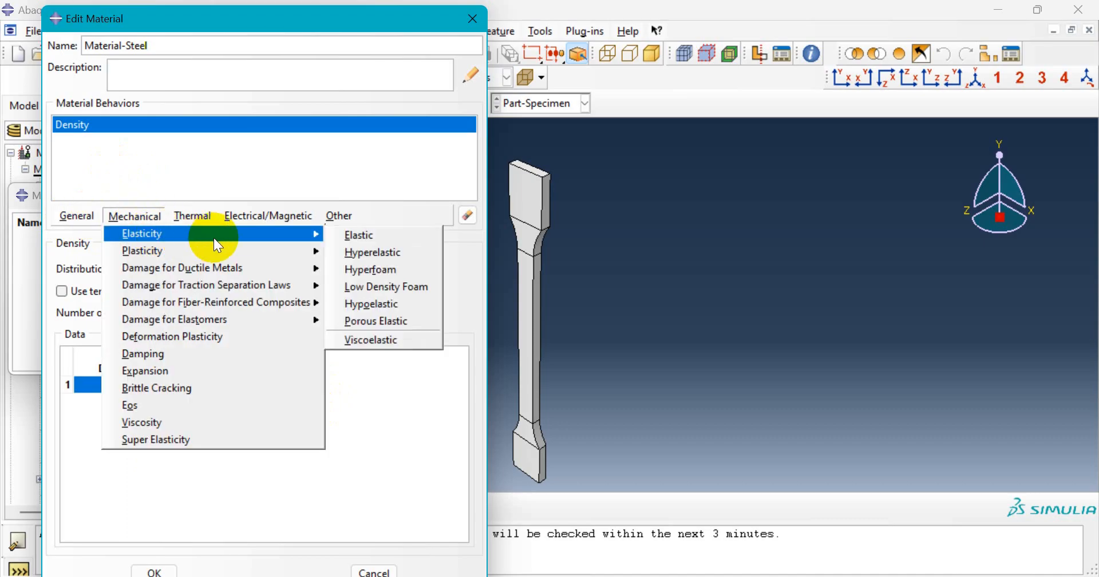
click(346, 234)
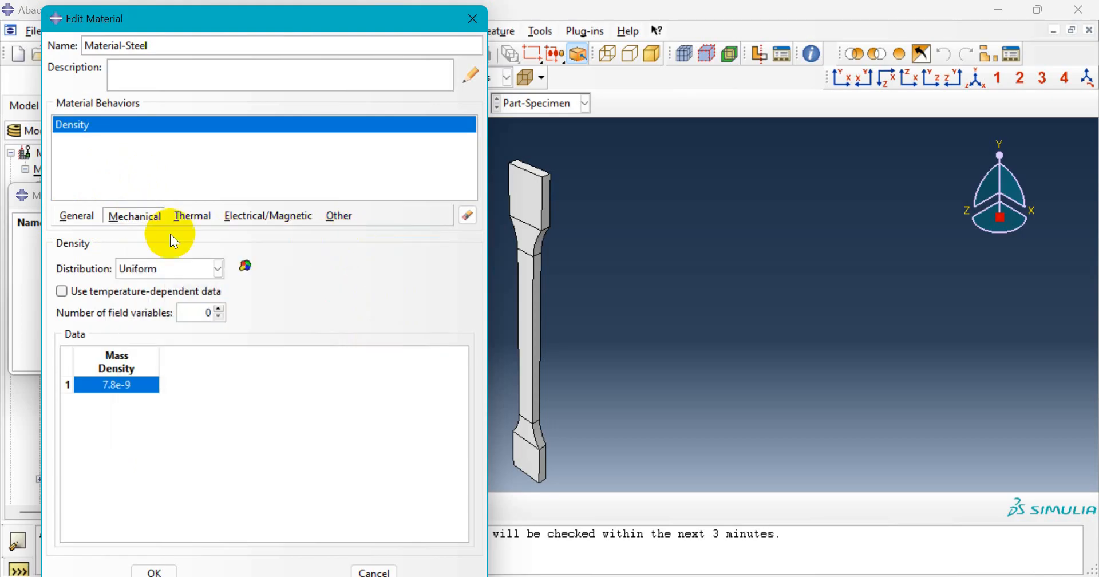
click(142, 447)
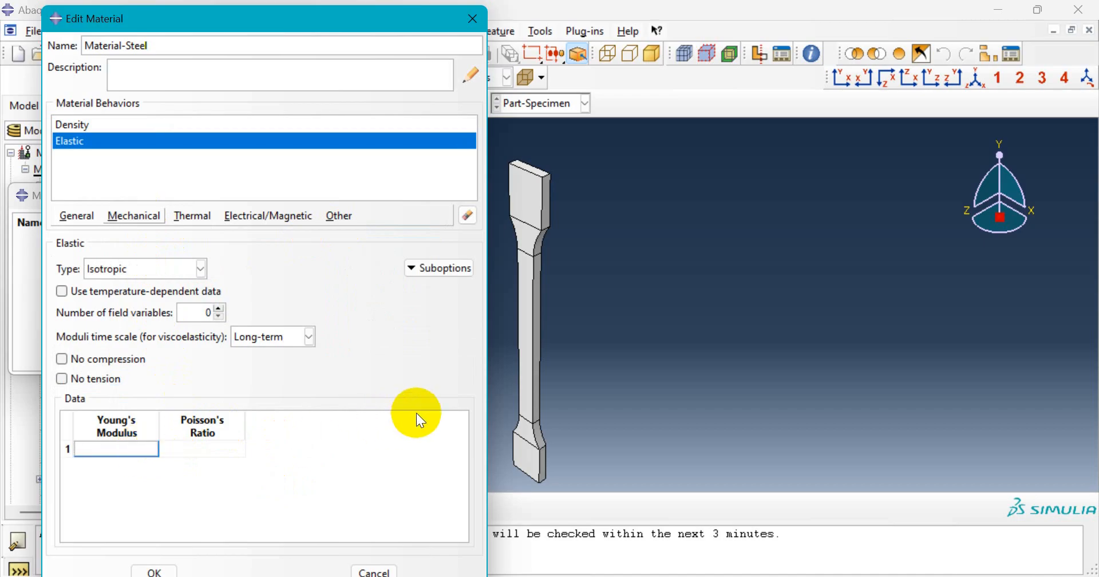
text(210000)
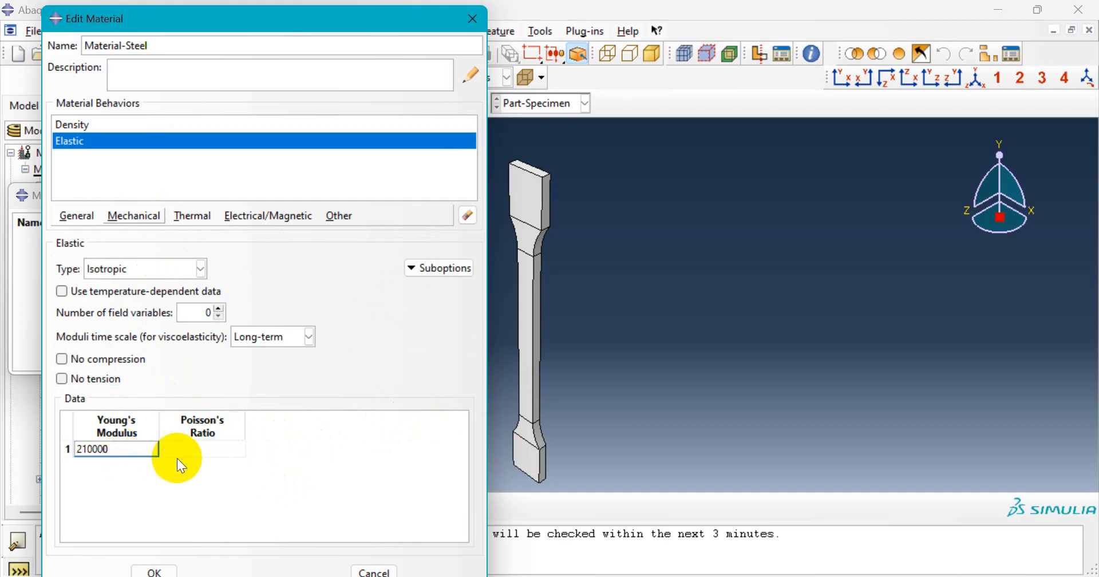
click(189, 449)
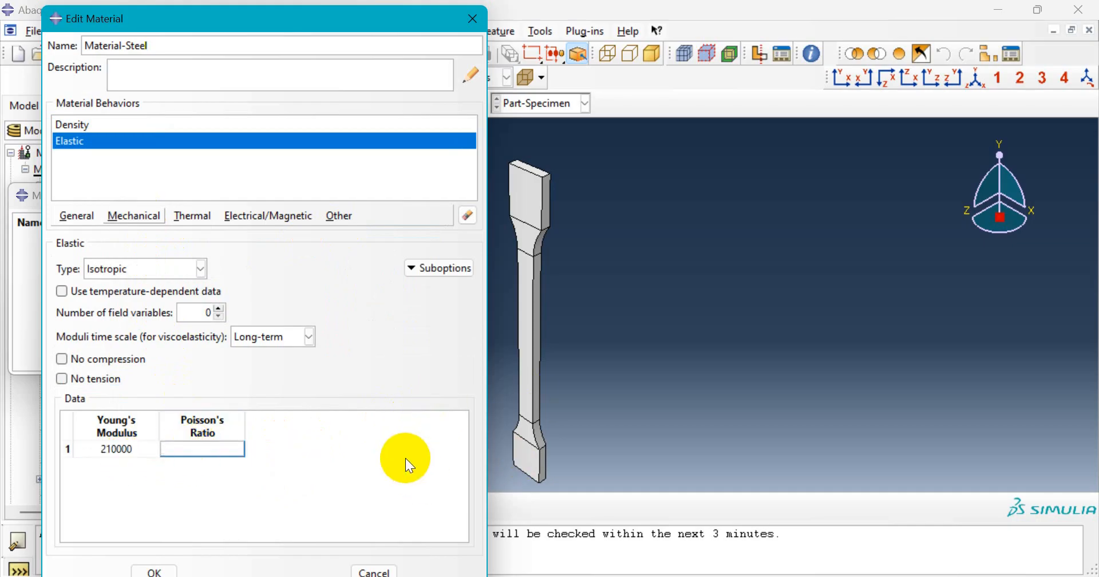
text(.3)
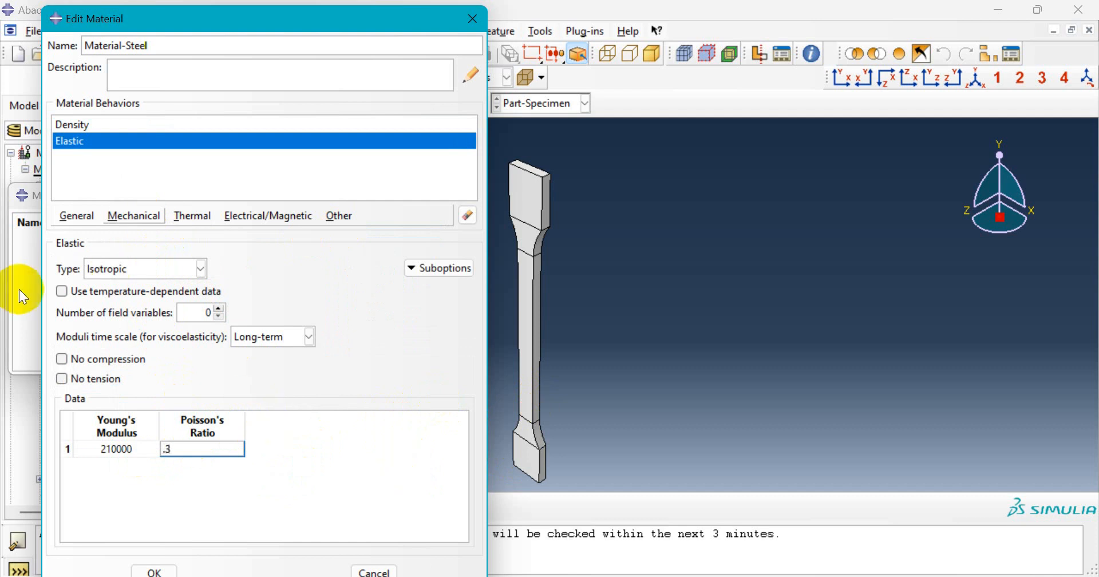
click(130, 217)
- Add a Plastic behaviour and paste the yield stress–plastic strain pairs copied from Excel A3:B10
mouse_move(178, 251)
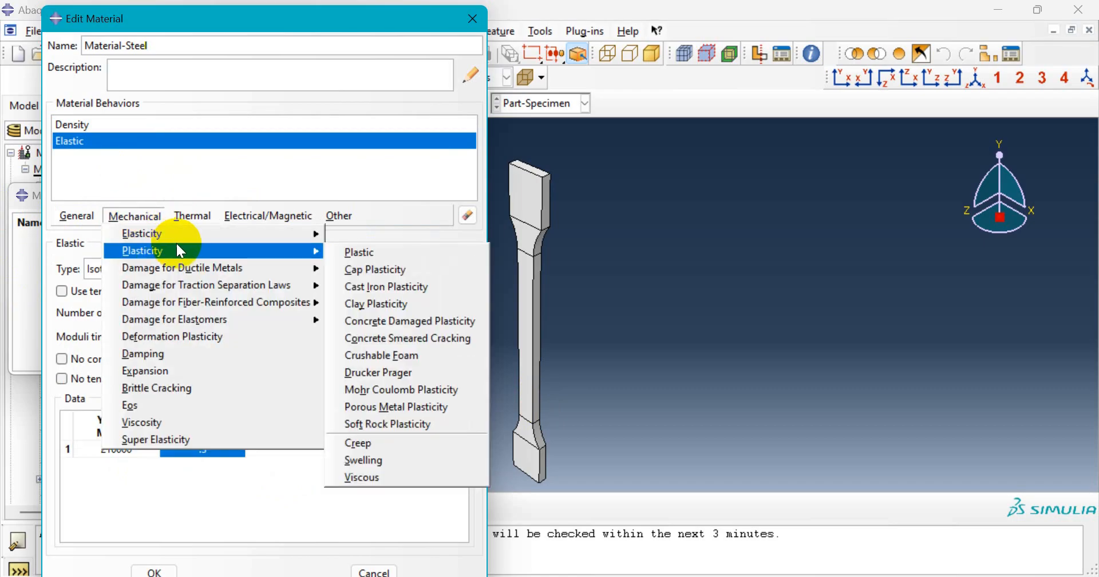
click(349, 253)
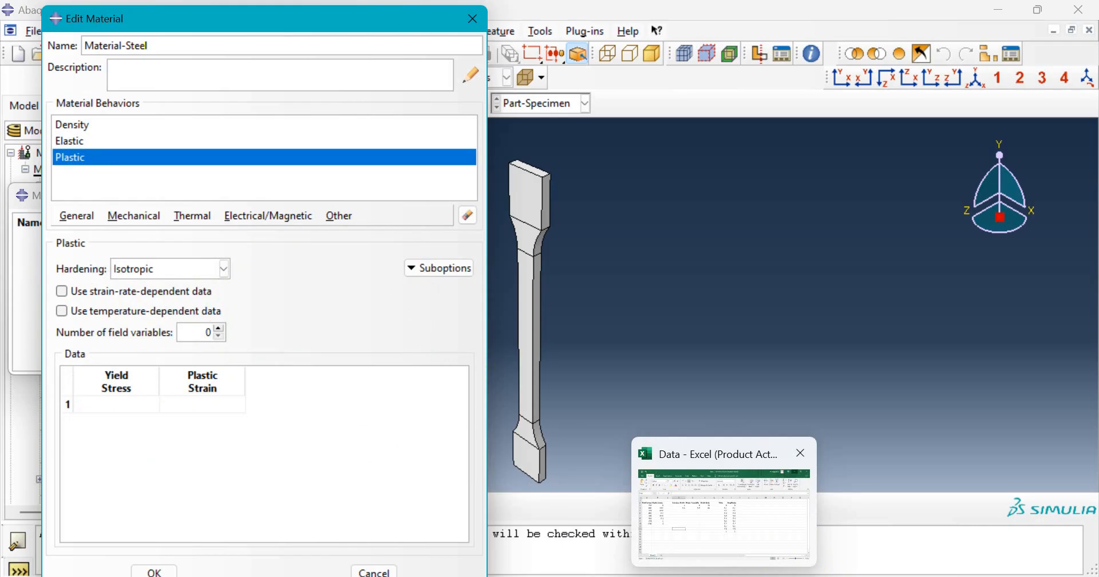
click(733, 539)
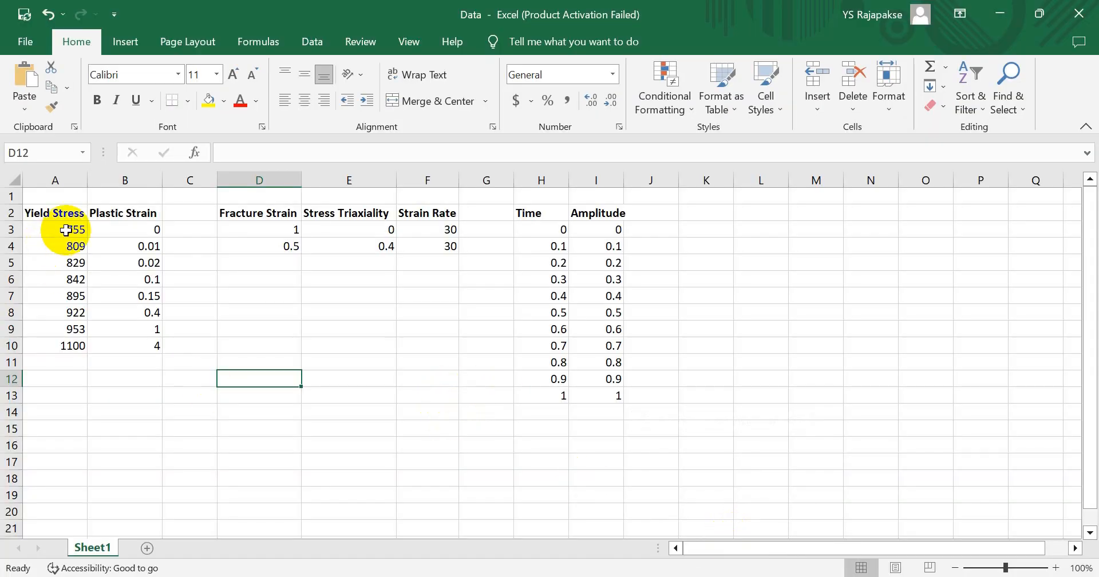
drag(59, 226, 148, 343)
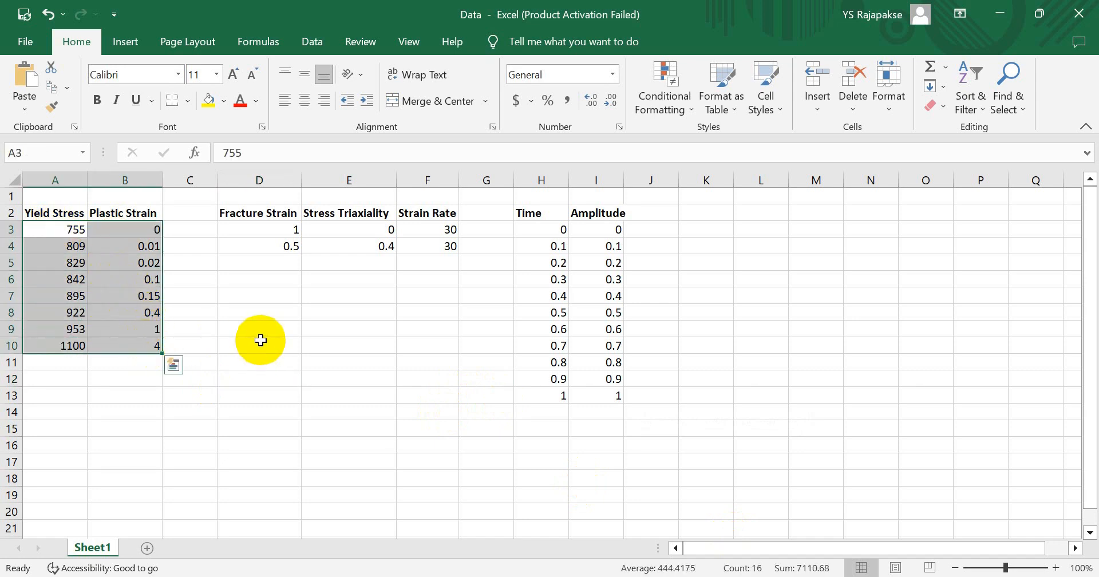
key(ctrl+c)
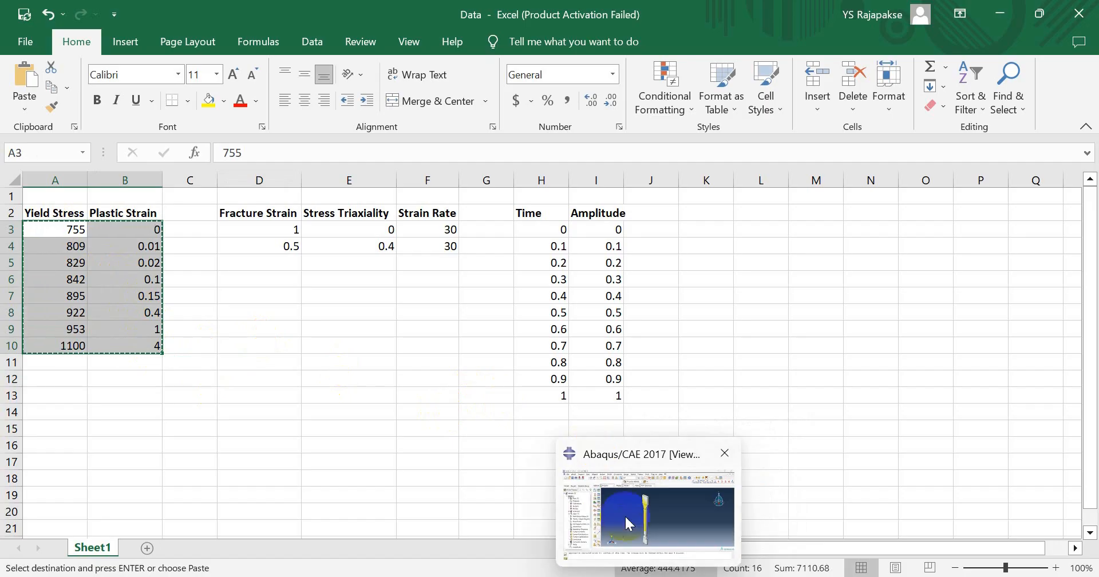
click(628, 522)
click(146, 400)
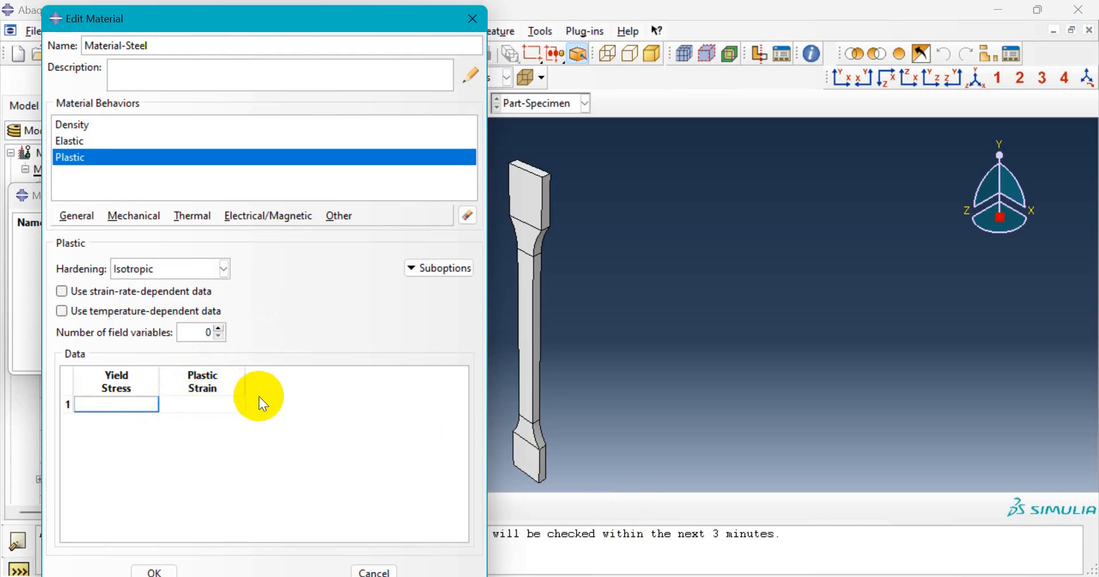
key(ctrl+v)
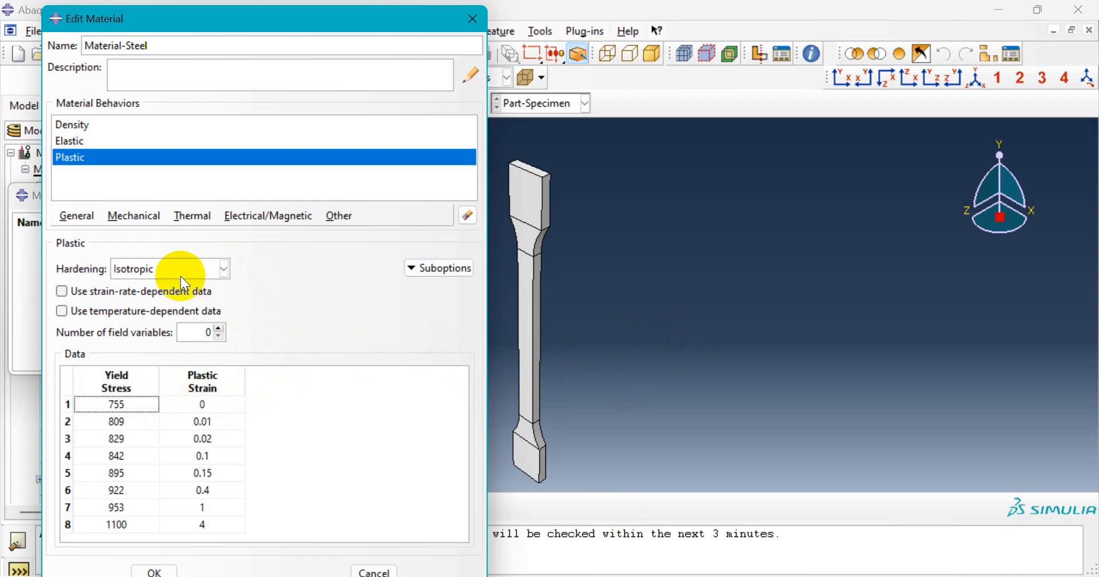
- Add a Ductile Damage behaviour to Material-Steel
click(151, 218)
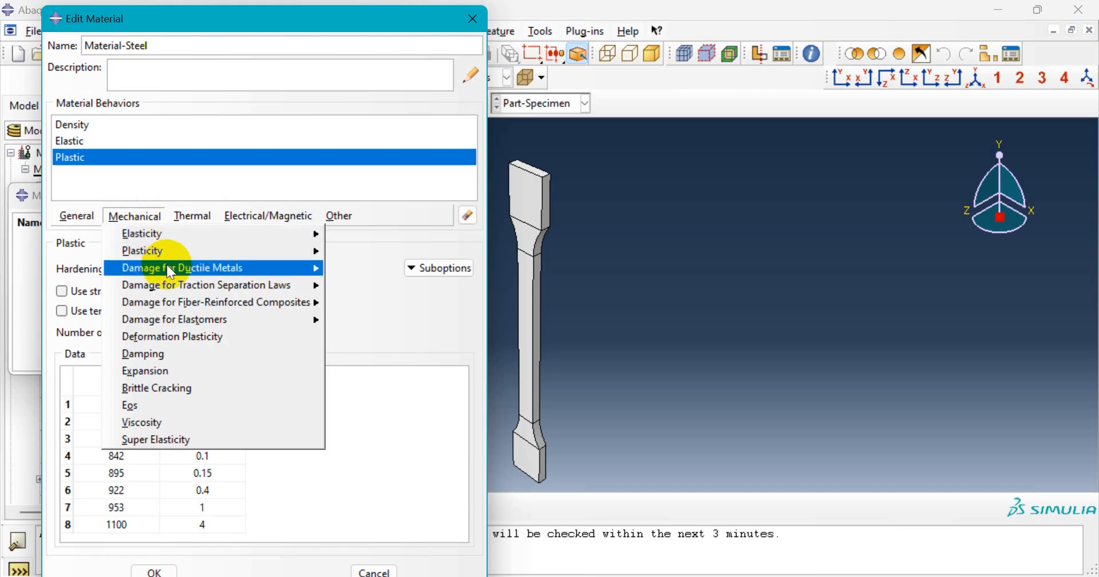
mouse_move(198, 270)
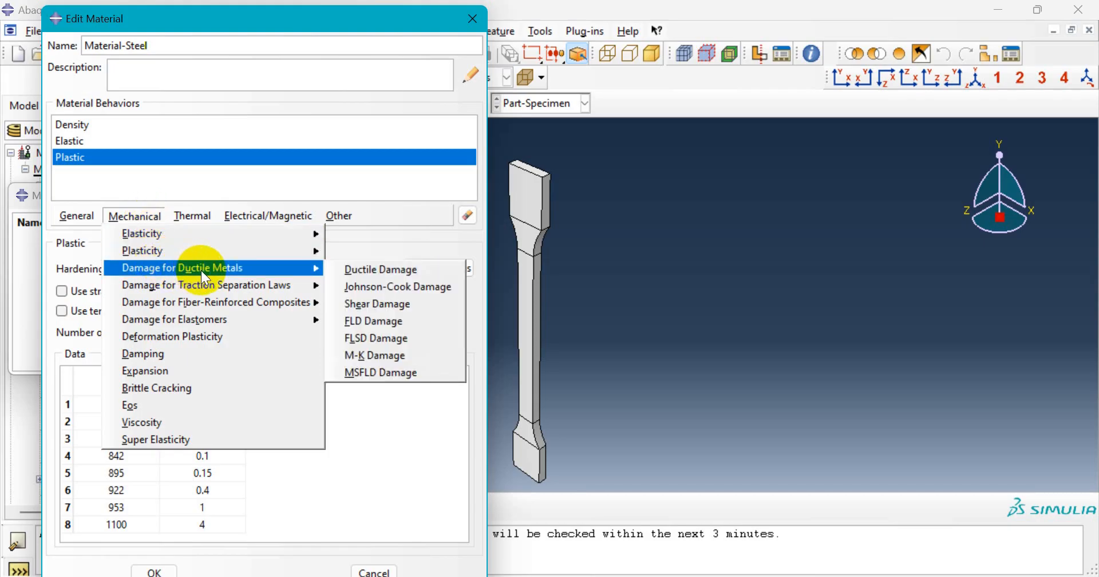
click(416, 269)
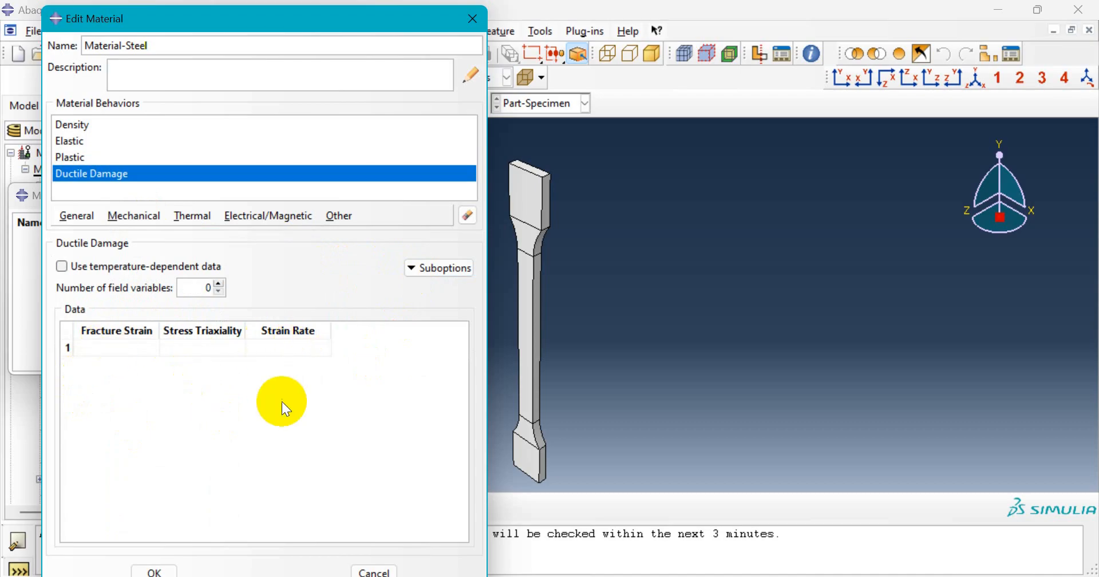
- Copy the fracture strain, triaxiality and strain rate values from Excel and paste them into the damage table
mouse_move(724, 575)
click(732, 544)
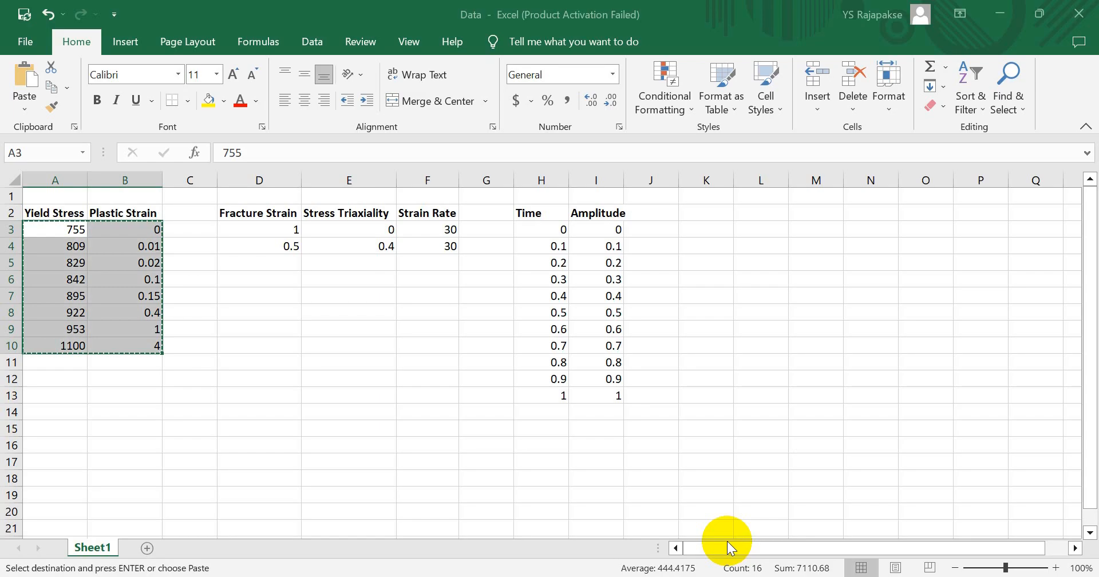
click(277, 230)
drag(277, 230, 429, 249)
key(ctrl+q)
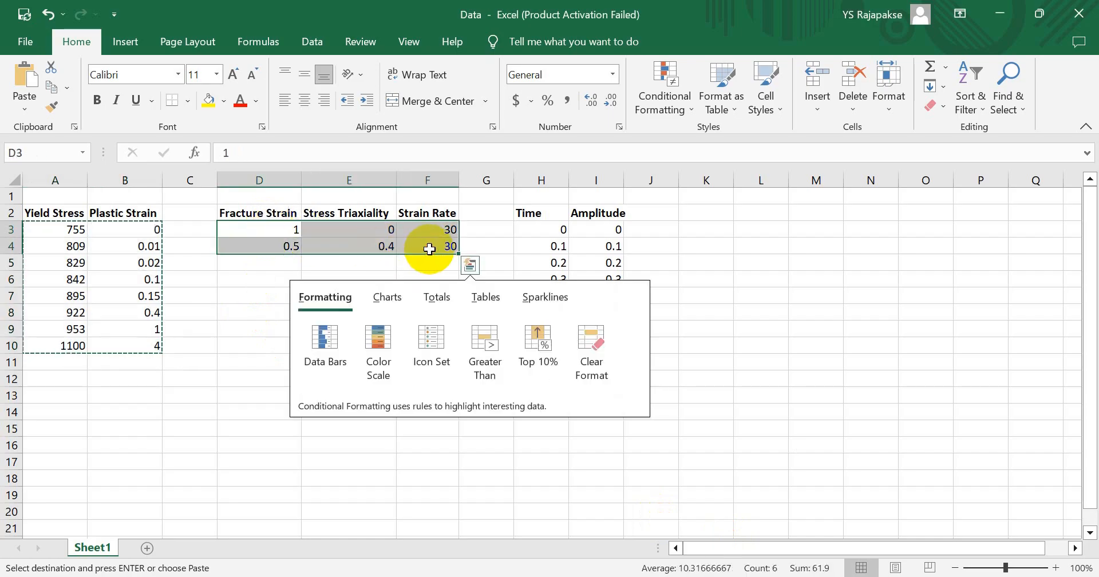
mouse_move(687, 576)
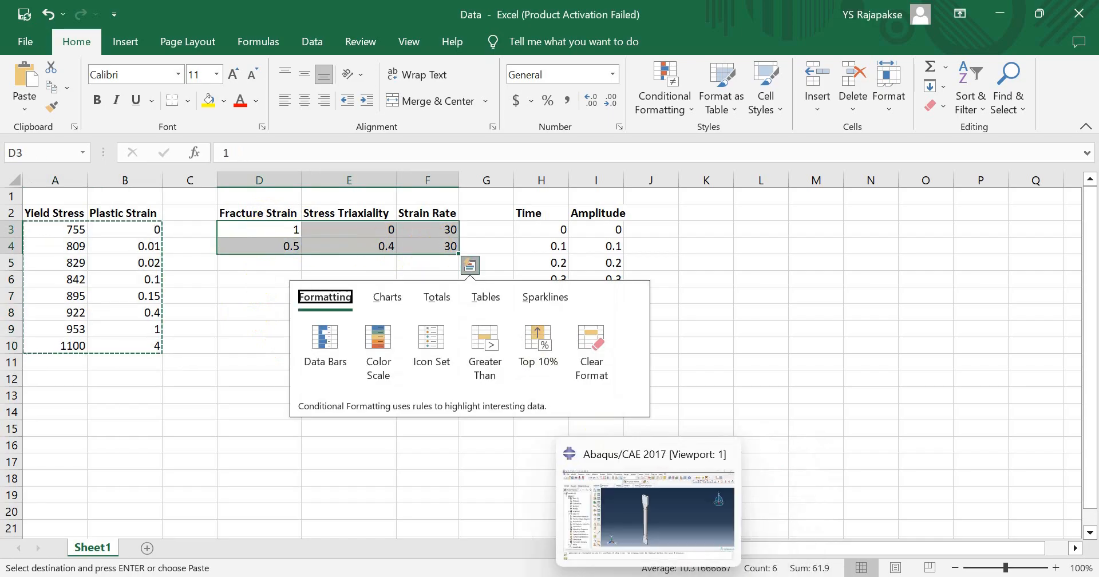
click(653, 535)
click(143, 349)
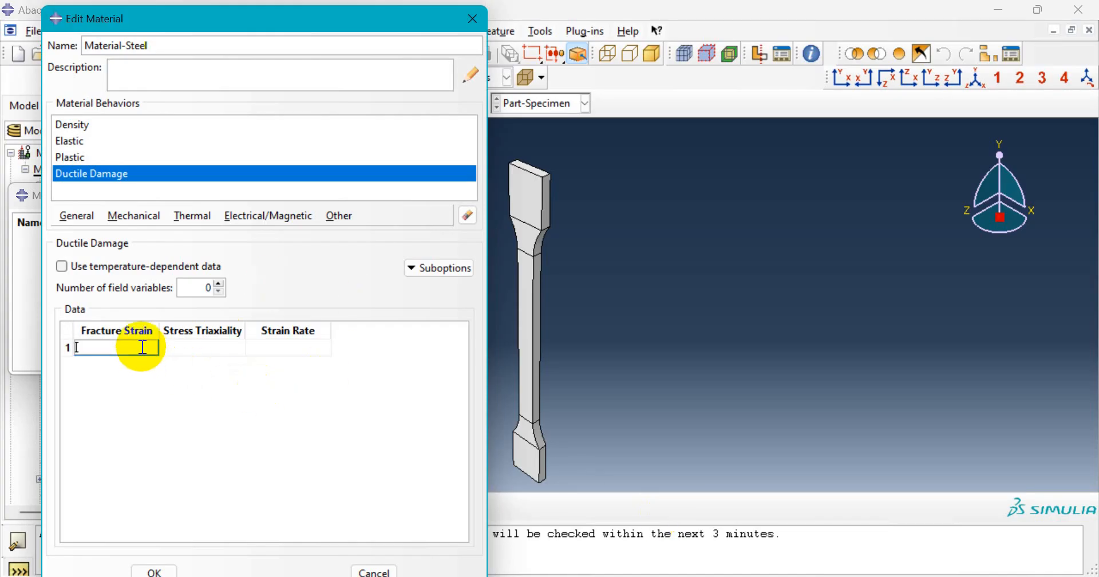
text(755	0 809	0.01 829	0.02 842	0.1 895	0.15 922	0.4 953	1 1100	4)
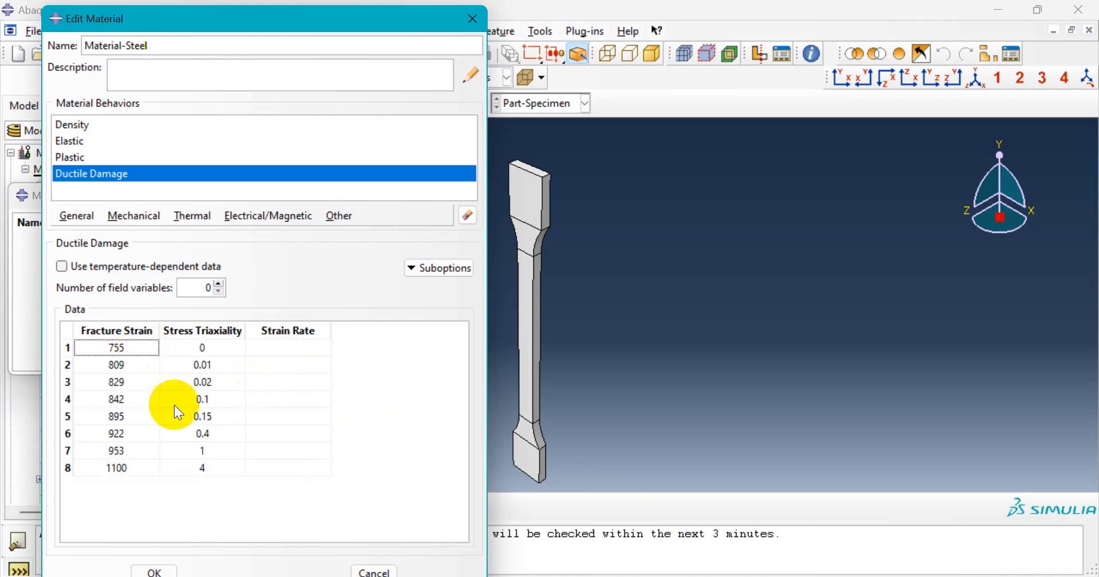
- Select the pasted rows in the Ductile Damage data table to clear them
drag(269, 472, 104, 351)
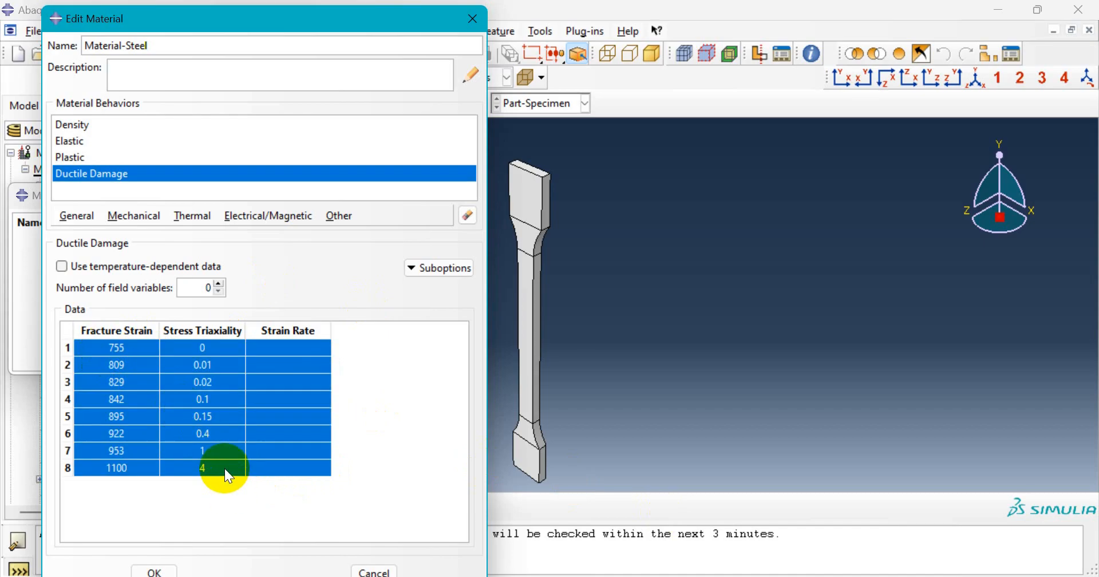
click(202, 466)
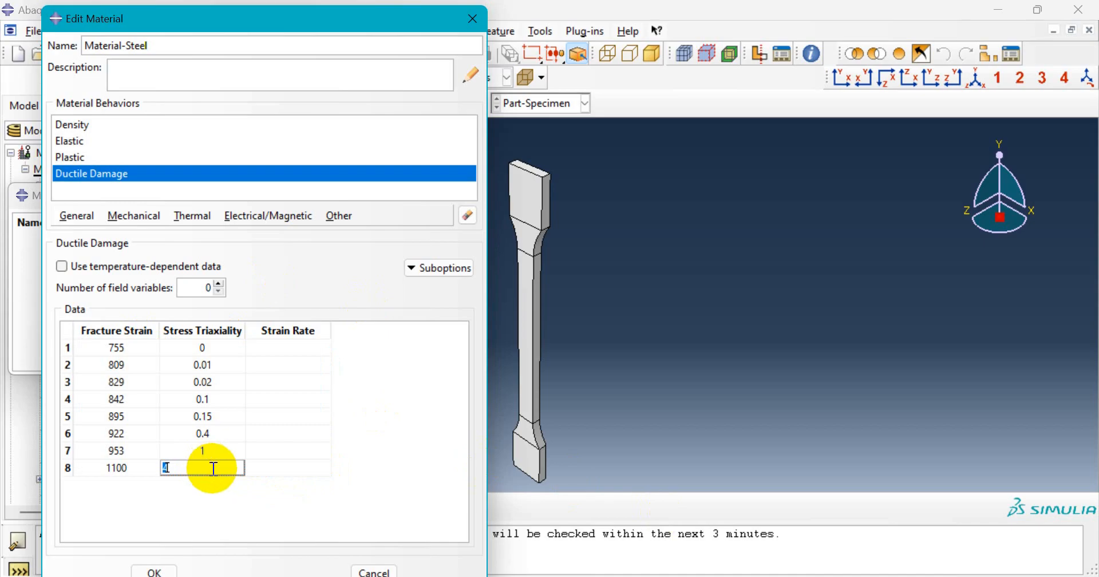
shift+click(124, 352)
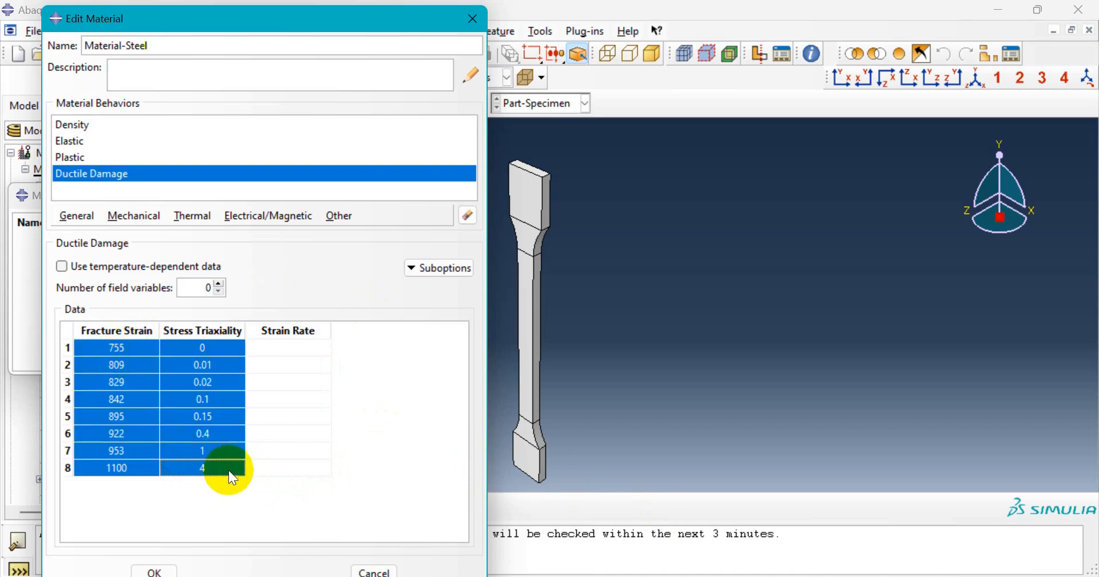
click(229, 469)
click(137, 344)
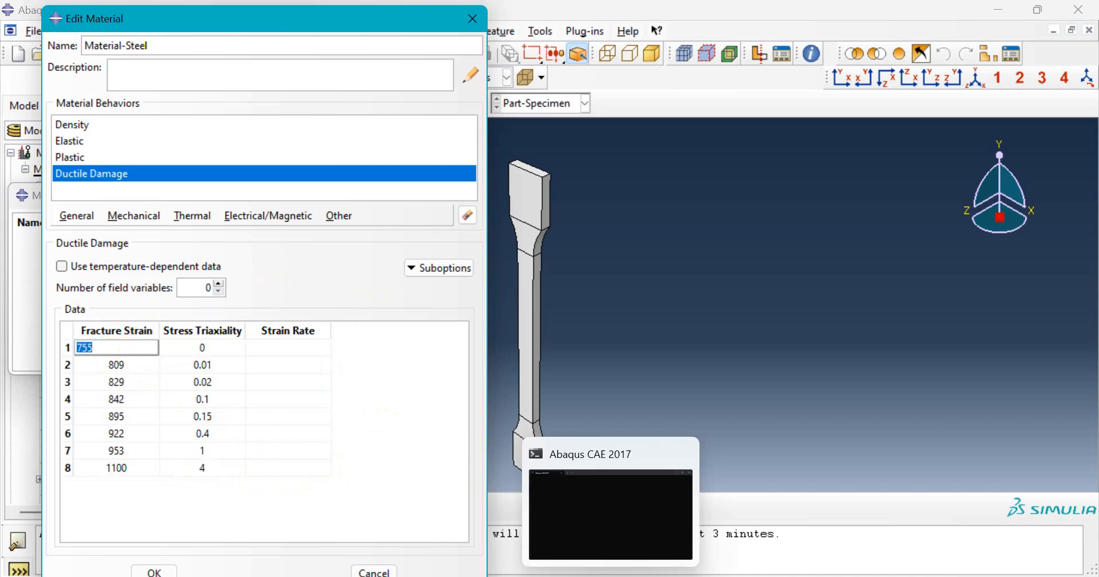
- Copy Excel cells D3:F4 (strain 1 and 0.5, triaxiality 0 and 0.4, rate 30) again
click(723, 576)
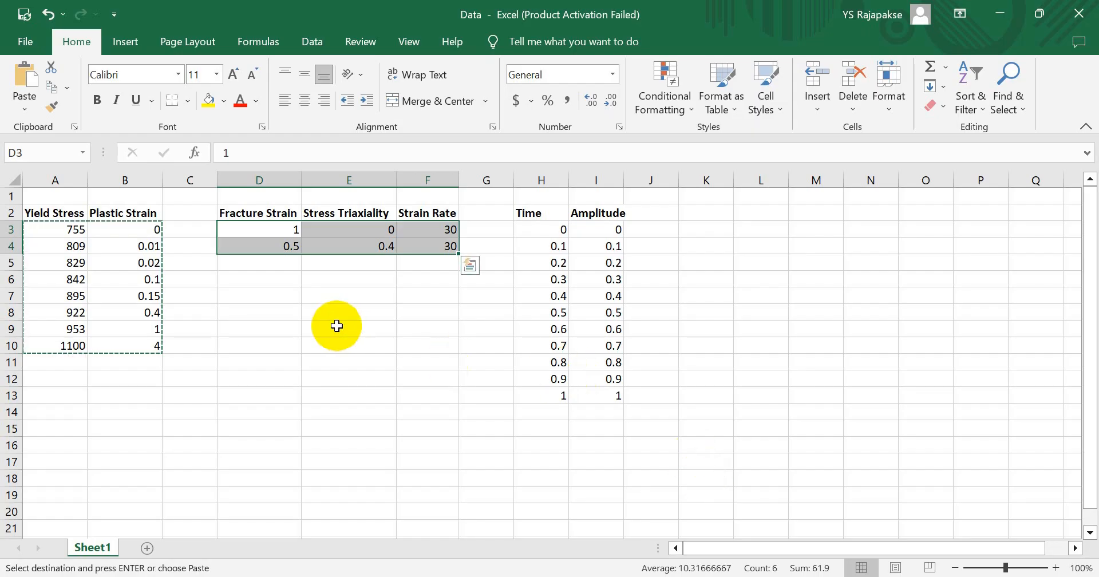
click(337, 325)
drag(274, 229, 423, 246)
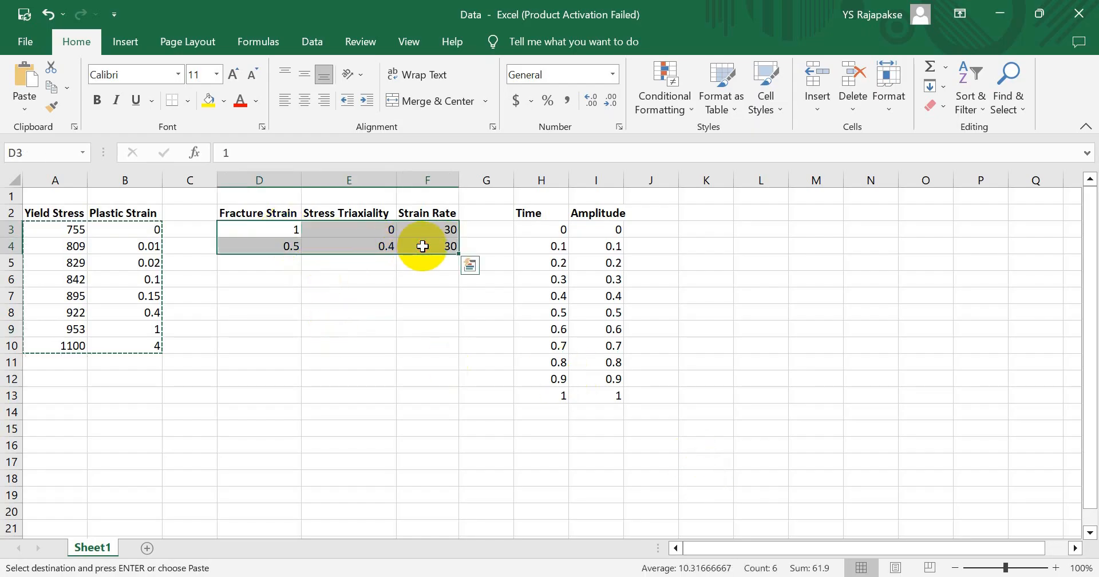
key(ctrl+q)
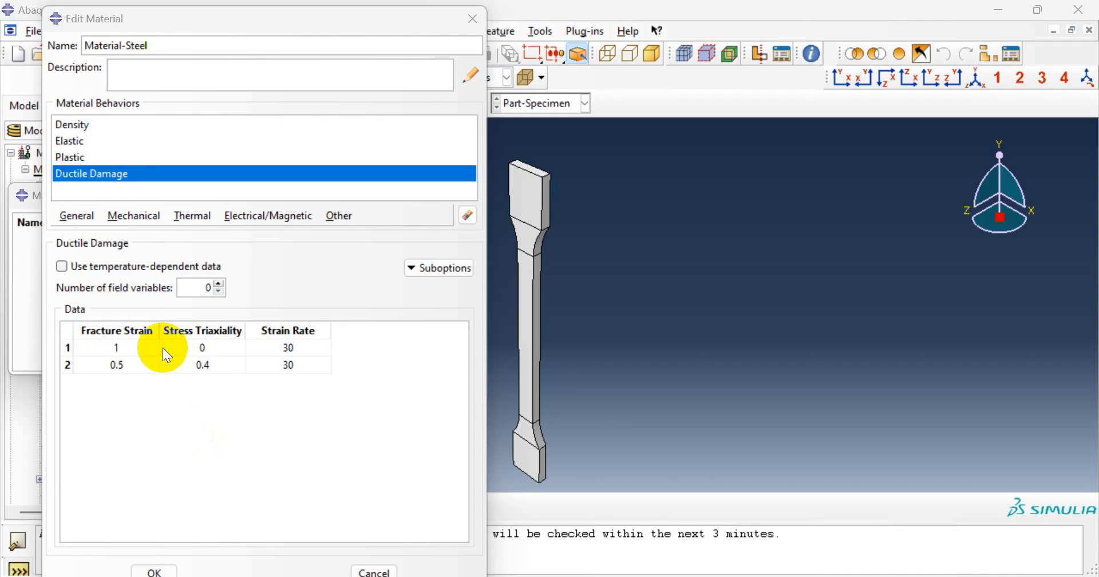
- Add a Damage Evolution suboption with displacement at failure 0.02
click(435, 268)
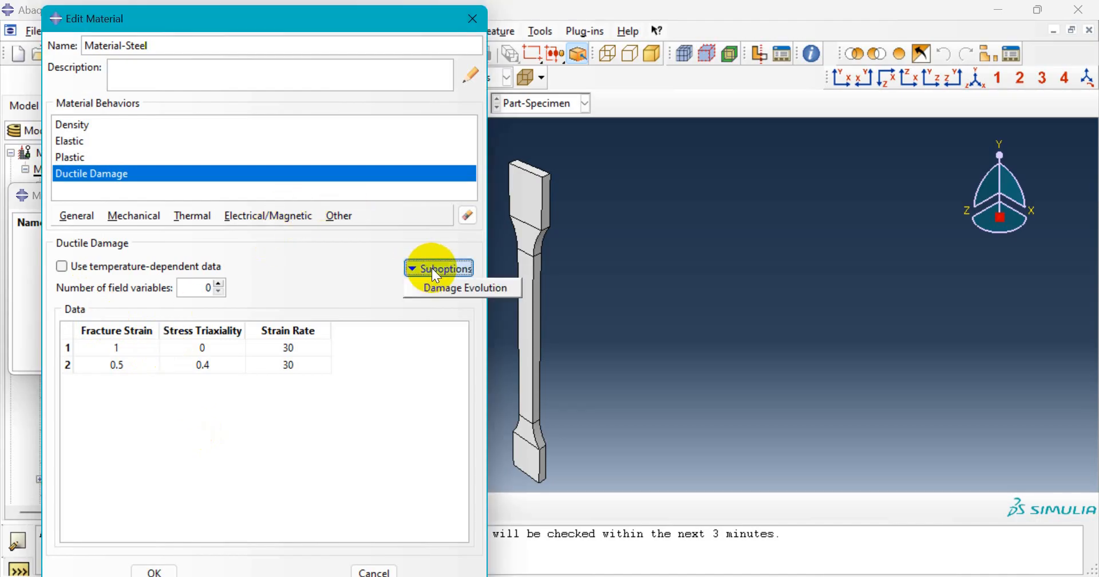
click(466, 287)
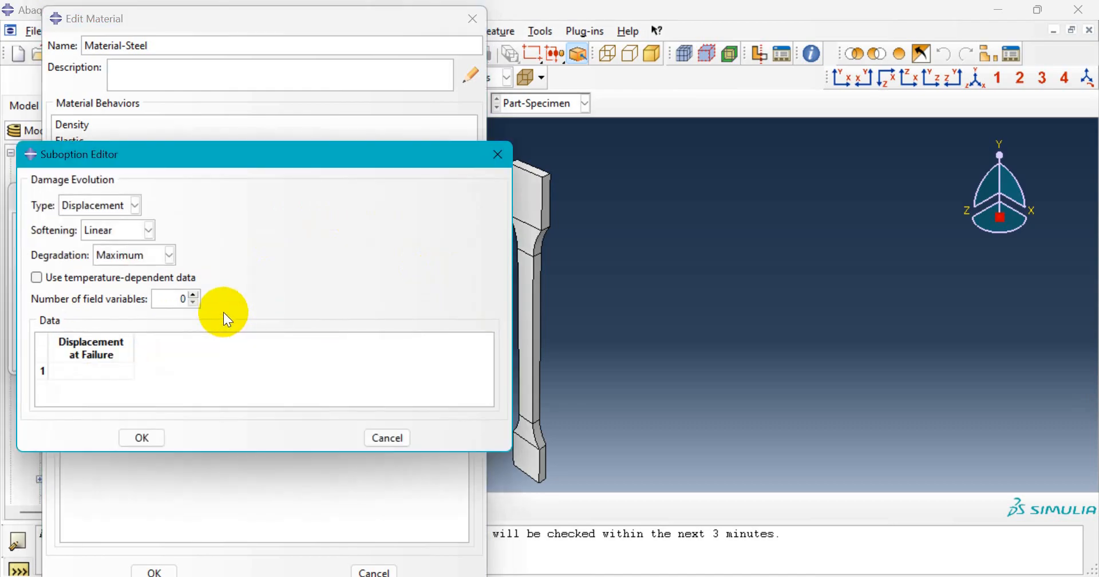
click(75, 371)
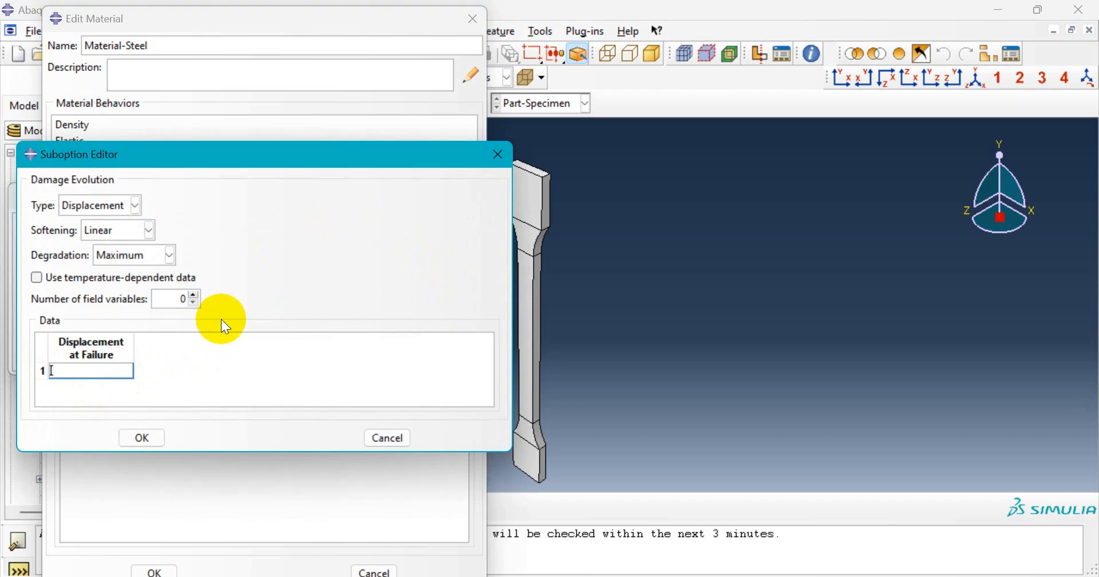
text(.02)
click(146, 438)
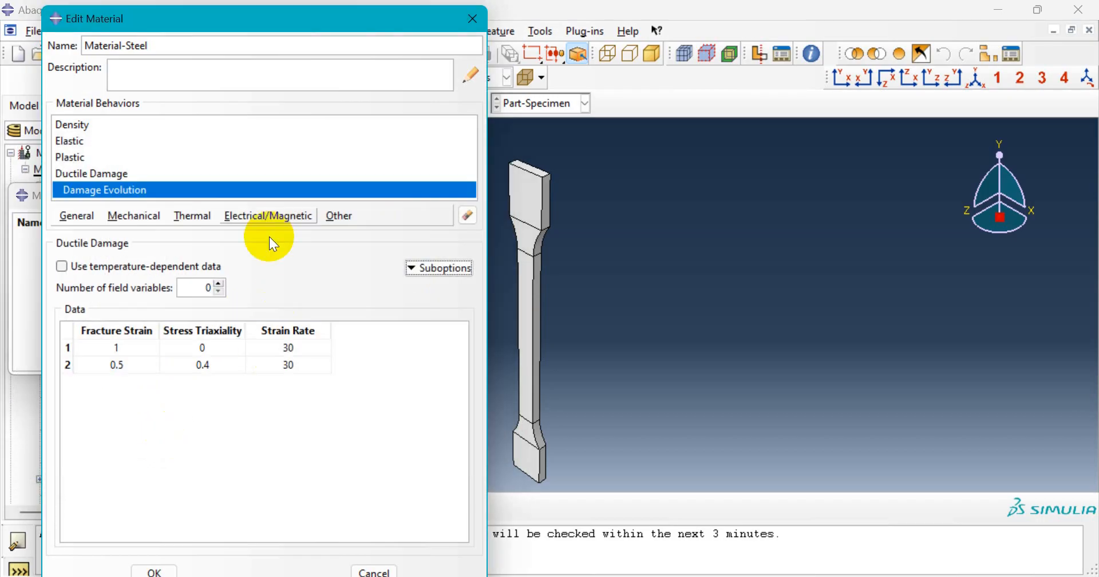
- Save Material-Steel with OK and dismiss the Material Manager
drag(248, 21, 247, 16)
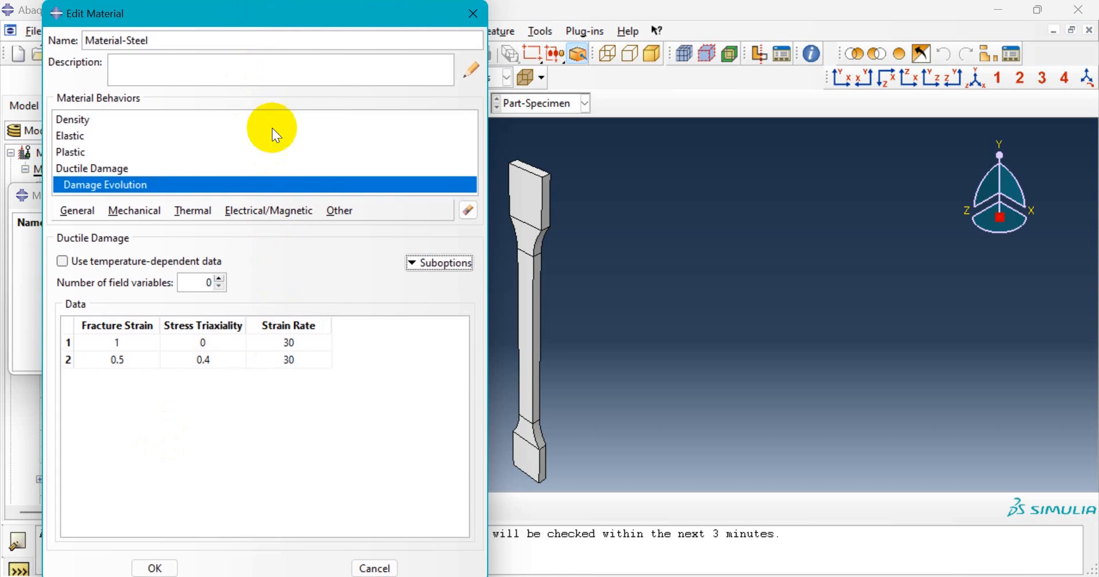
click(155, 568)
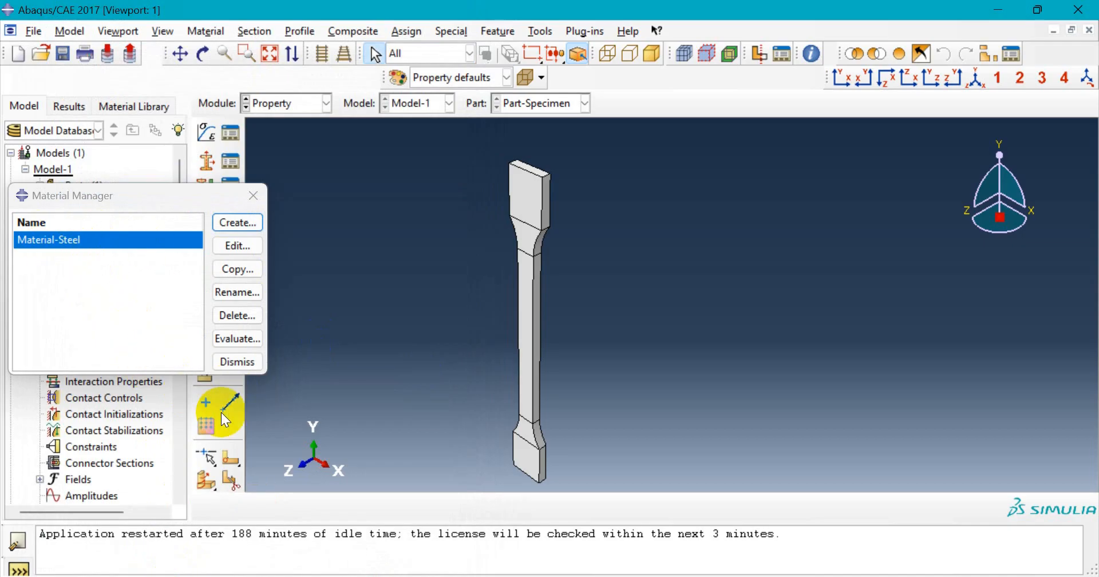
click(251, 367)
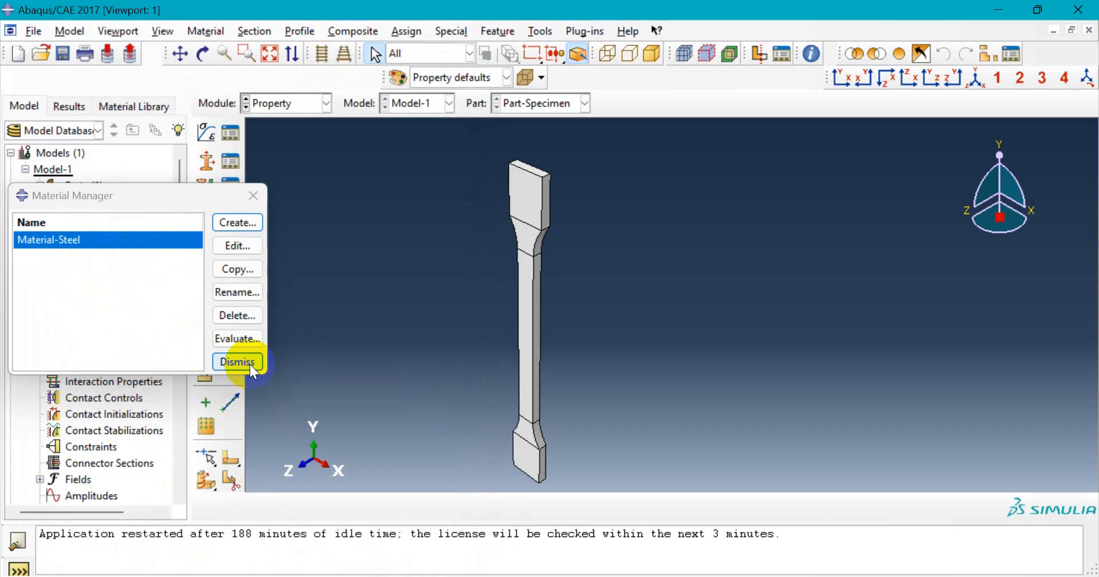
click(252, 368)
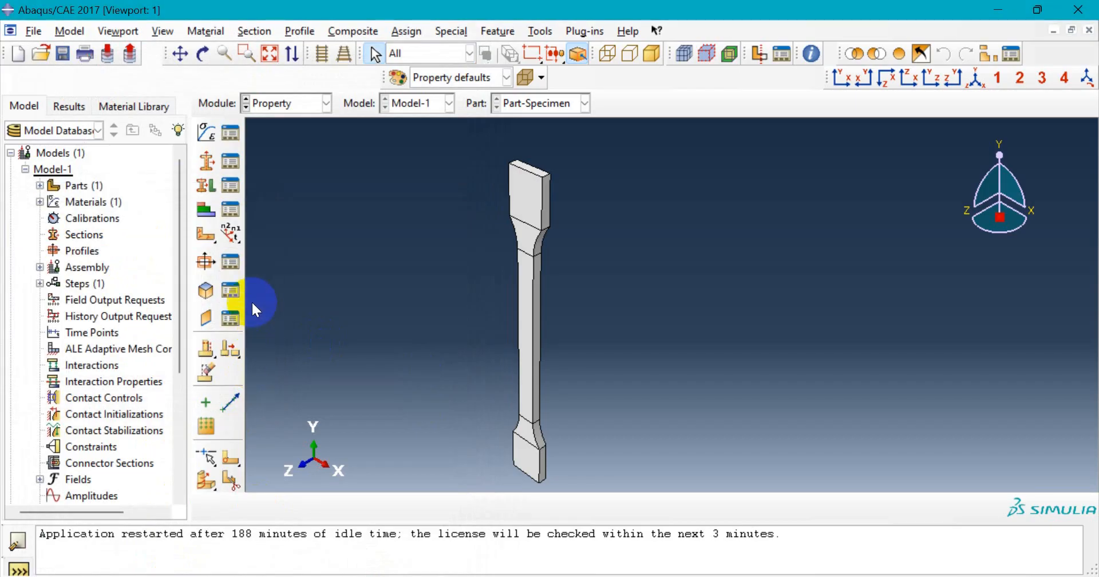
- Create the solid homogeneous section 'Section-Specimen' using Material-Steel, then close the Section Manager
click(231, 162)
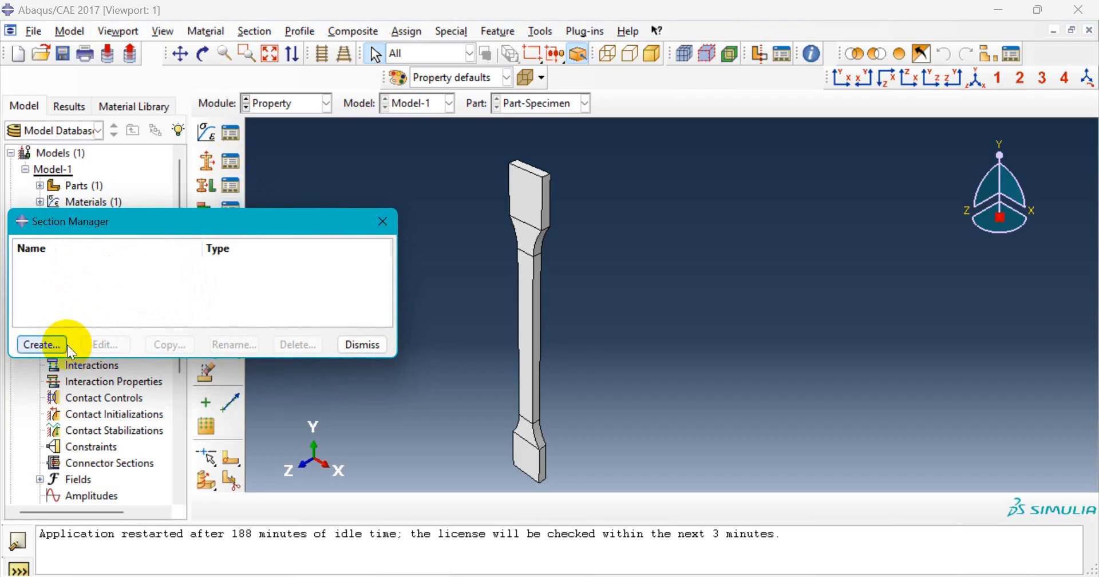
click(61, 344)
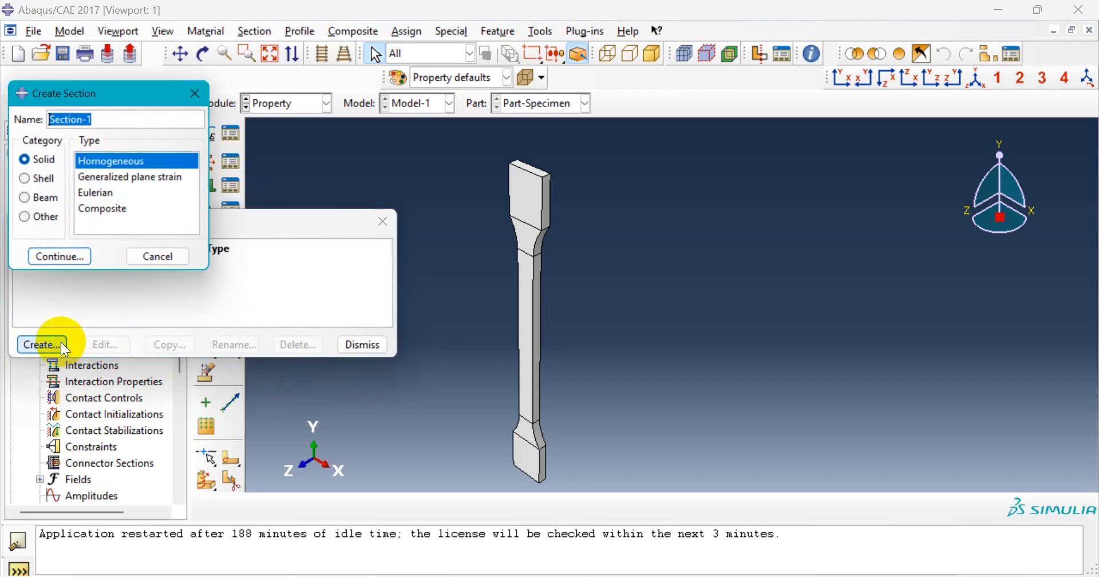
click(129, 120)
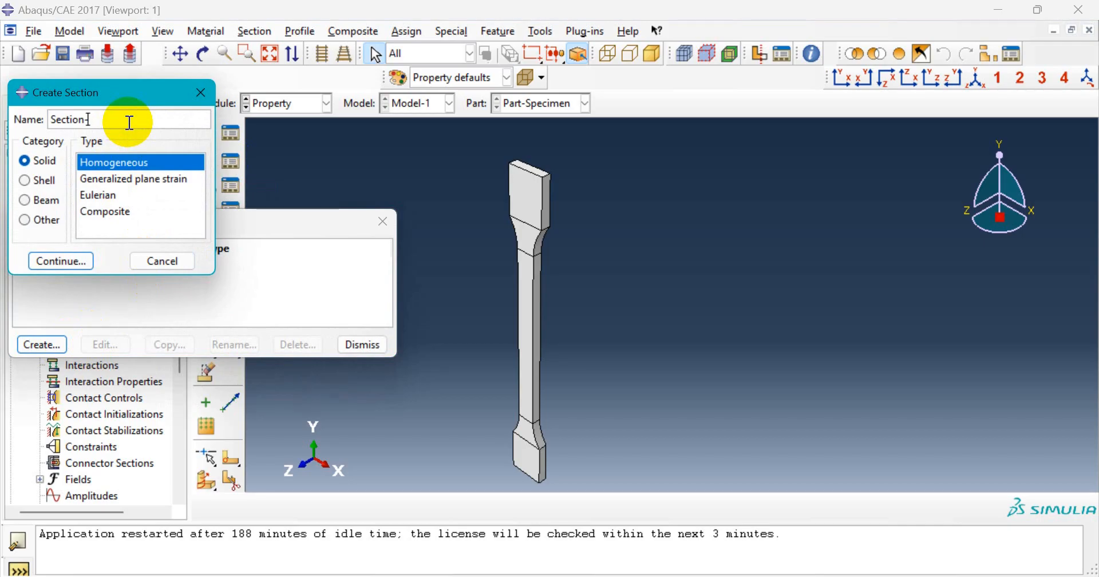
text(Specimen)
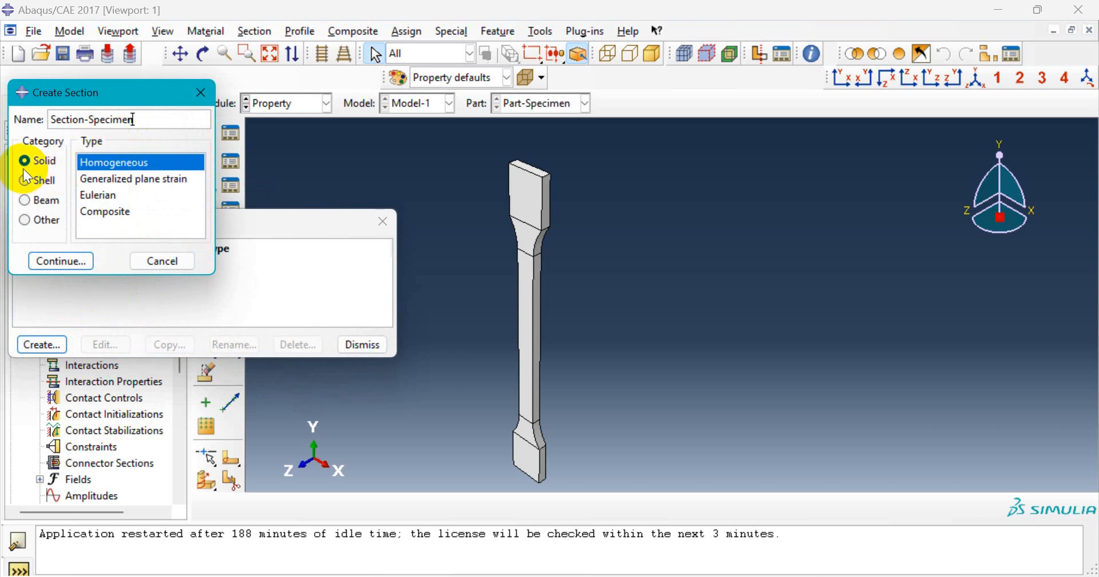
click(84, 266)
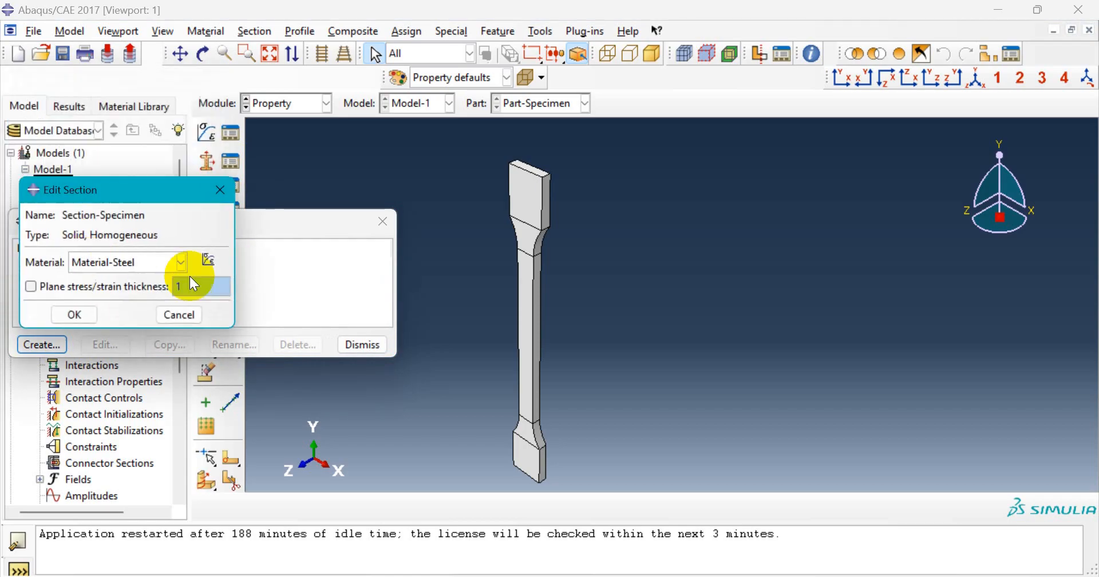
click(169, 263)
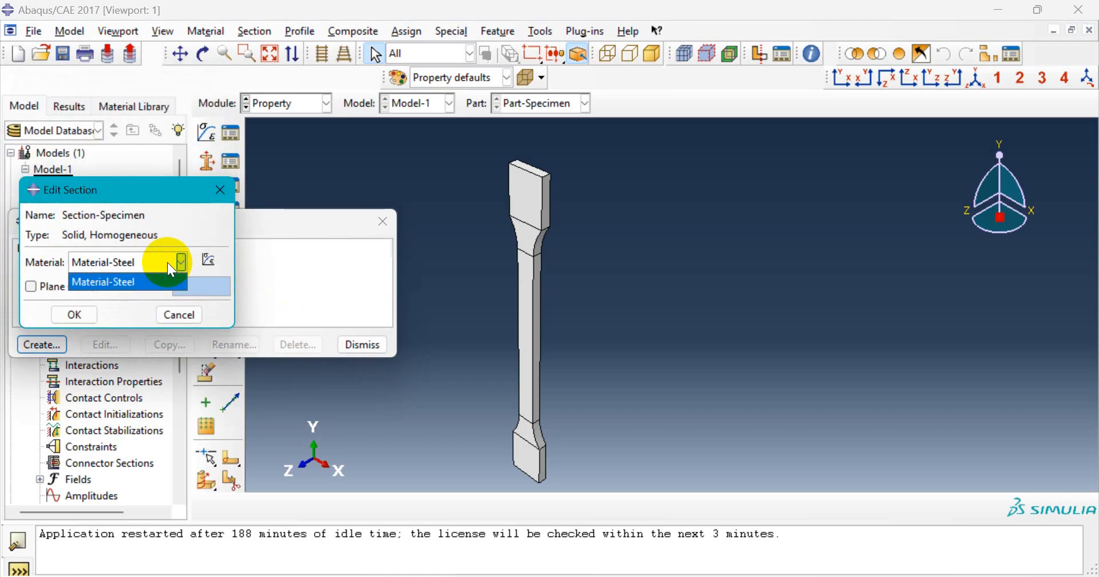
click(167, 262)
click(180, 261)
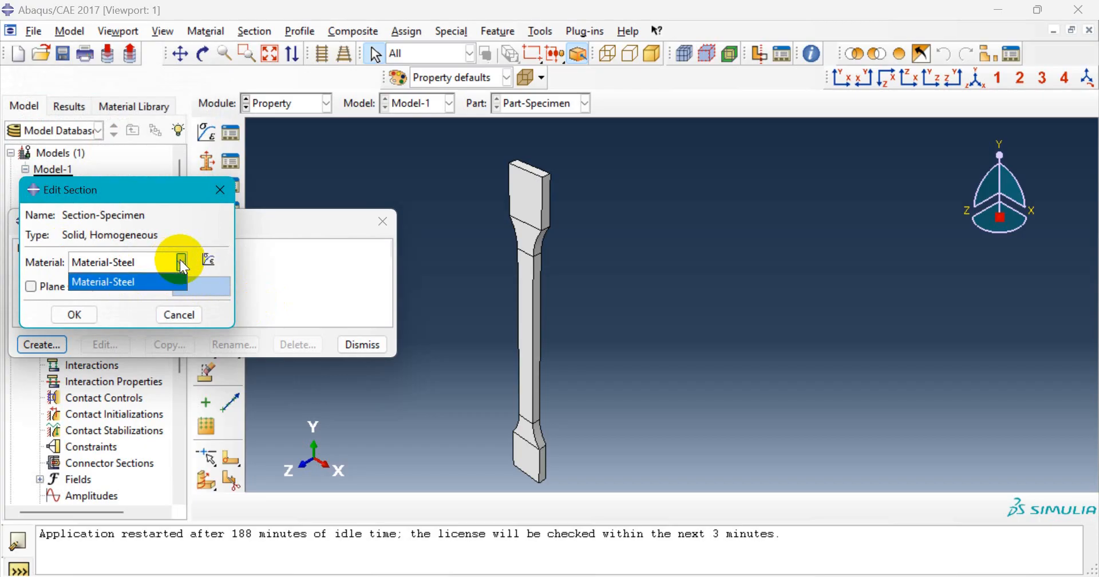
click(176, 260)
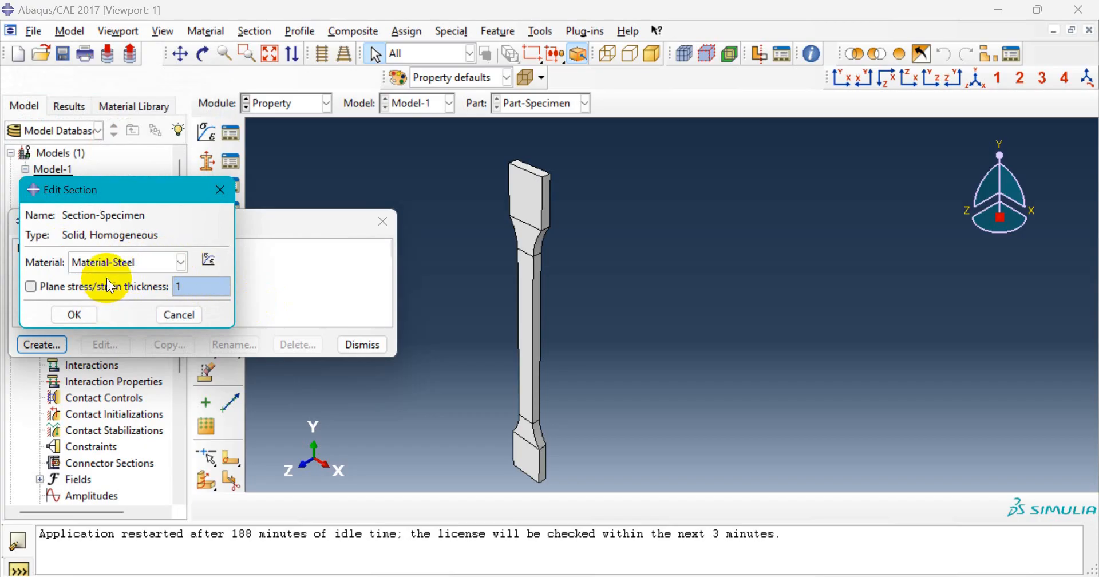
click(74, 315)
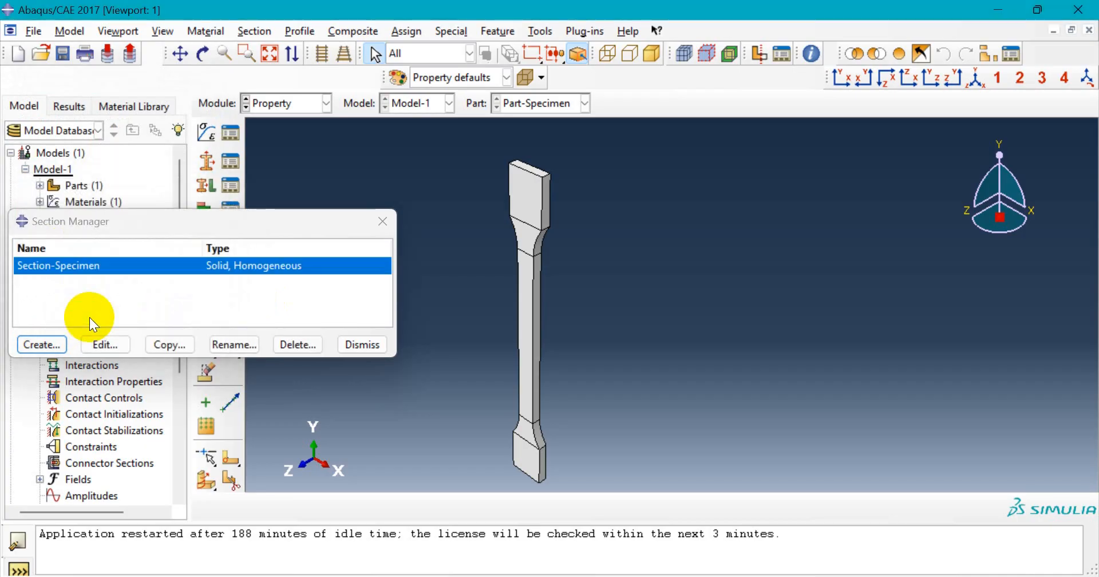
drag(98, 223, 117, 216)
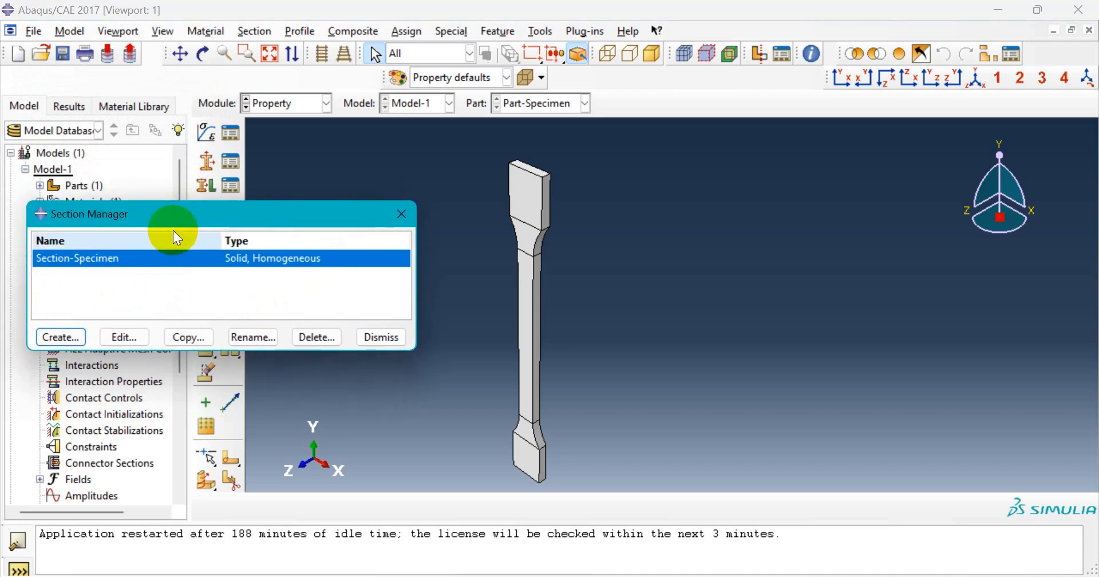
click(376, 338)
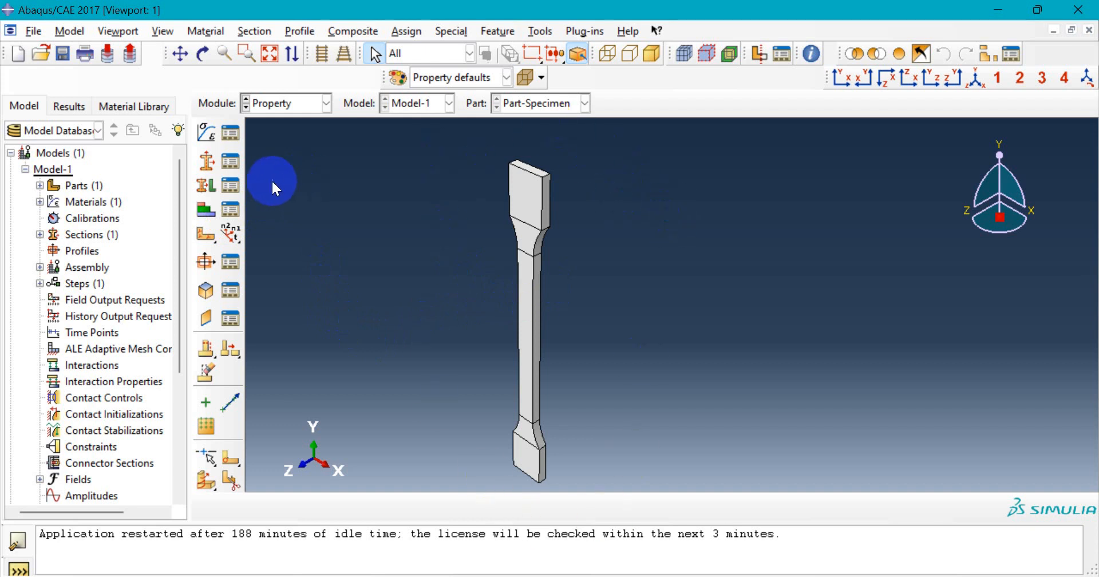
- Pick the whole dogbone specimen as the region for section assignment, without creating a set
click(211, 185)
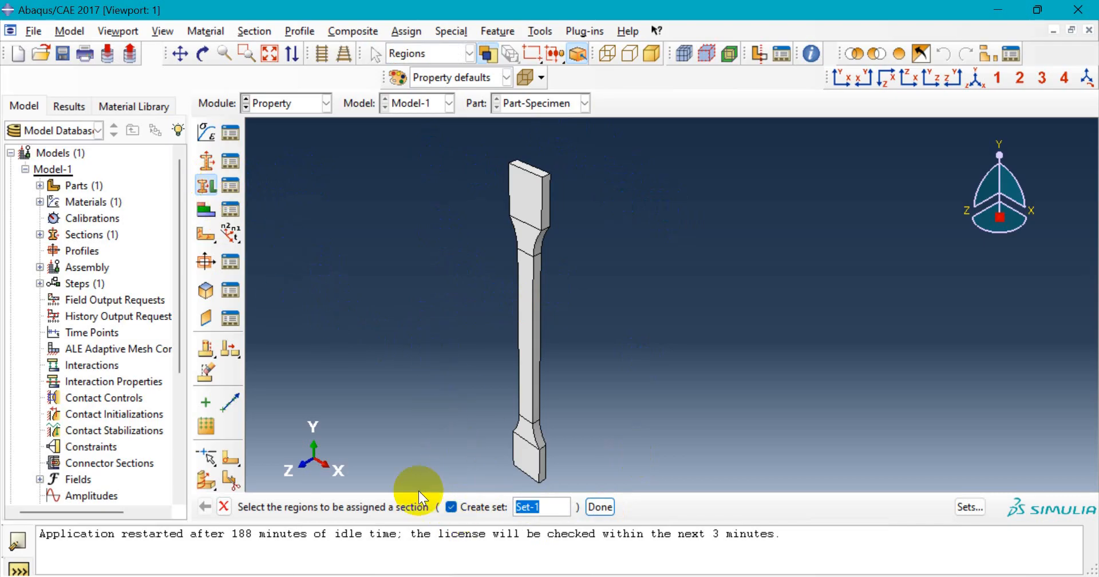
click(452, 507)
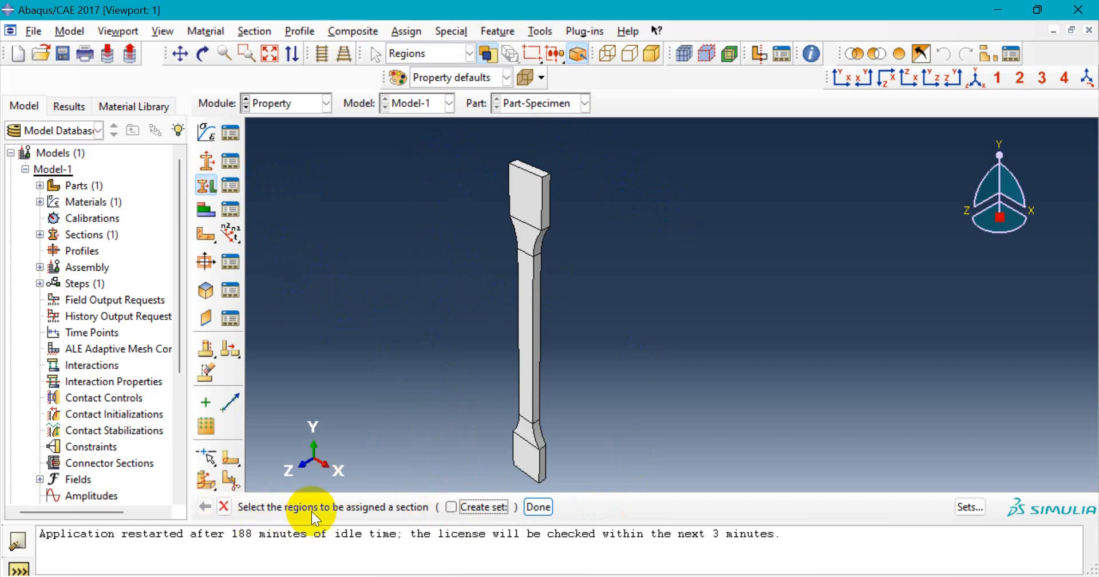
drag(484, 166, 602, 488)
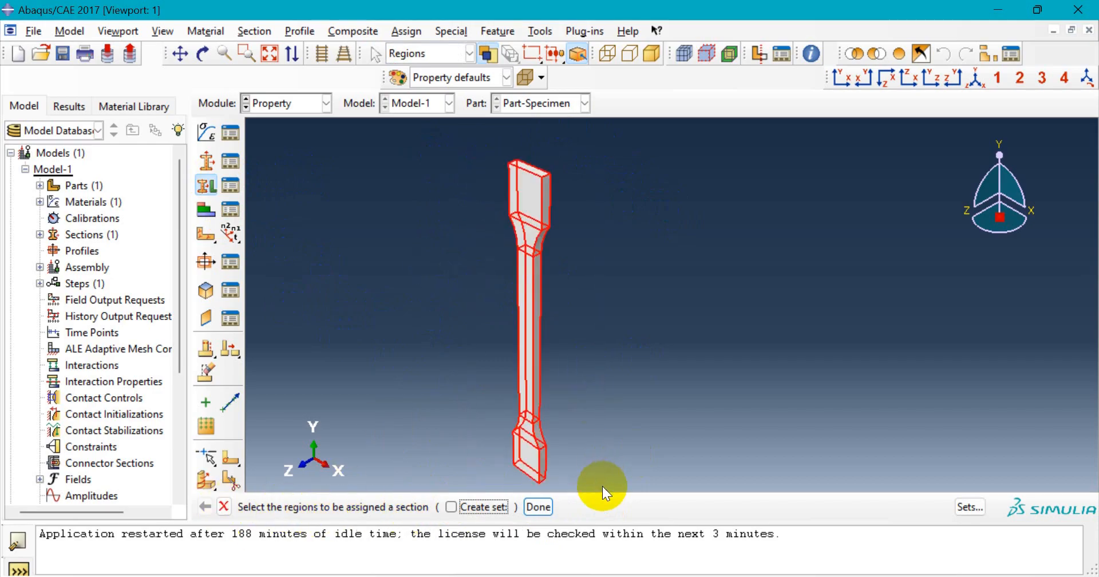
click(538, 507)
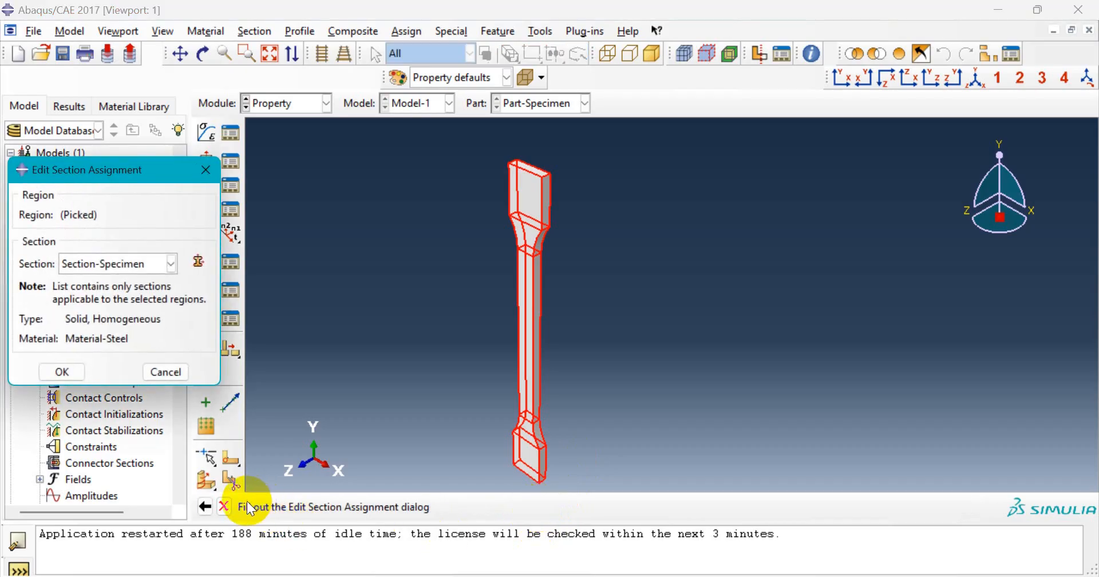
- Assign Section-Specimen to the picked region and end the Assign Section tool
drag(121, 178, 150, 171)
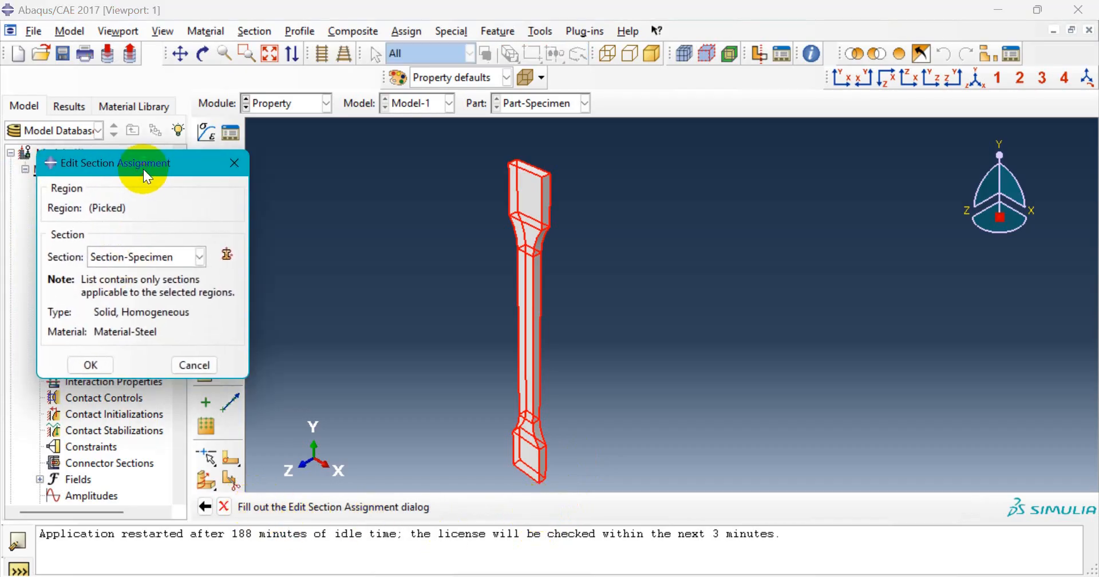
click(168, 261)
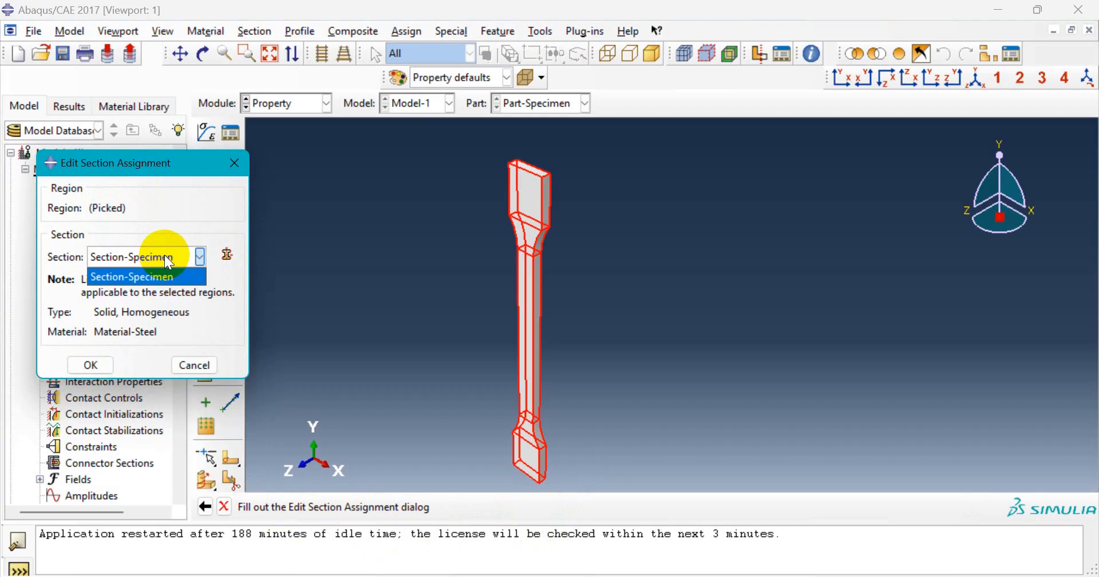
click(170, 261)
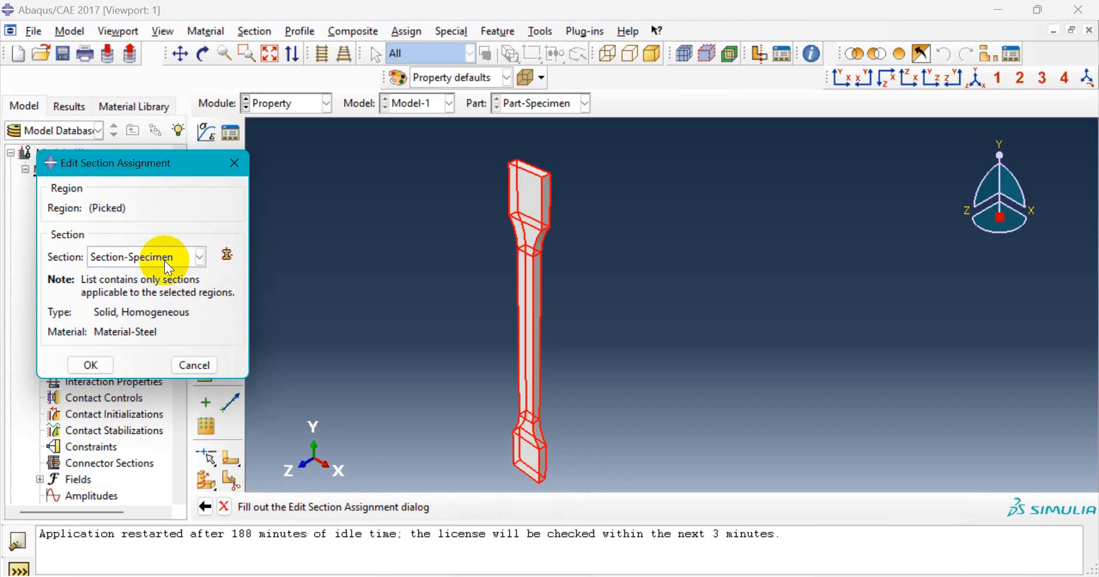
click(163, 260)
click(126, 271)
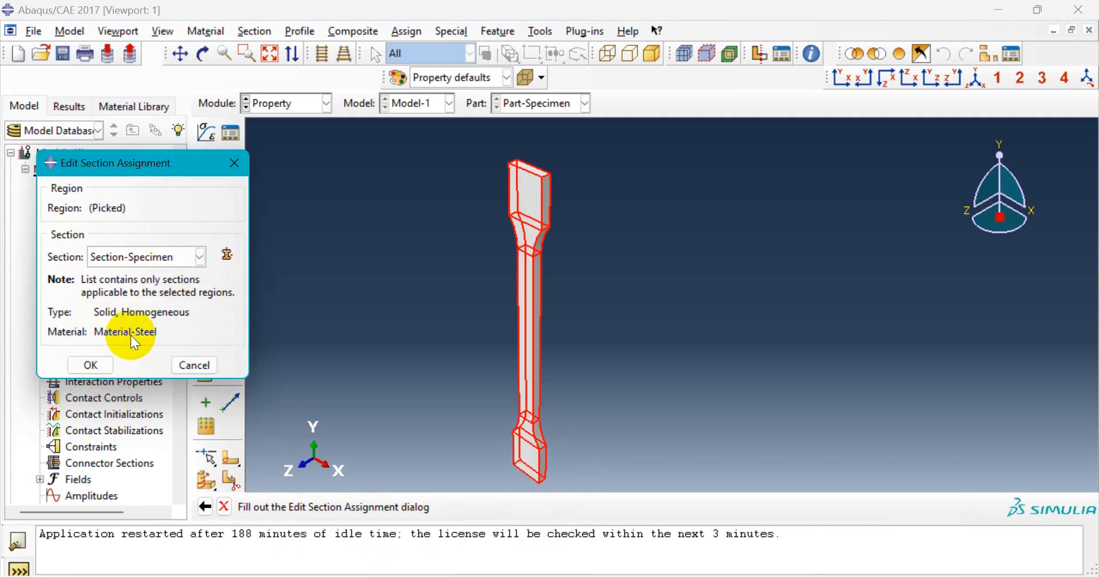
click(80, 368)
scroll(506, 277, down, 3)
scroll(521, 279, up, 4)
scroll(523, 279, down, 3)
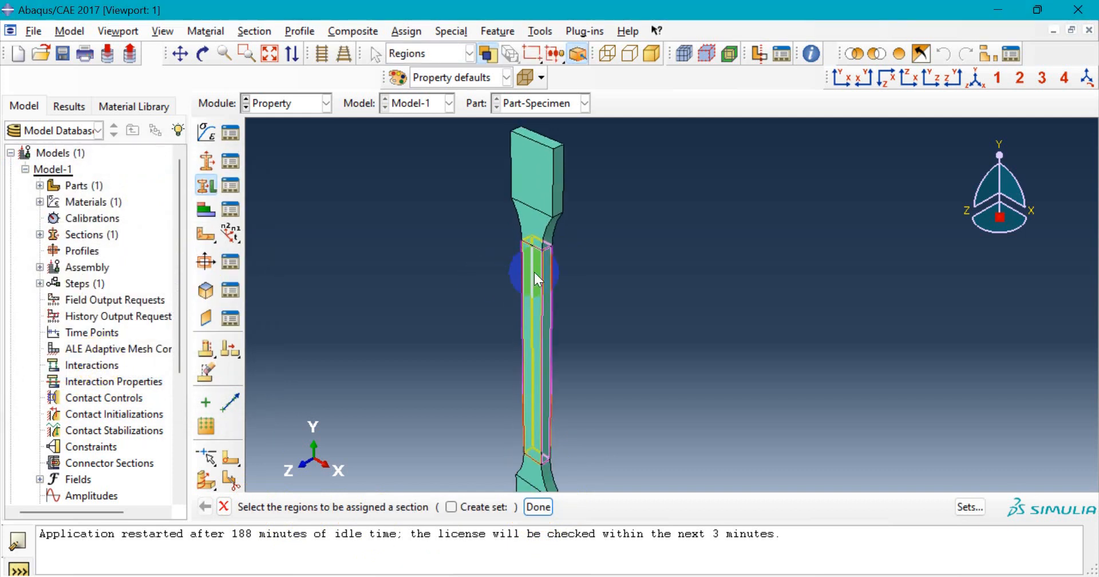
scroll(521, 210, up, 3)
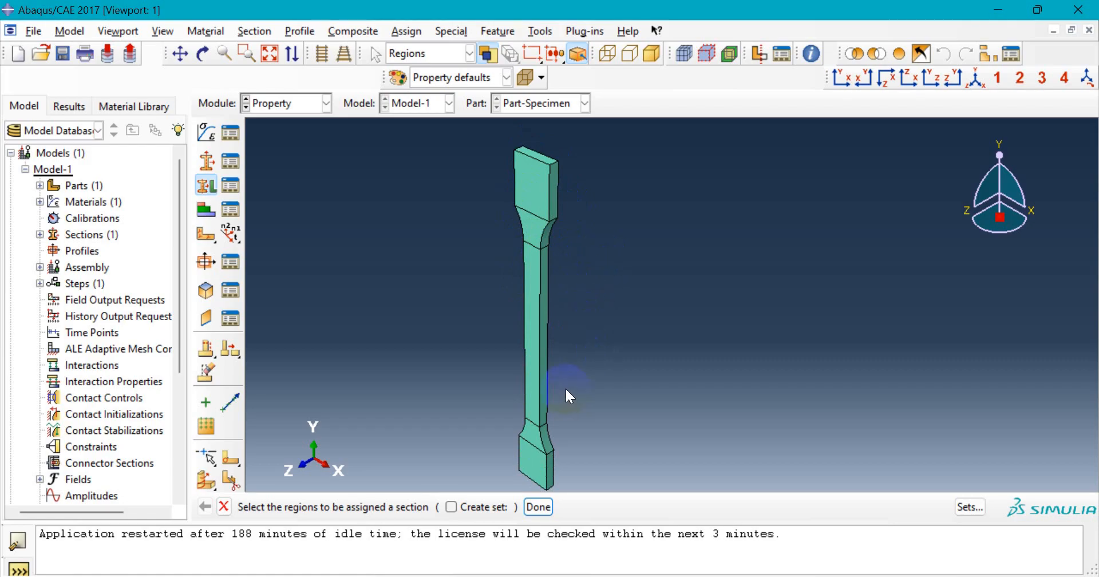
key(Escape)
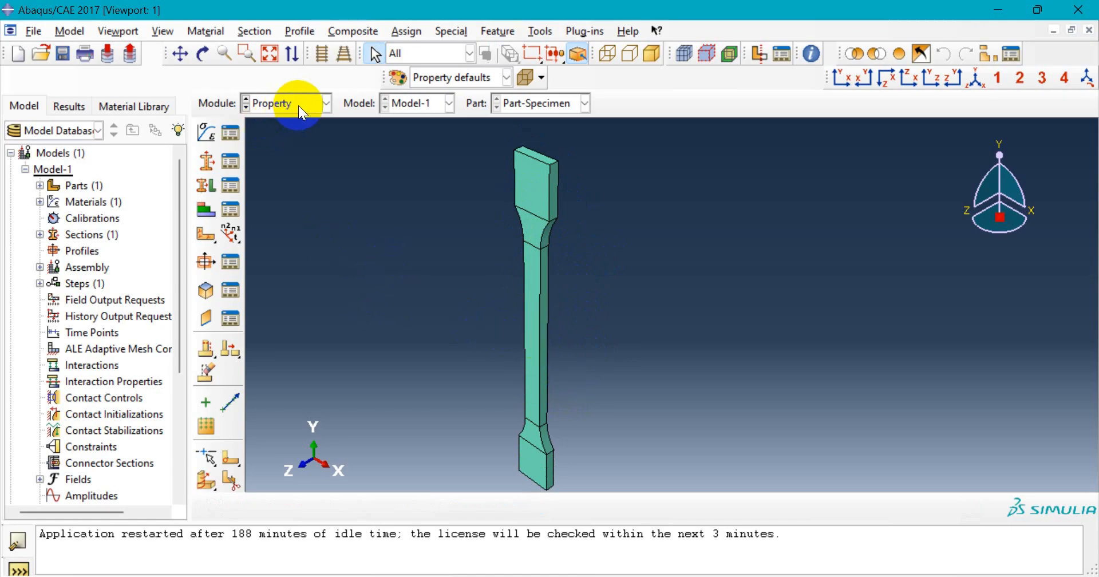
- In the Assembly module, create a dependent instance of Part-Specimen
click(316, 105)
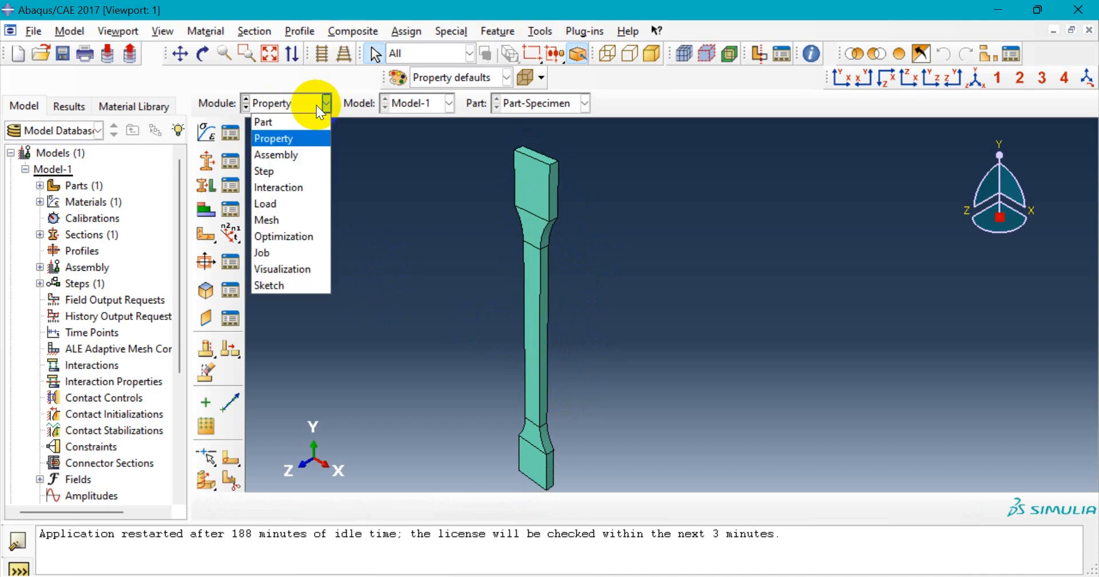
click(308, 155)
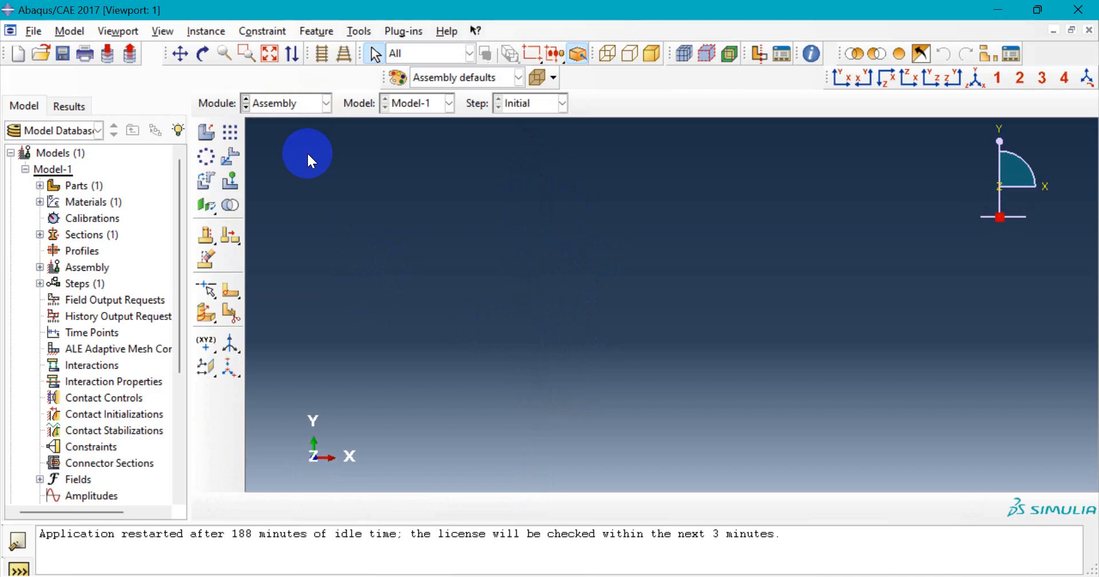
click(210, 136)
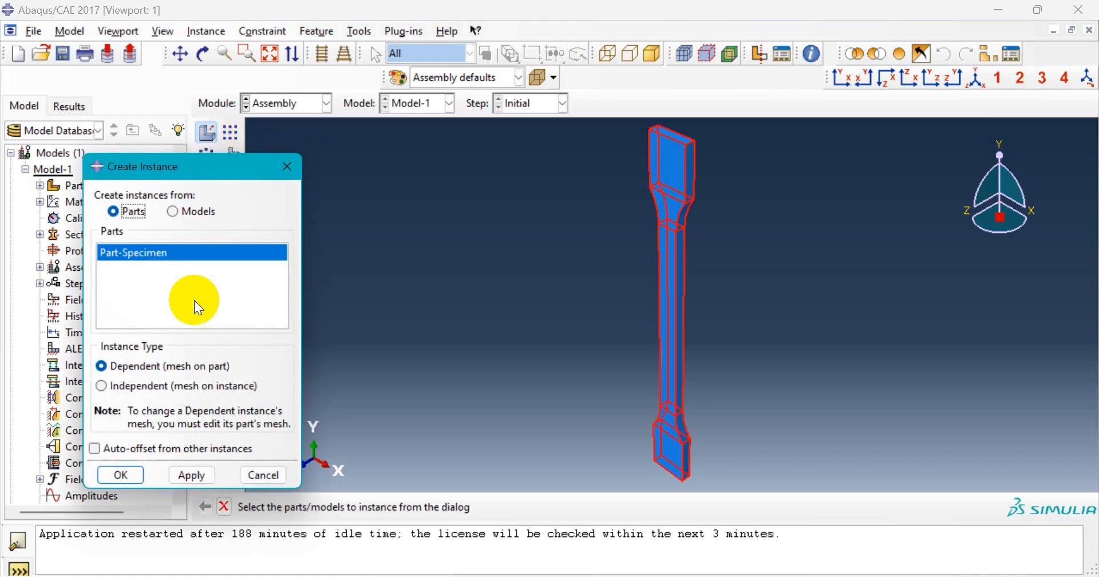
click(163, 254)
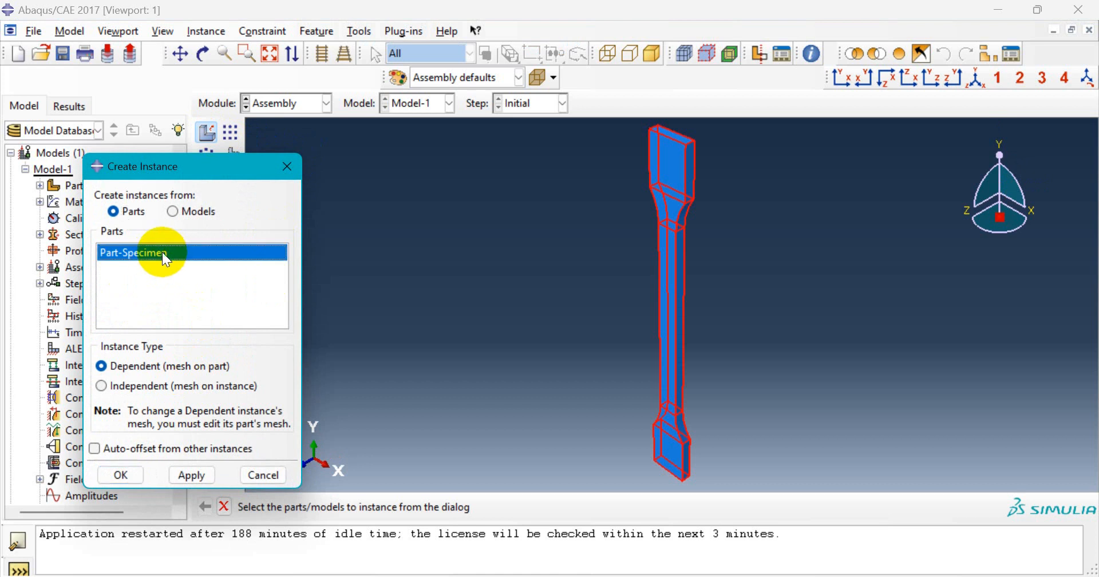
click(191, 475)
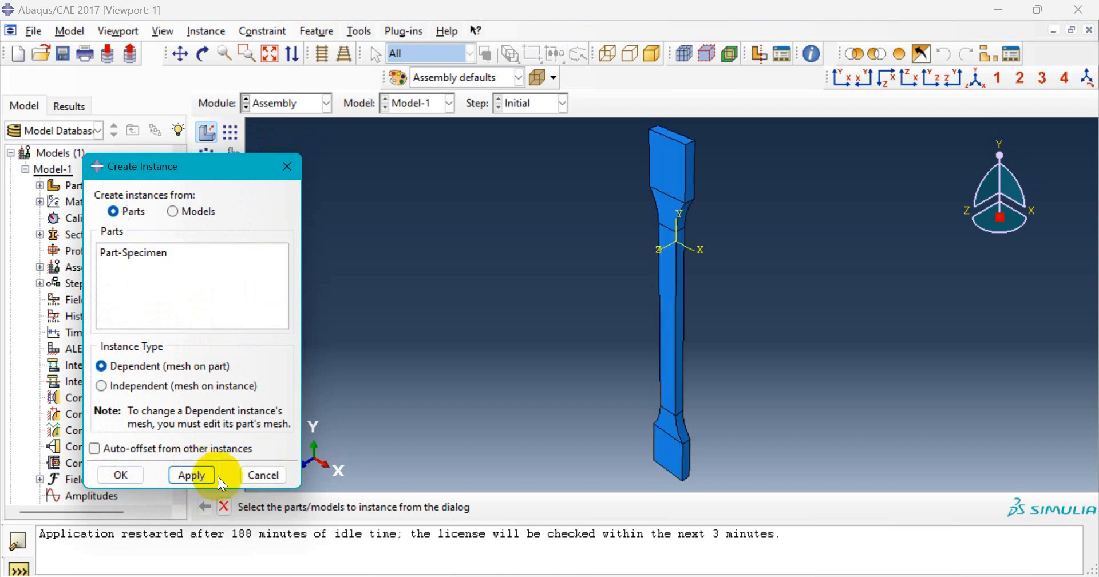
click(269, 475)
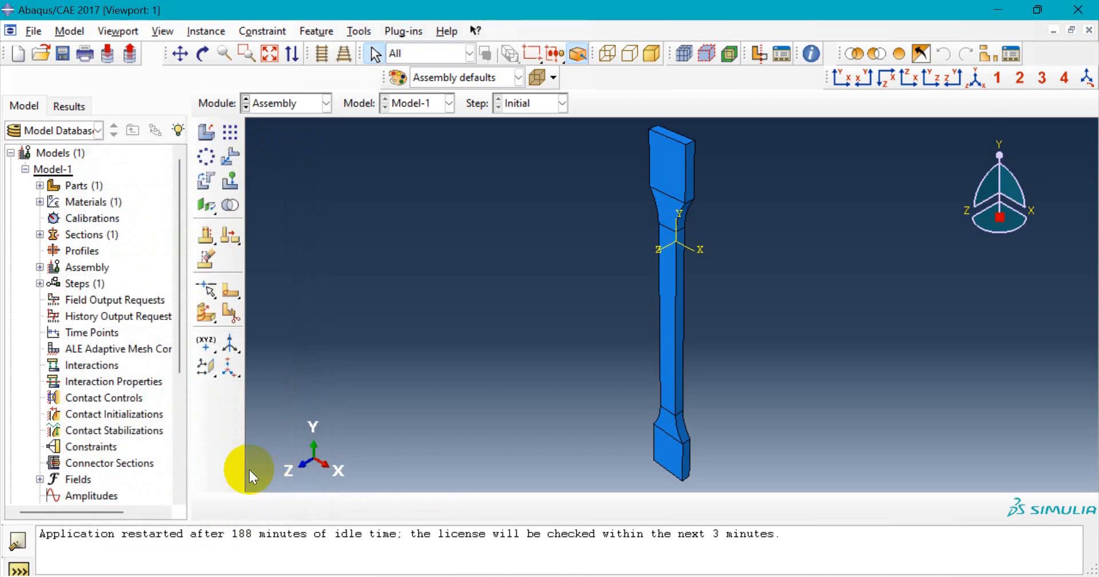
scroll(709, 150, down, 1)
scroll(709, 150, up, 1)
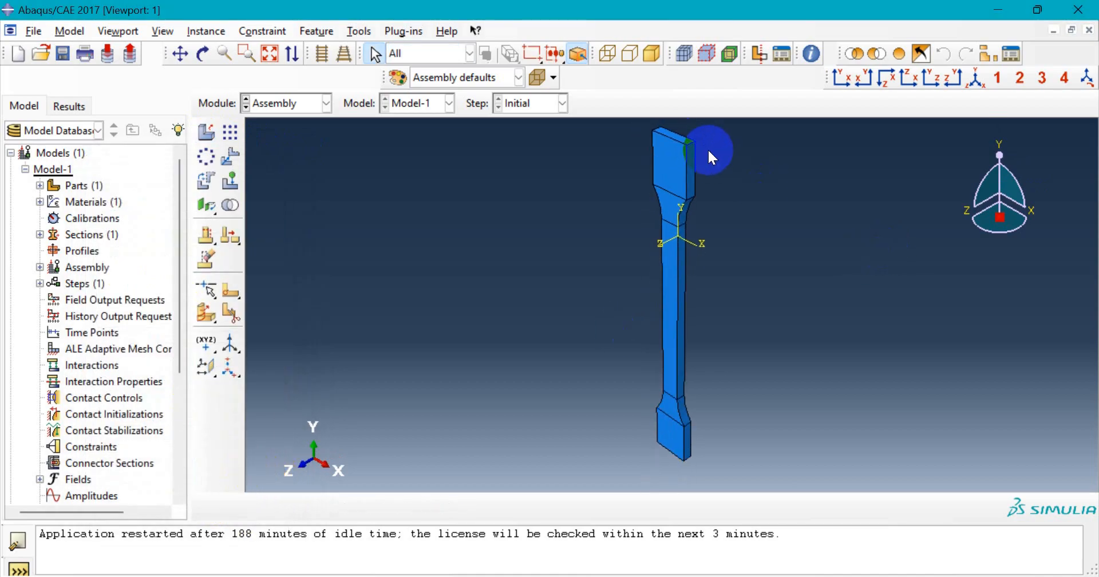
scroll(697, 227, down, 1)
scroll(676, 225, up, 3)
scroll(696, 143, down, 4)
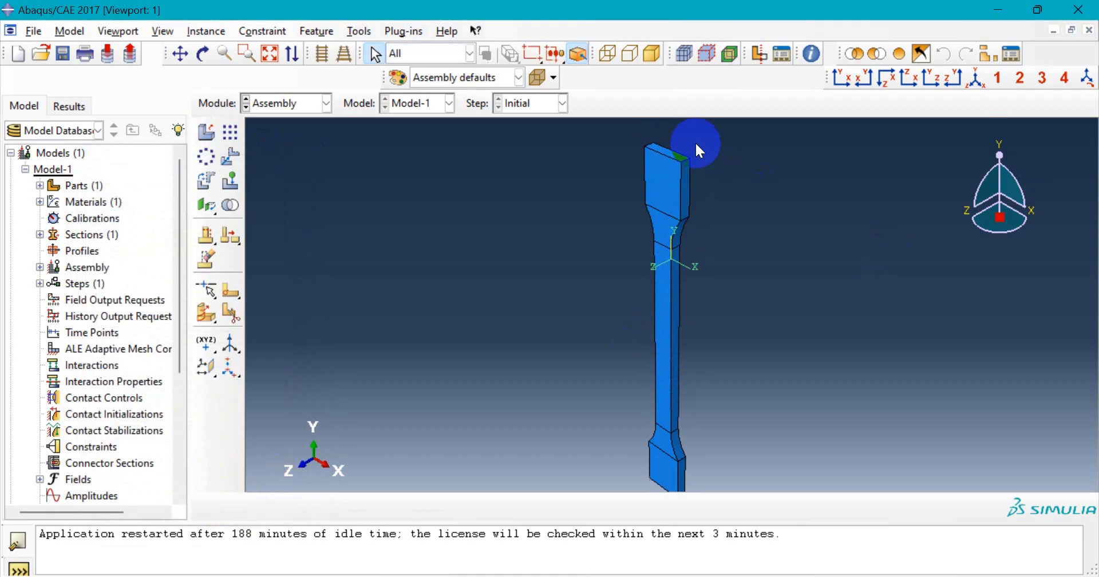
scroll(693, 158, up, 2)
scroll(704, 306, down, 2)
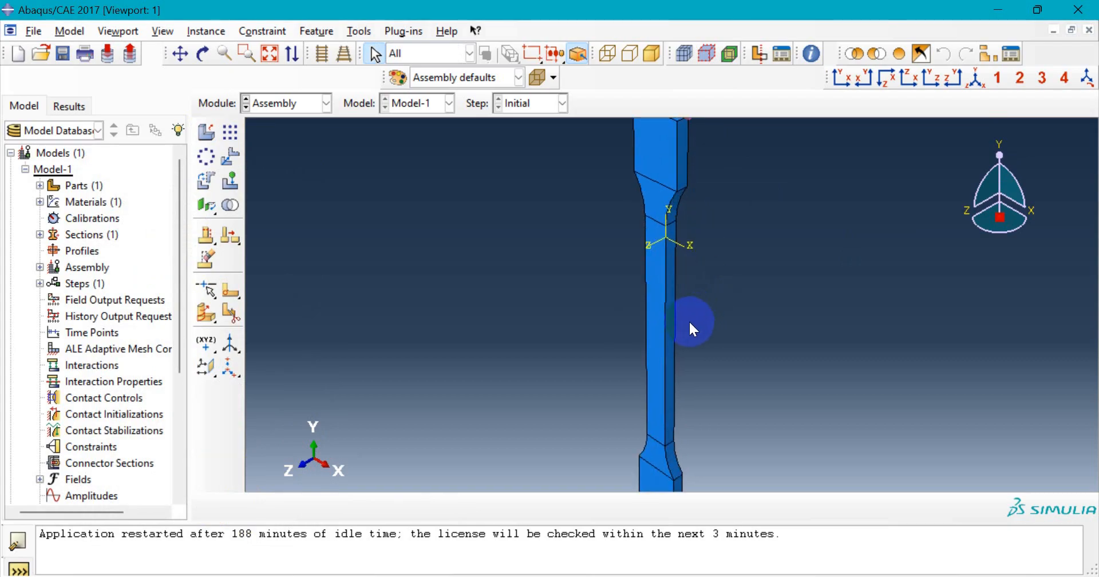
scroll(686, 321, up, 2)
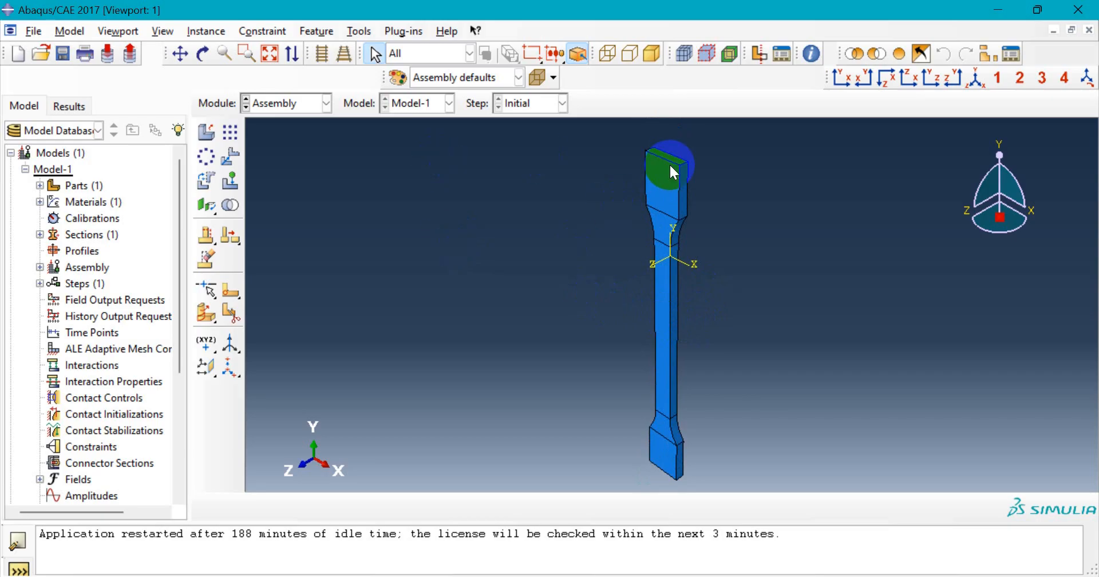
scroll(616, 282, down, 1)
scroll(616, 283, up, 2)
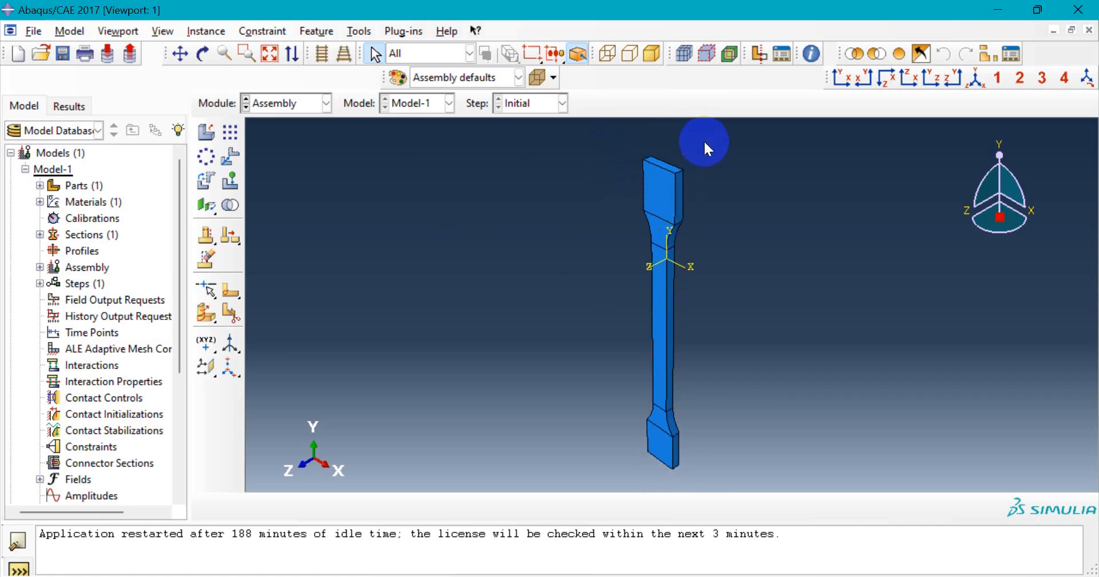
scroll(671, 129, down, 2)
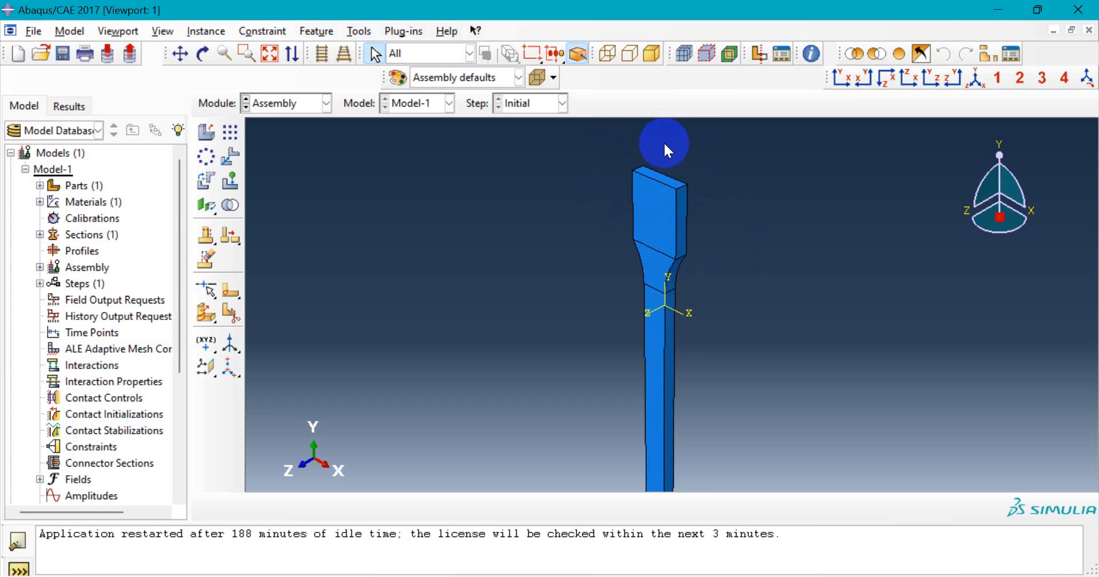
scroll(553, 290, up, 1)
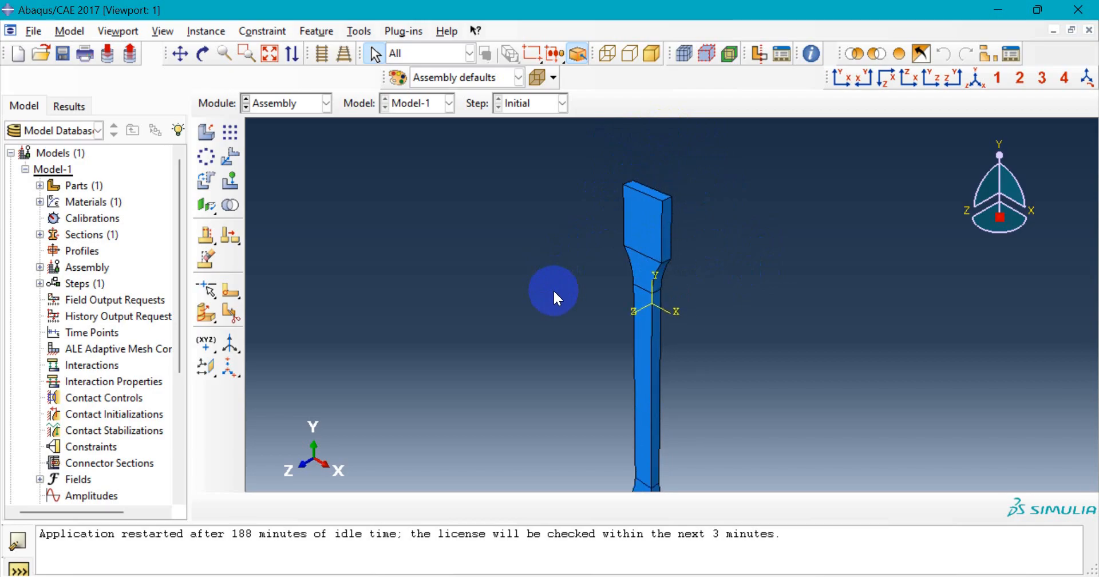
scroll(554, 292, up, 1)
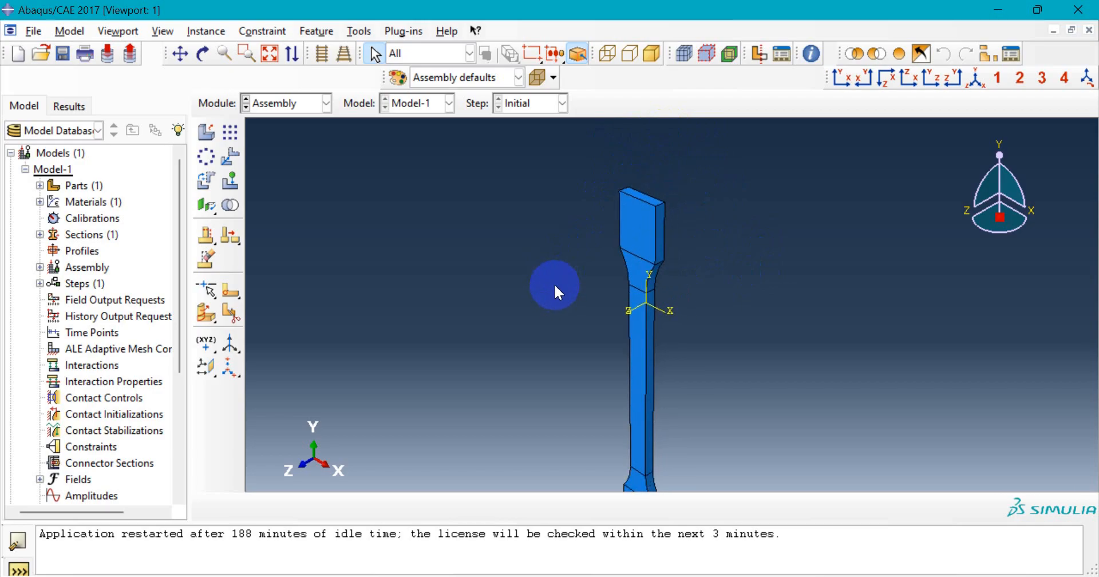
scroll(634, 189, down, 2)
scroll(637, 194, down, 1)
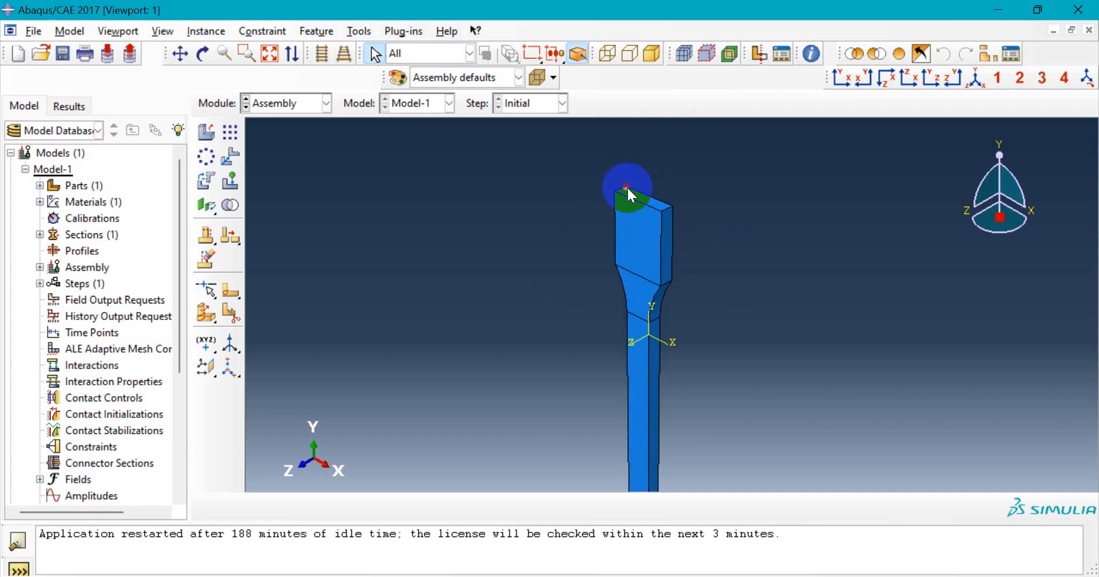
scroll(627, 187, down, 1)
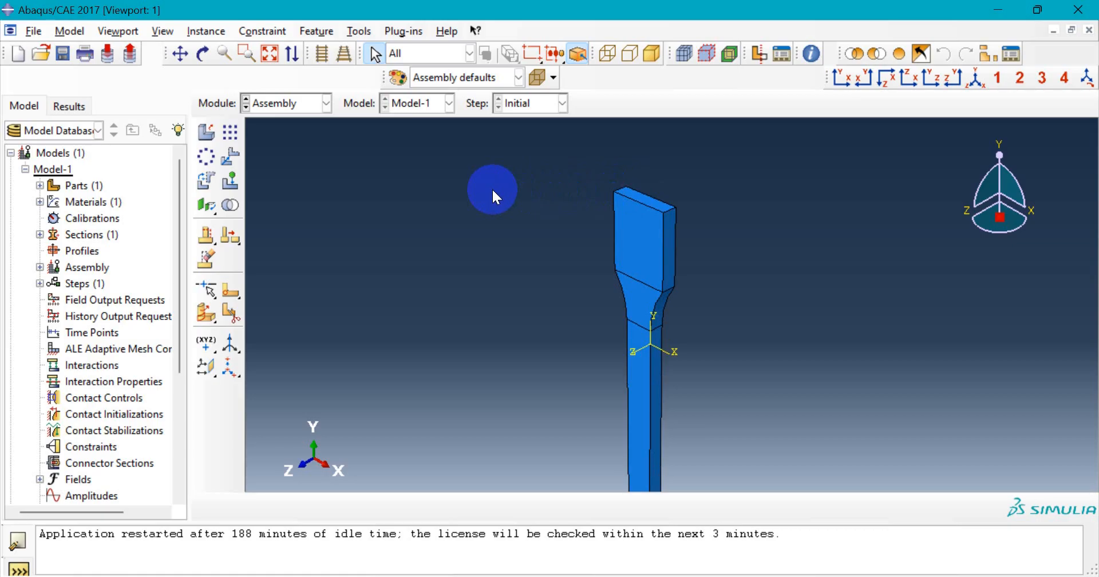
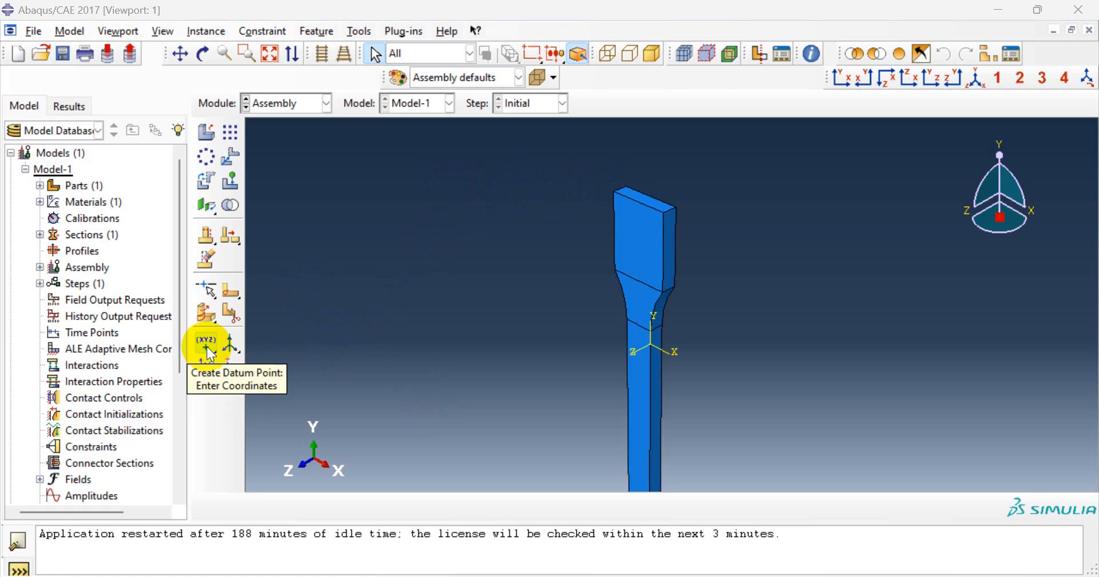
- Place a datum point midway between two vertices on the upper grip's top edge
click(208, 347)
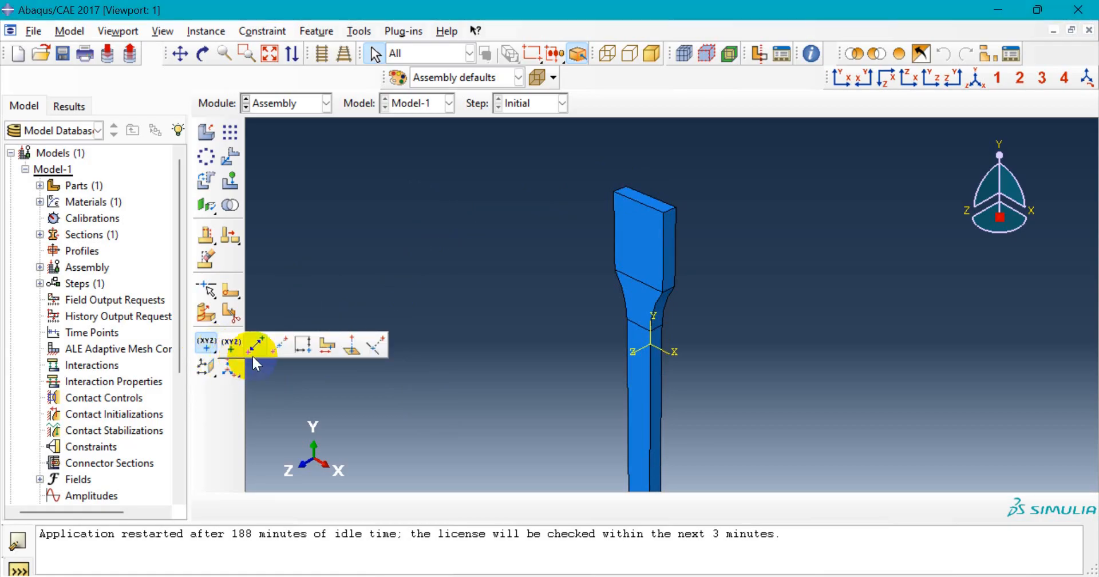
click(280, 346)
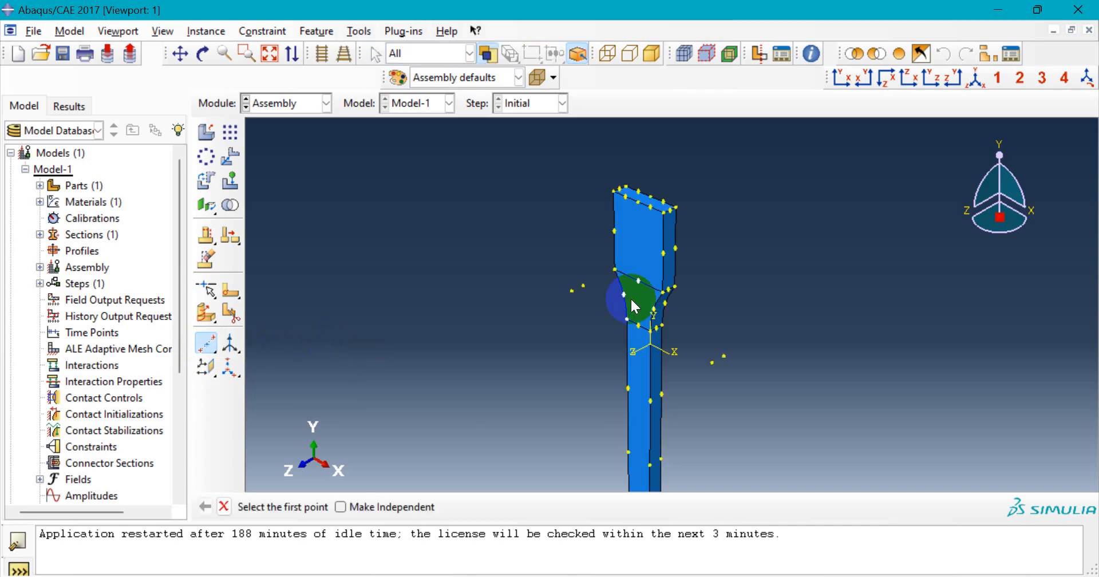
scroll(650, 180, up, 5)
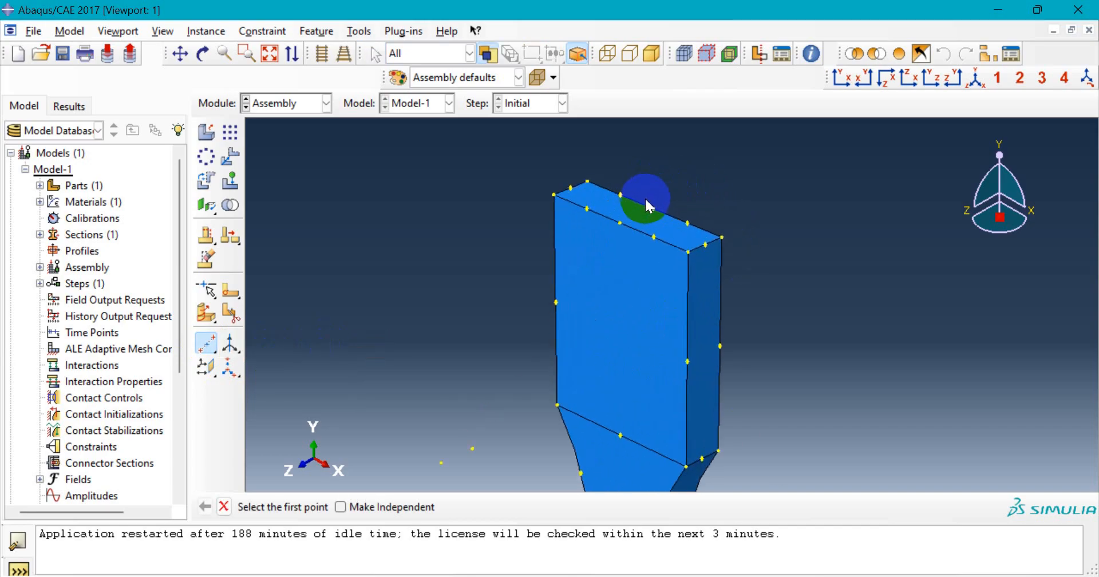
scroll(645, 207, up, 1)
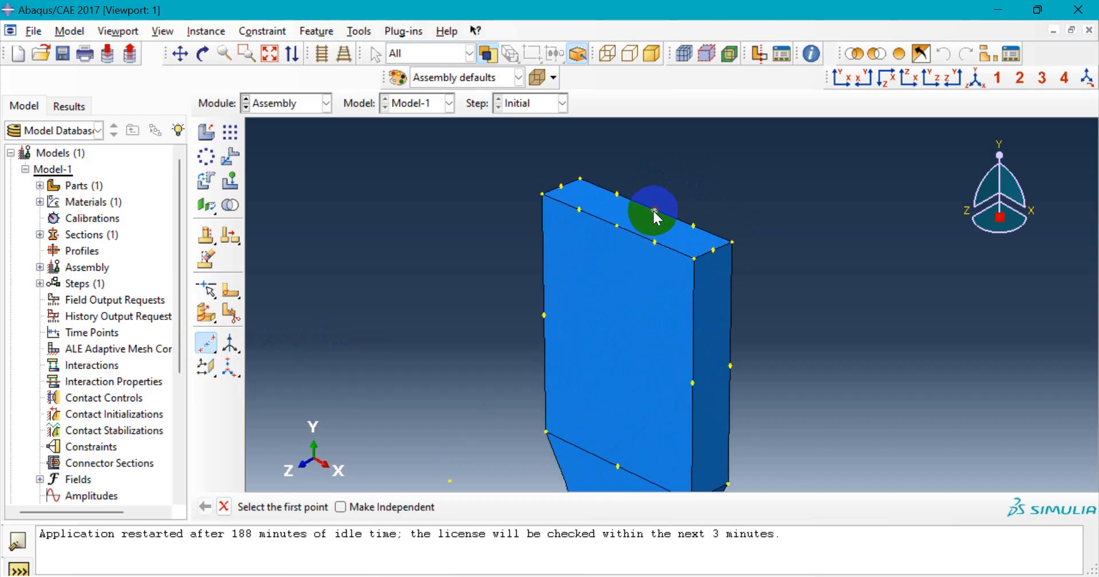
click(655, 210)
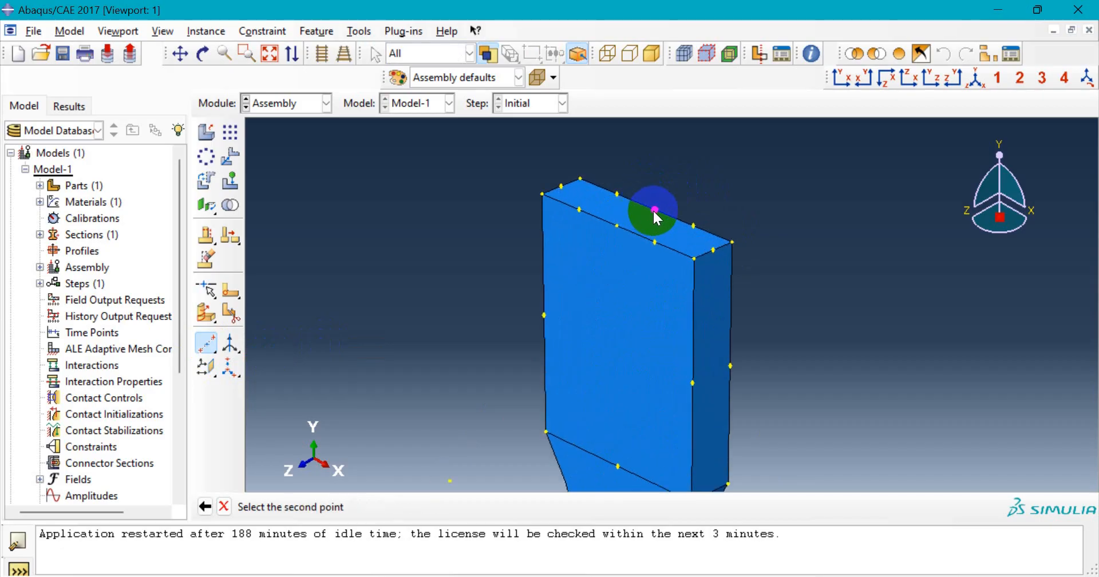
click(617, 226)
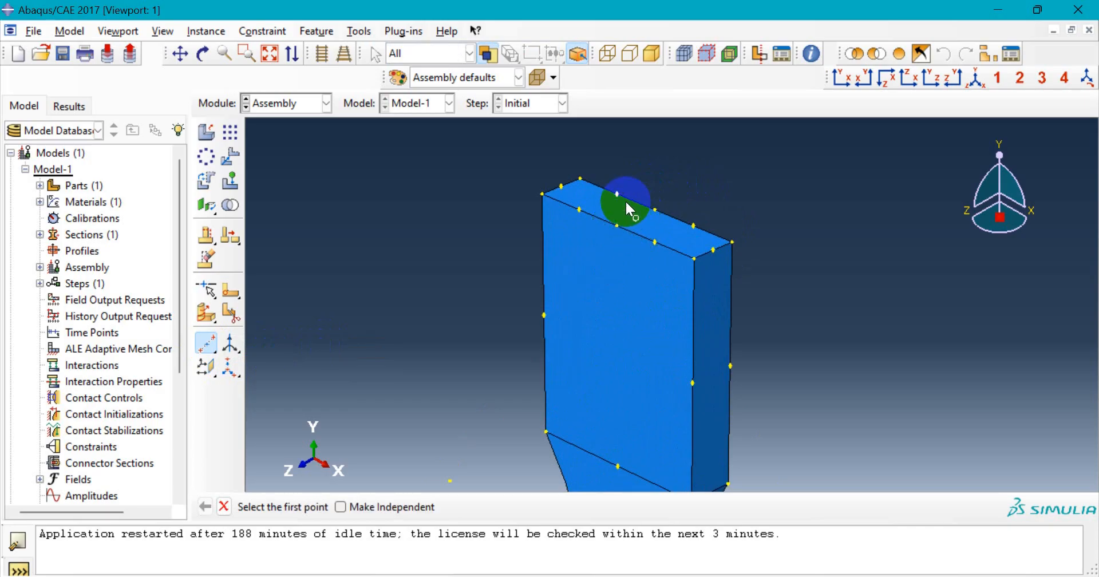
scroll(632, 205, up, 1)
scroll(632, 203, up, 1)
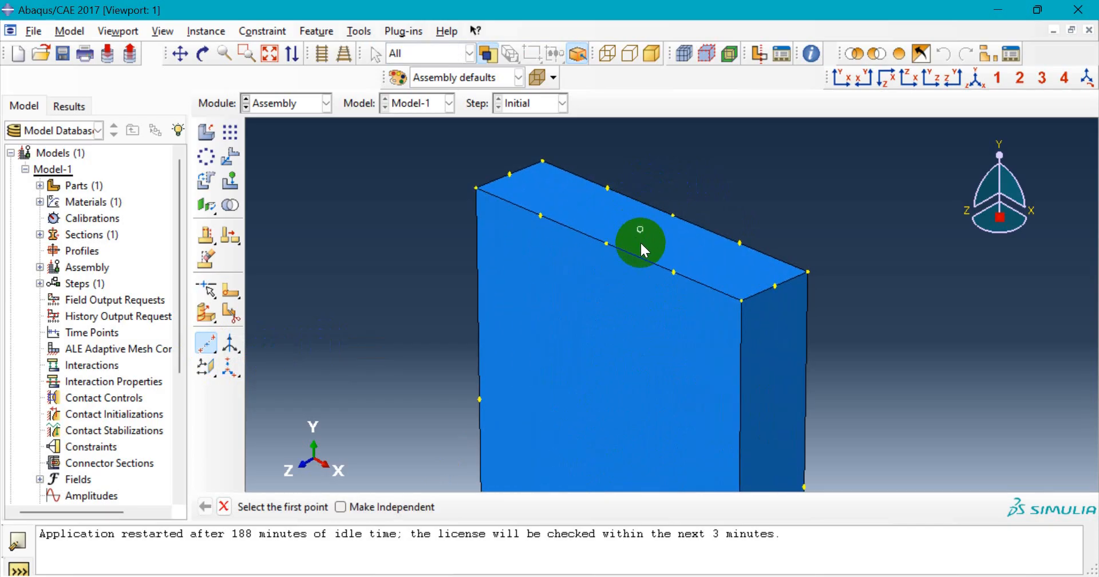
scroll(633, 229, down, 2)
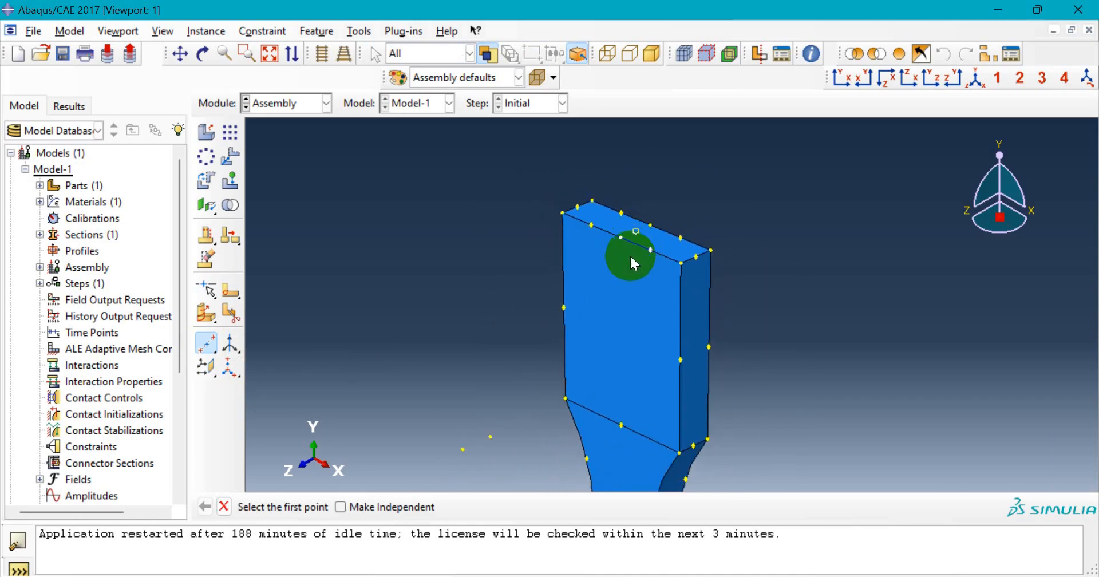
click(204, 348)
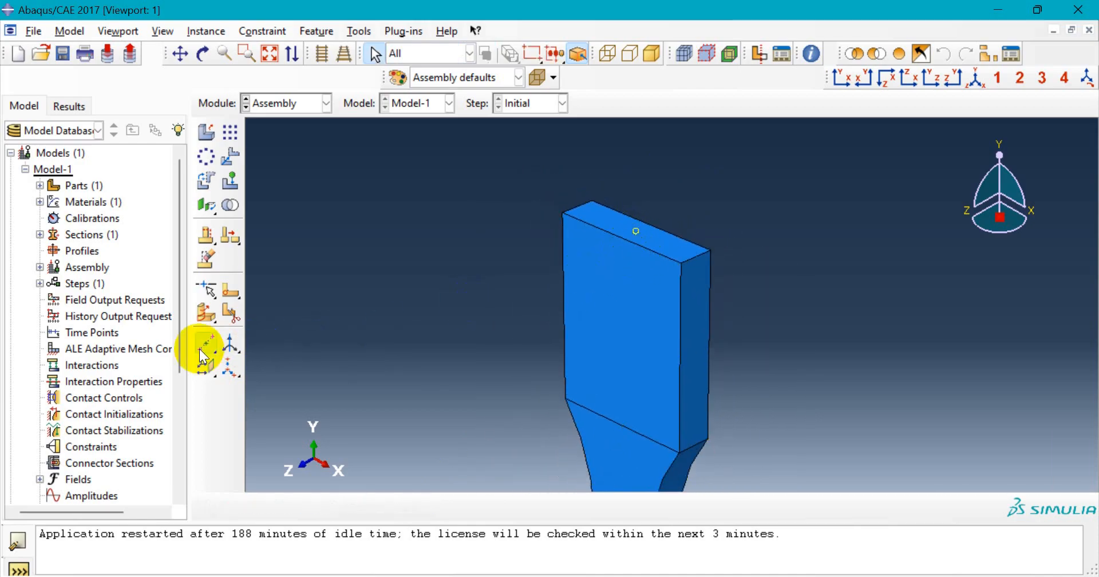
click(203, 350)
drag(201, 352, 254, 351)
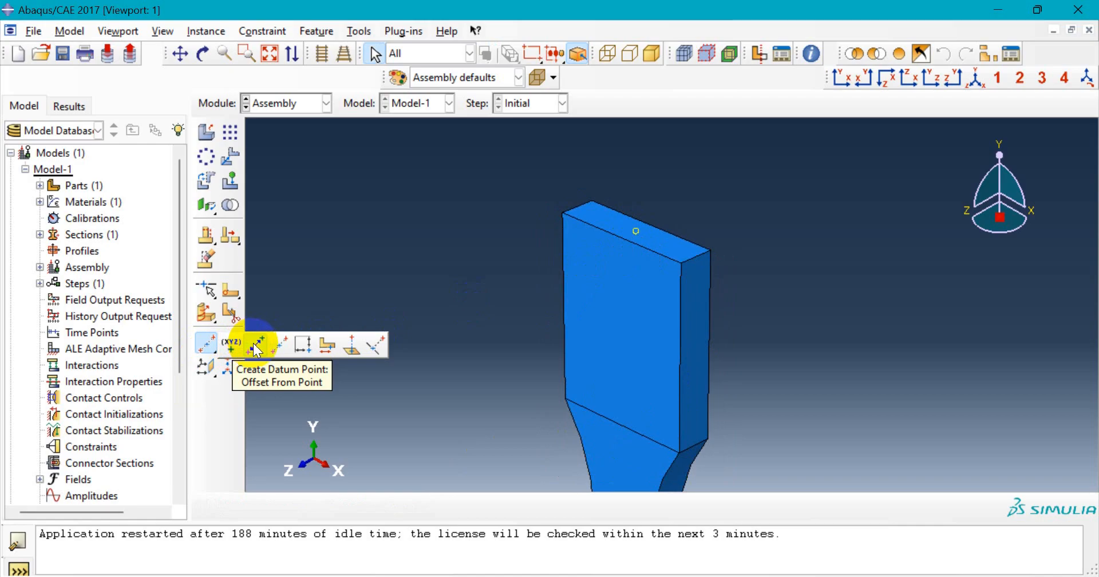
- Create a datum point offset 0.0,10,0.0 from the midway datum, above the specimen
click(256, 348)
scroll(641, 218, up, 5)
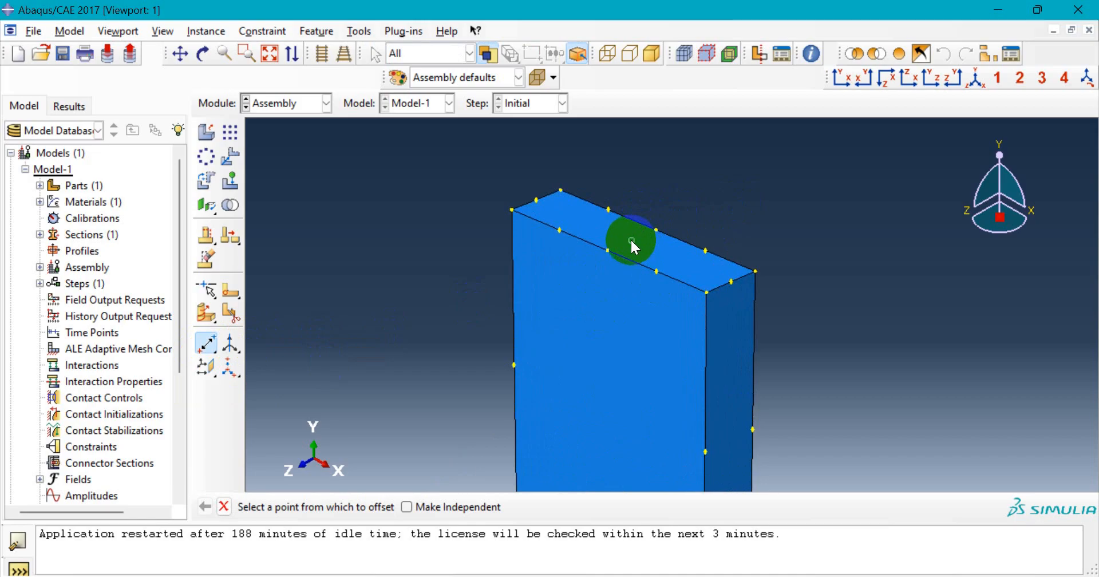
click(631, 240)
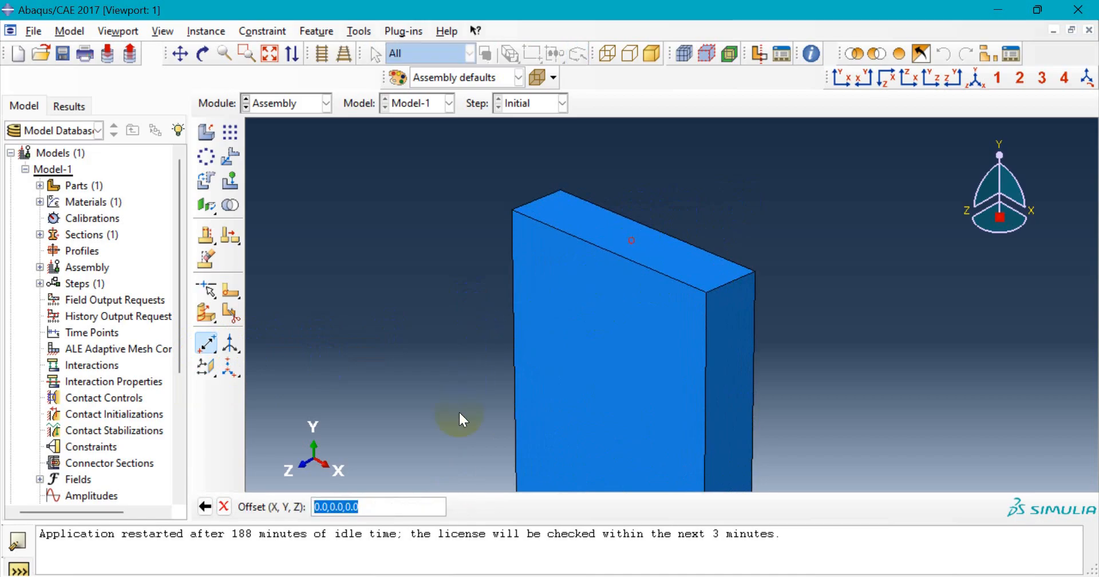
click(343, 506)
scroll(479, 373, down, 2)
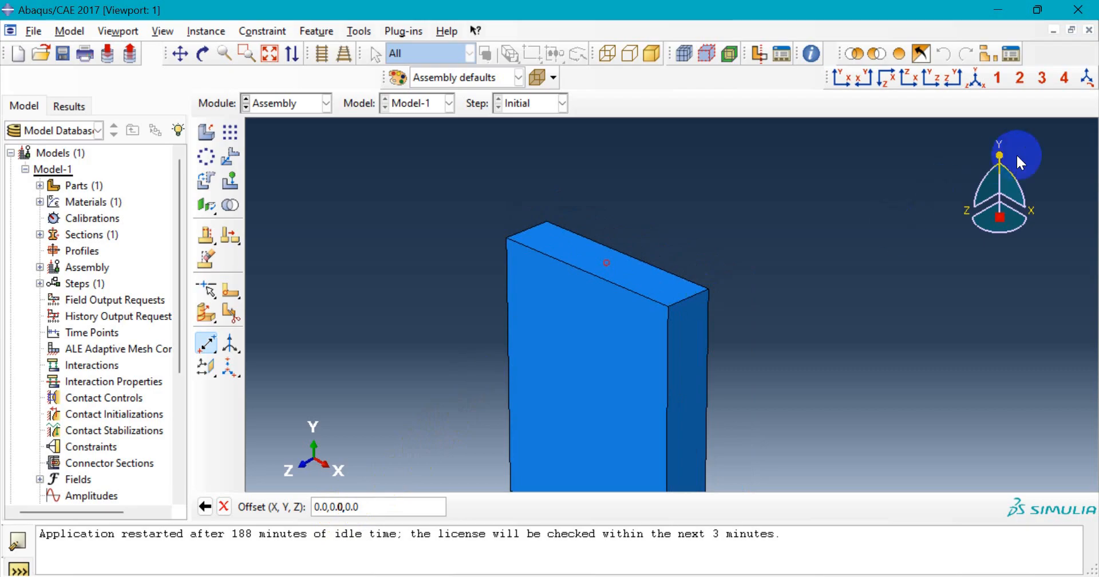
click(515, 310)
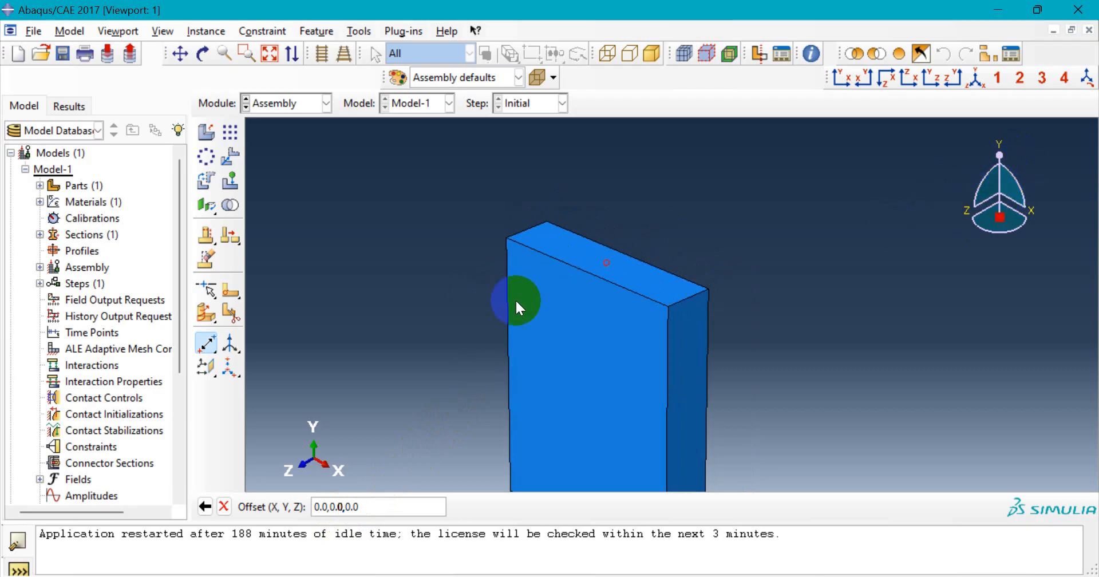
click(344, 508)
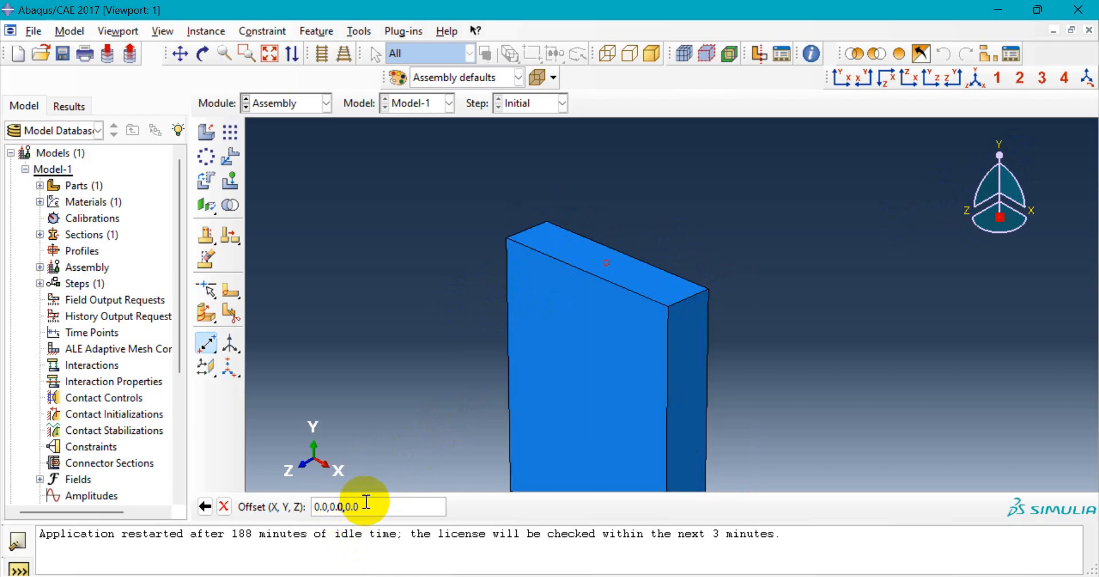
key(BackSpace)
key(BackSpace)
key(BackSpace)
key(BackSpace)
text(,10)
key(Return)
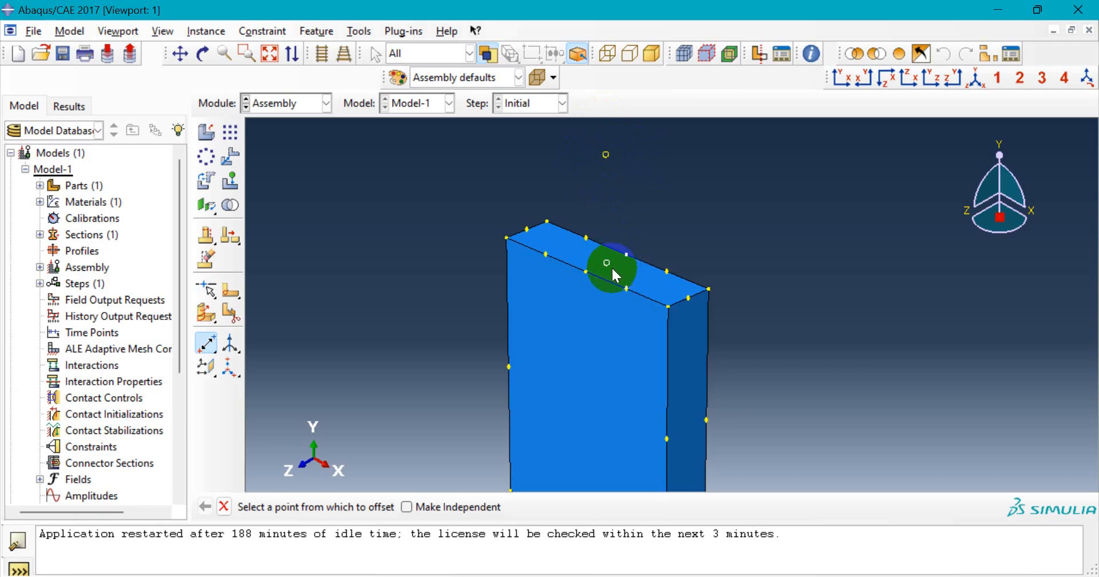
scroll(439, 308, down, 1)
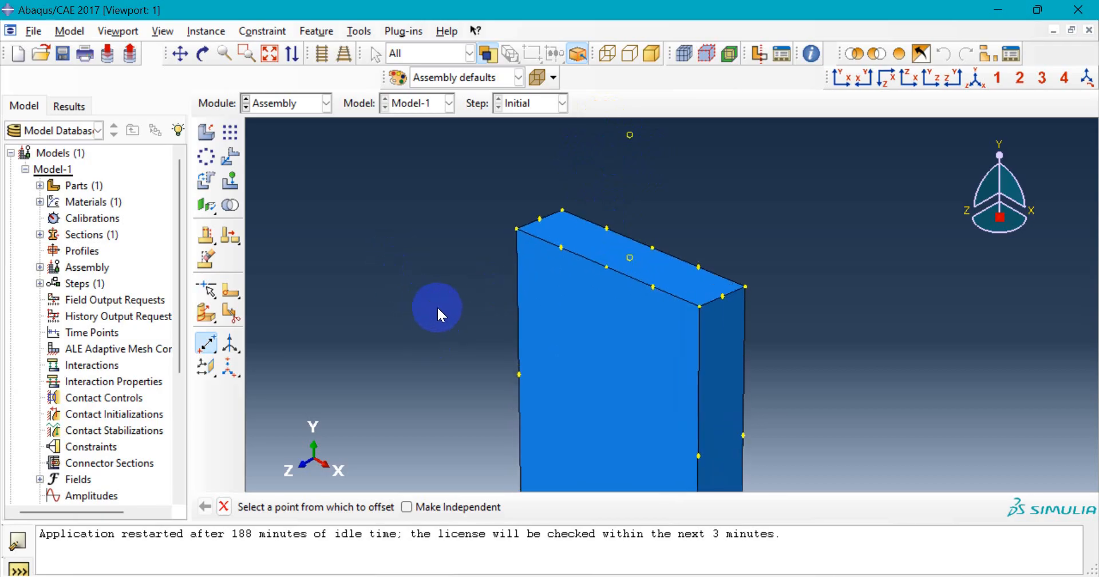
scroll(441, 308, up, 4)
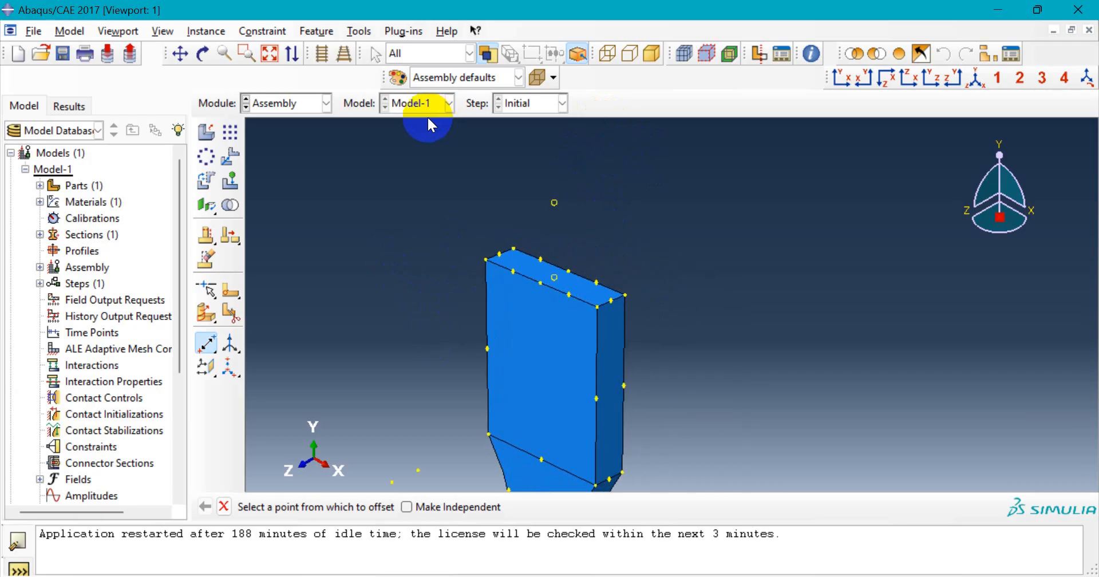
- Place reference point RP-1 on the offset datum point above the specimen
click(365, 32)
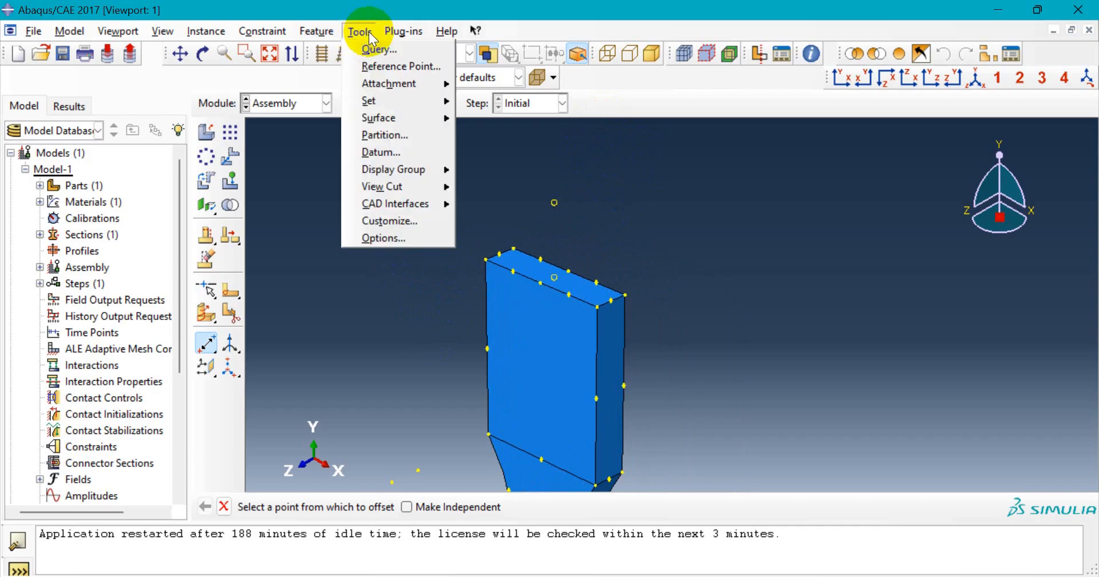
click(444, 66)
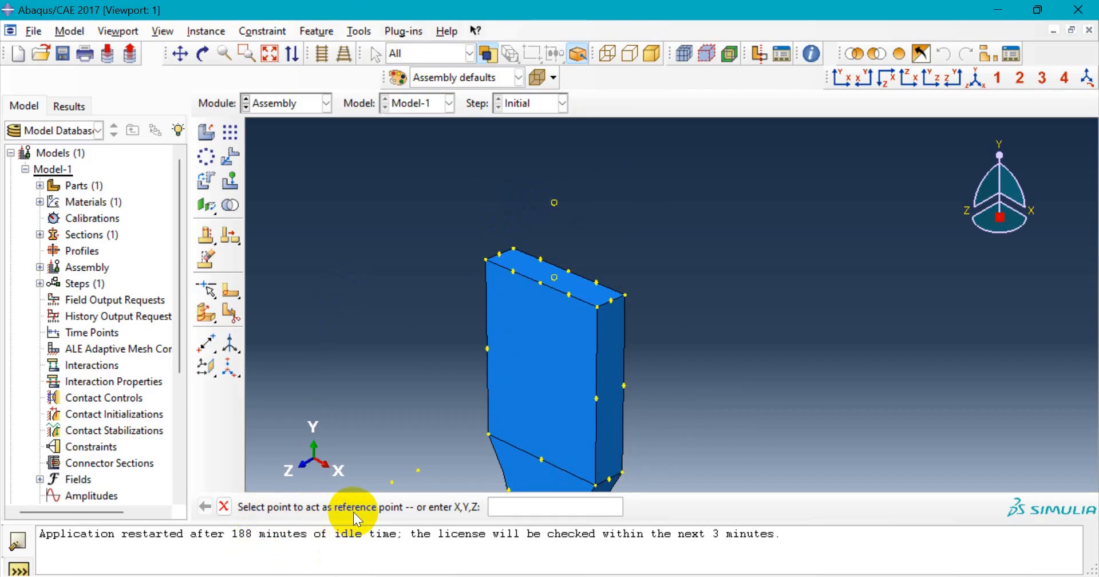
click(554, 203)
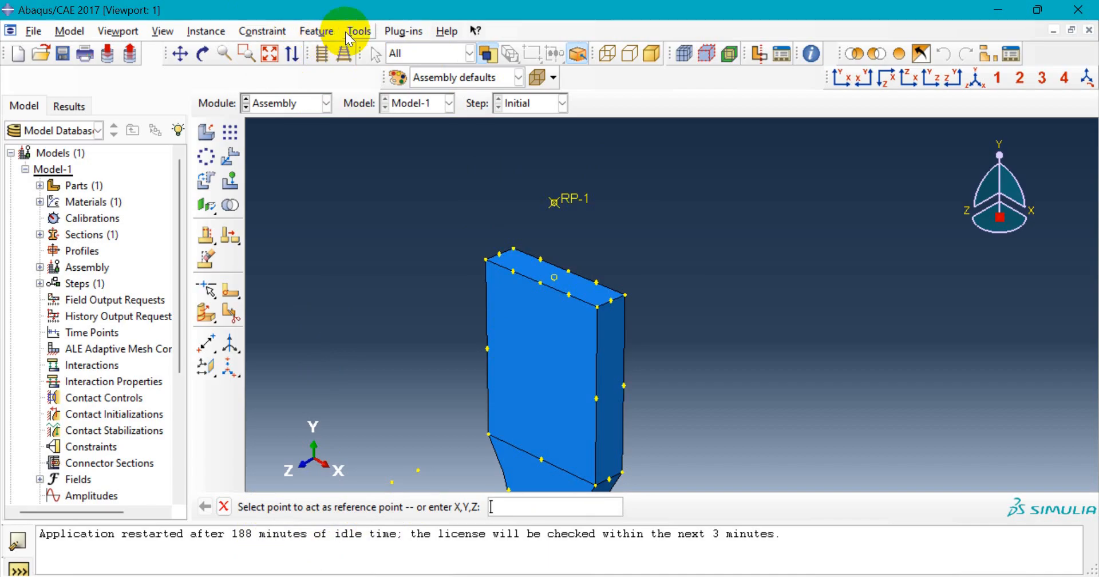
- Create geometry set Set-RP containing only reference point RP-1
click(369, 29)
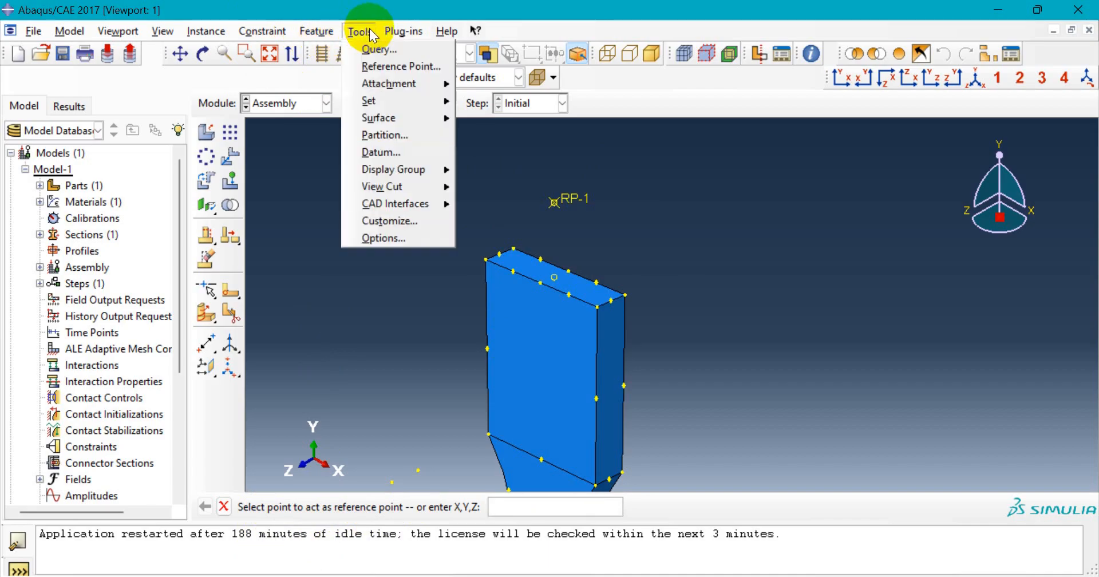
mouse_move(398, 99)
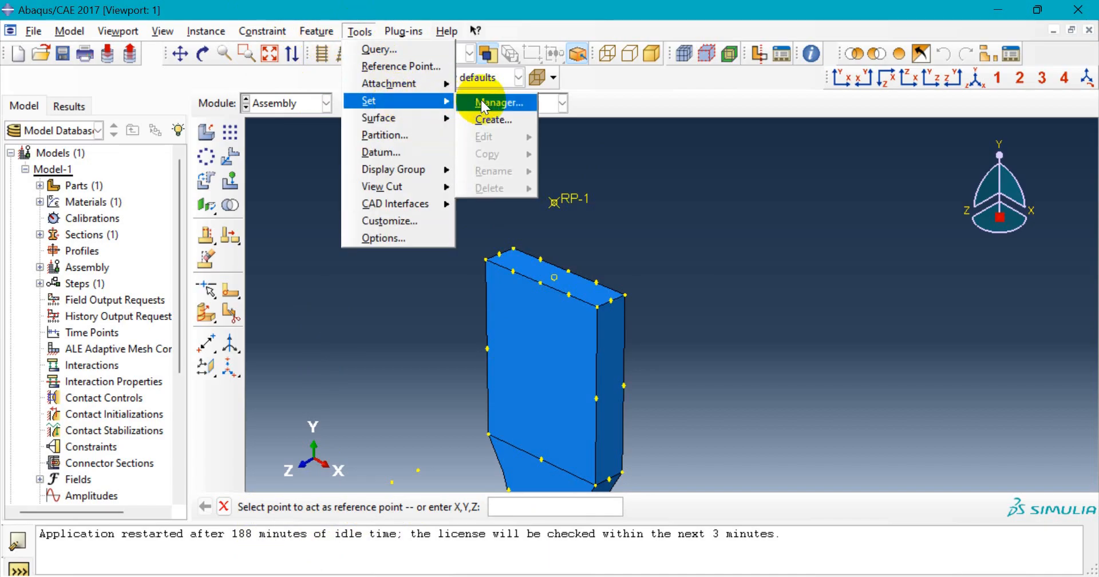
click(492, 122)
click(86, 119)
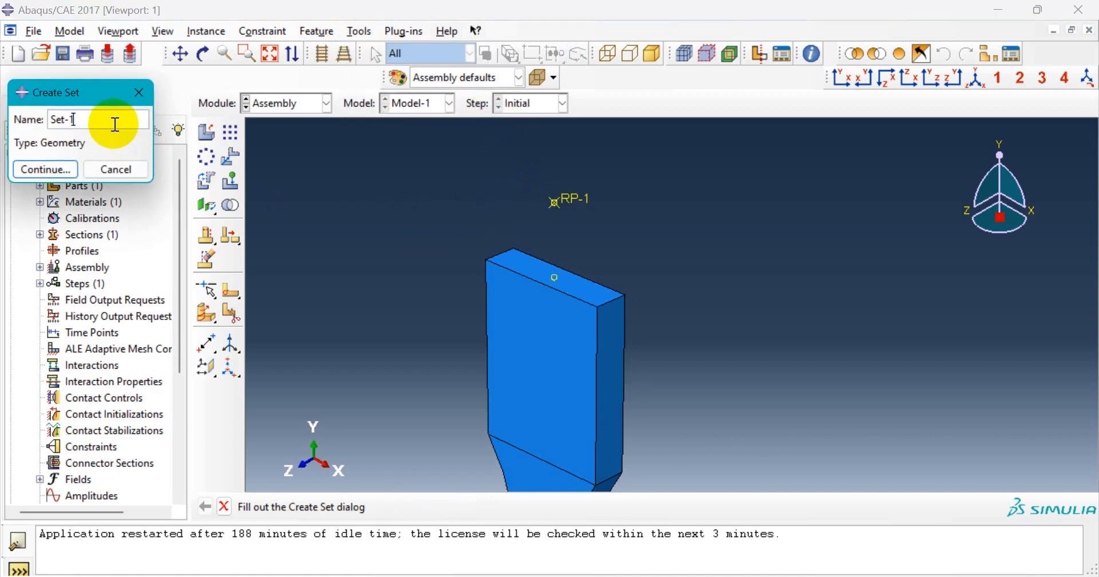
key(BackSpace)
text(RP)
click(43, 168)
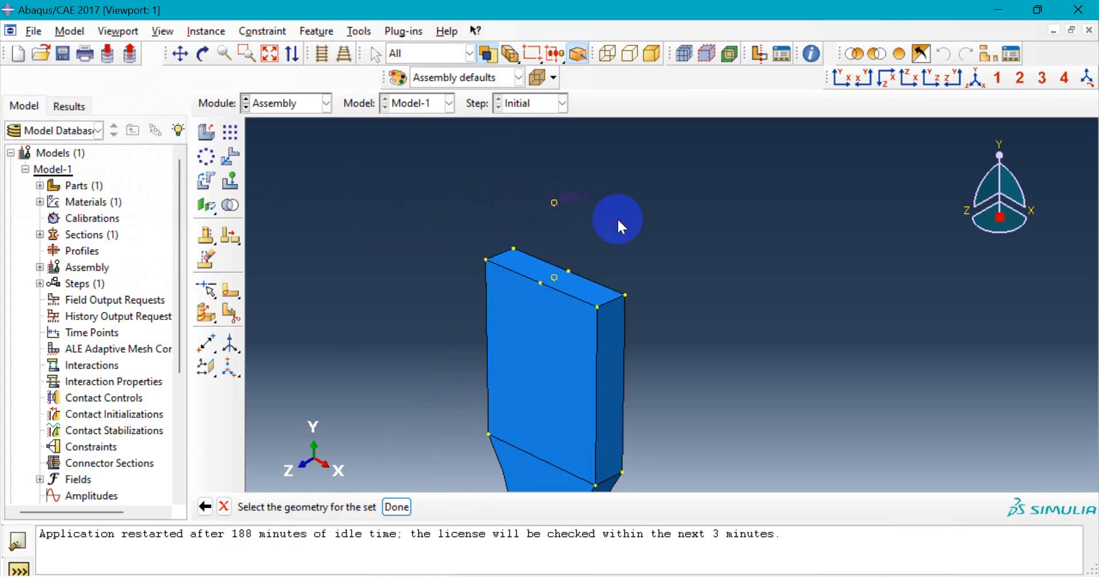
click(395, 508)
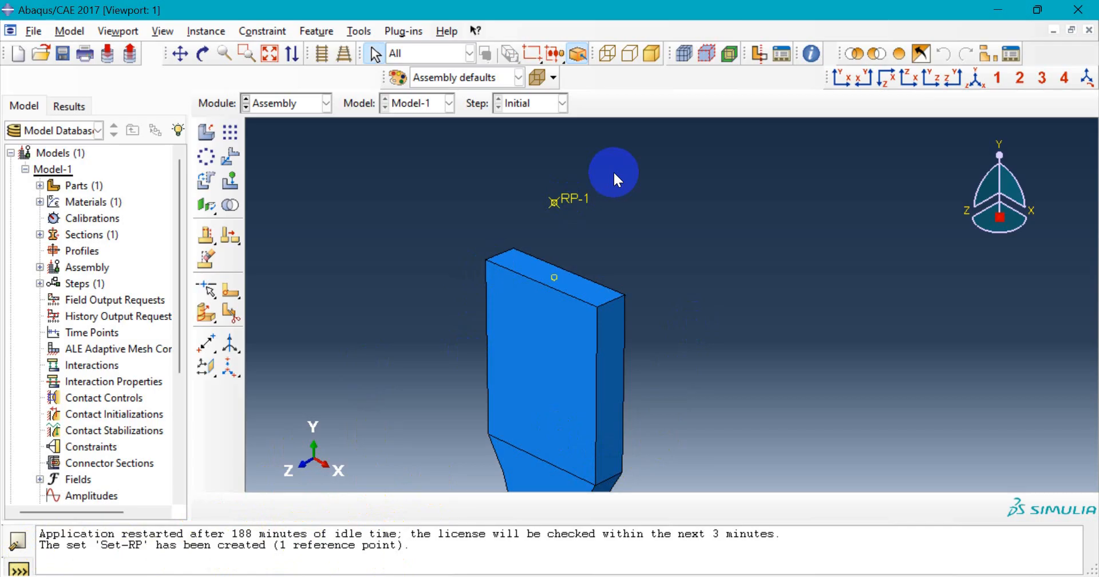
click(303, 105)
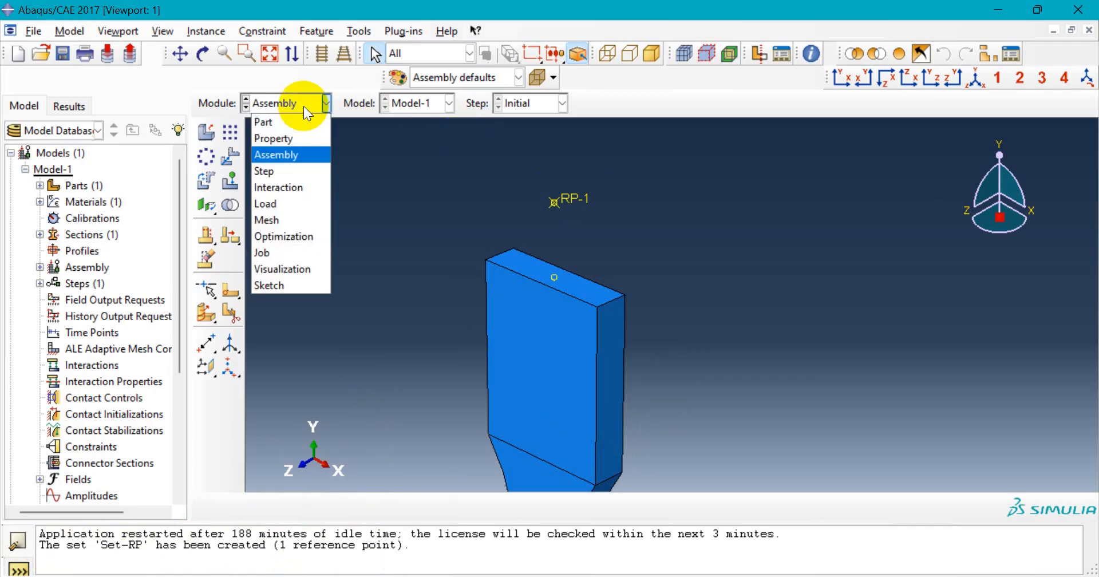
- Switch to the Step module, show the isometric view and open the Step Manager
click(309, 173)
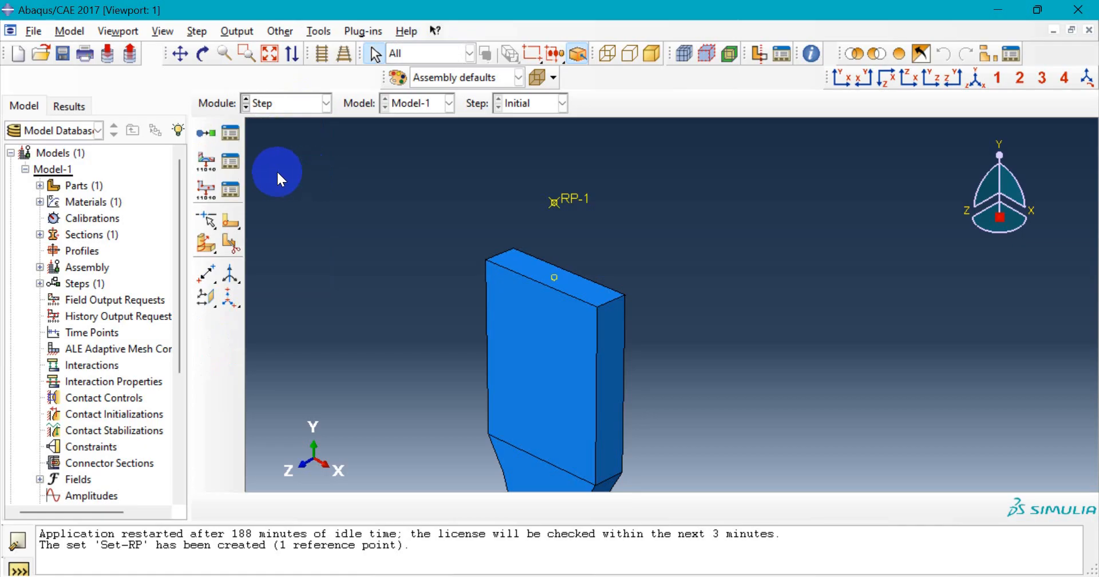
click(974, 80)
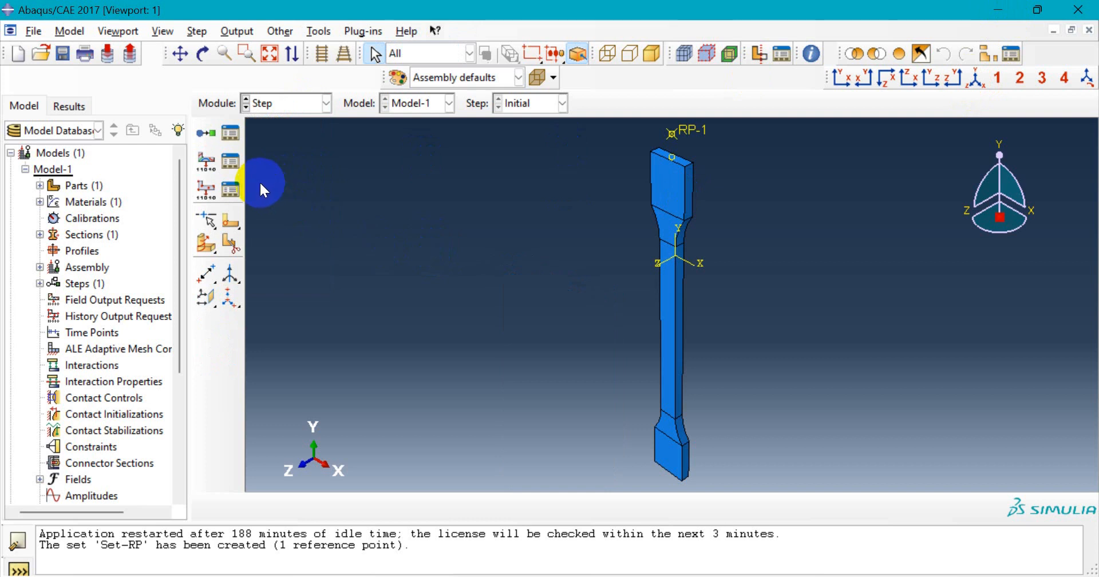
click(230, 133)
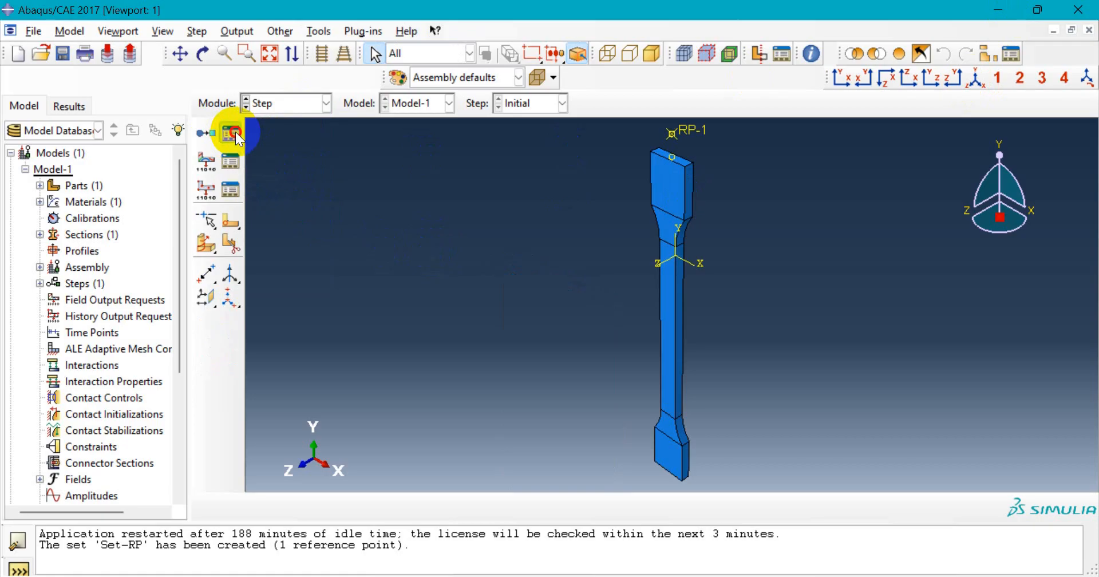
drag(129, 204, 130, 196)
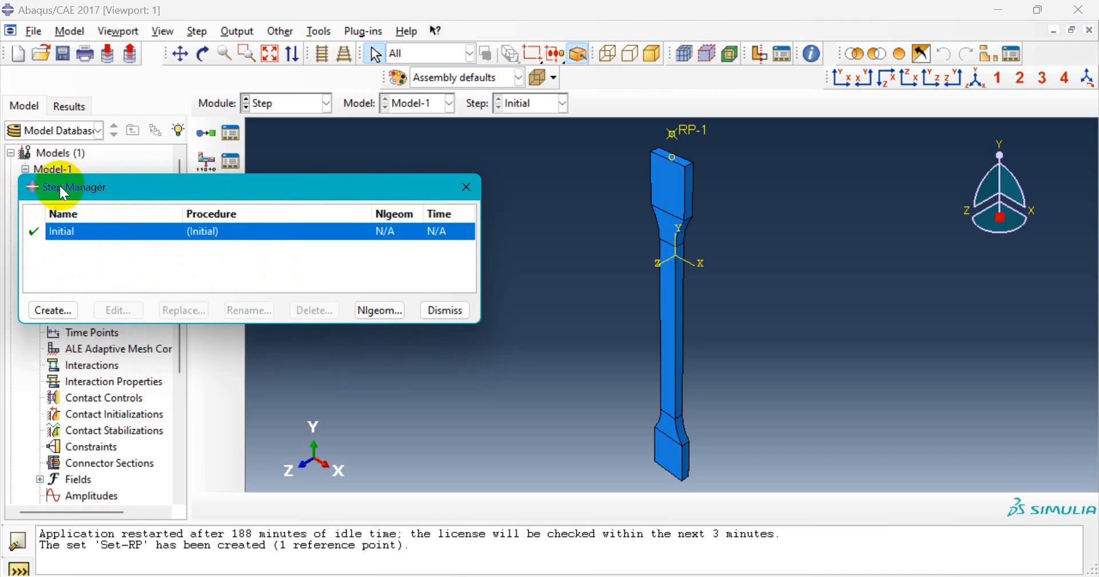
- Create Step-1 as Dynamic, Explicit with mass scaling using the step's own definitions
click(73, 315)
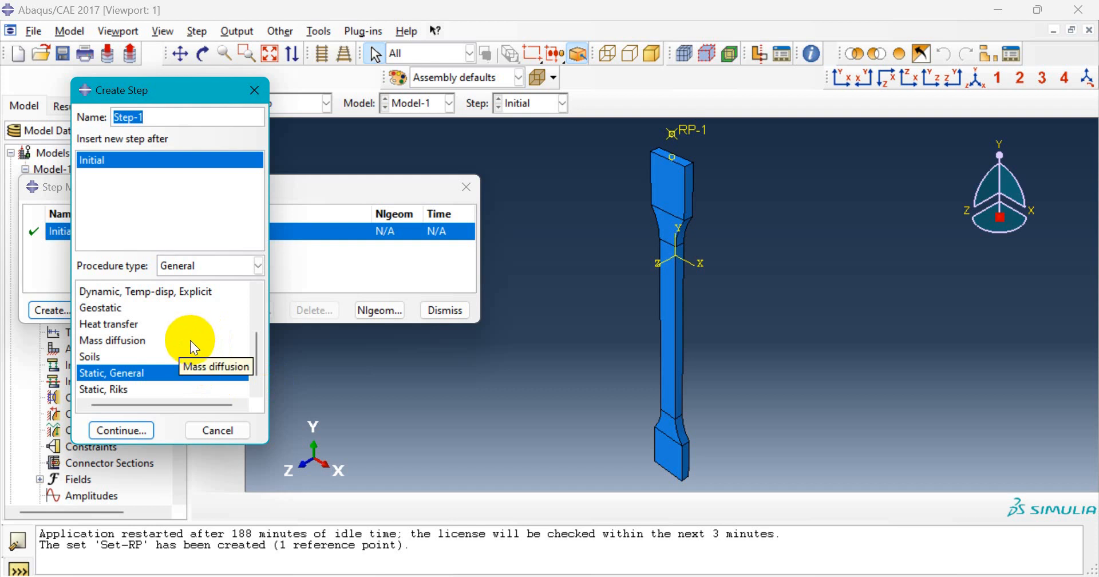
scroll(189, 340, up, 1)
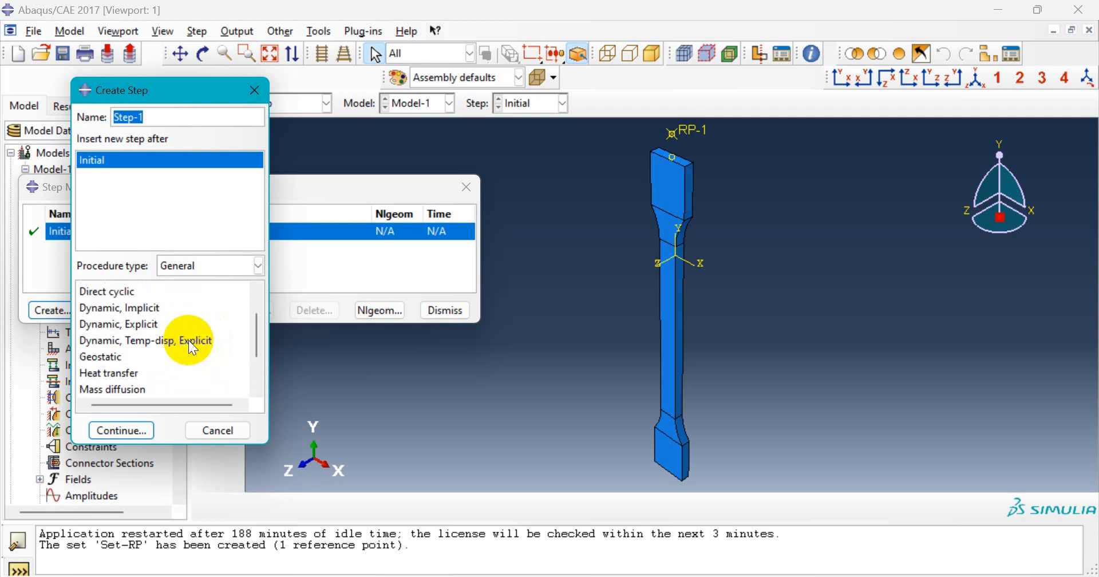
click(144, 329)
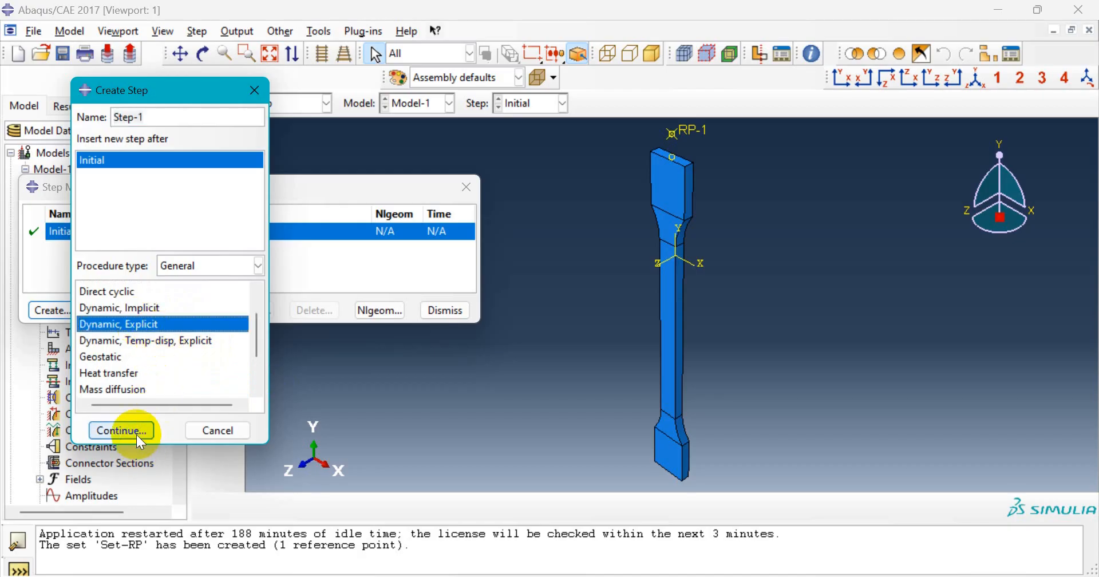
click(121, 430)
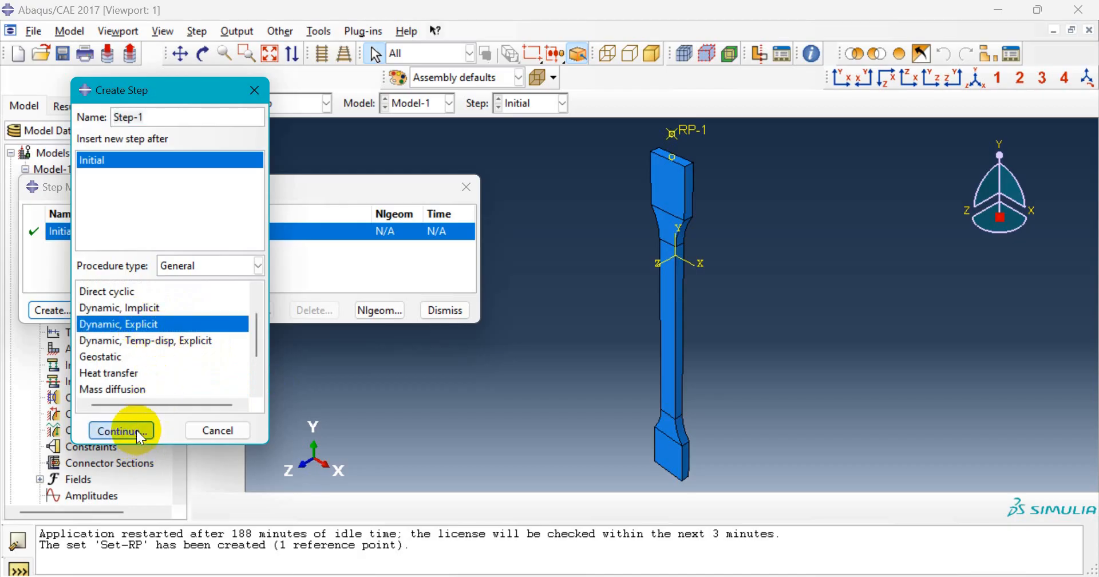
drag(185, 122, 193, 100)
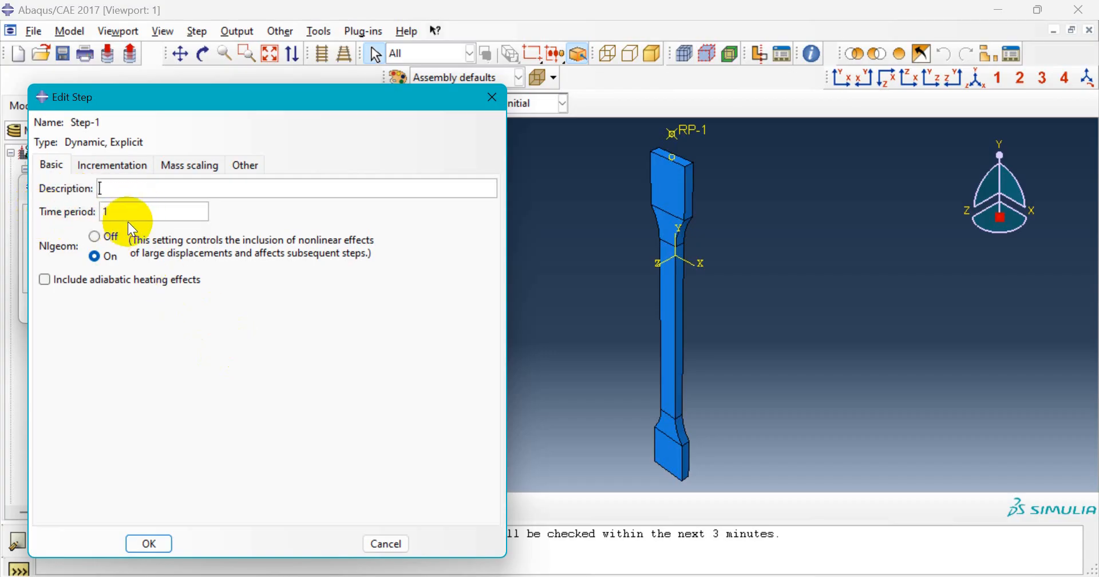
click(192, 166)
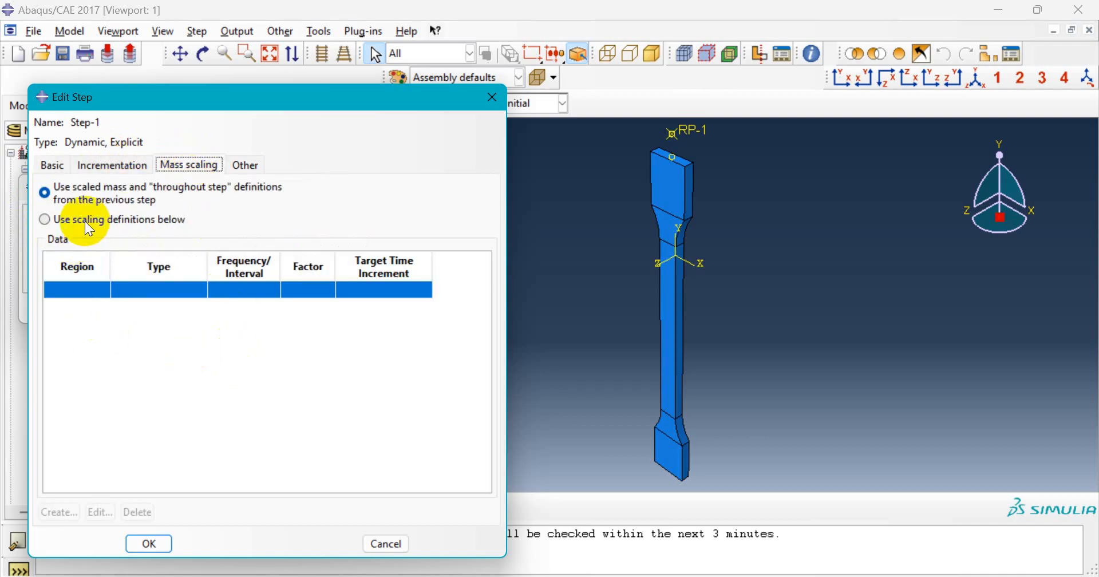
click(43, 221)
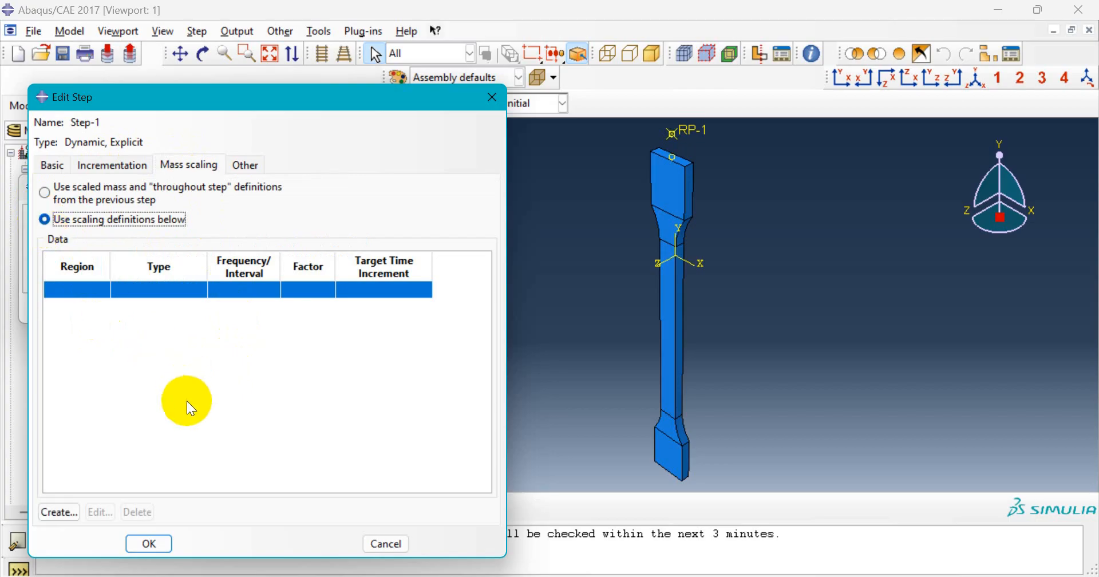
- Add whole-model mass scaling to a target time increment of 1e-4 instead of a fixed factor
click(53, 512)
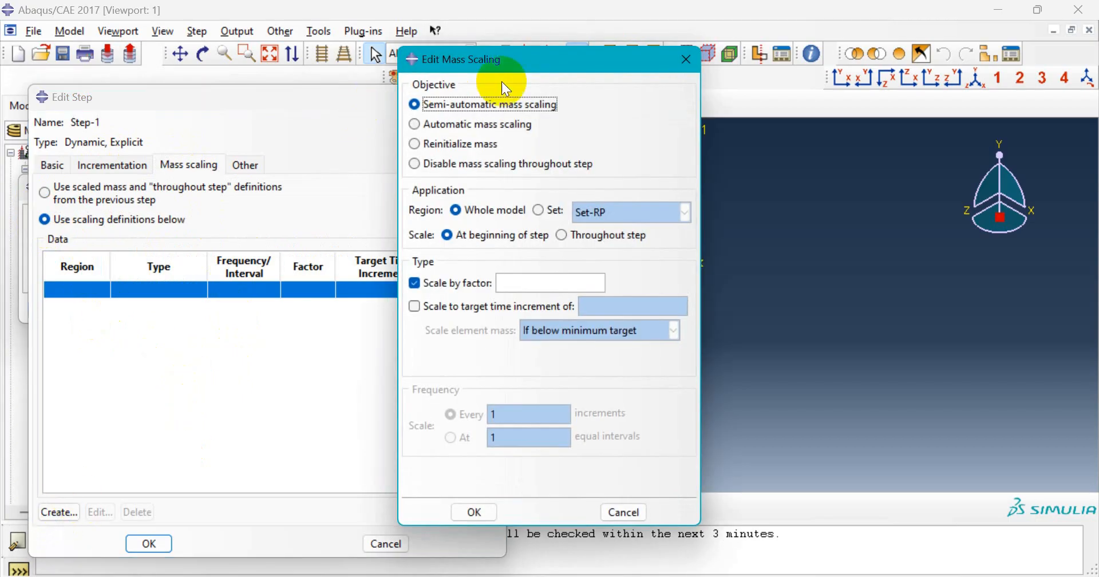
drag(508, 62, 454, 87)
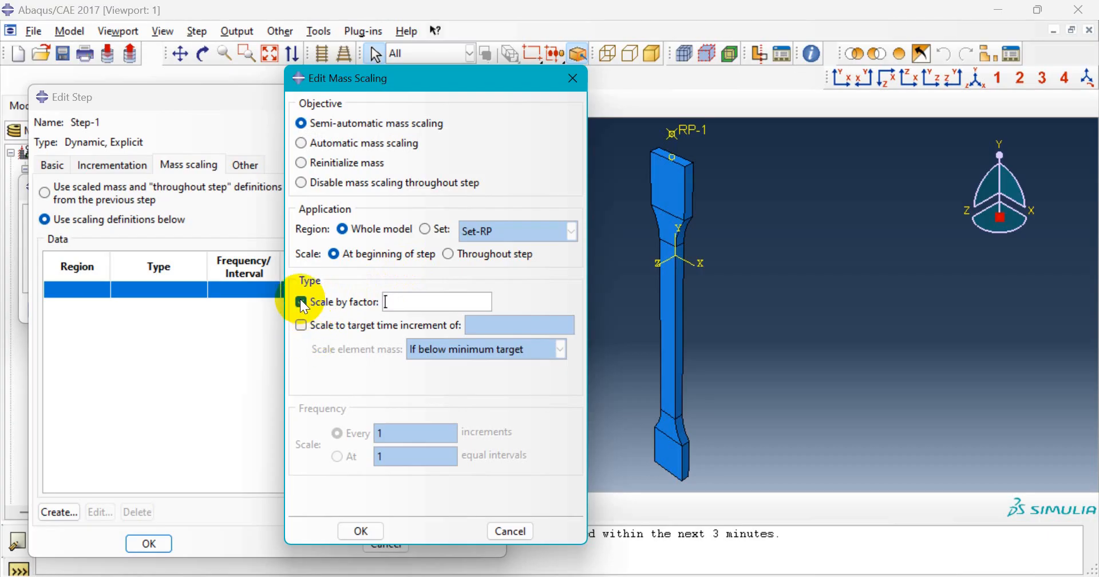
click(302, 325)
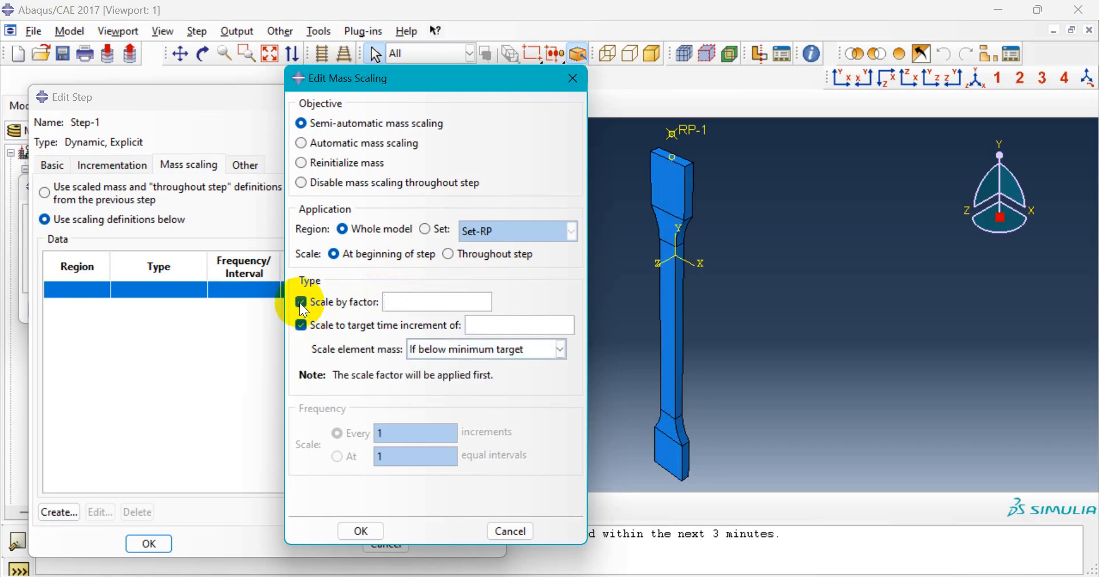
click(300, 303)
click(490, 328)
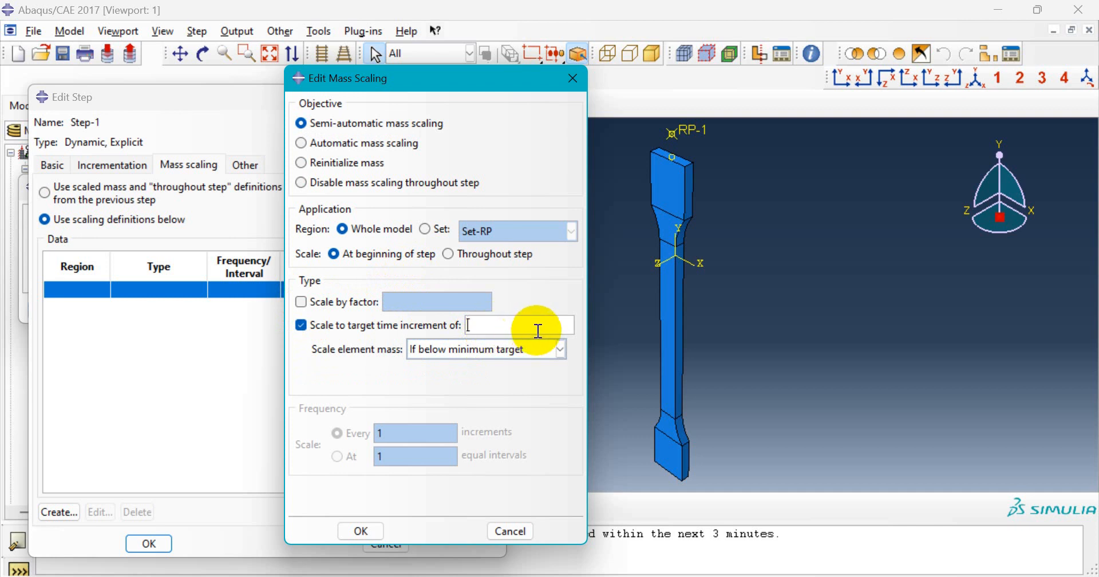
text(1e-4)
click(362, 531)
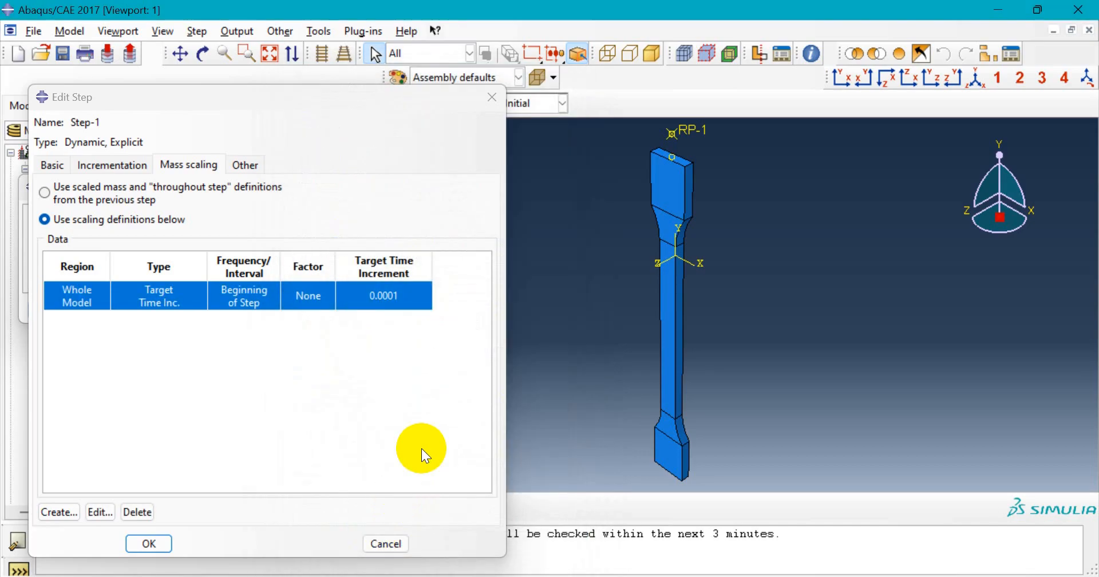
drag(207, 104, 246, 94)
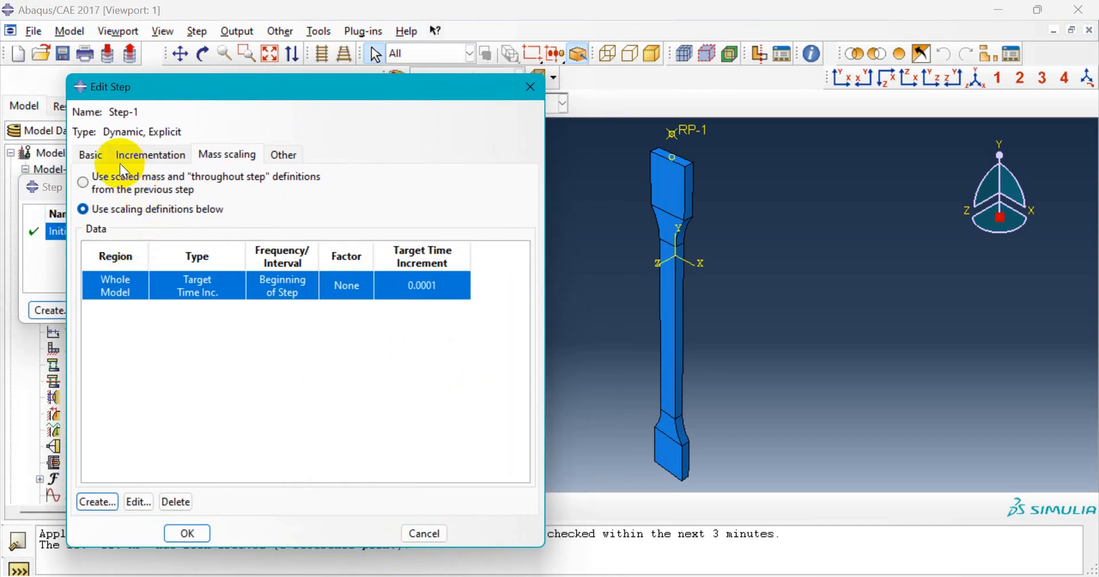
click(94, 154)
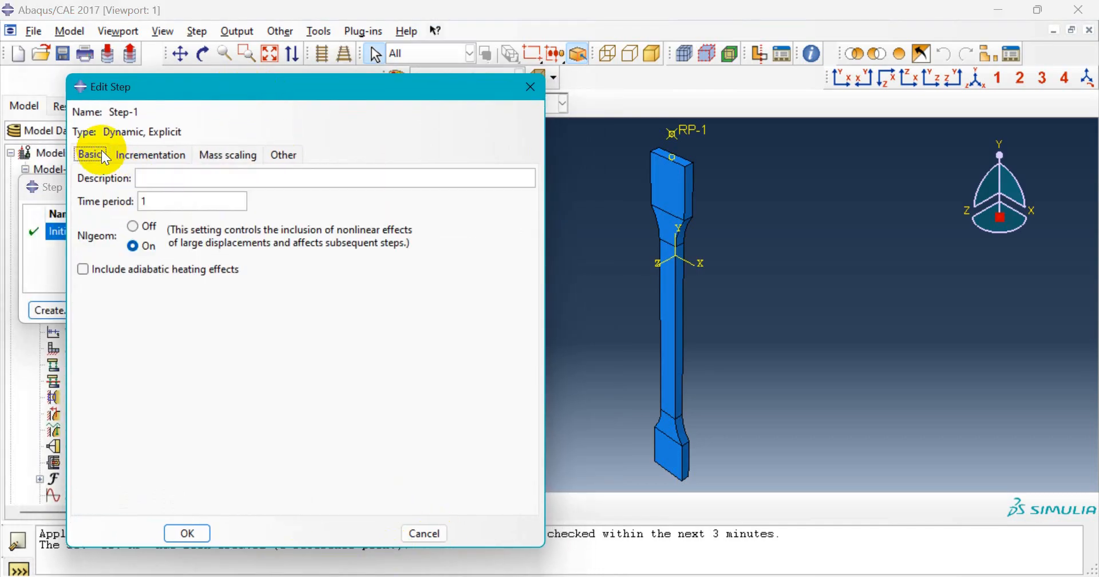
- Commit Step-1 and close the Step Manager
click(190, 534)
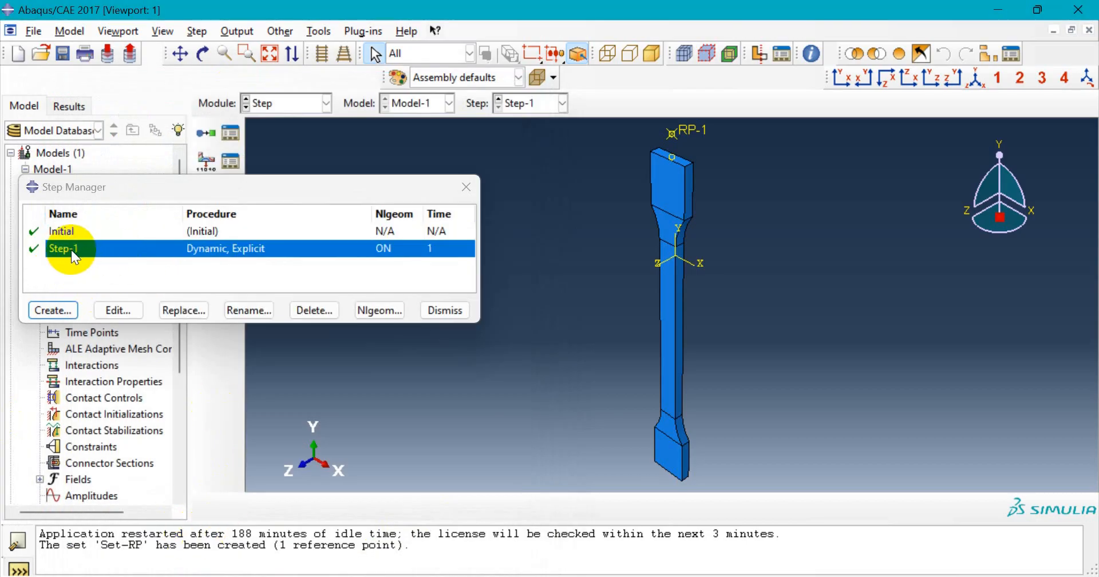
click(463, 320)
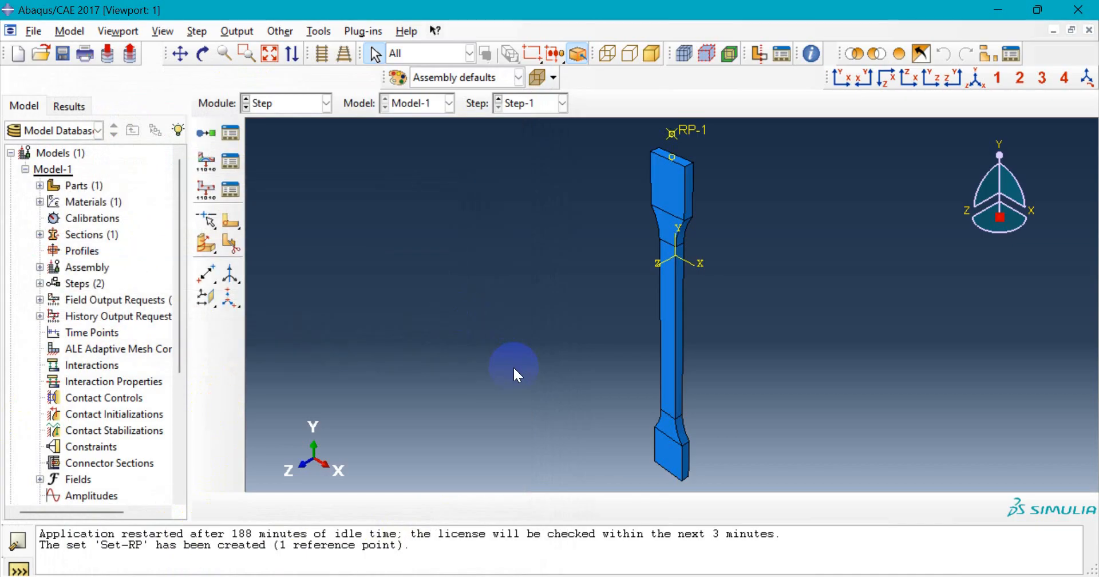
click(438, 371)
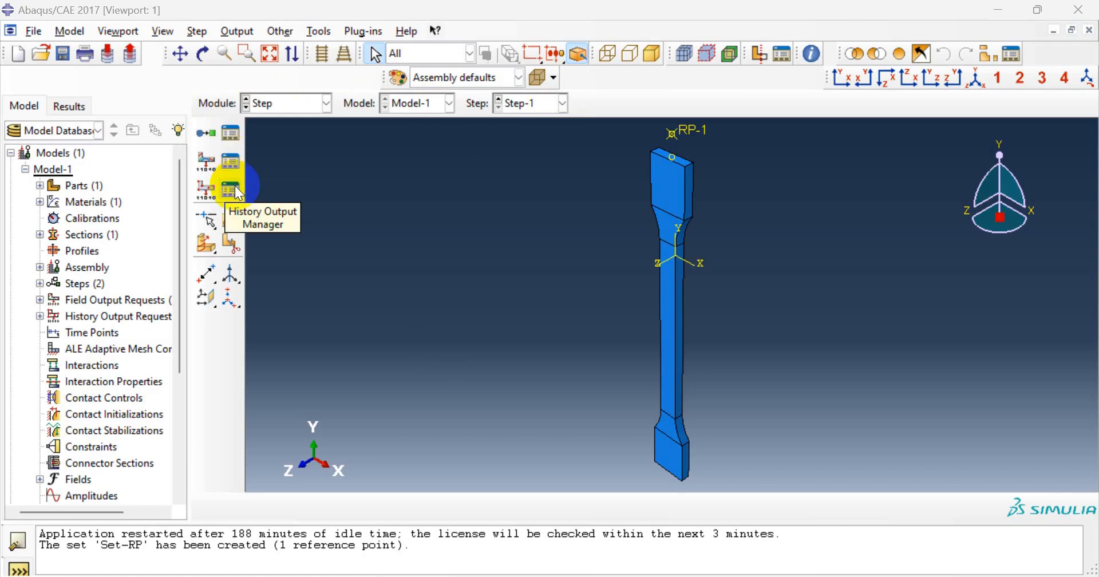
- Delete the default H-Output-1 request in the History Output Manager and start a new one
click(237, 192)
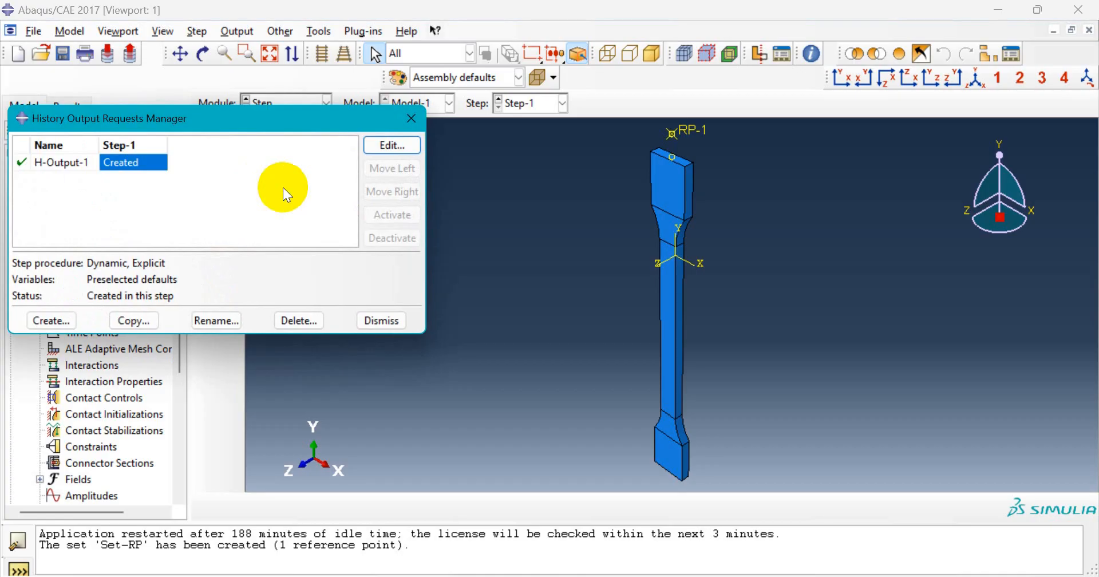
click(74, 161)
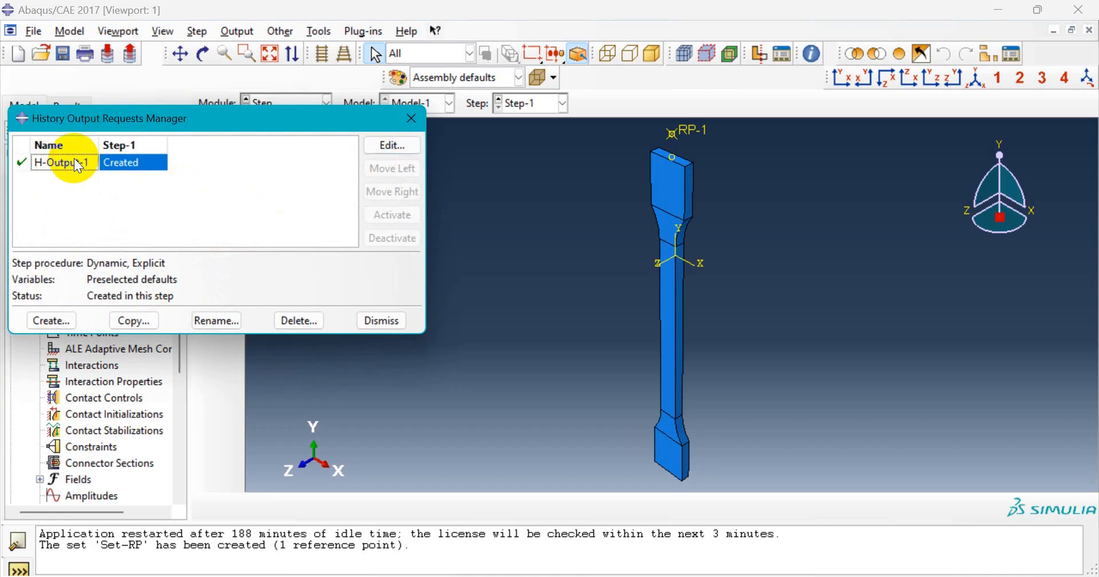
click(292, 321)
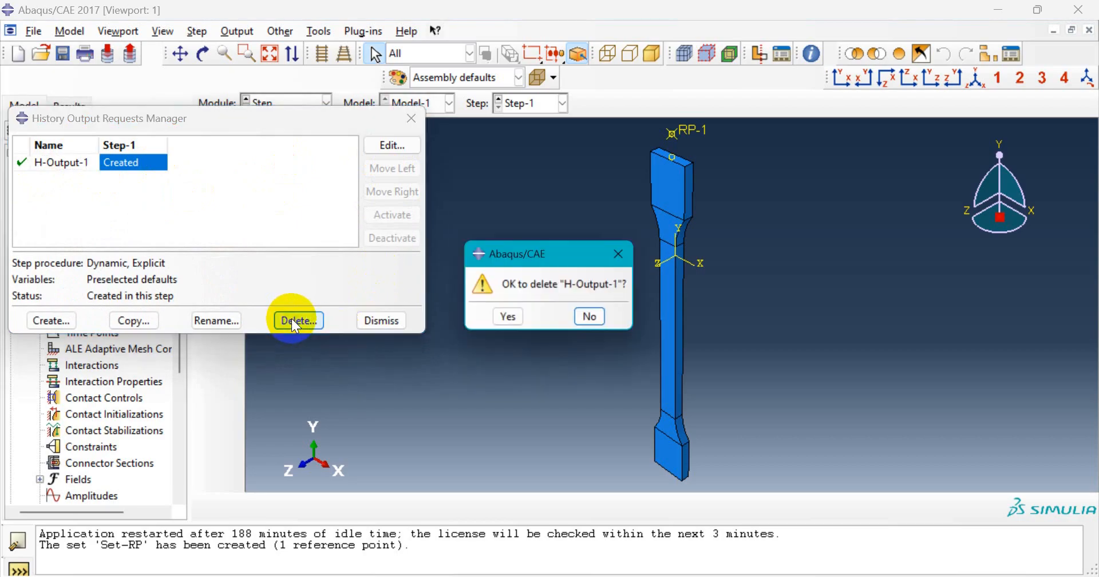
click(517, 321)
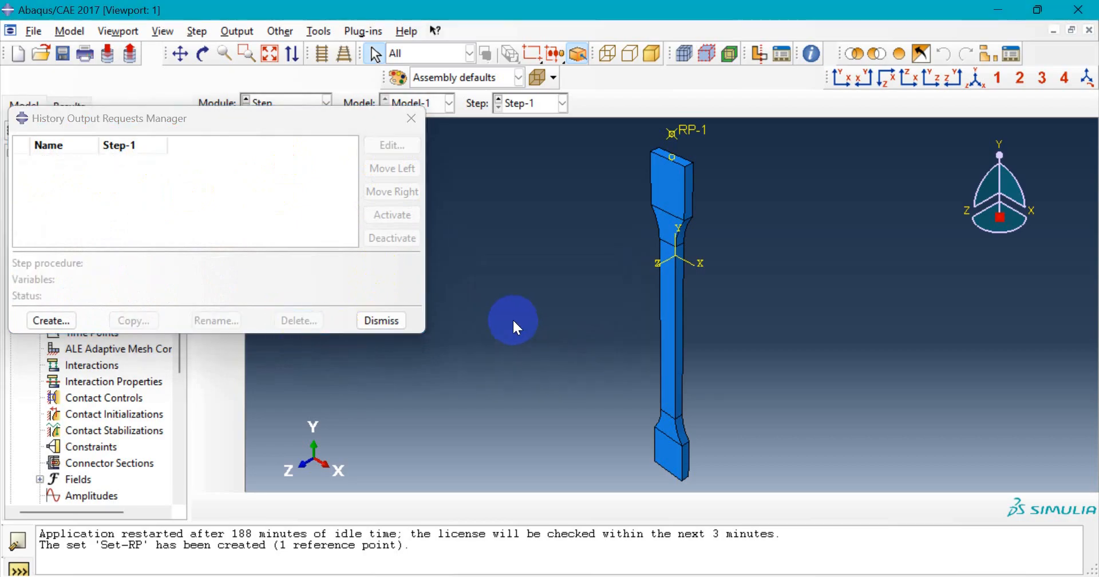
click(51, 321)
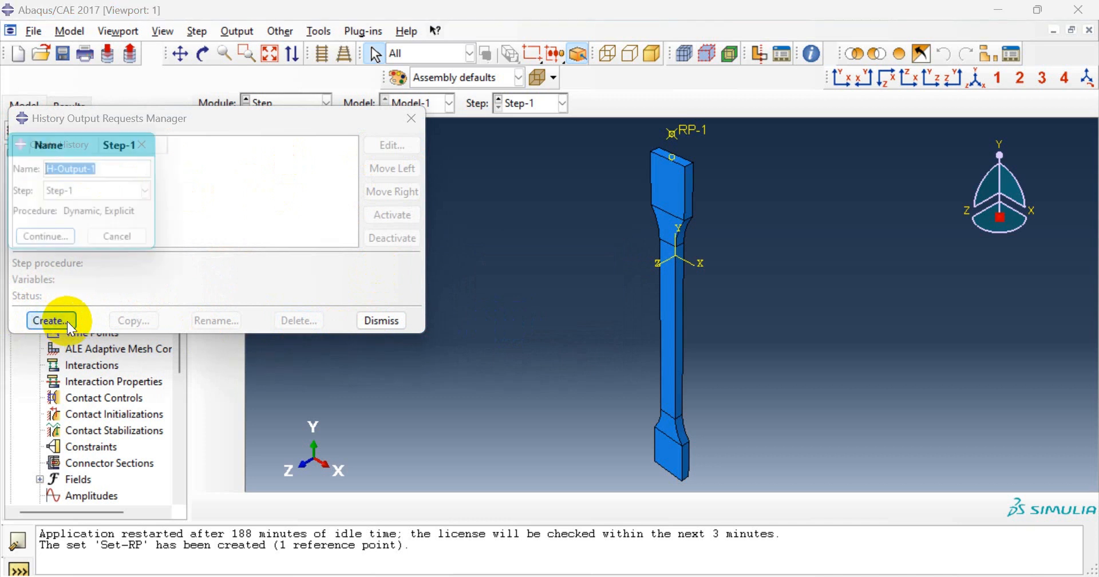
- Set the Step-1 history request's domain to the Set-RP set
click(71, 246)
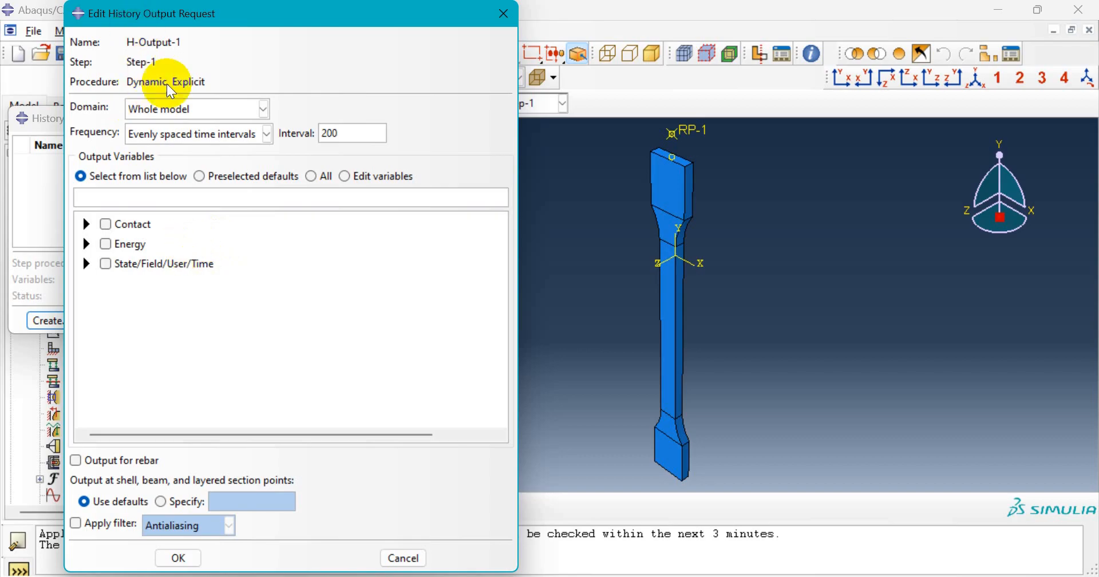
click(229, 113)
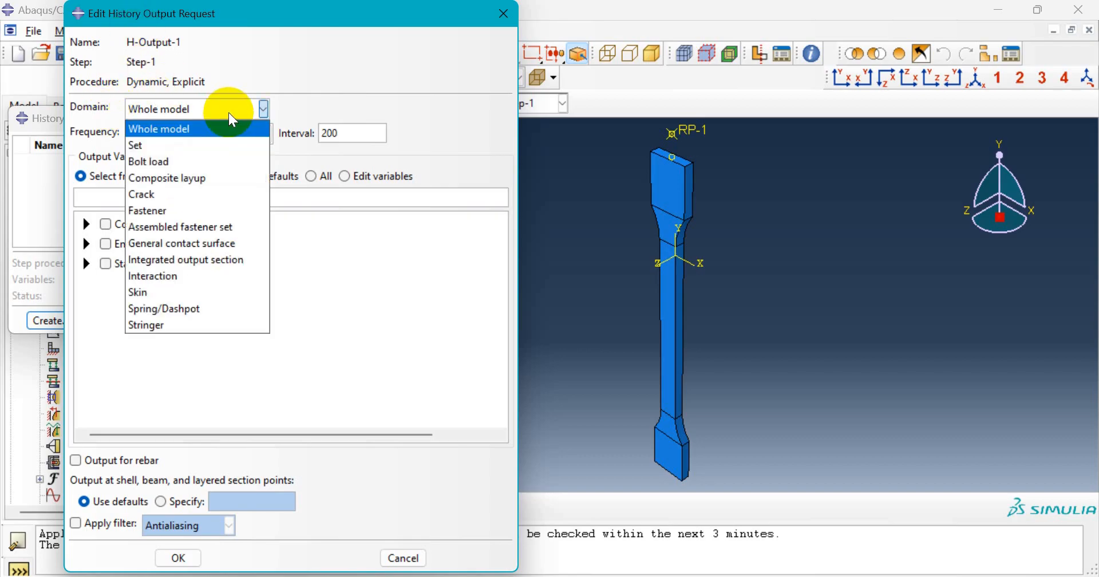
click(205, 146)
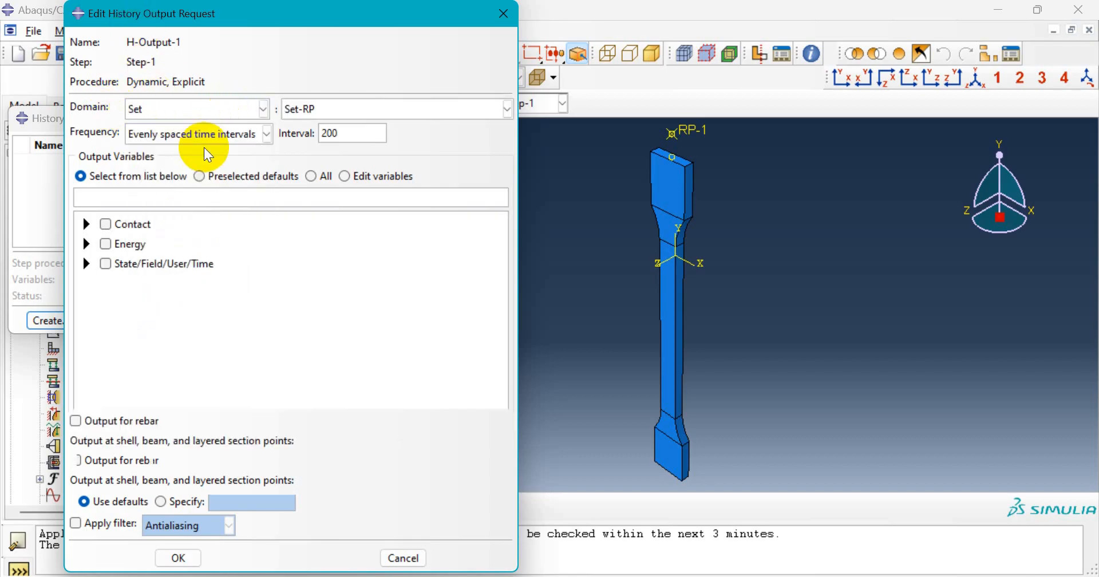
click(364, 108)
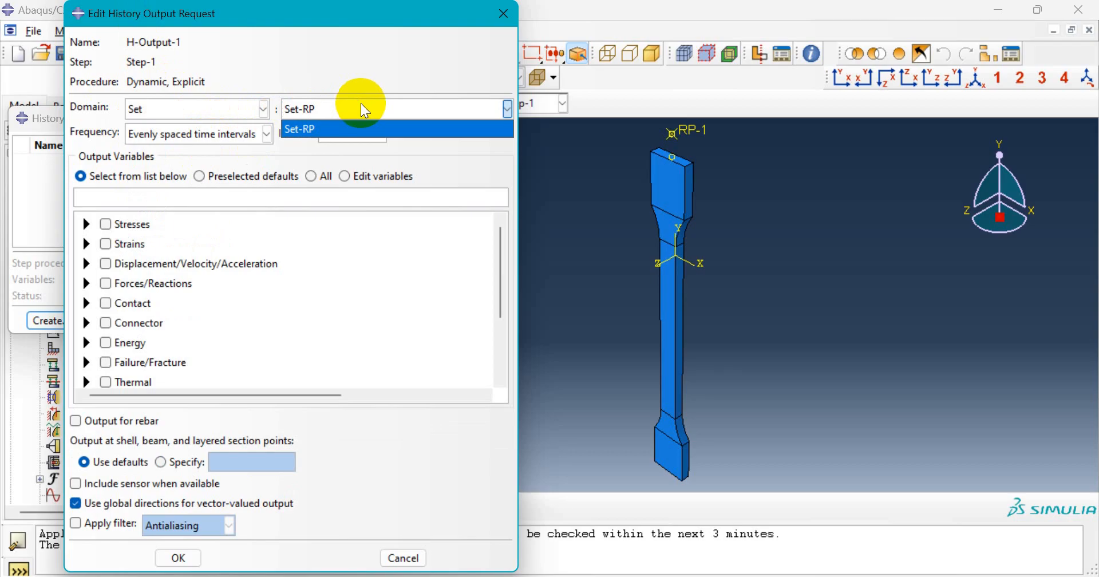
click(331, 128)
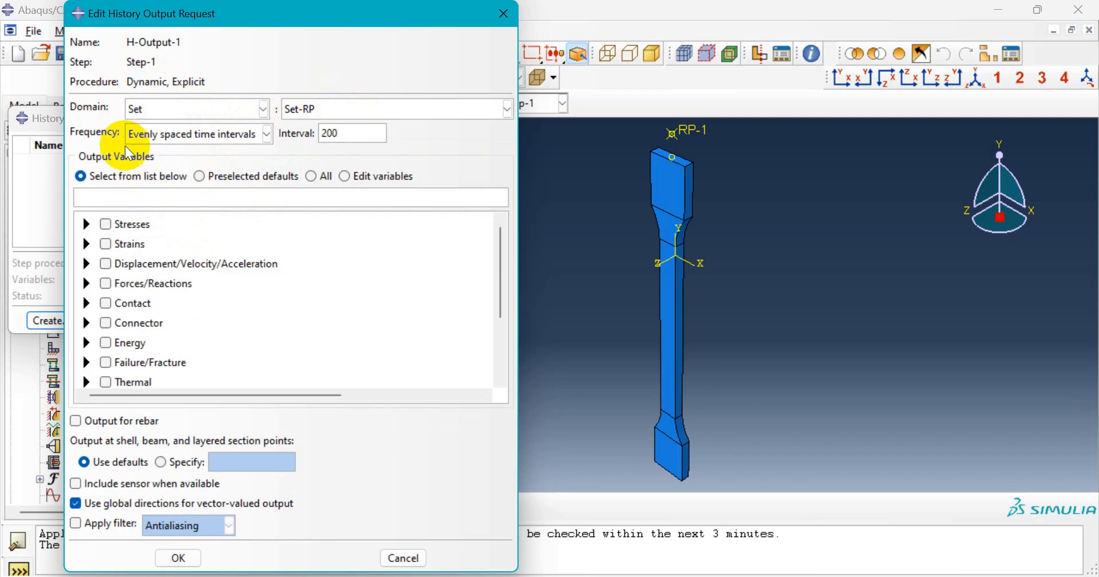
- Request U2 vertical displacement output
scroll(131, 323, down, 2)
scroll(129, 328, up, 2)
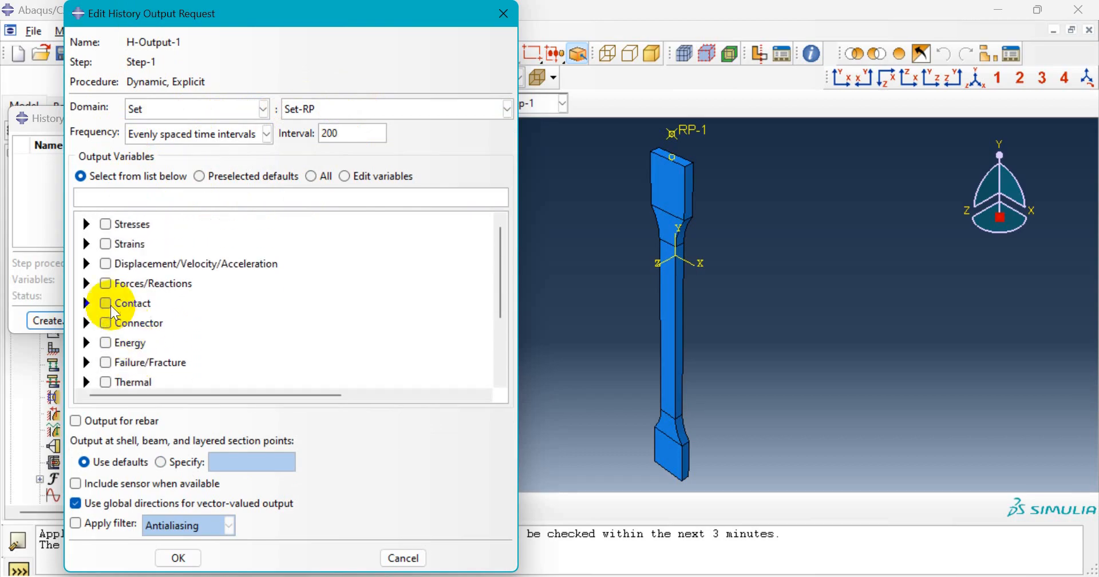
click(87, 264)
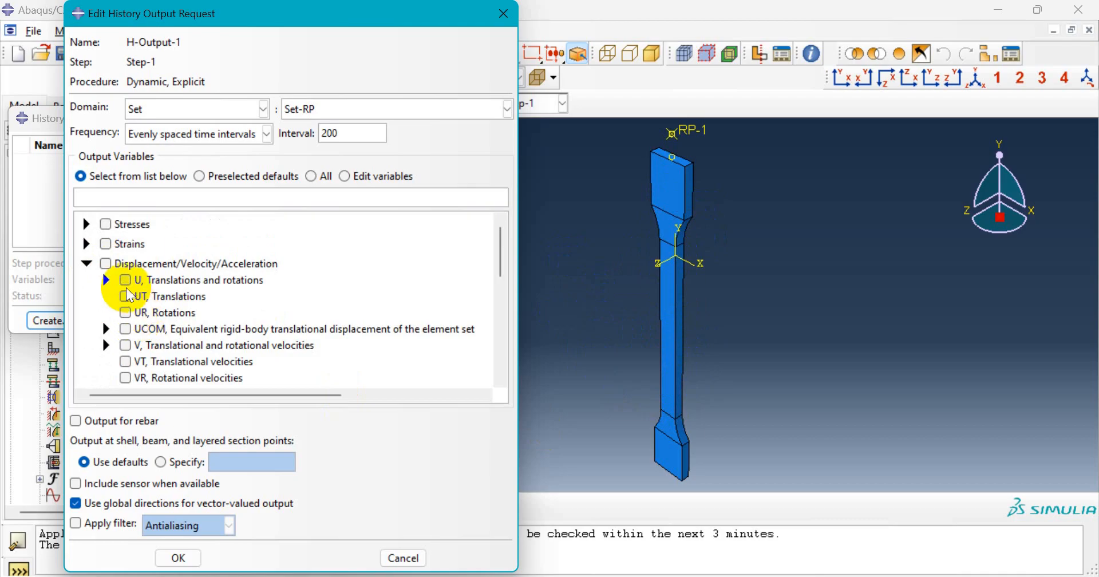
click(106, 280)
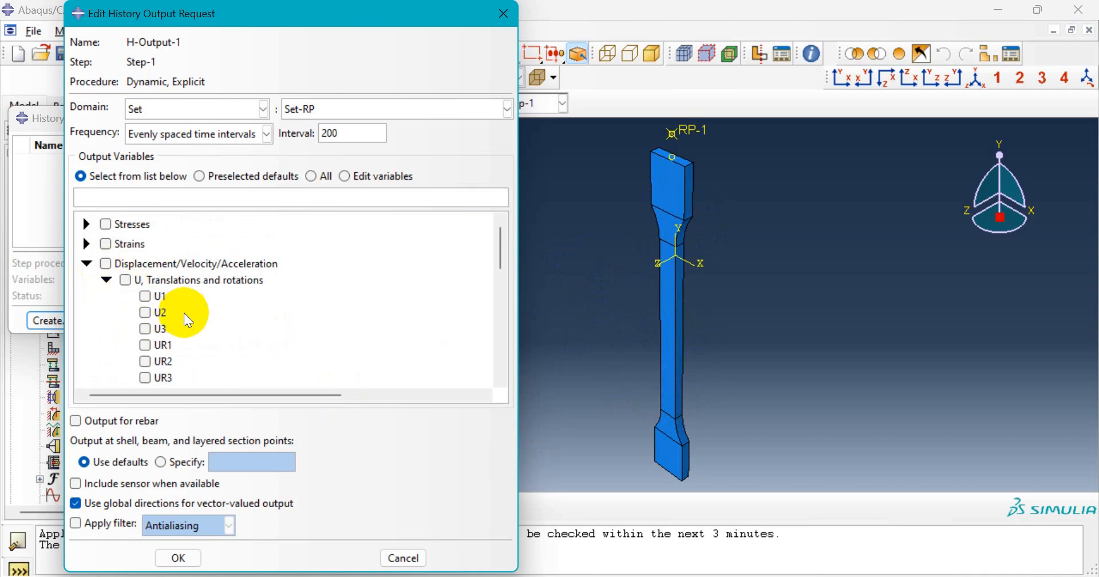
scroll(184, 313, down, 1)
click(146, 264)
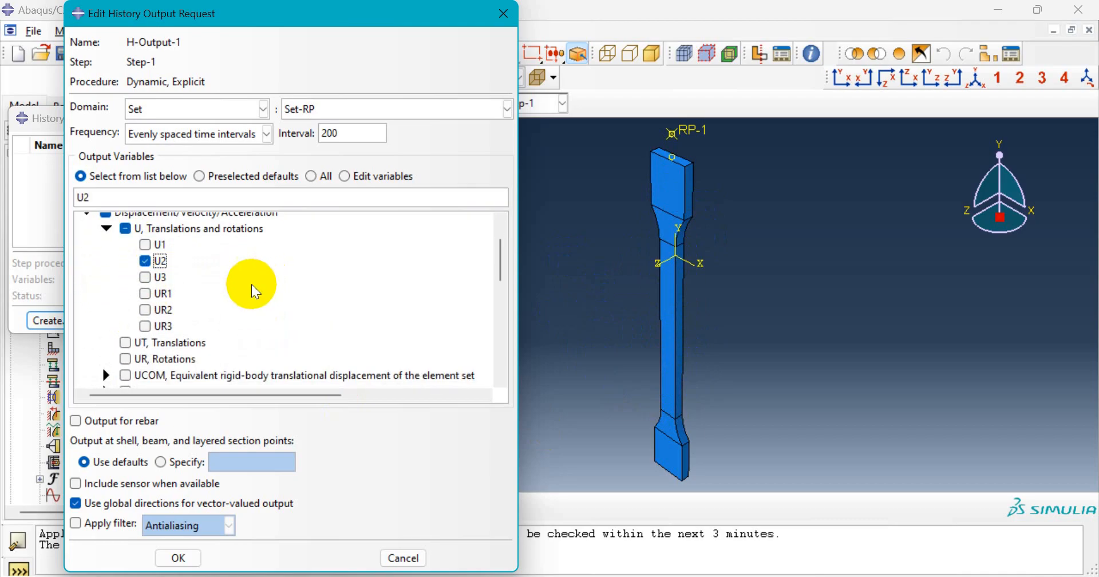
scroll(170, 304, down, 1)
scroll(169, 304, down, 1)
scroll(168, 303, up, 3)
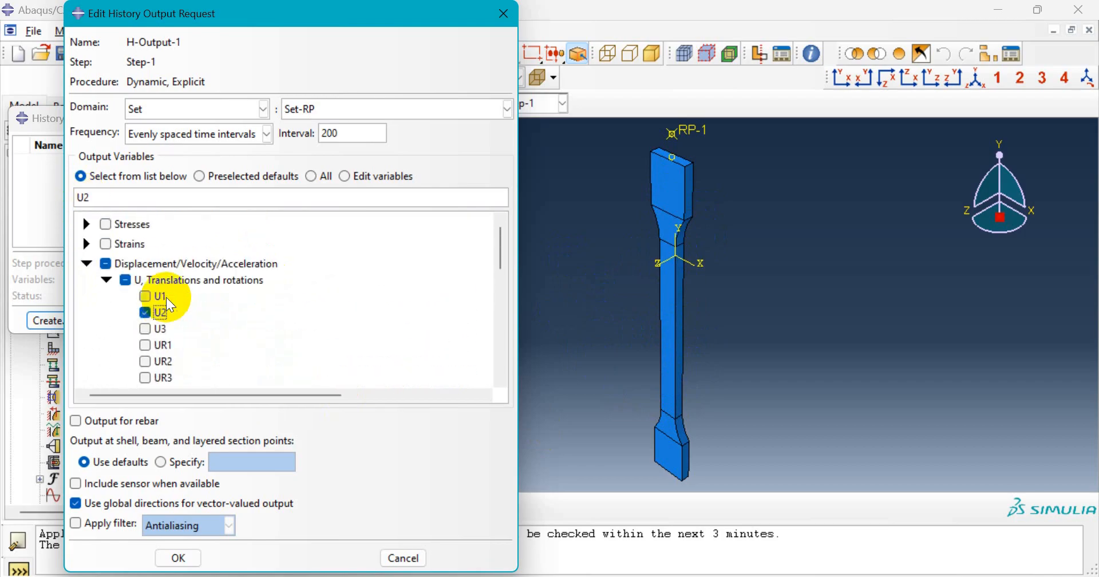
scroll(168, 305, down, 4)
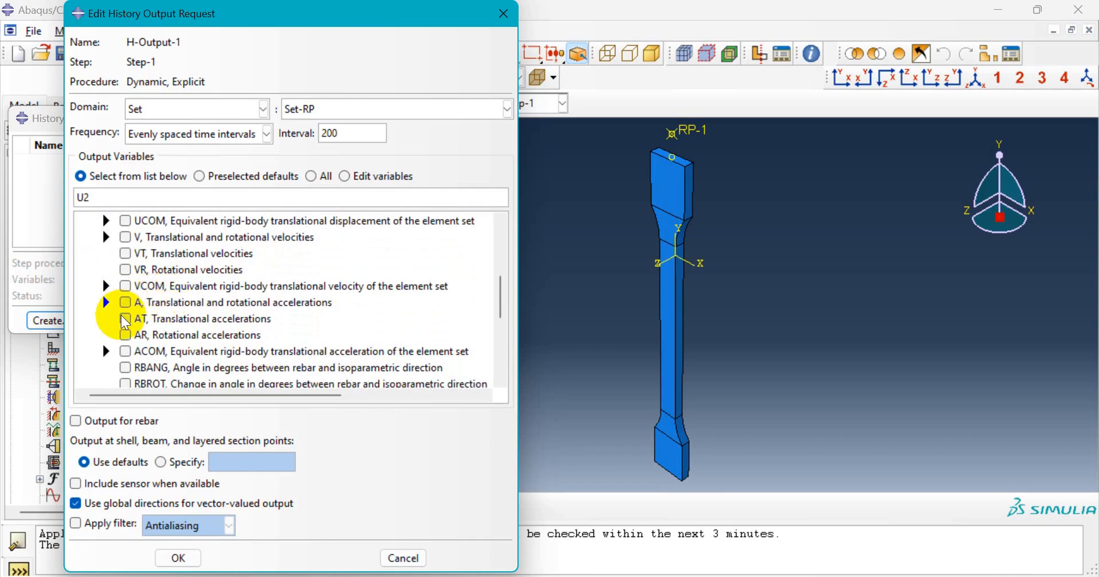
scroll(123, 320, up, 1)
scroll(125, 322, down, 3)
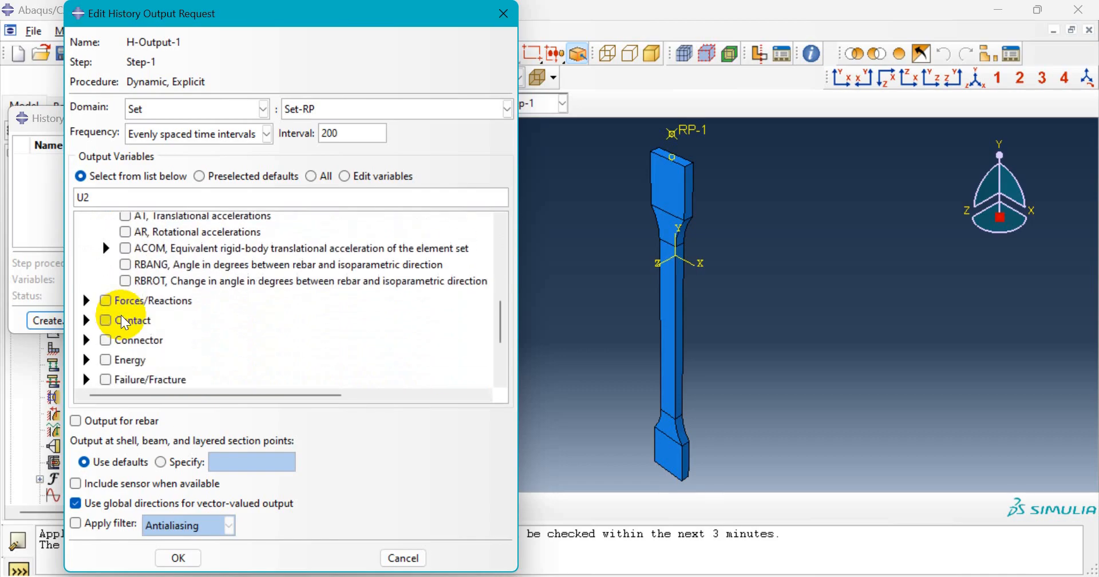
- Add RF2 reaction force output, save the request and close the manager
click(86, 300)
scroll(106, 289, down, 1)
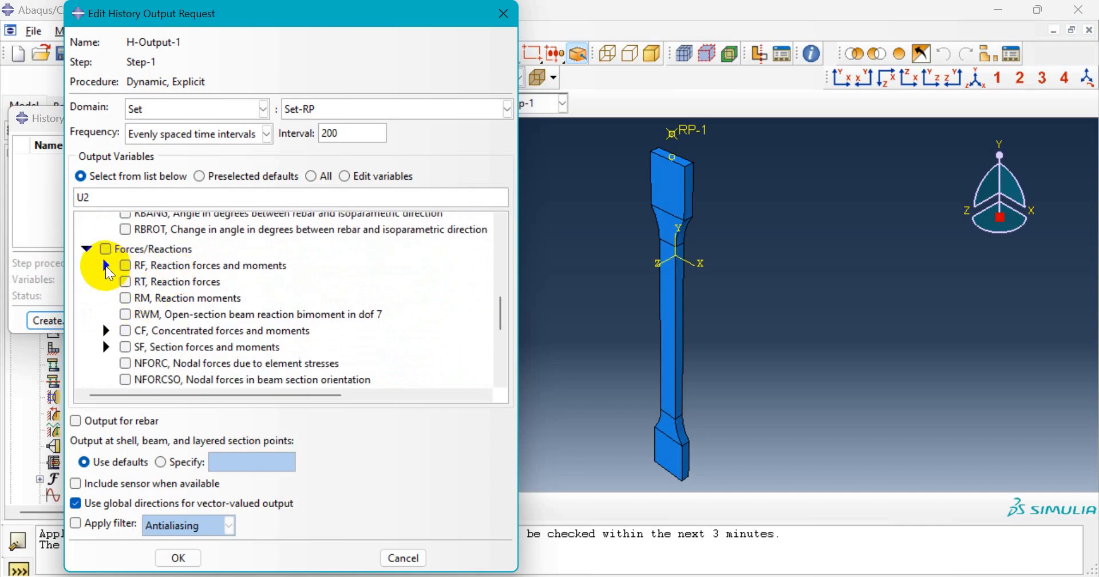
click(107, 266)
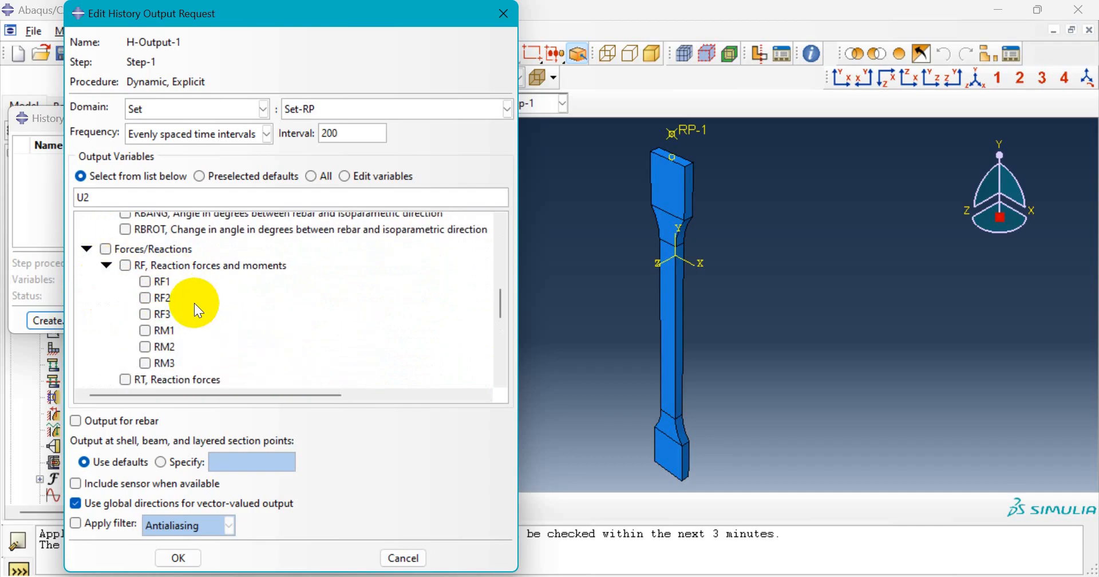
click(144, 298)
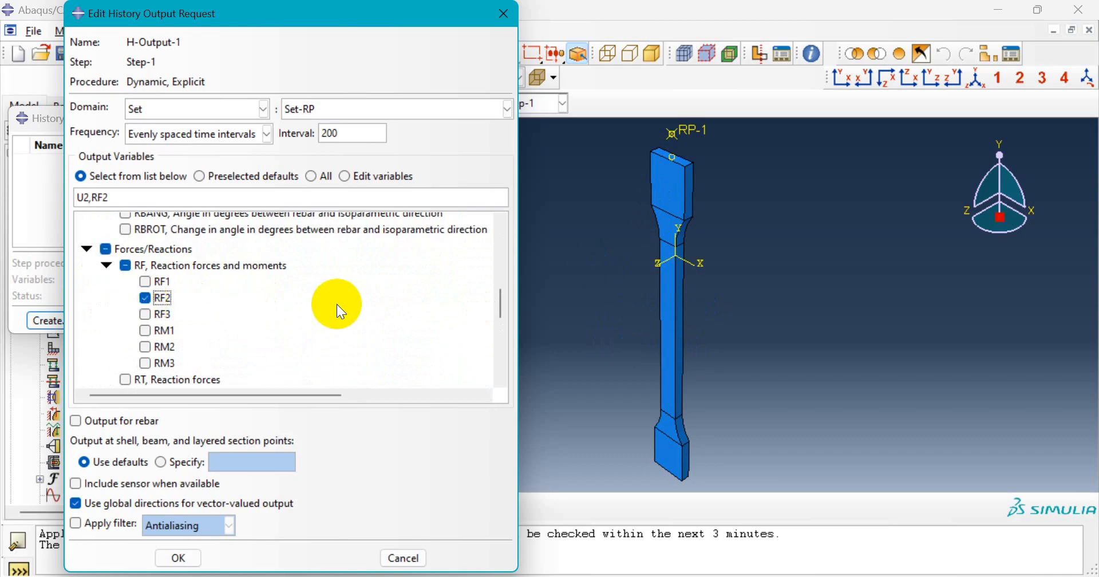
click(189, 563)
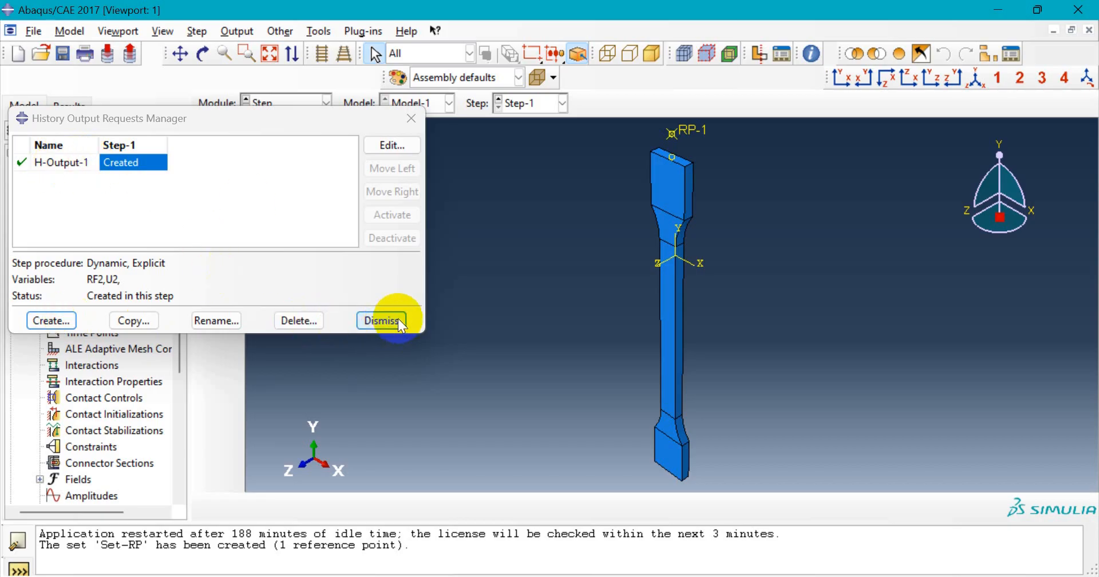
click(382, 320)
- Add STATUS from the State/Field/User/Time variables to field output request F-Output-1
click(232, 162)
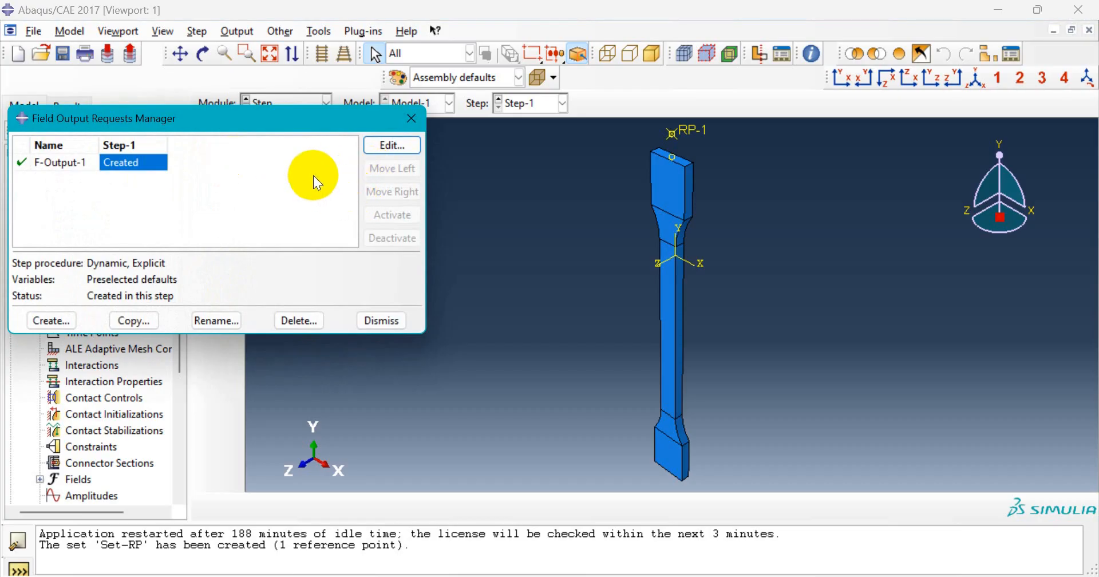
click(408, 149)
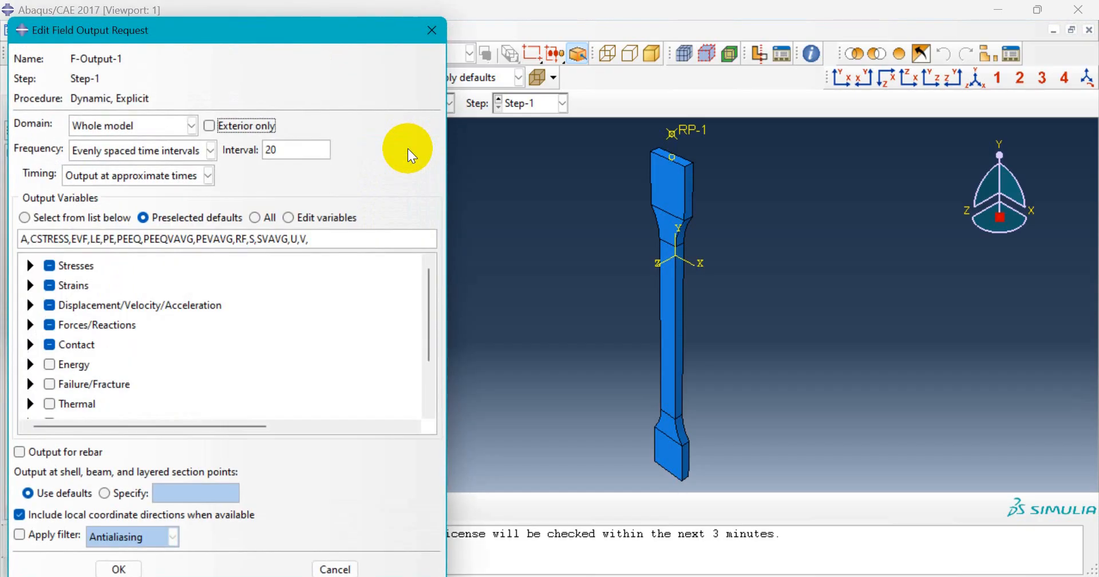
drag(262, 40, 299, 38)
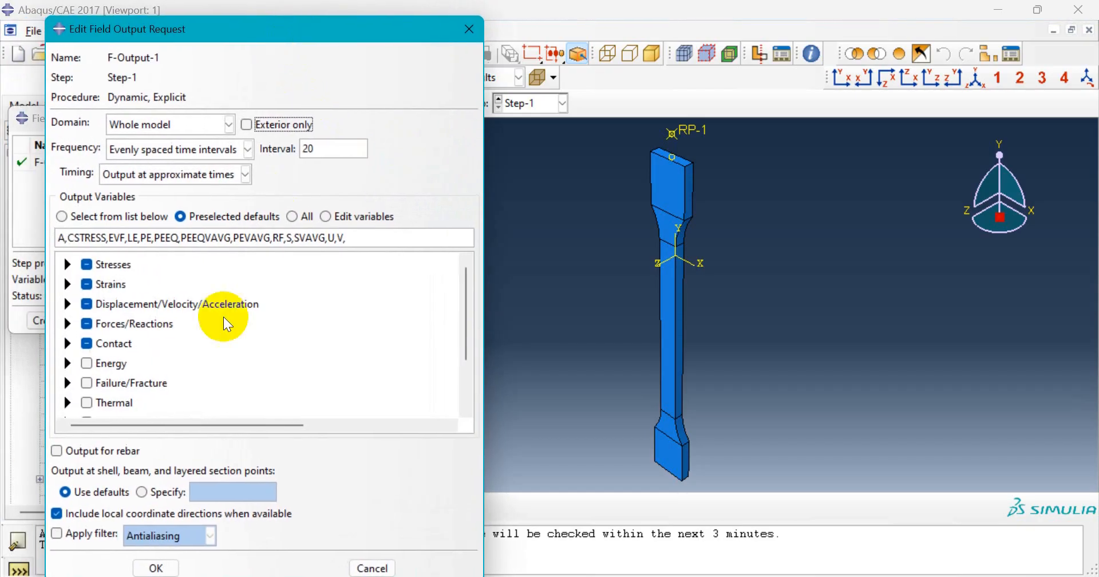
scroll(158, 357, down, 4)
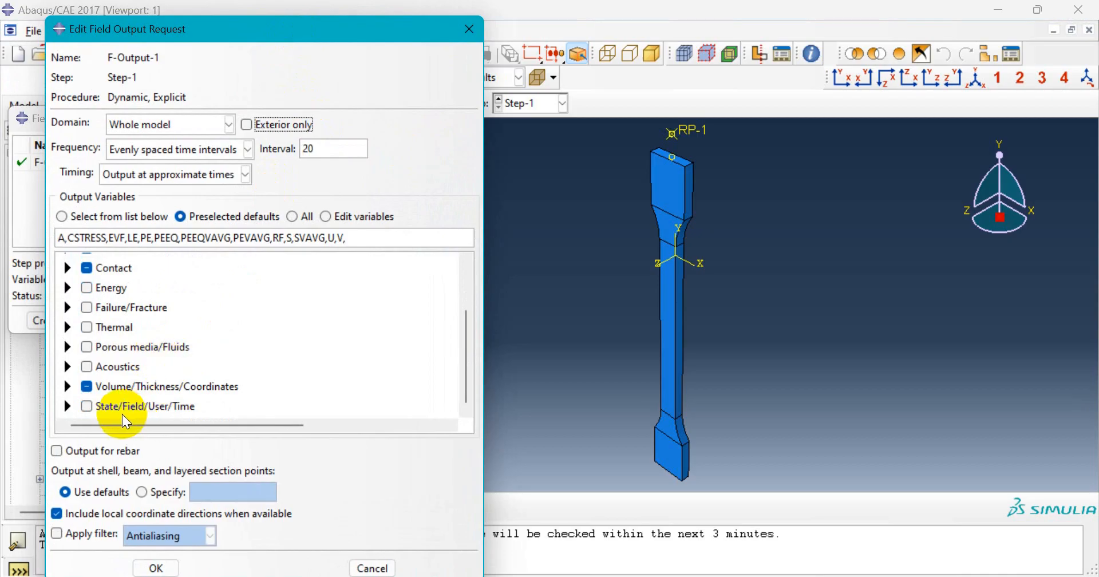
click(67, 405)
scroll(127, 378, down, 3)
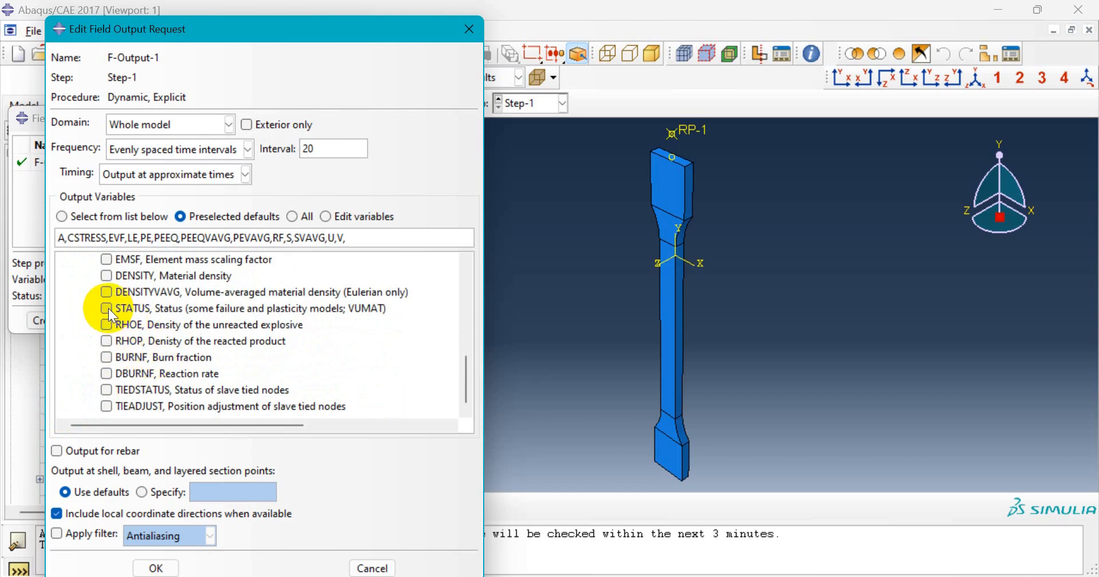
click(107, 308)
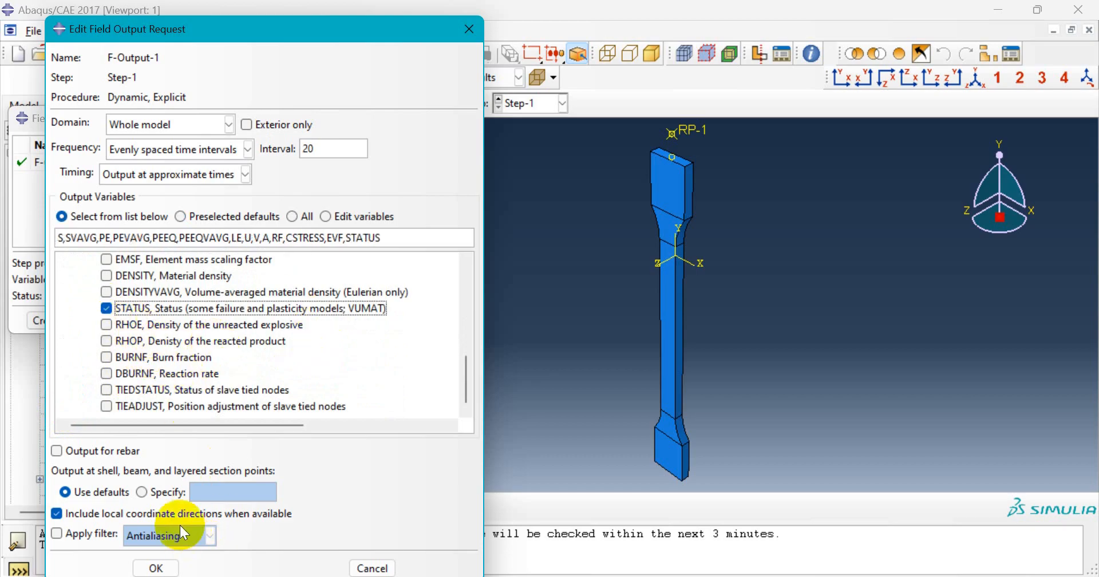
click(156, 568)
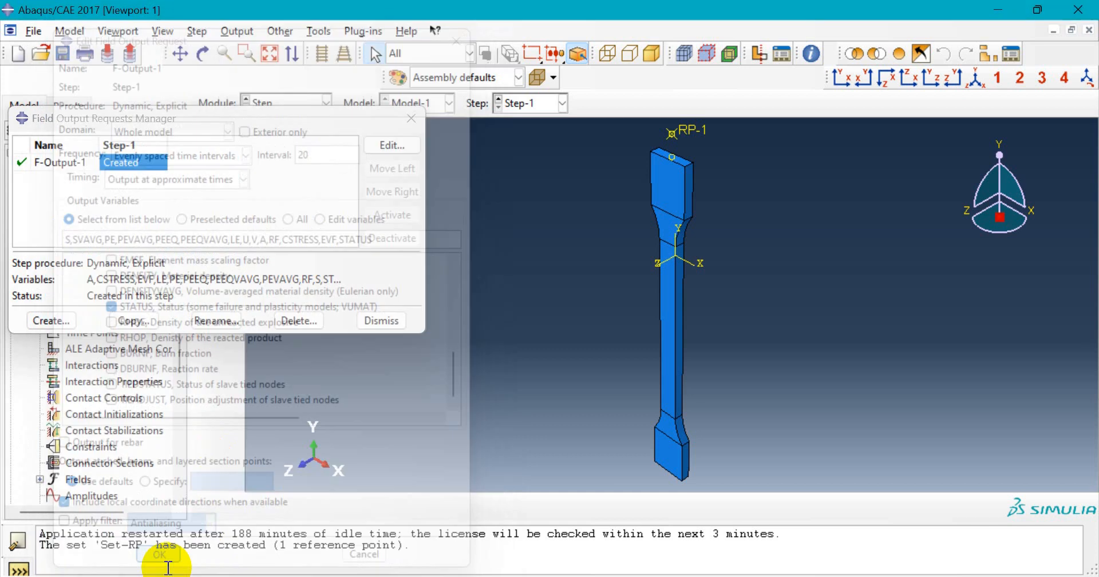
click(387, 322)
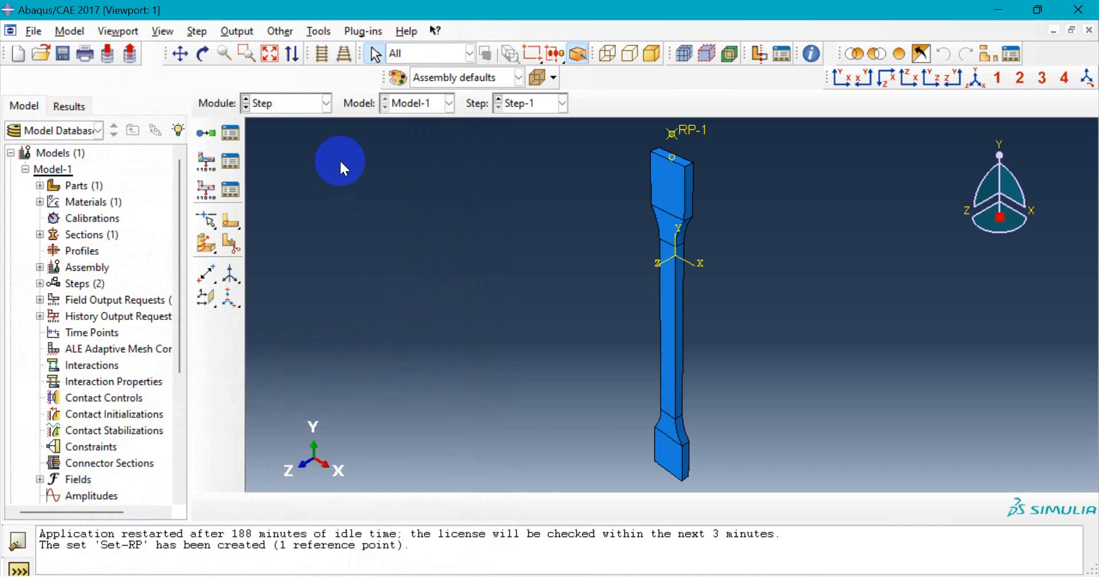
- Switch the dogbone model to the Interaction module
click(311, 105)
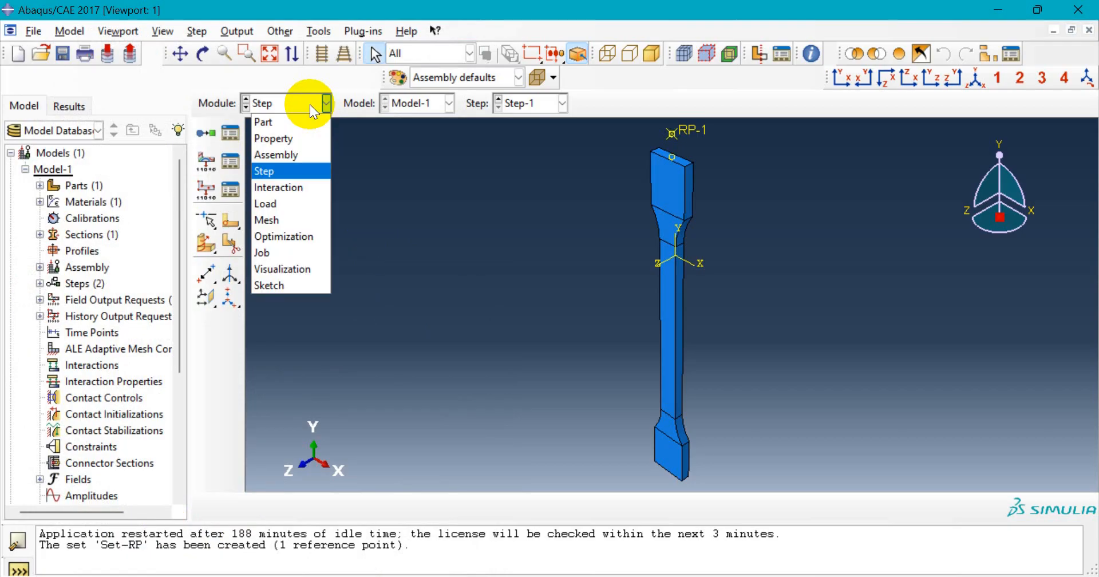
click(316, 188)
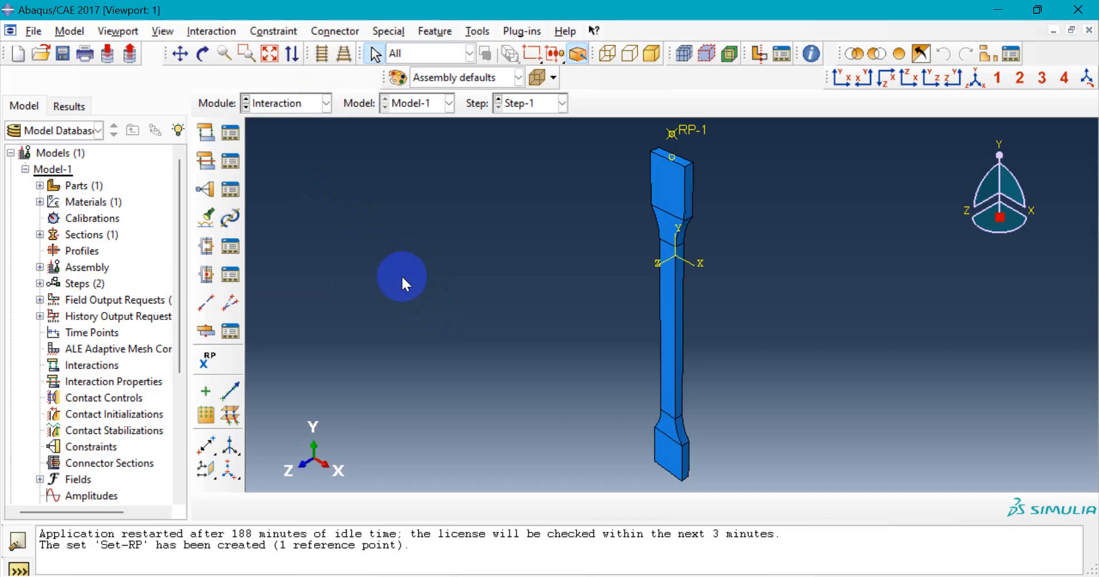
scroll(402, 295, down, 2)
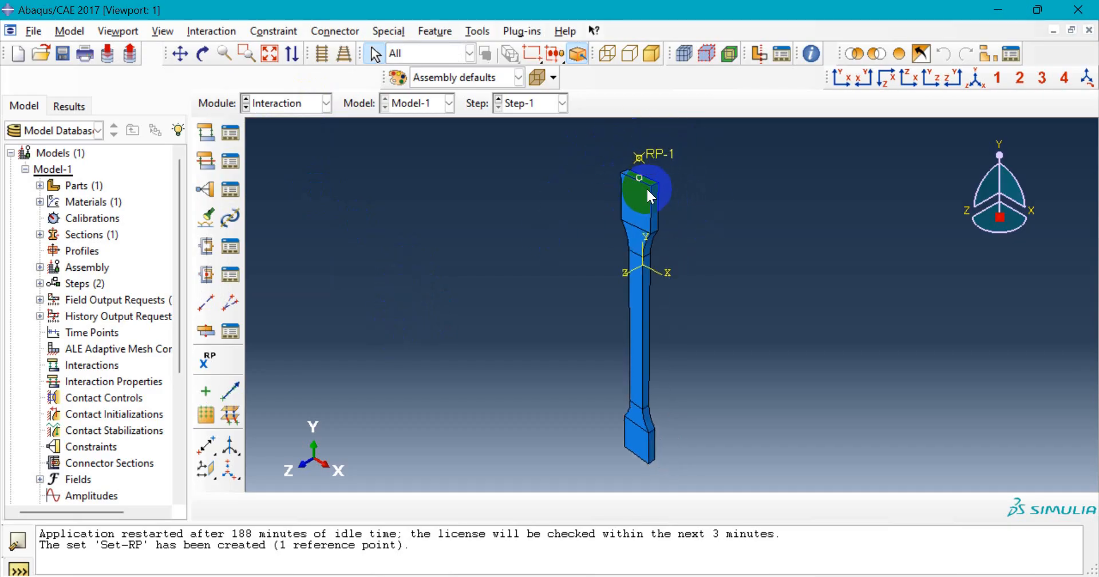
scroll(647, 187, up, 1)
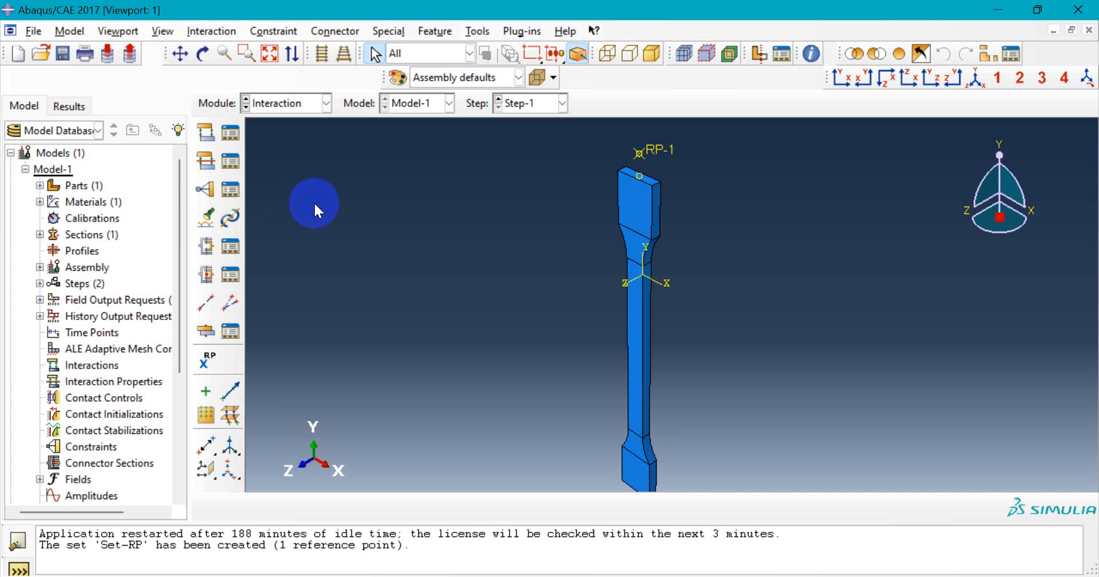
- Create a Coupling constraint and pick RP-1 as its control point
click(211, 194)
drag(113, 235, 114, 206)
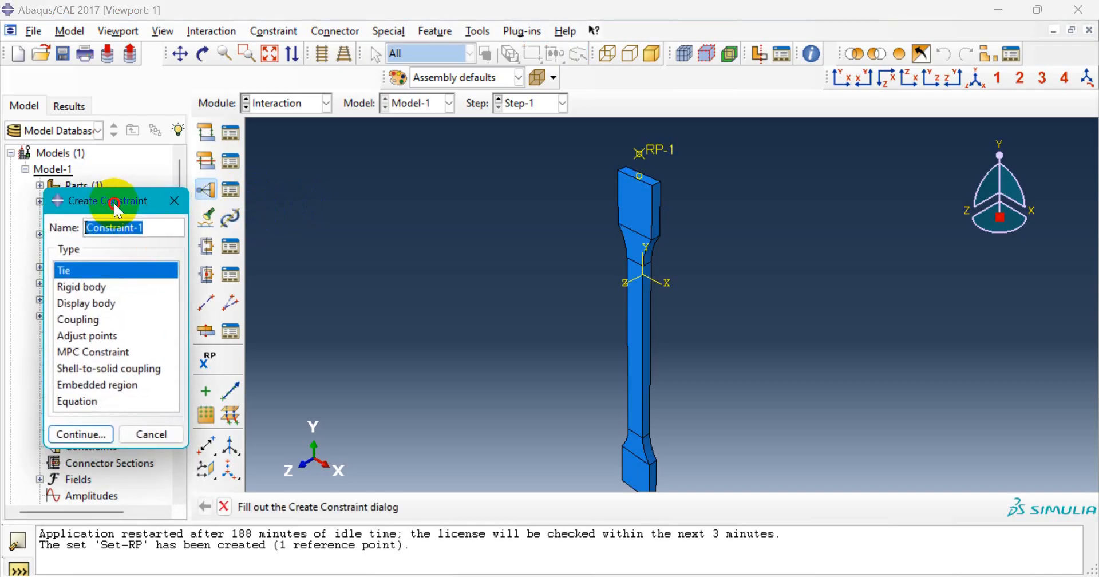
click(101, 320)
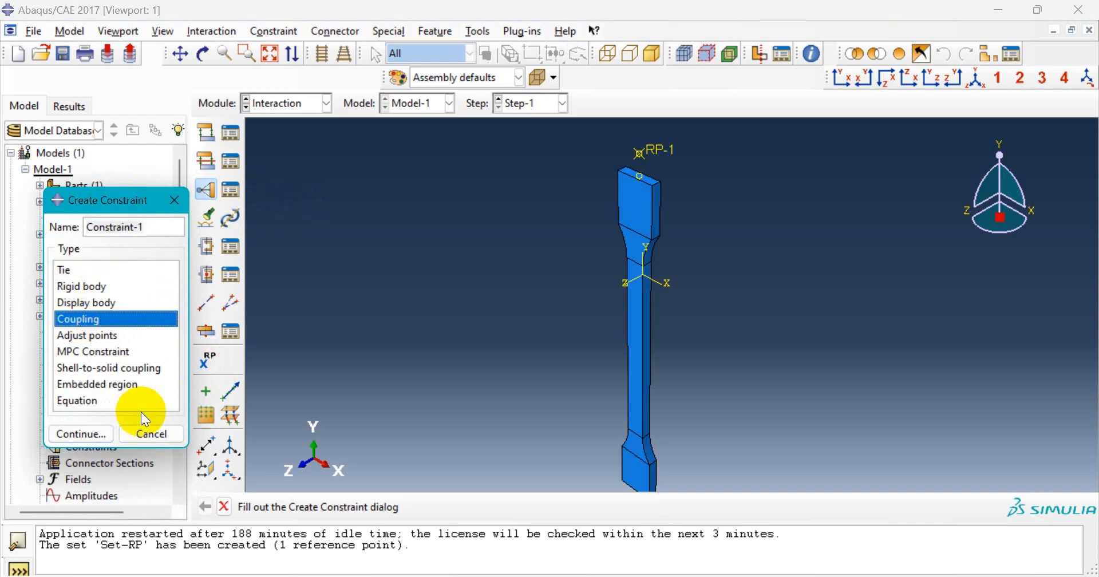
click(101, 436)
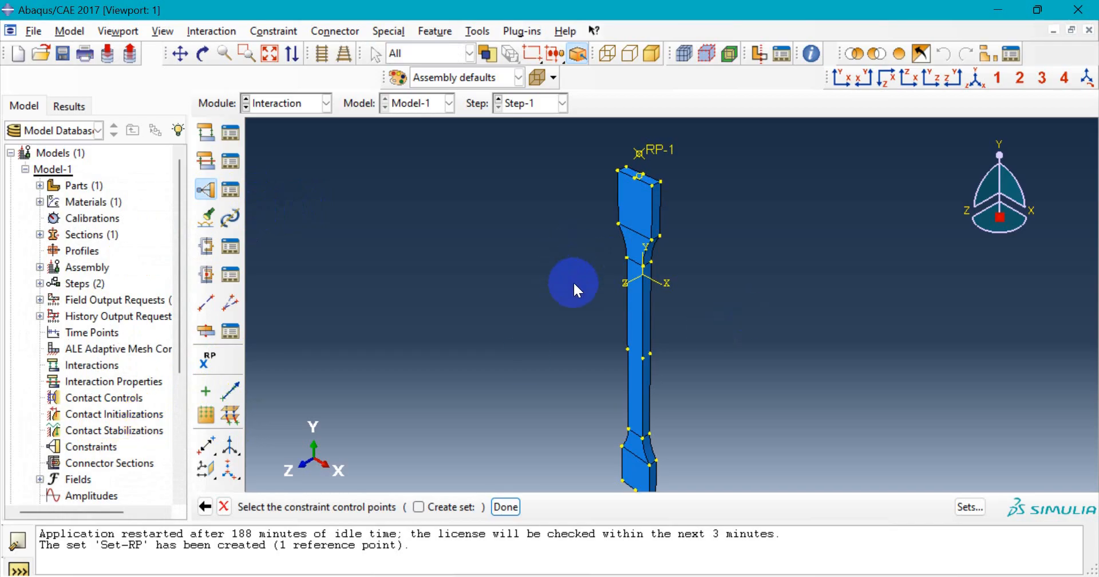
scroll(659, 141, up, 2)
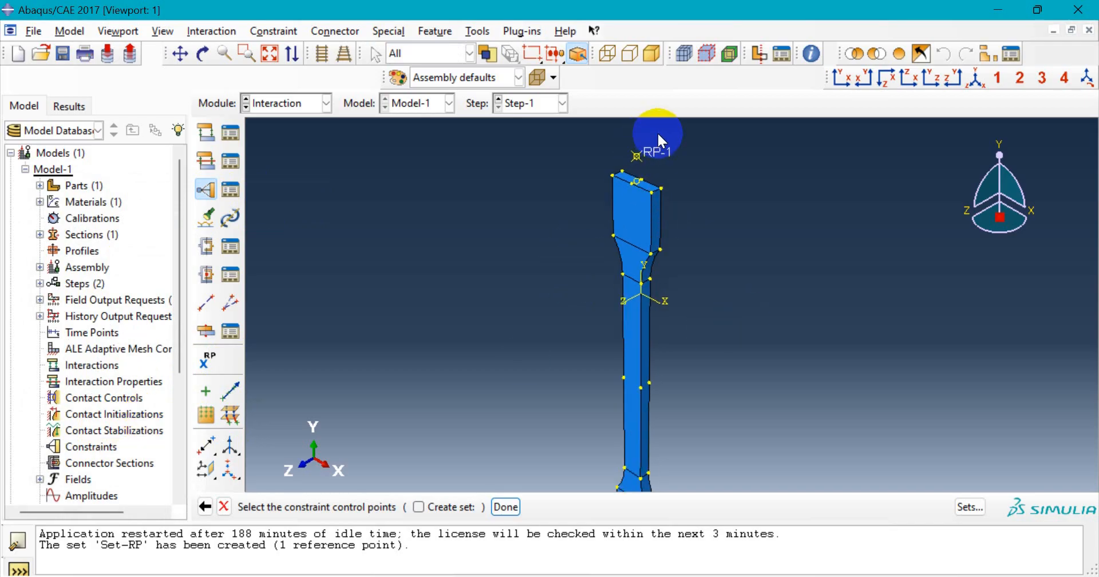
scroll(657, 132, up, 1)
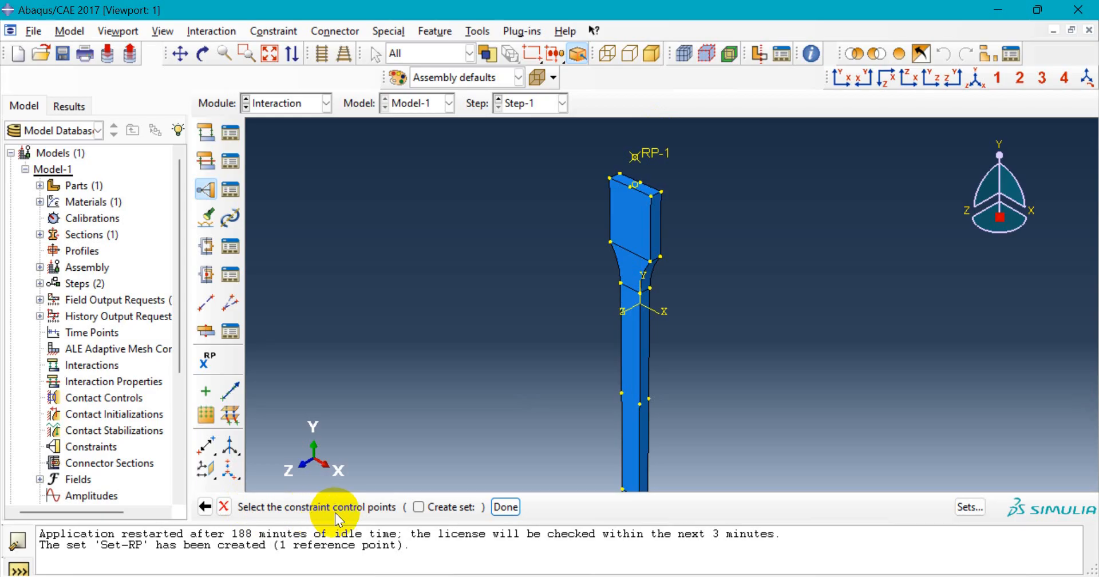
click(639, 158)
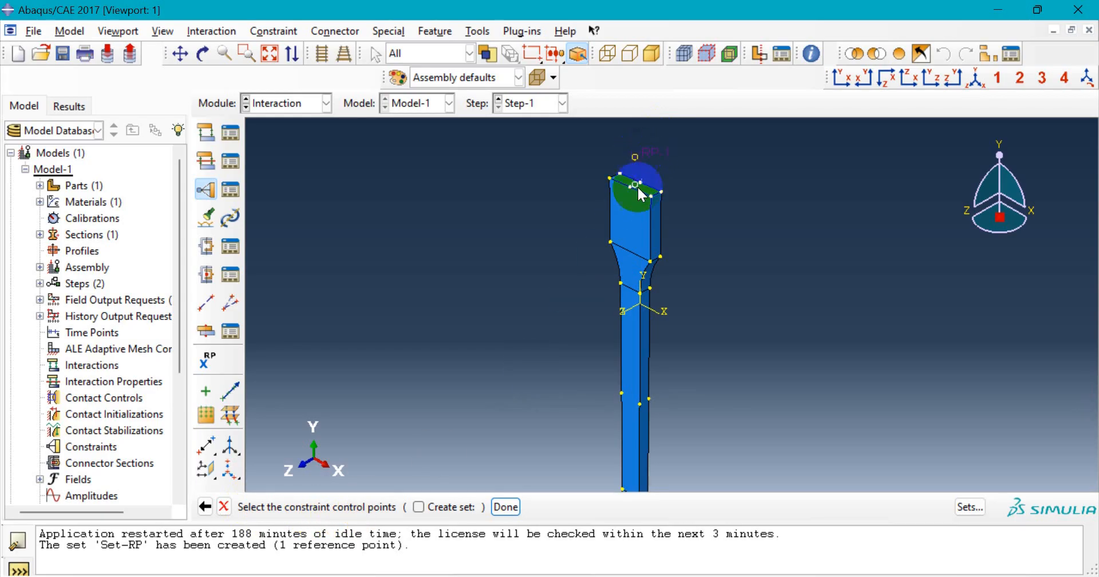
click(506, 508)
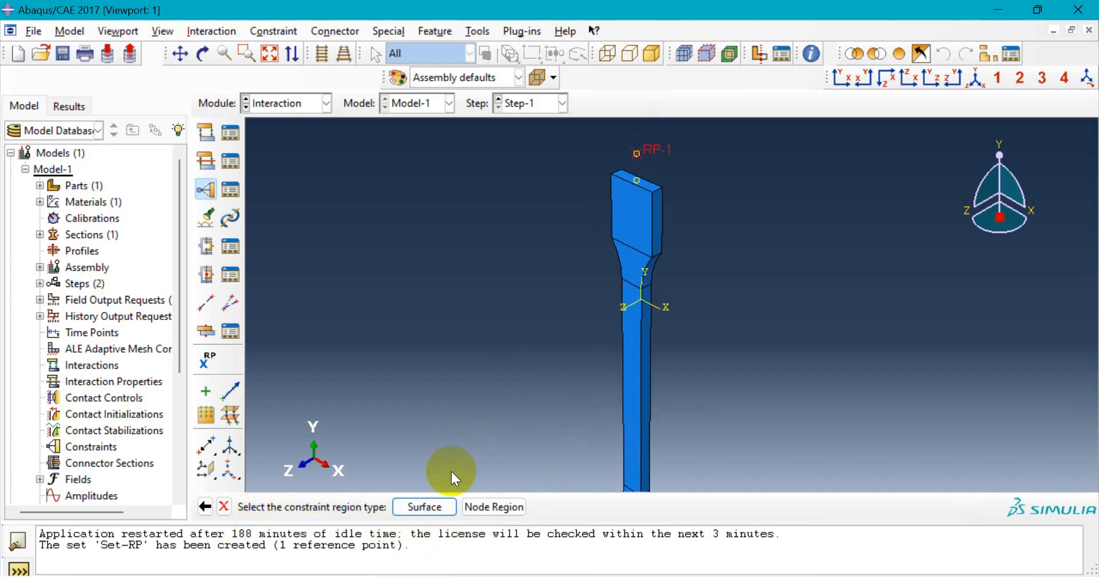
- Box-select all faces of the top grip block as the coupling surface
click(425, 507)
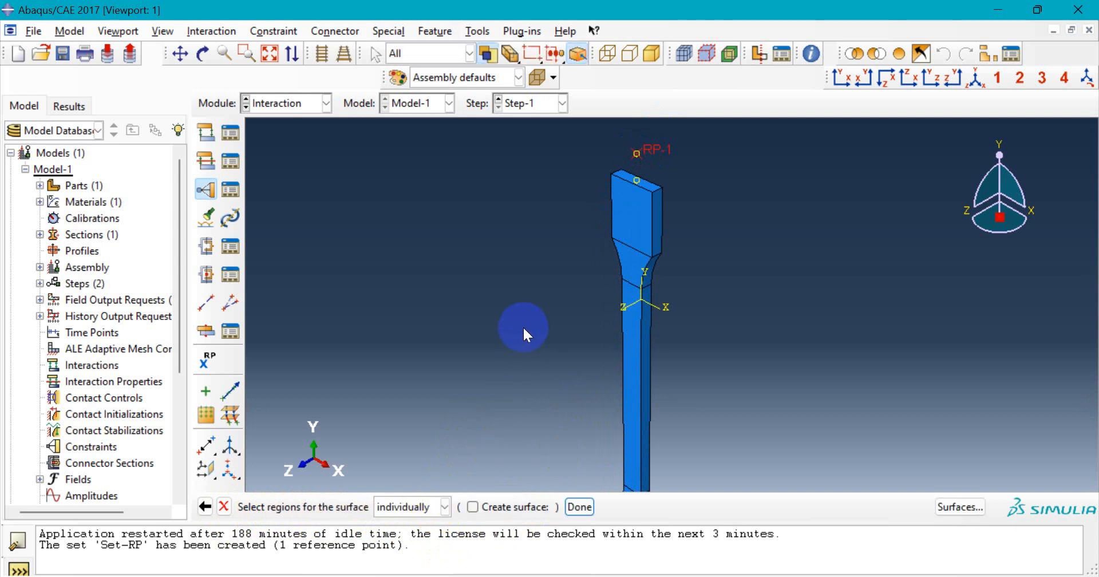
click(636, 204)
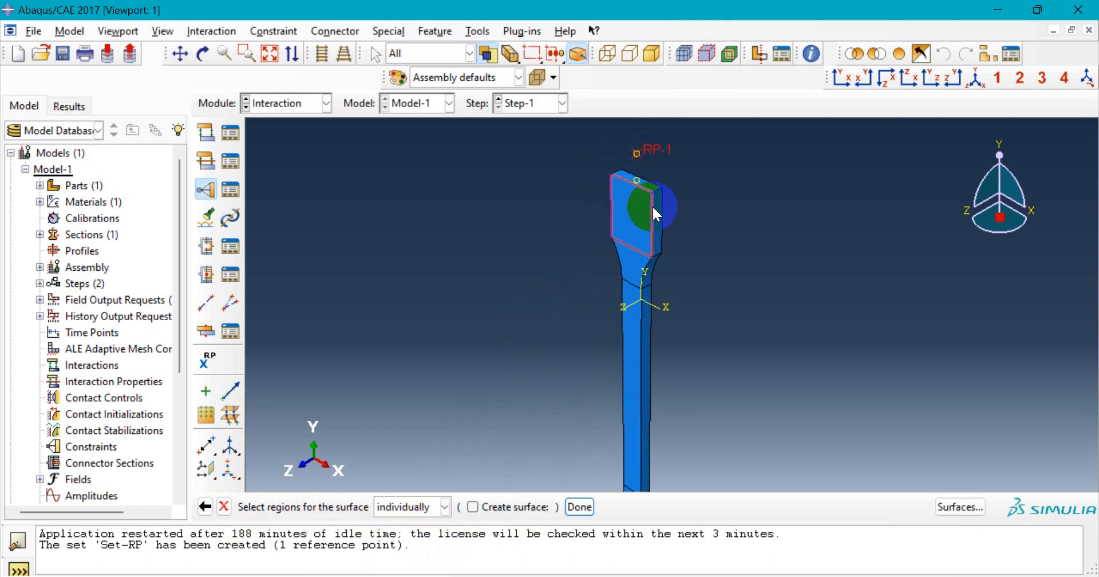
click(593, 152)
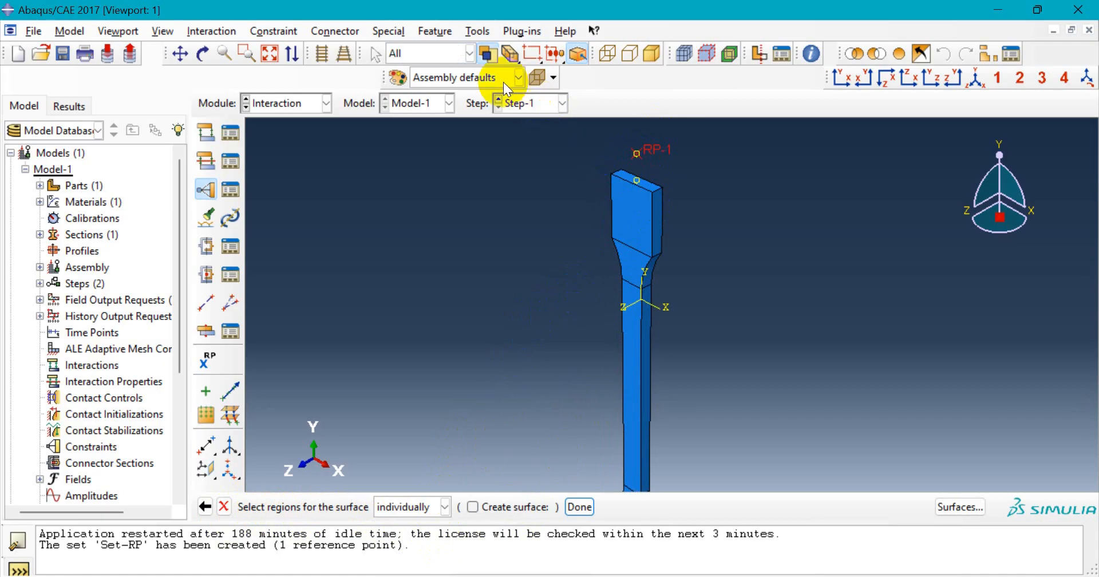
click(469, 53)
click(468, 53)
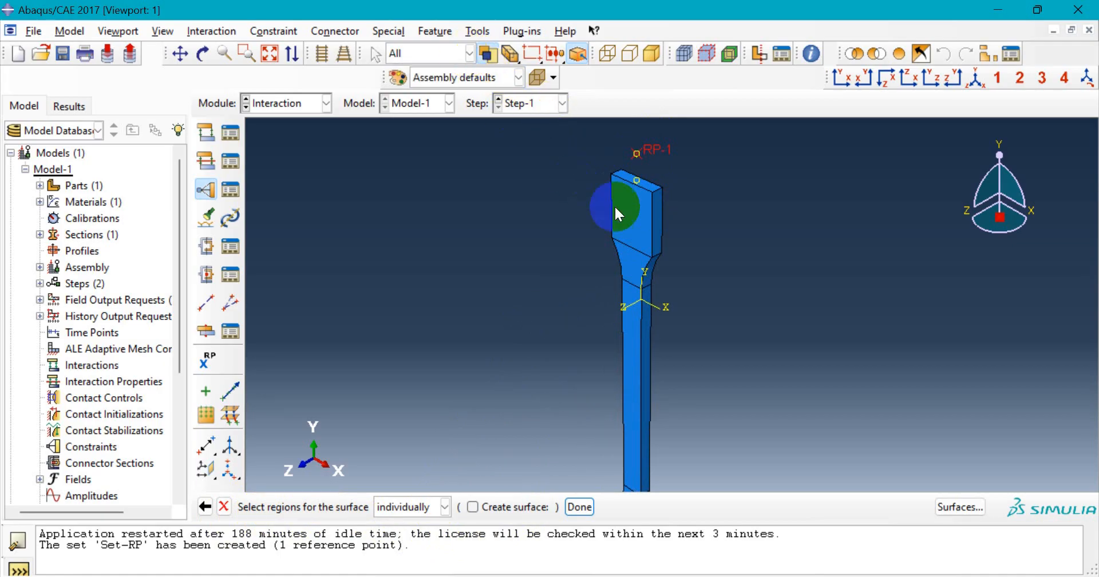
drag(593, 166, 680, 208)
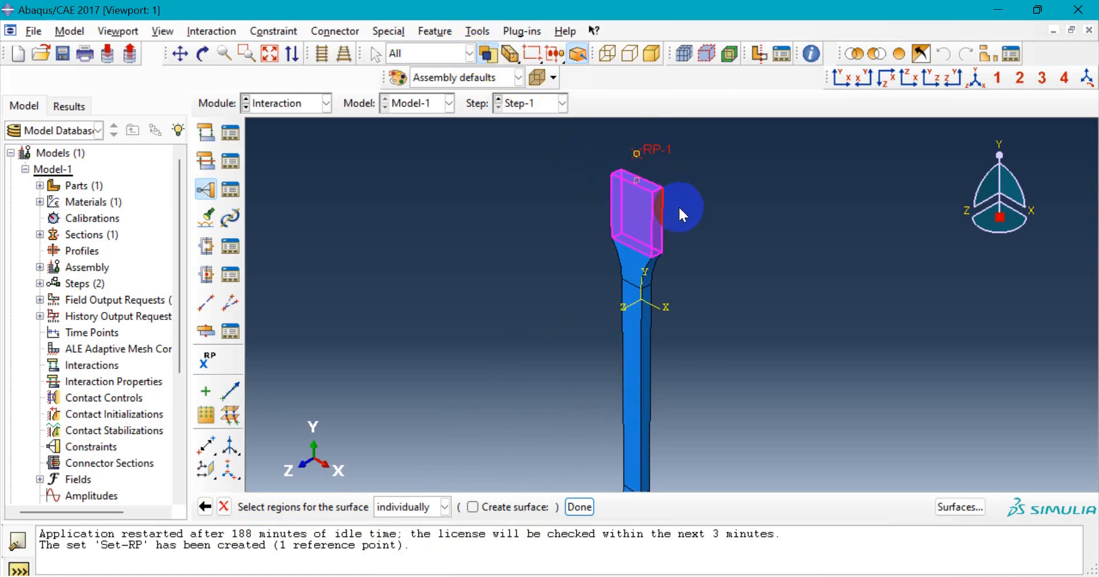
click(203, 54)
drag(549, 274, 670, 242)
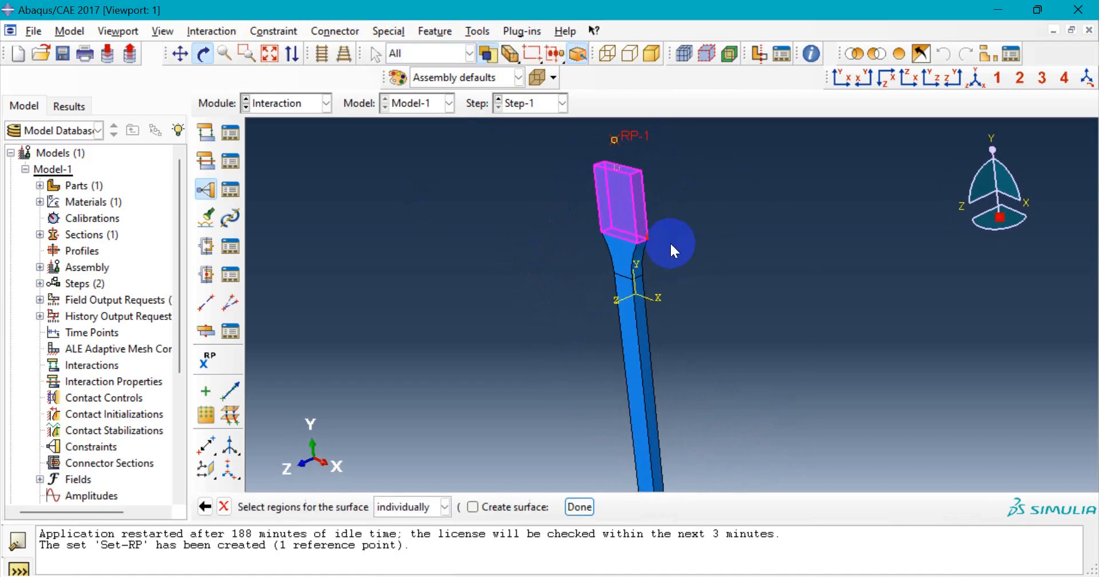
click(572, 506)
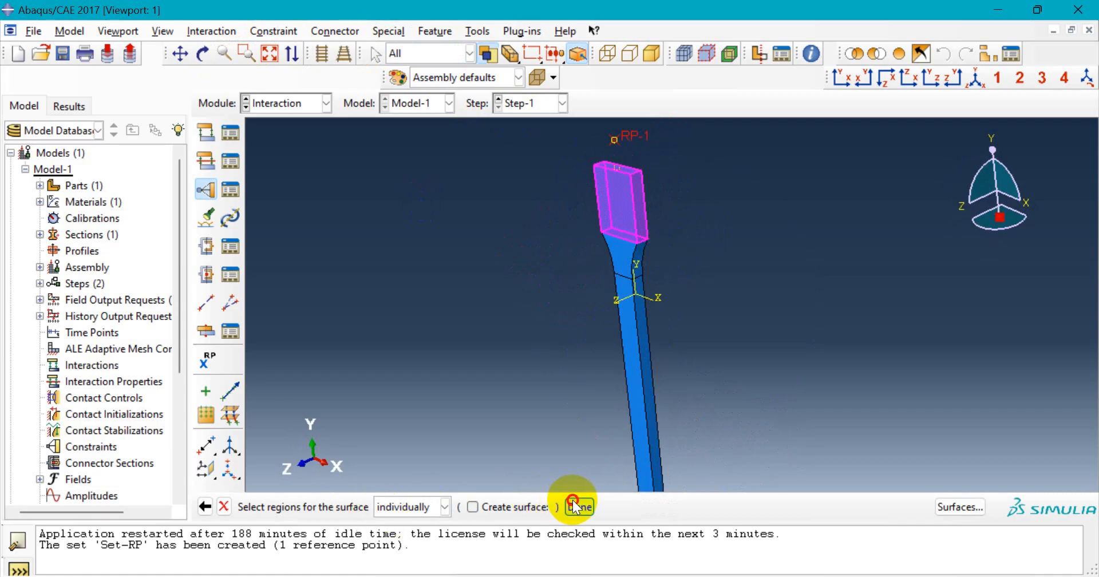
drag(165, 149, 217, 135)
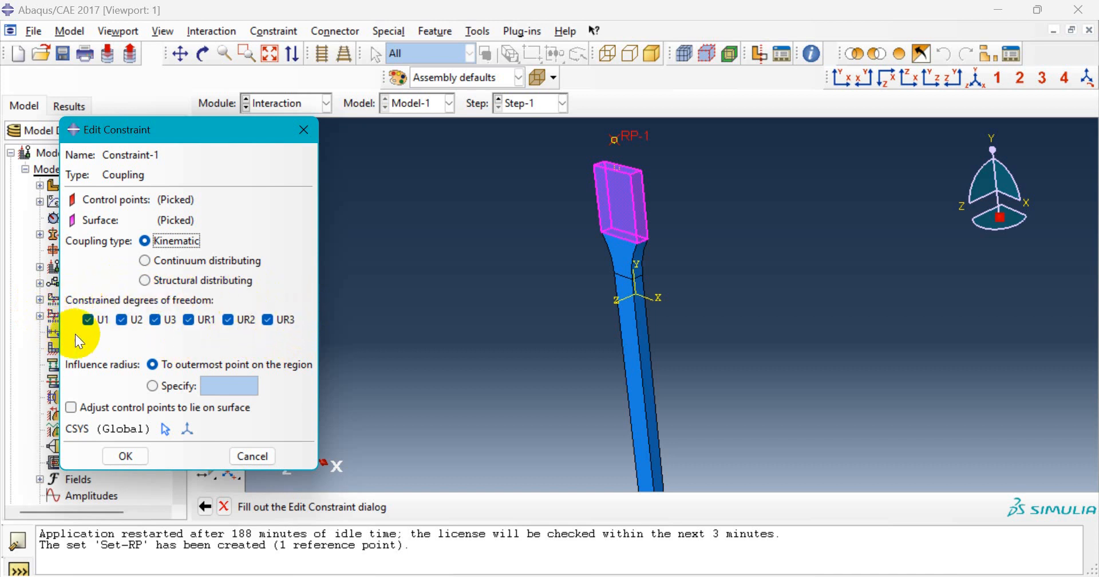
- Accept kinematic coupling with all six DOFs to create Constraint-1
click(125, 456)
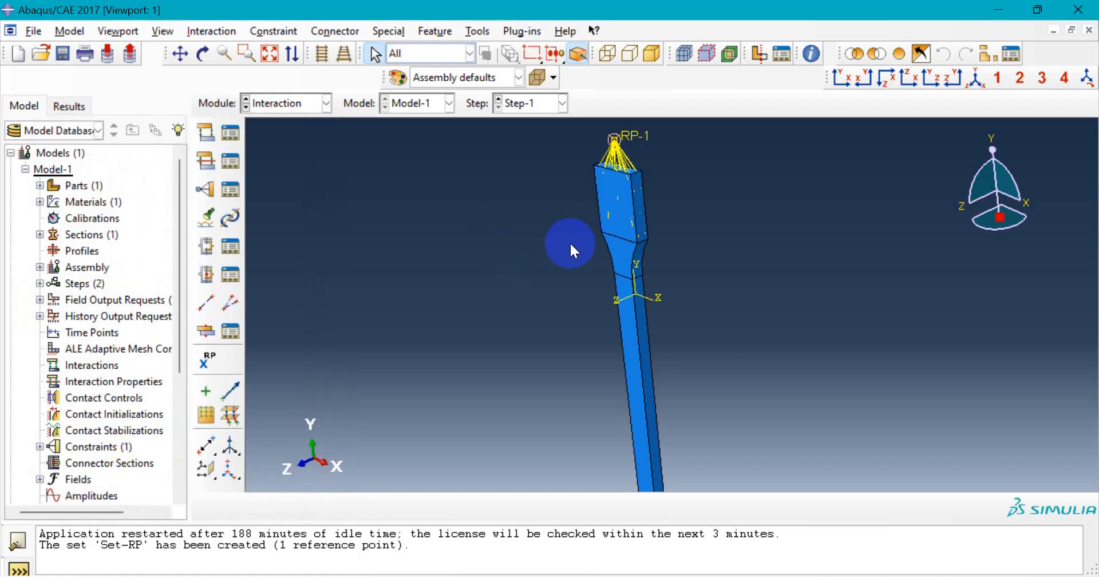
scroll(607, 176, up, 2)
scroll(604, 212, down, 3)
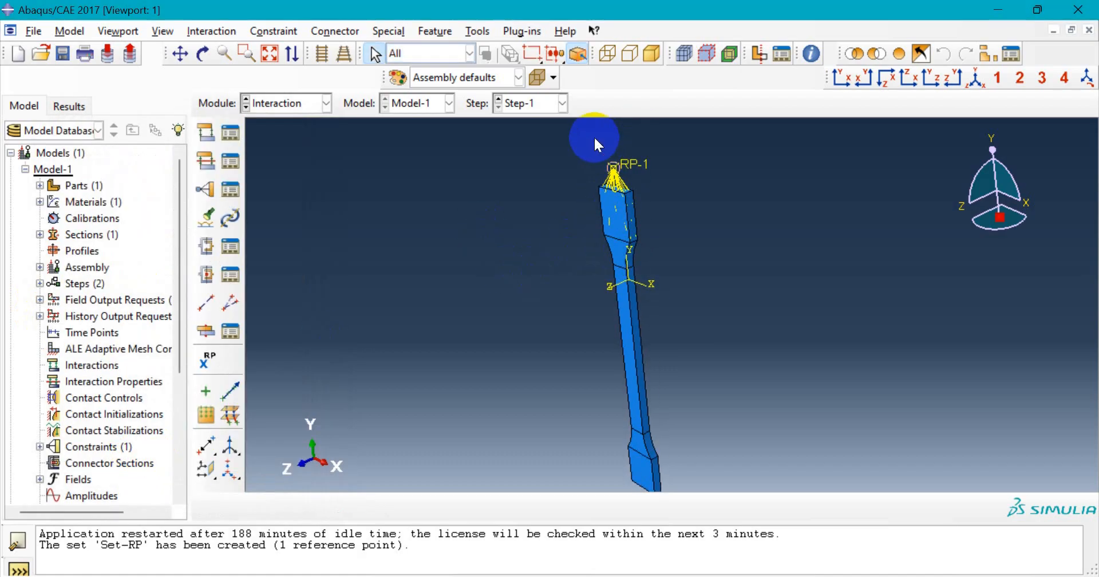
scroll(593, 136, down, 4)
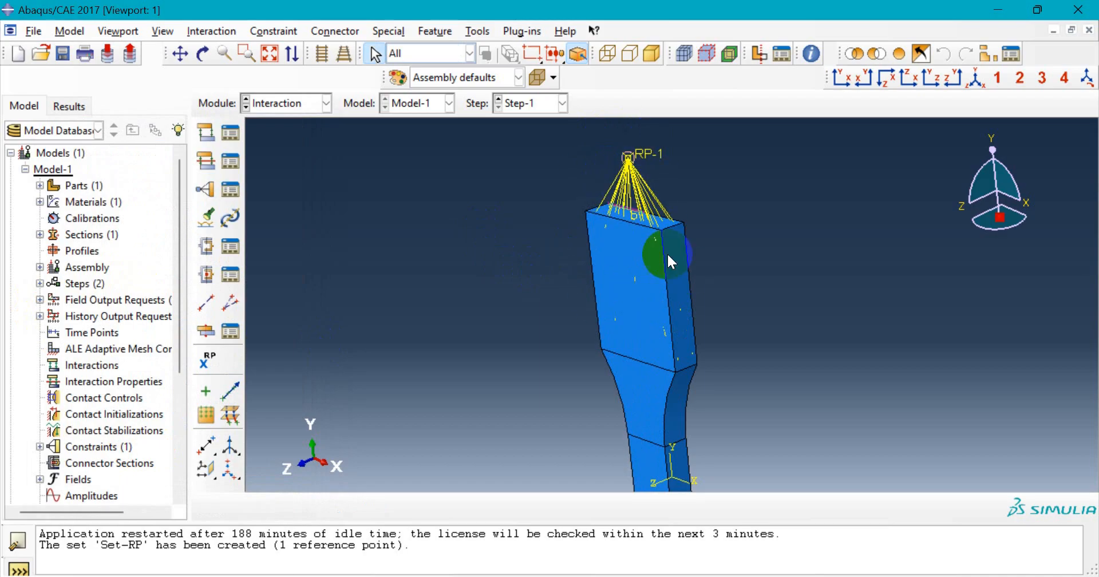
scroll(504, 223, up, 4)
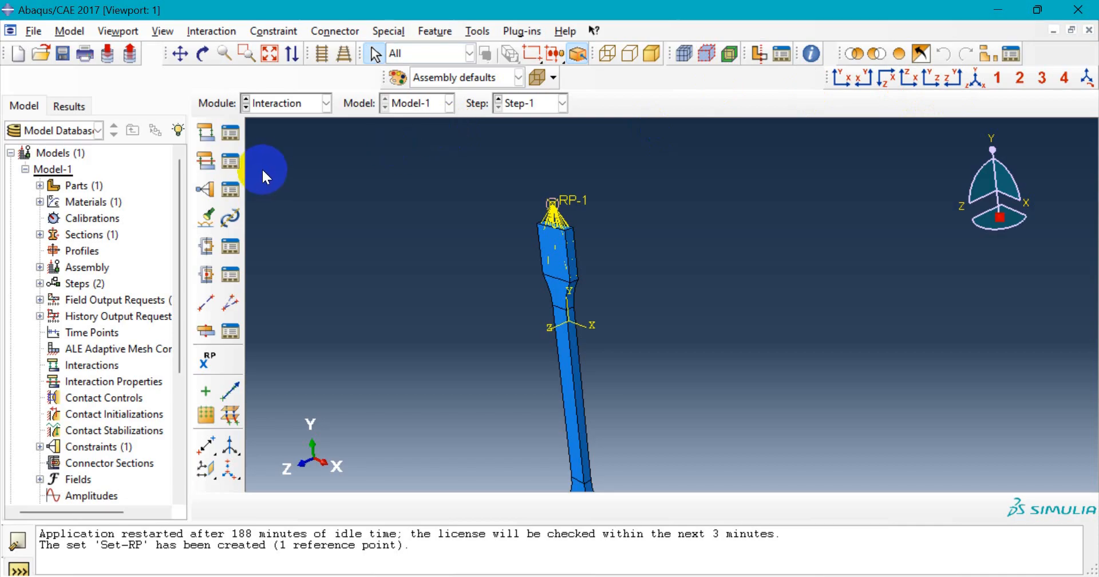
- Switch the module from Interaction to Load
click(308, 105)
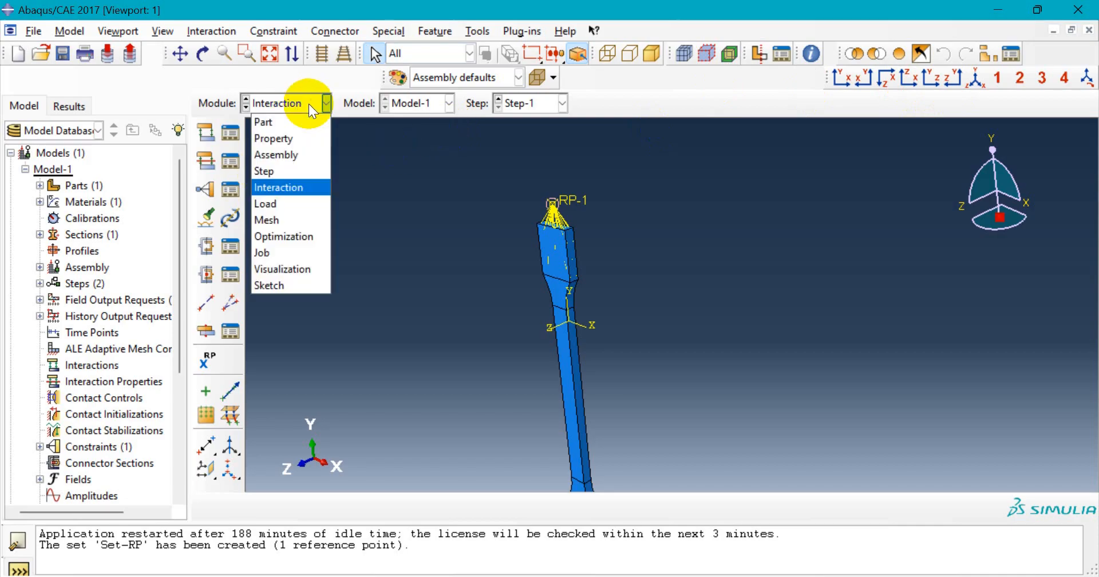
click(304, 203)
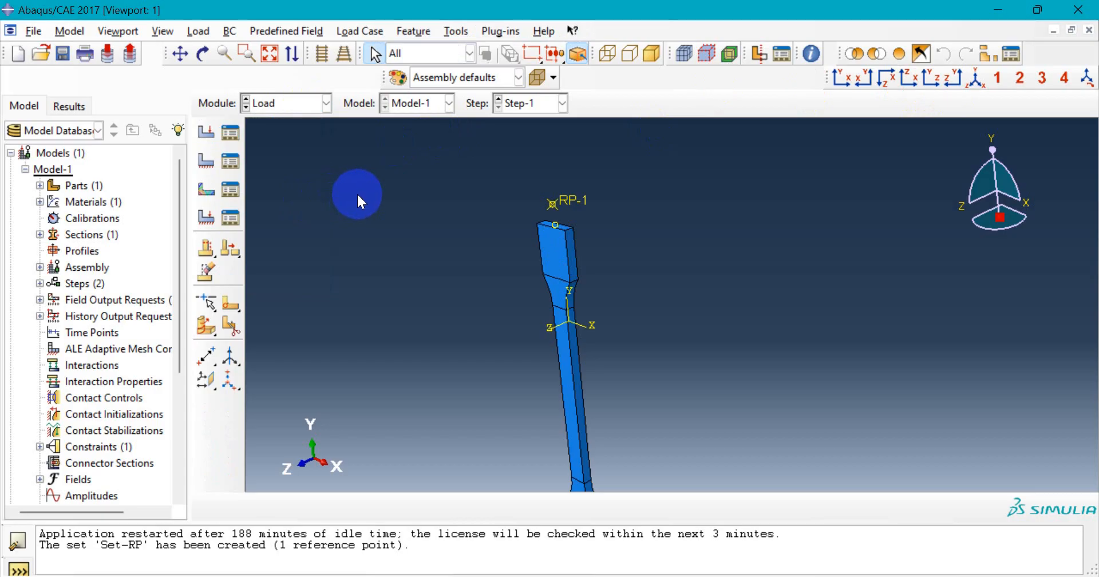
scroll(662, 214, up, 4)
scroll(643, 391, down, 2)
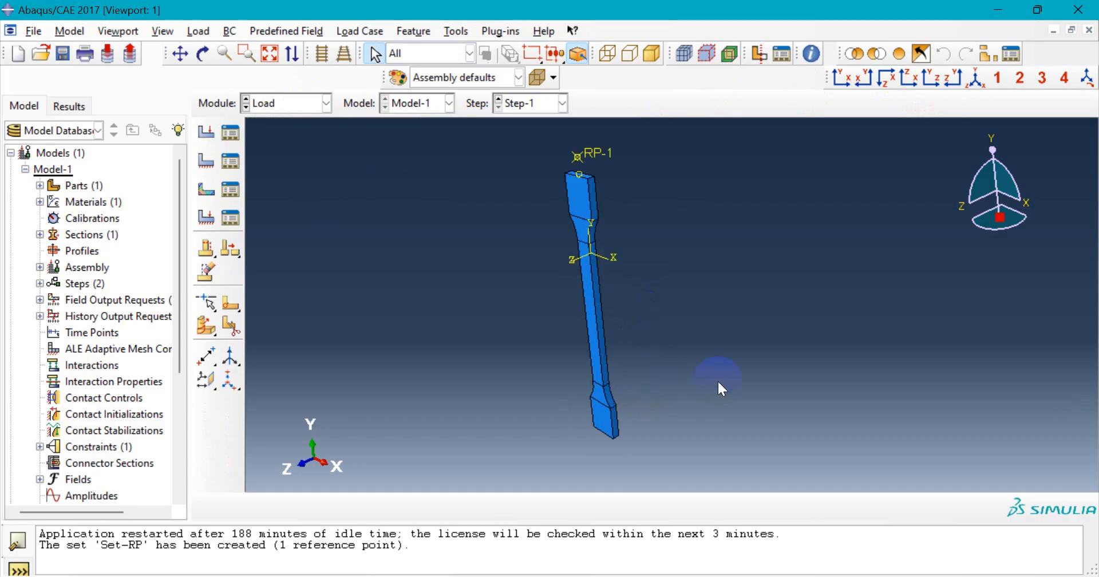
scroll(618, 434, down, 3)
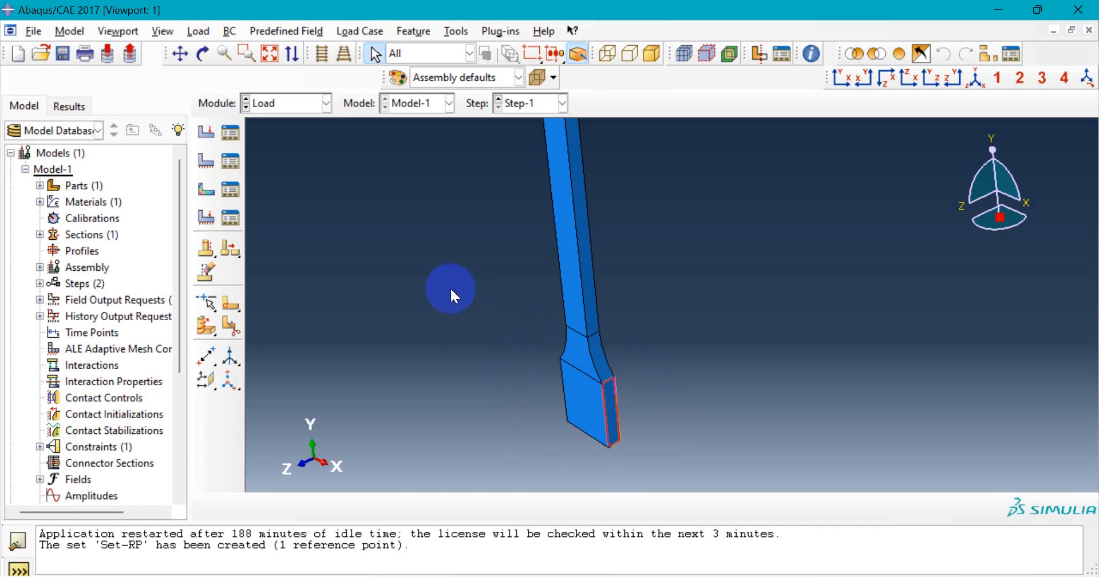
- Start a Symmetry/Antisymmetry/Encastre boundary condition in the Initial step
click(204, 165)
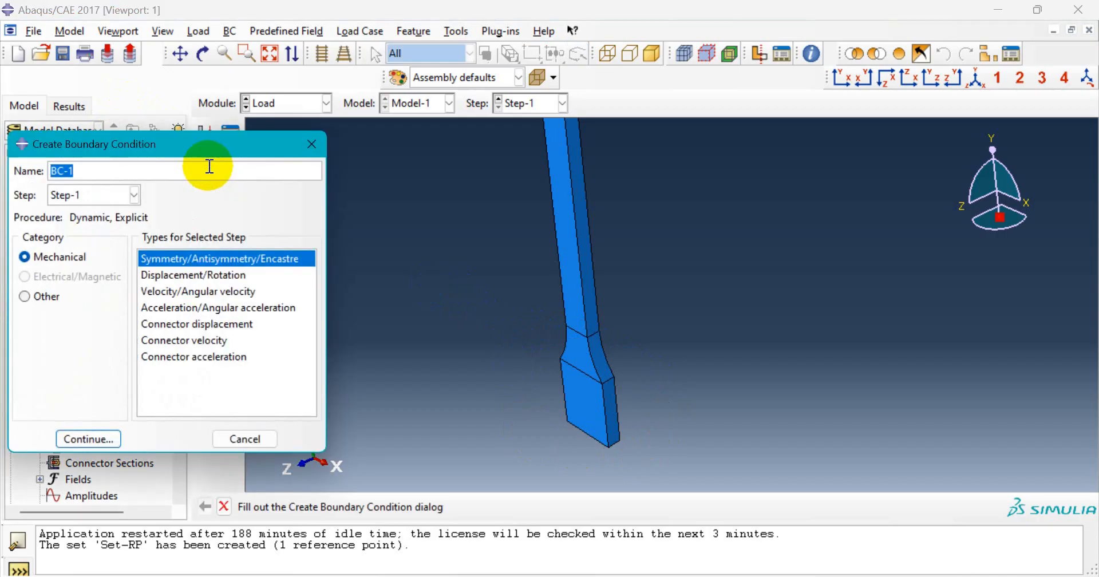
drag(183, 146, 198, 142)
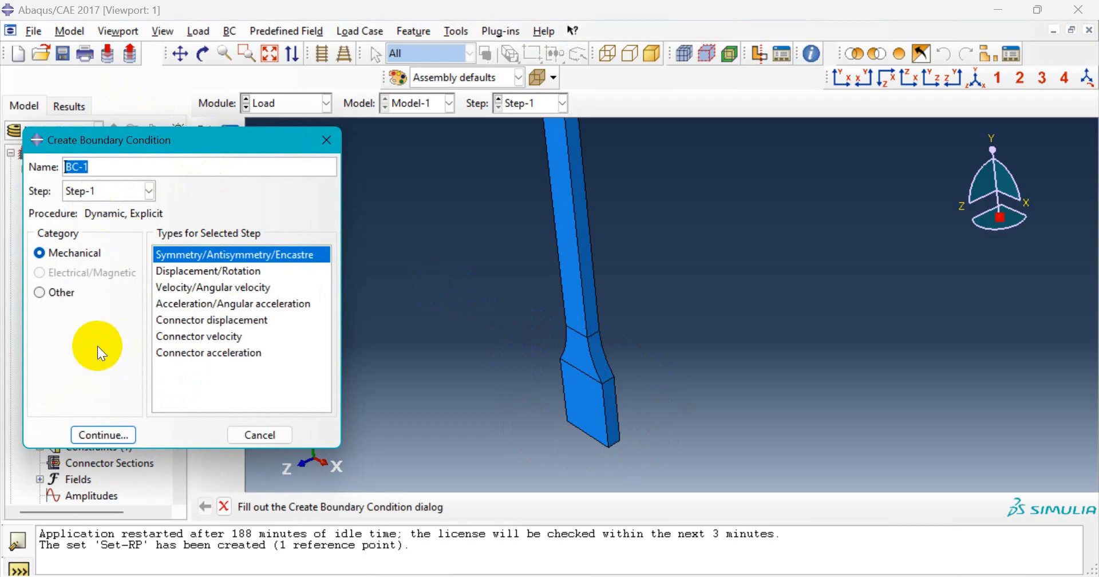
click(113, 193)
click(108, 209)
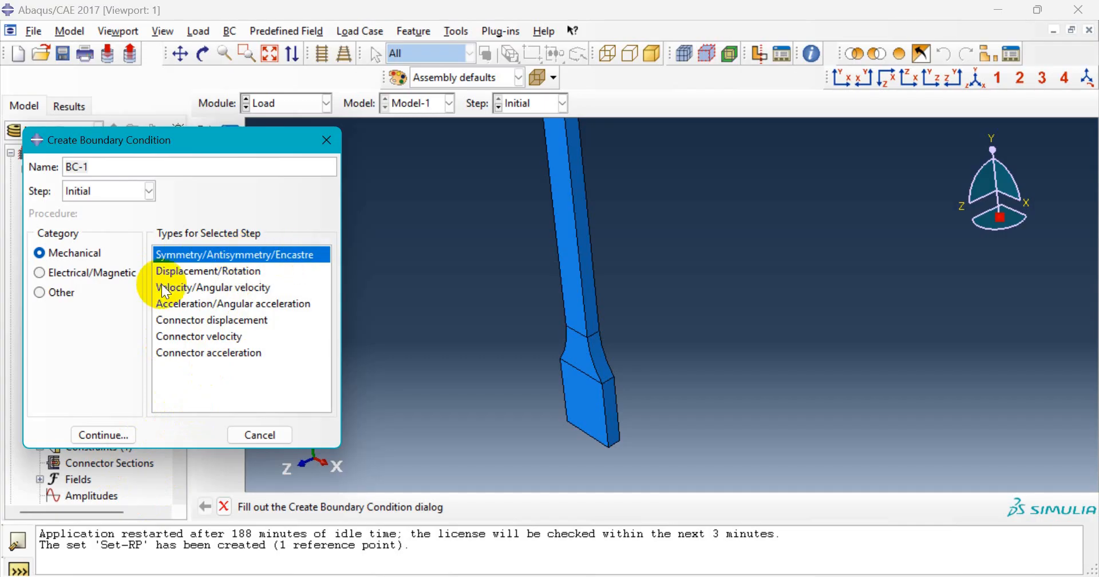
click(106, 435)
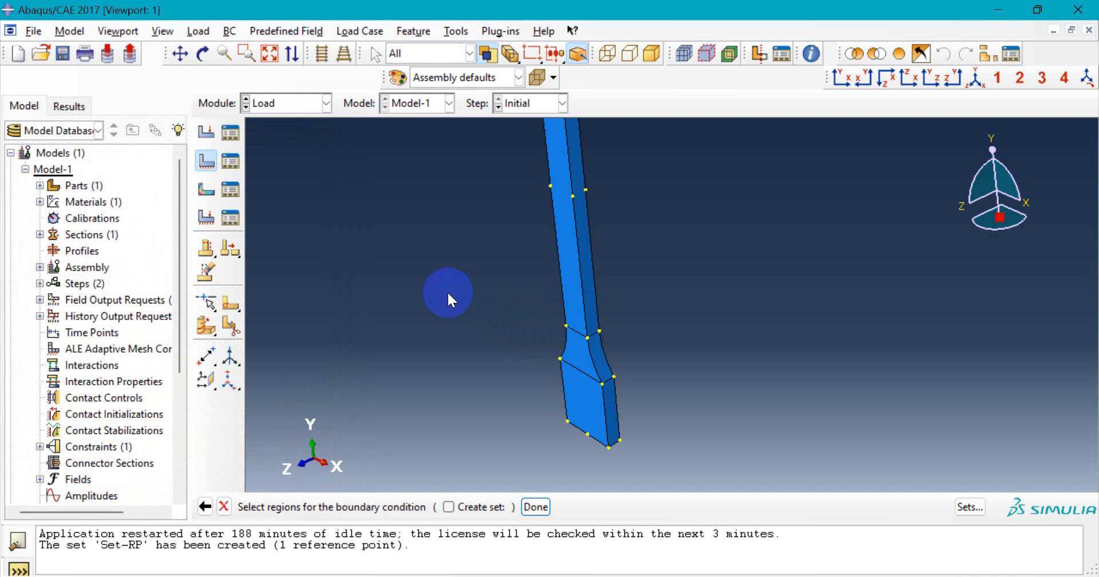
- Pick the lower grip block as a cell and set it to ENCASTRE
scroll(457, 320, up, 1)
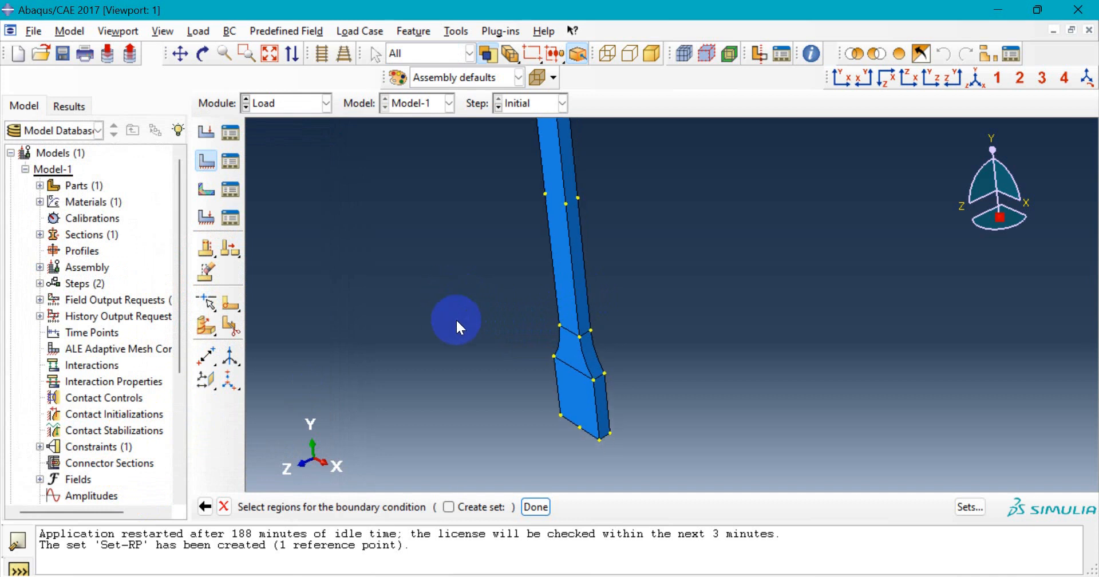
click(461, 56)
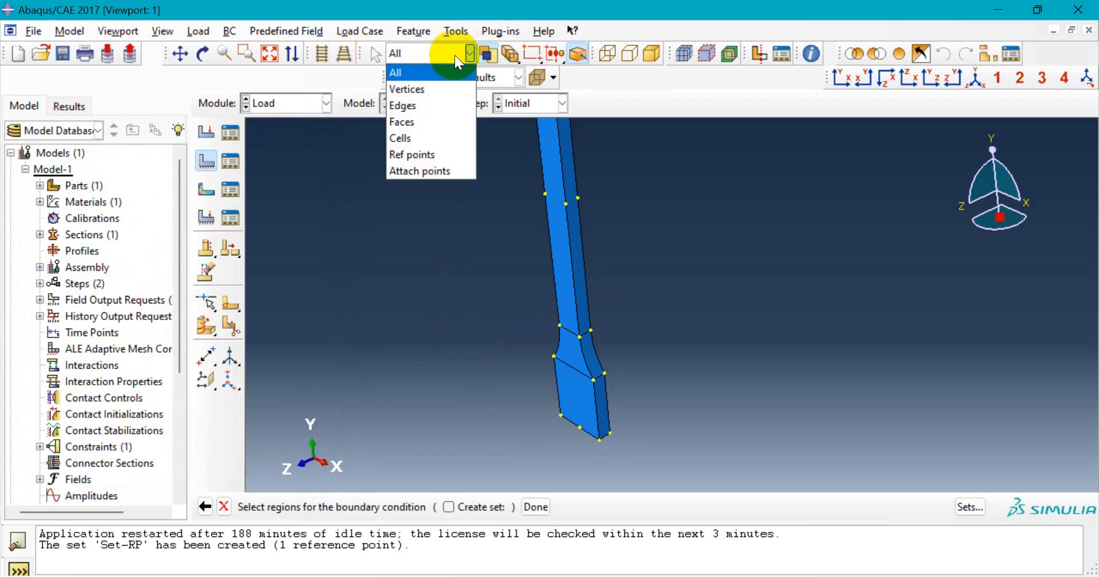
click(412, 137)
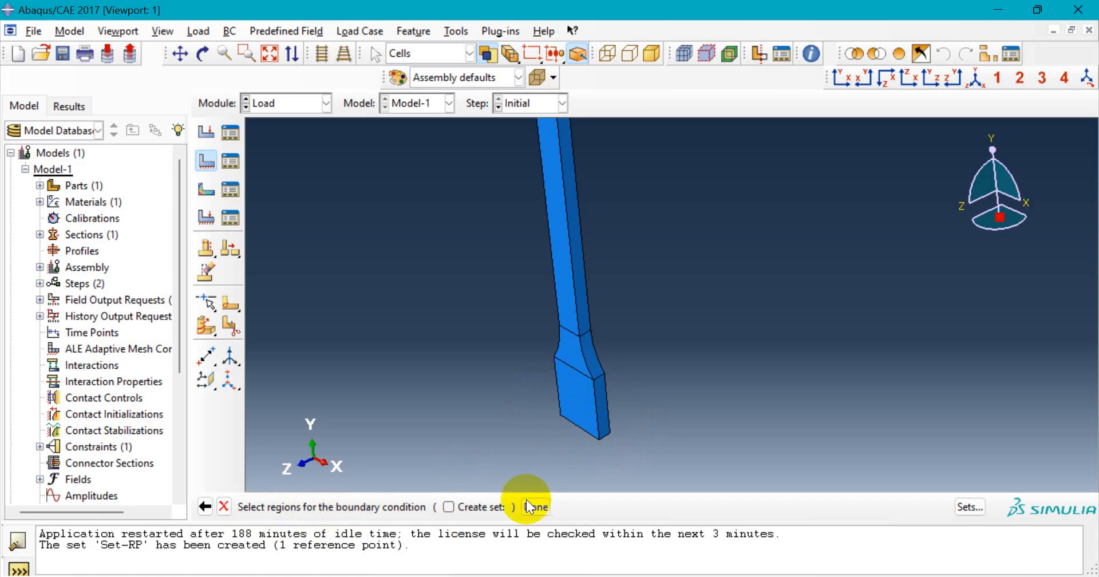
click(592, 414)
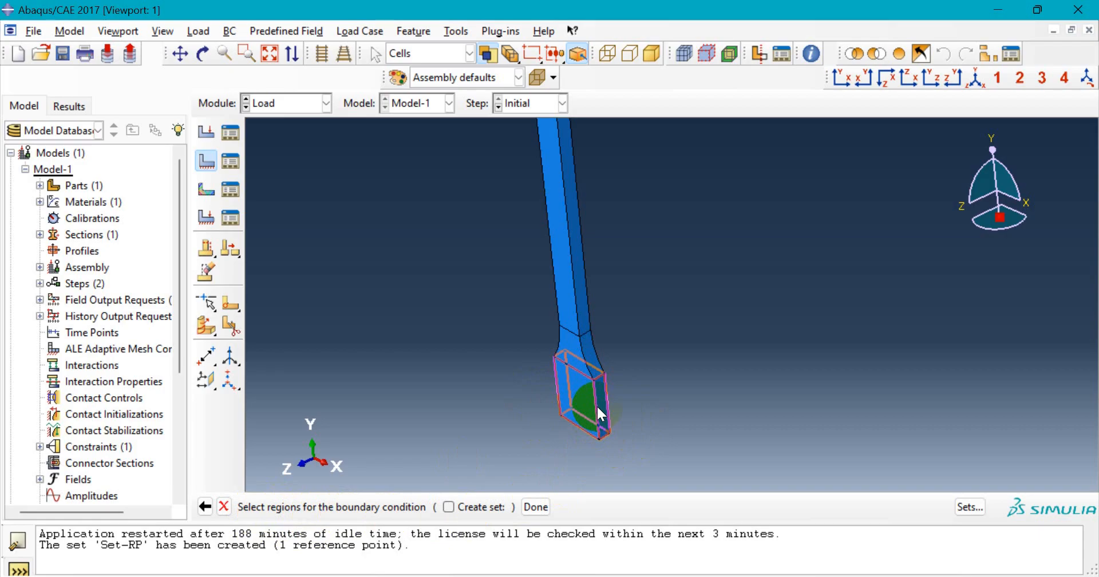
click(535, 507)
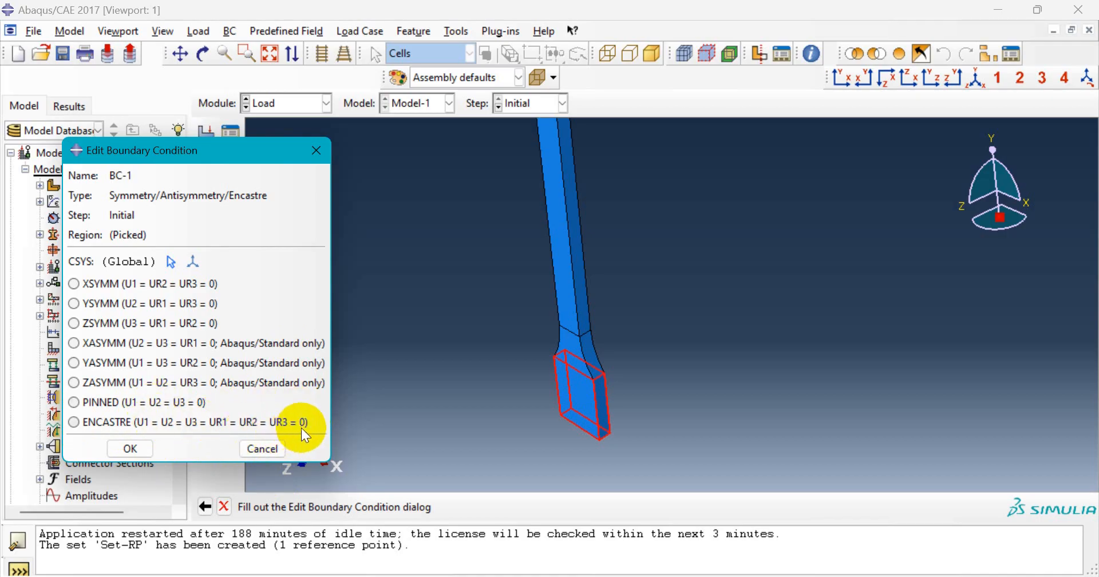
click(72, 424)
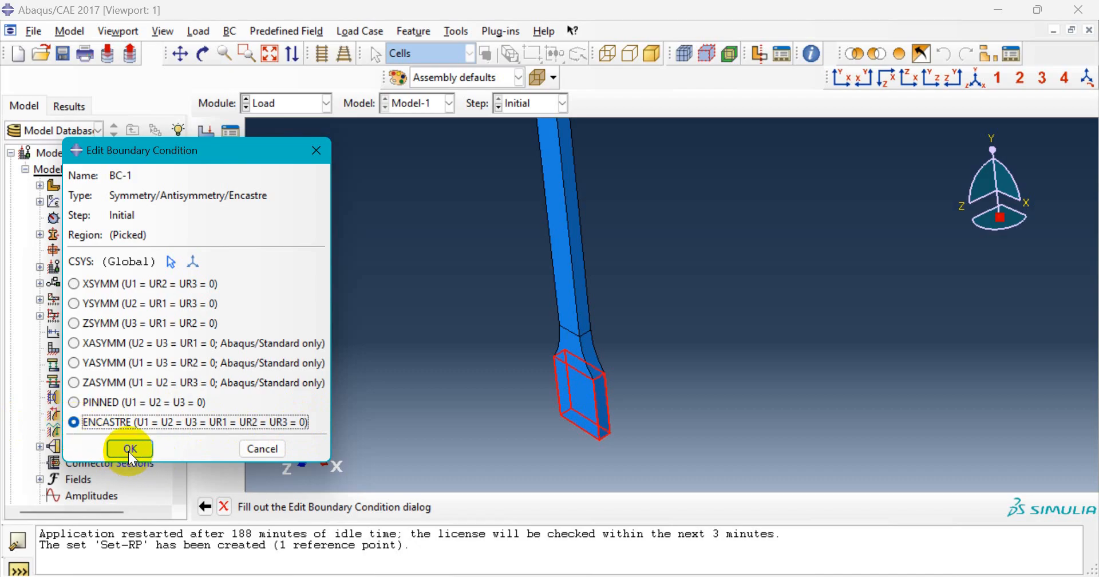
click(137, 448)
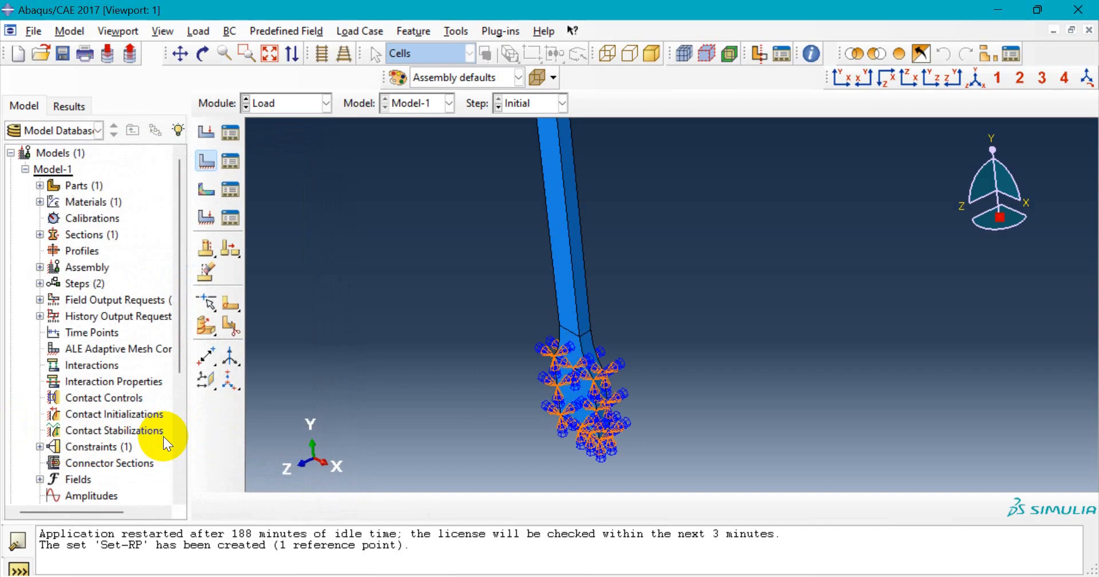
scroll(573, 420, up, 3)
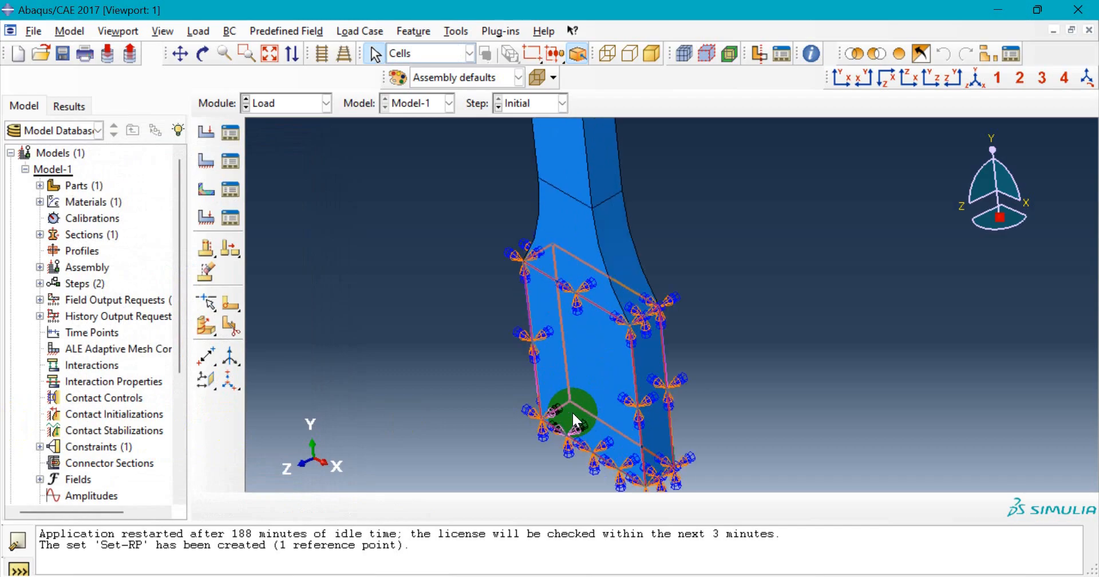
scroll(572, 411, up, 5)
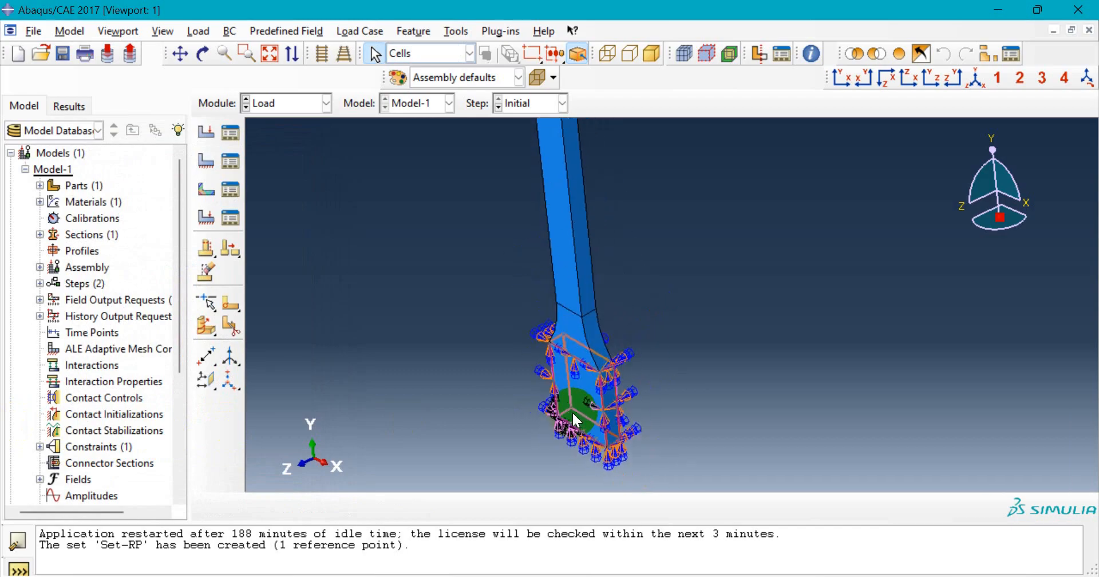
click(977, 80)
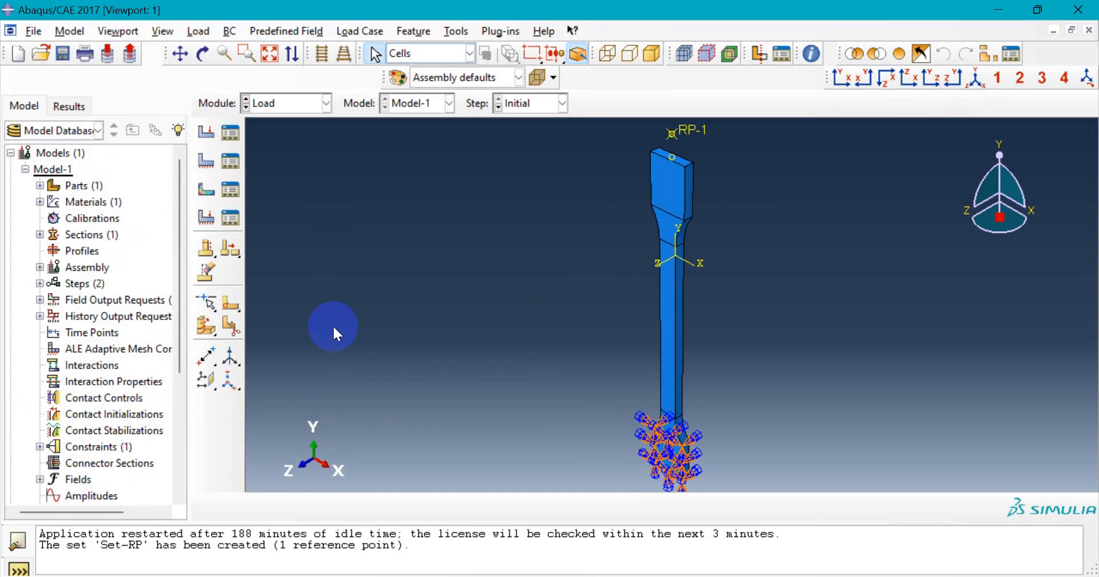
scroll(335, 324, up, 2)
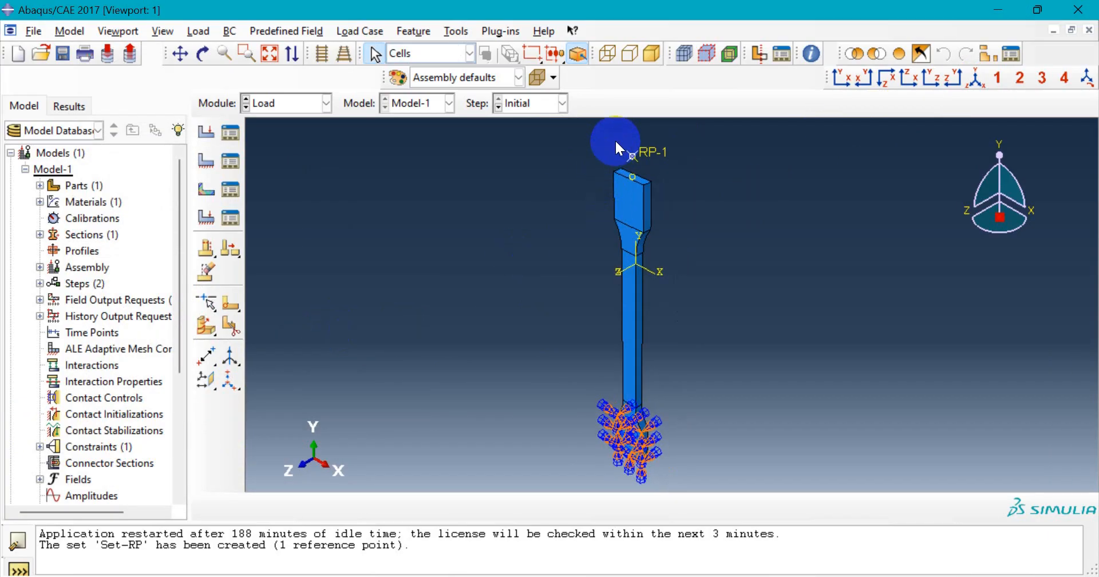
scroll(618, 127, down, 2)
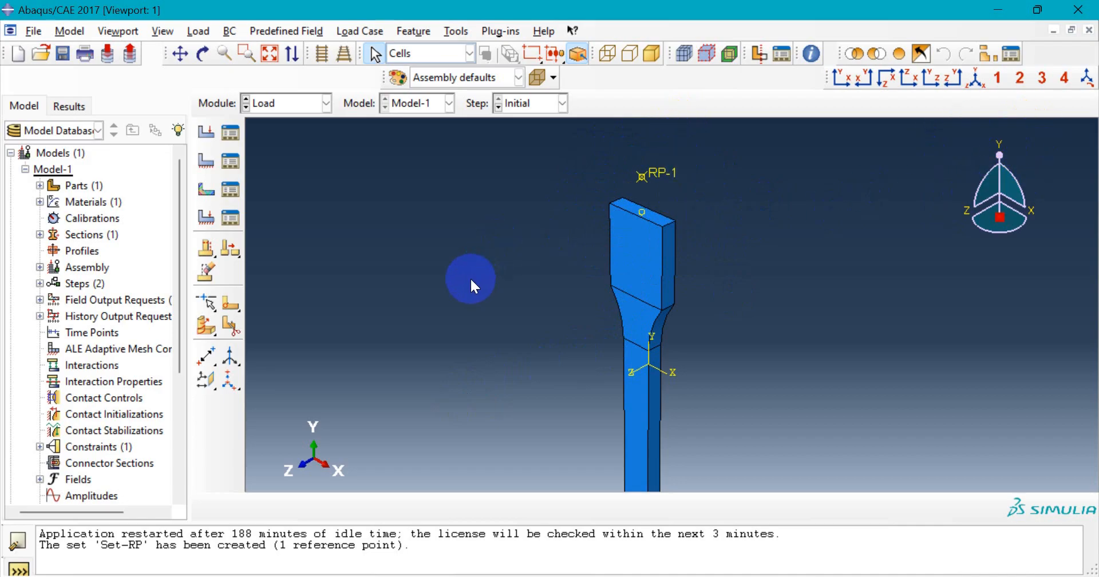
scroll(461, 282, up, 2)
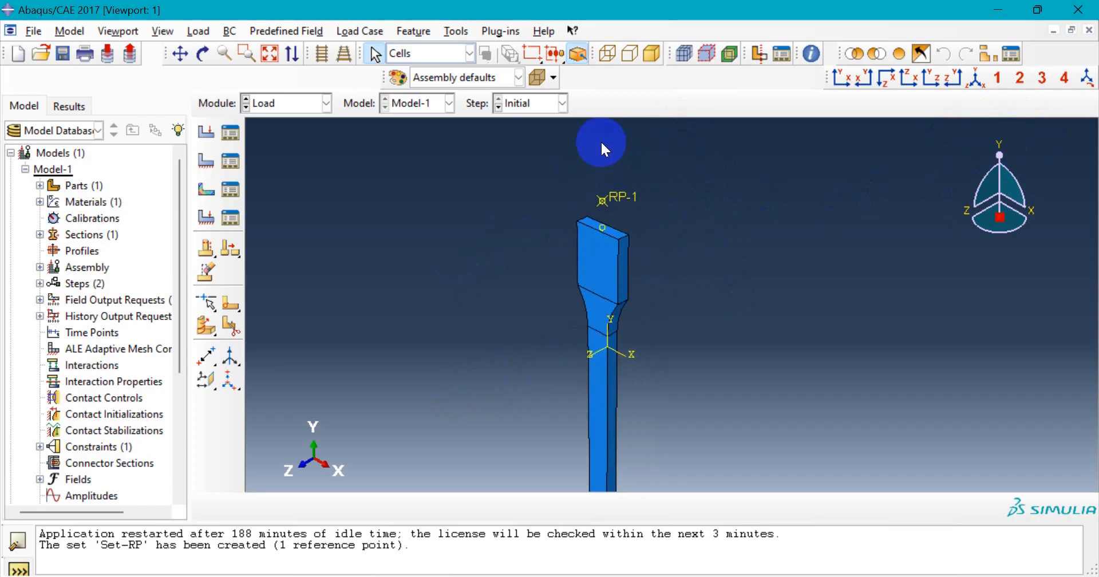
scroll(600, 140, down, 1)
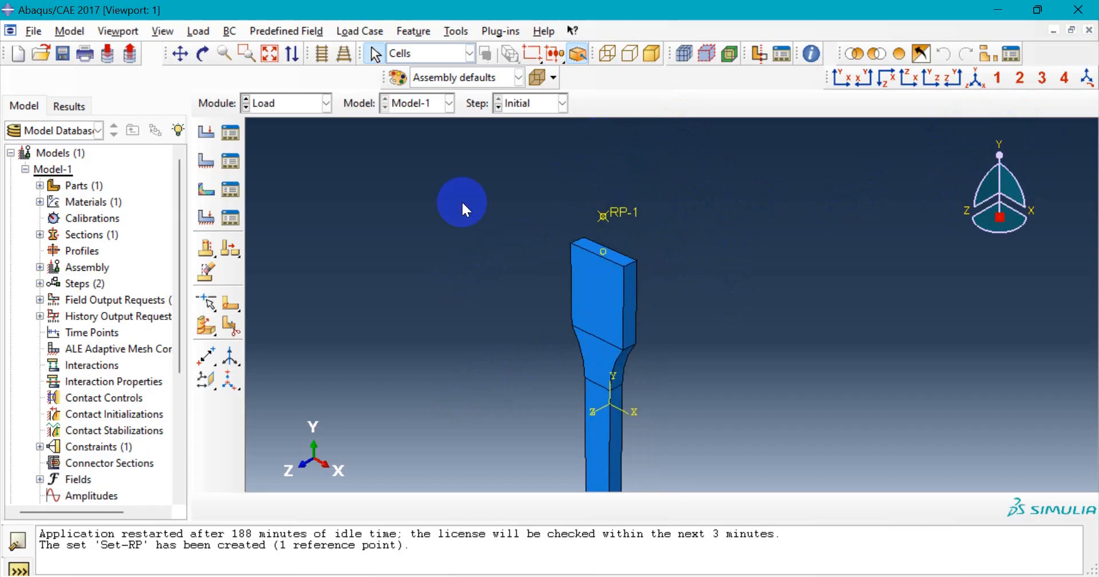
- Start a Displacement/Rotation boundary condition BC-2 on reference point RP-1
click(203, 163)
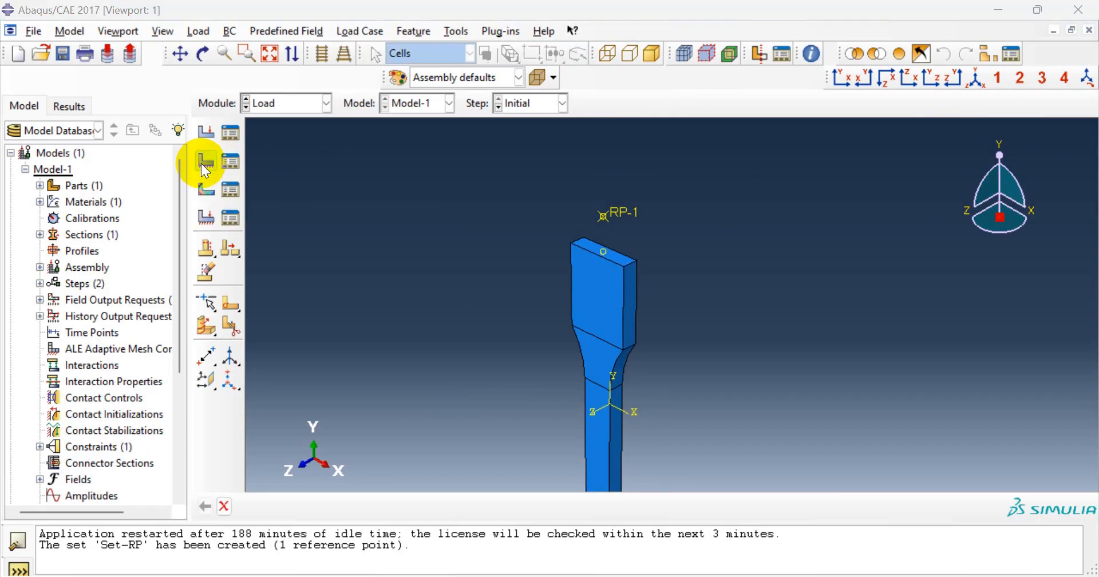
drag(198, 144, 225, 120)
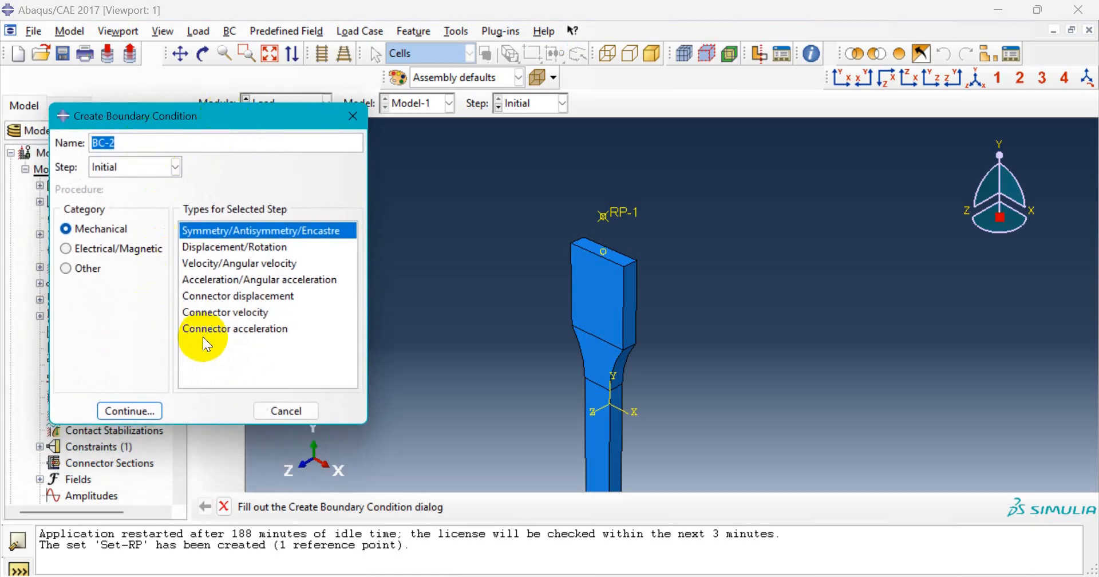
click(266, 250)
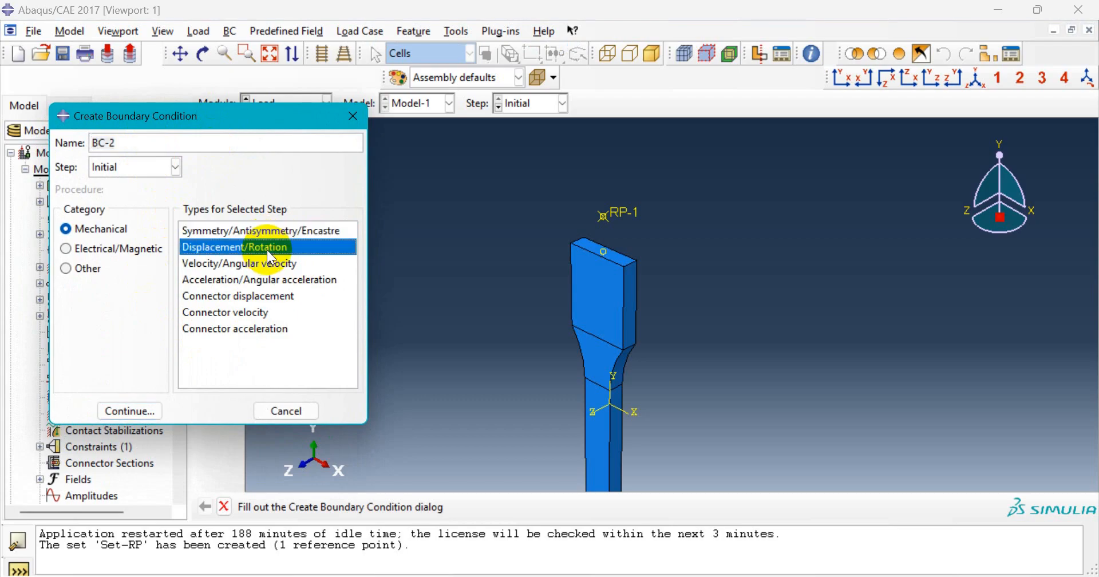
click(156, 412)
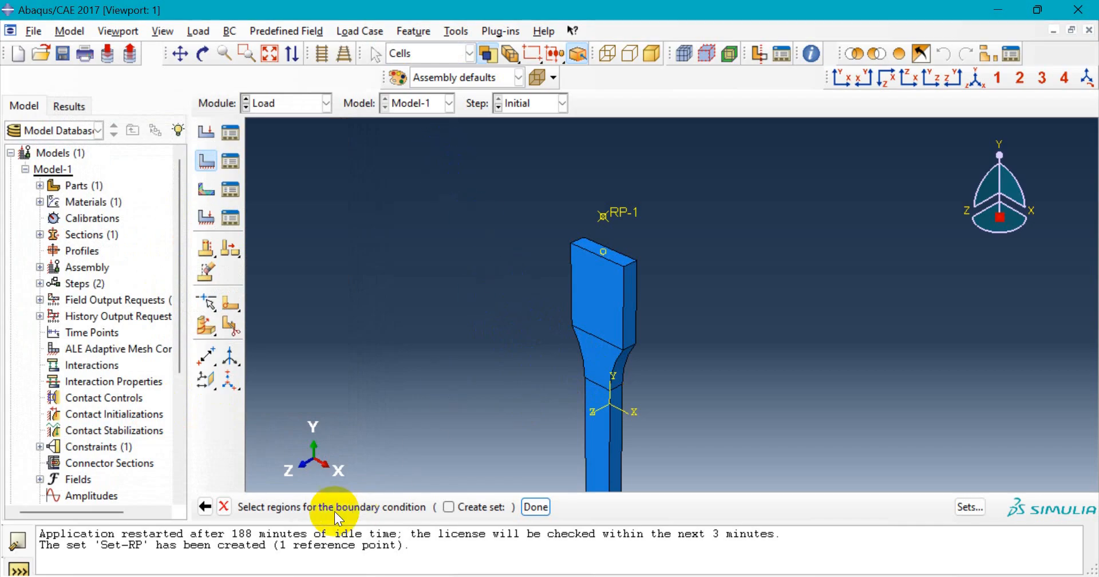
click(437, 52)
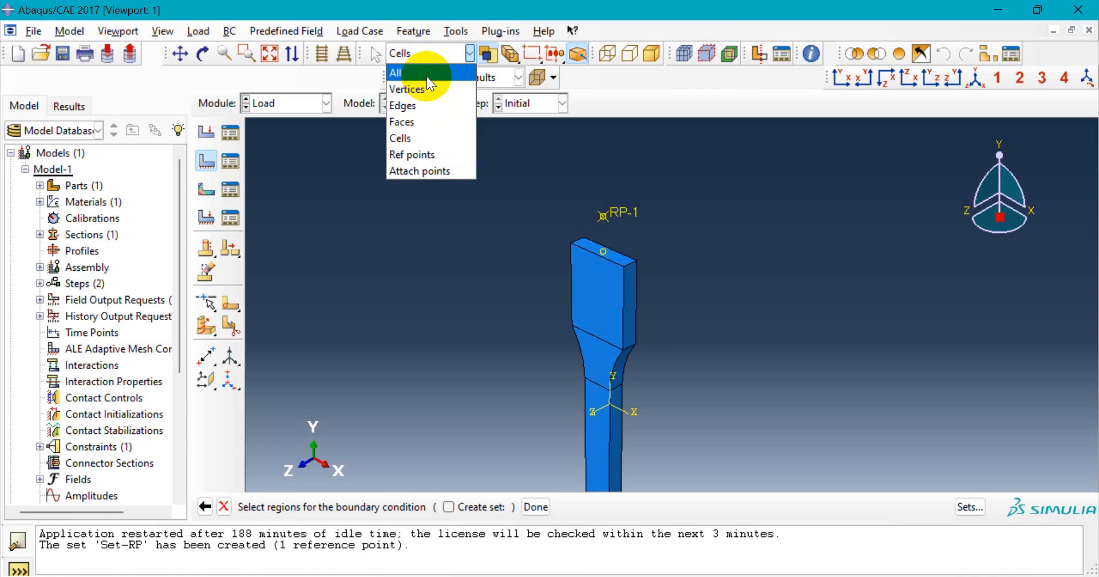
click(427, 73)
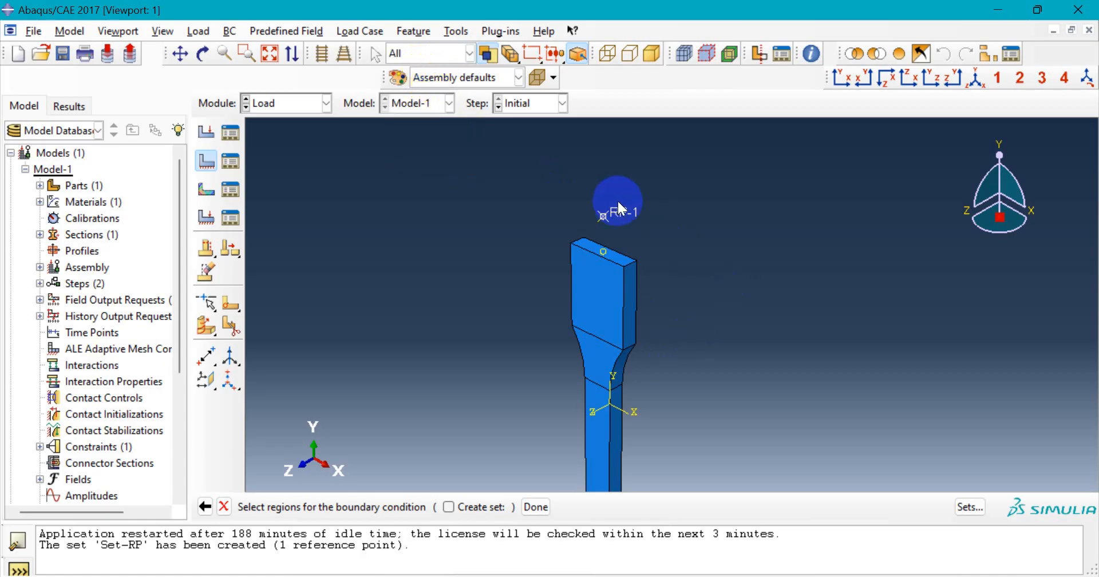
scroll(618, 199, down, 2)
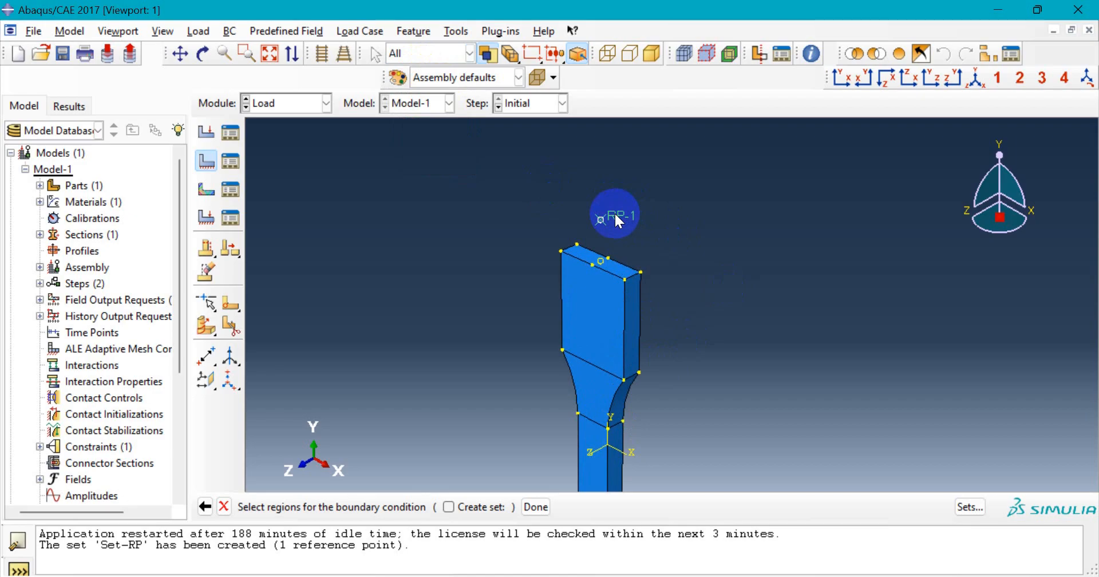
click(615, 217)
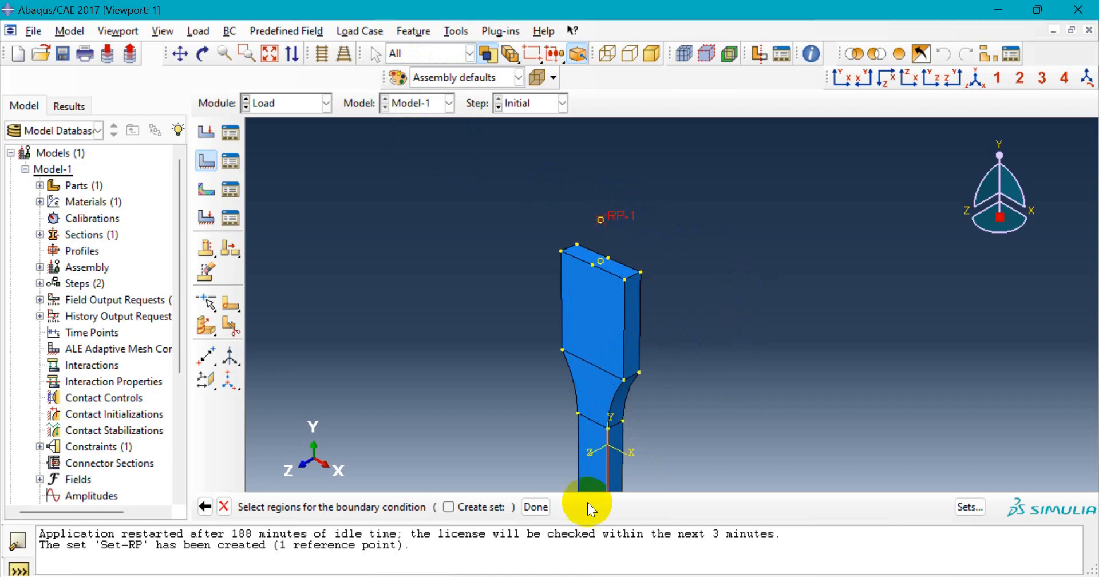
click(536, 507)
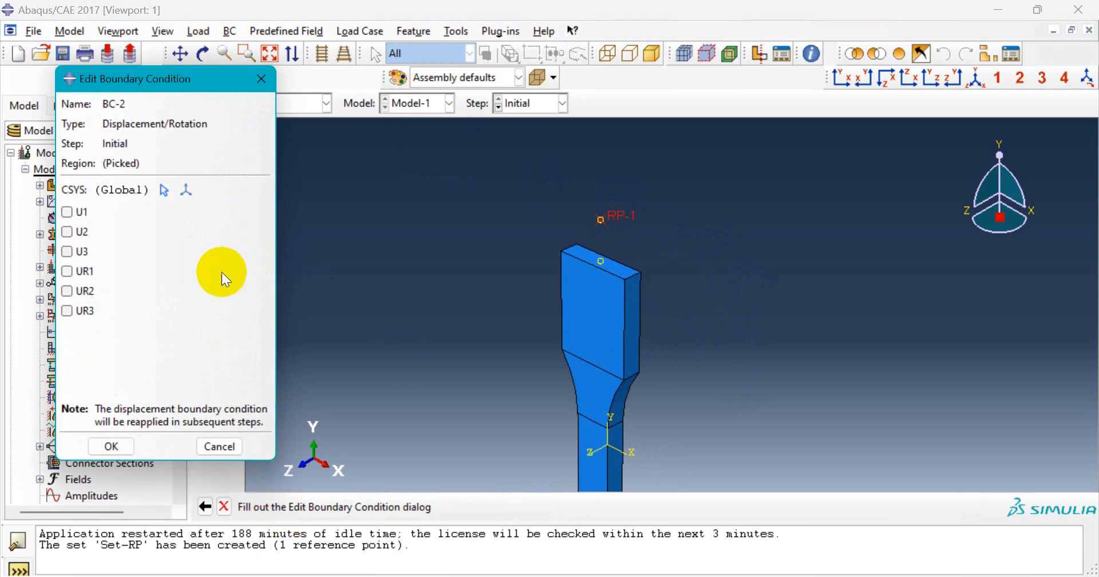
- Fix U1, U3, UR1, UR2 and UR3 for BC-2, leaving U2 free
click(67, 212)
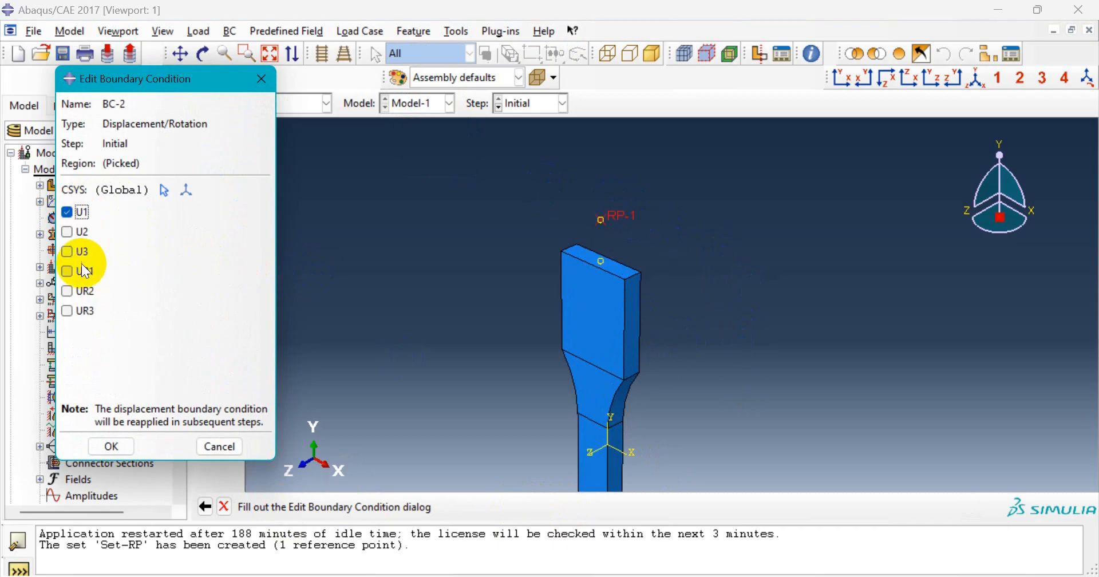
click(68, 252)
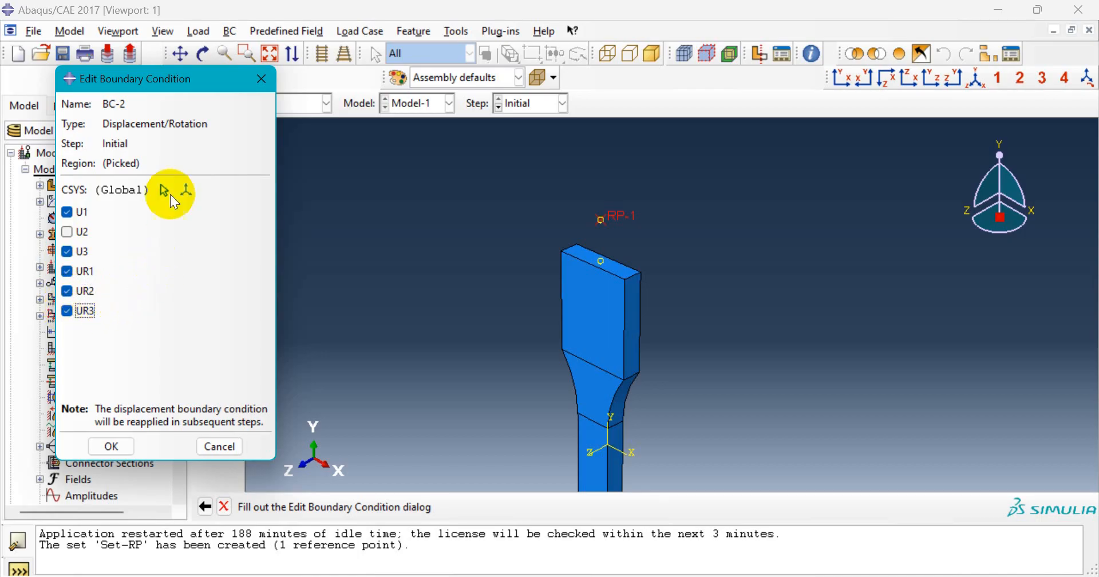
drag(171, 85, 193, 84)
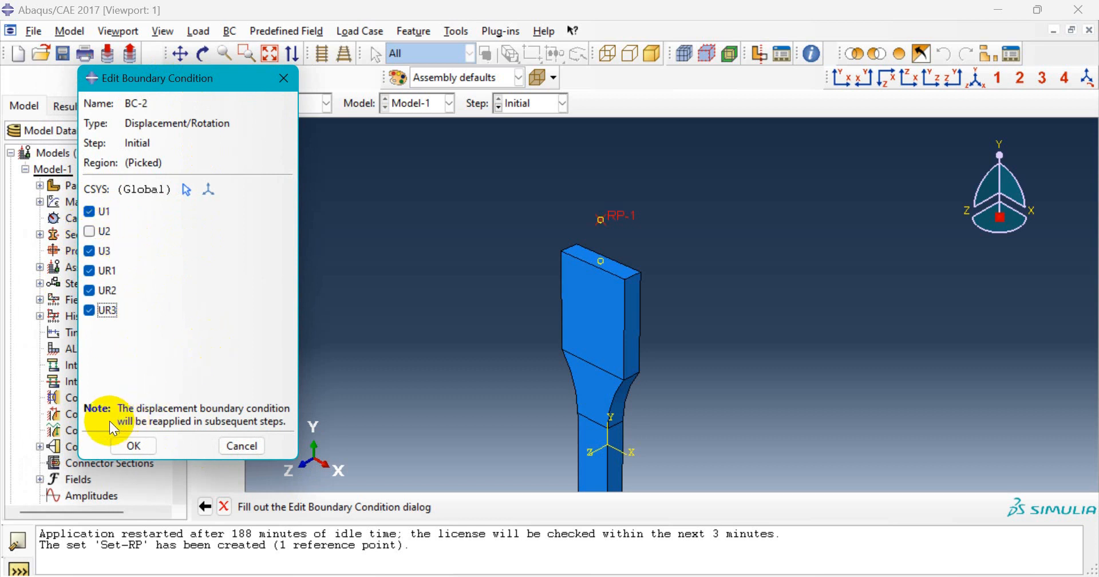
click(135, 449)
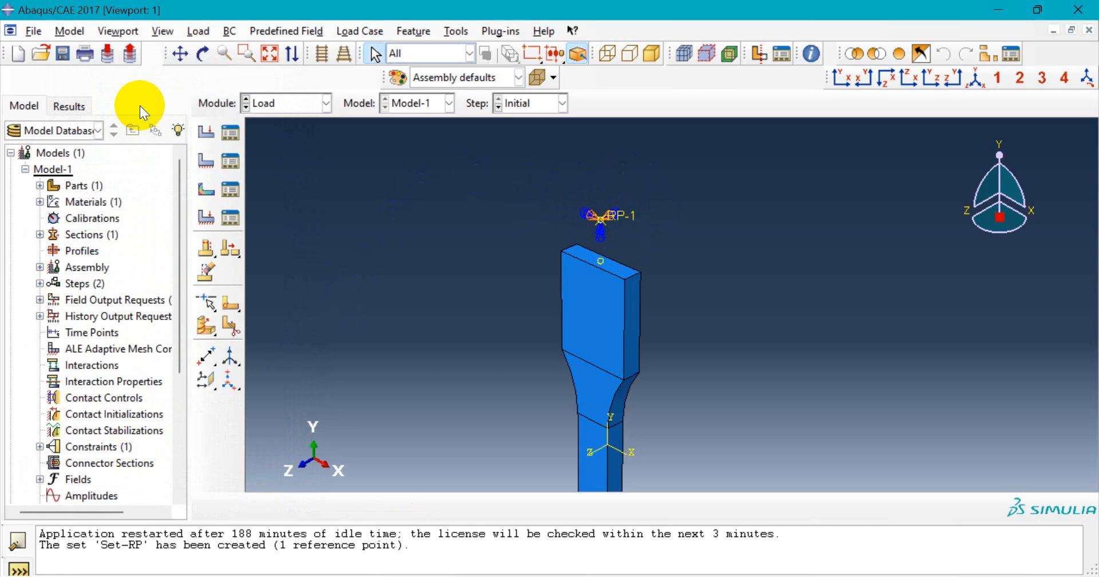
- Review BC-2's Initial settings without changes, then select its Step-1 entry
click(233, 165)
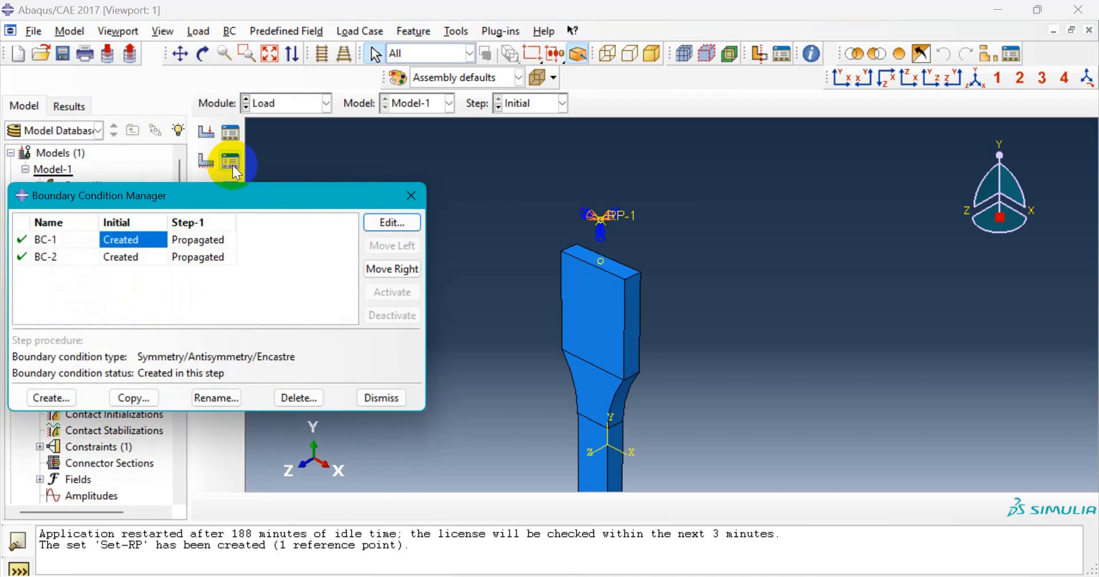
drag(192, 199, 200, 179)
click(81, 235)
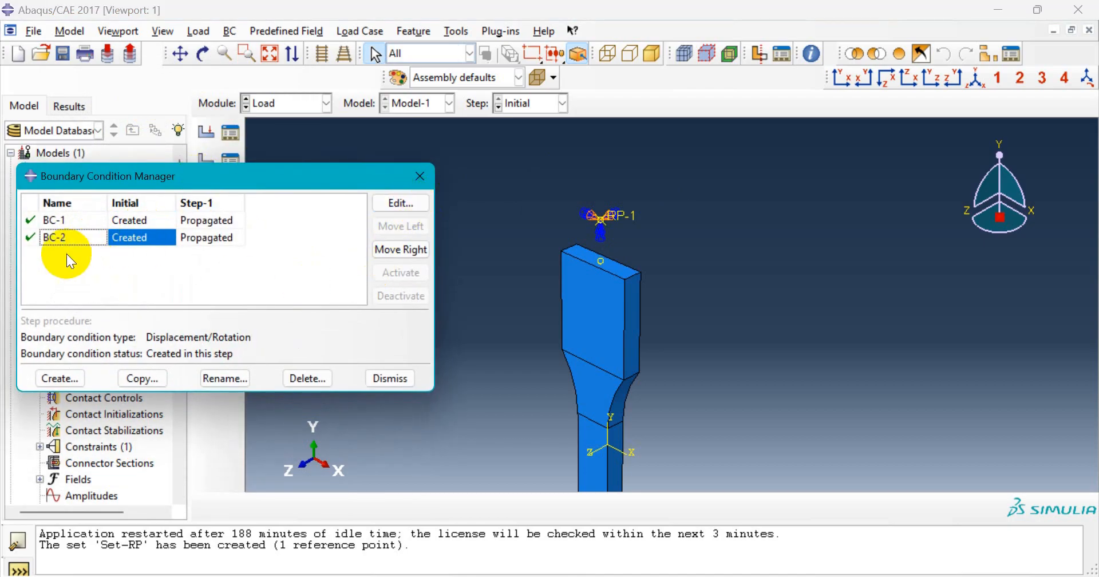
click(424, 203)
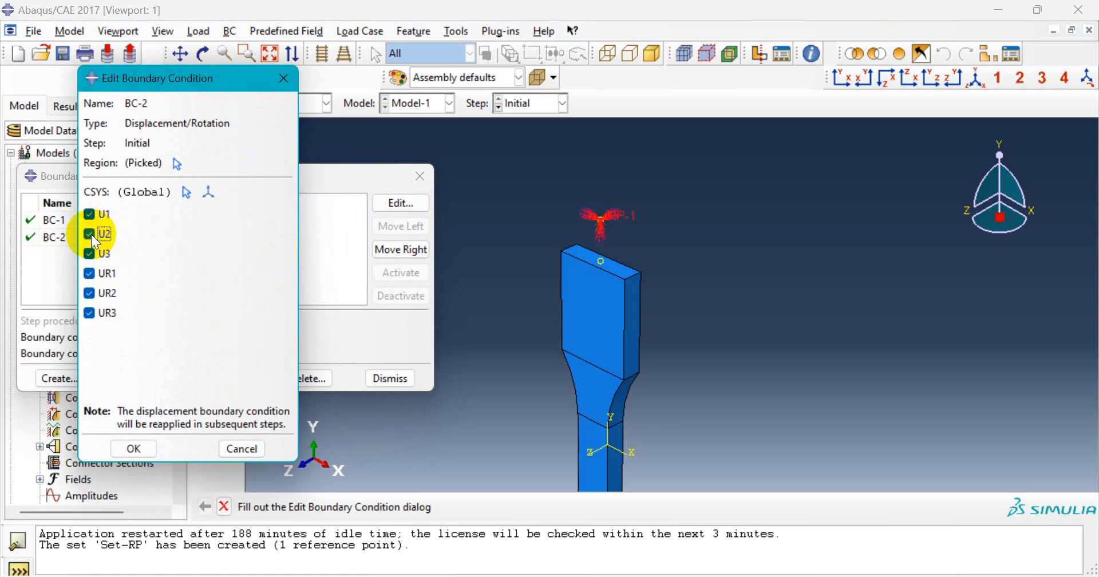
click(90, 235)
click(242, 452)
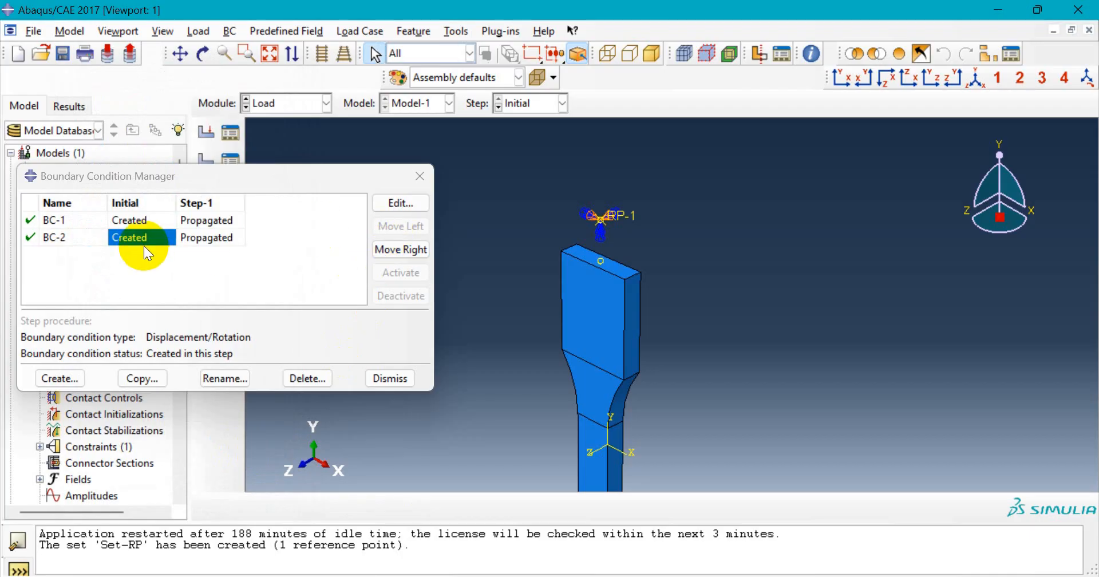
click(212, 238)
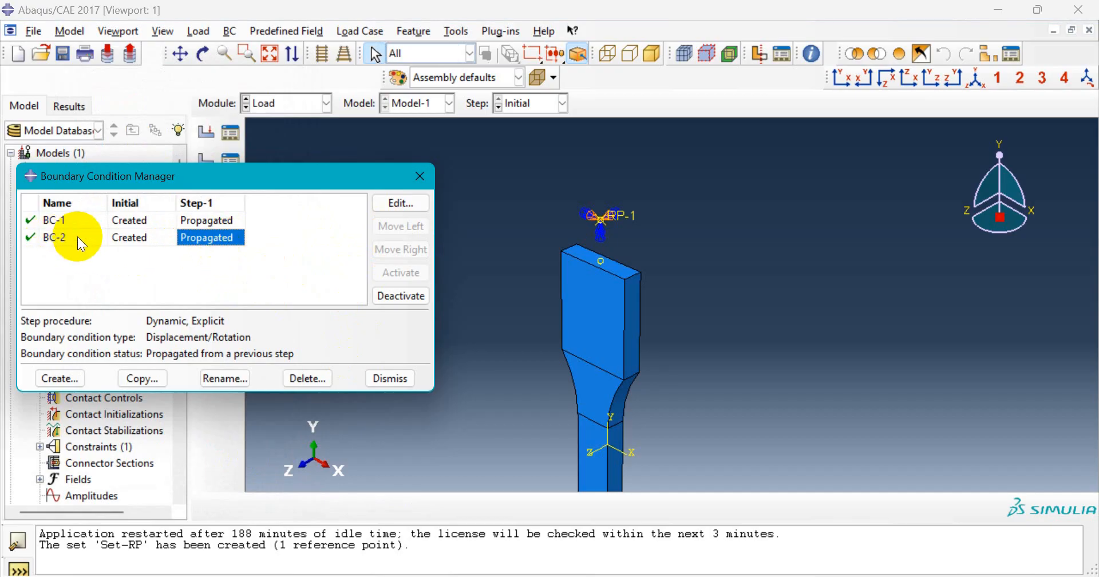
- Set BC-2's Step-1 U2 displacement to 10, keeping amplitude Instantaneous
click(408, 204)
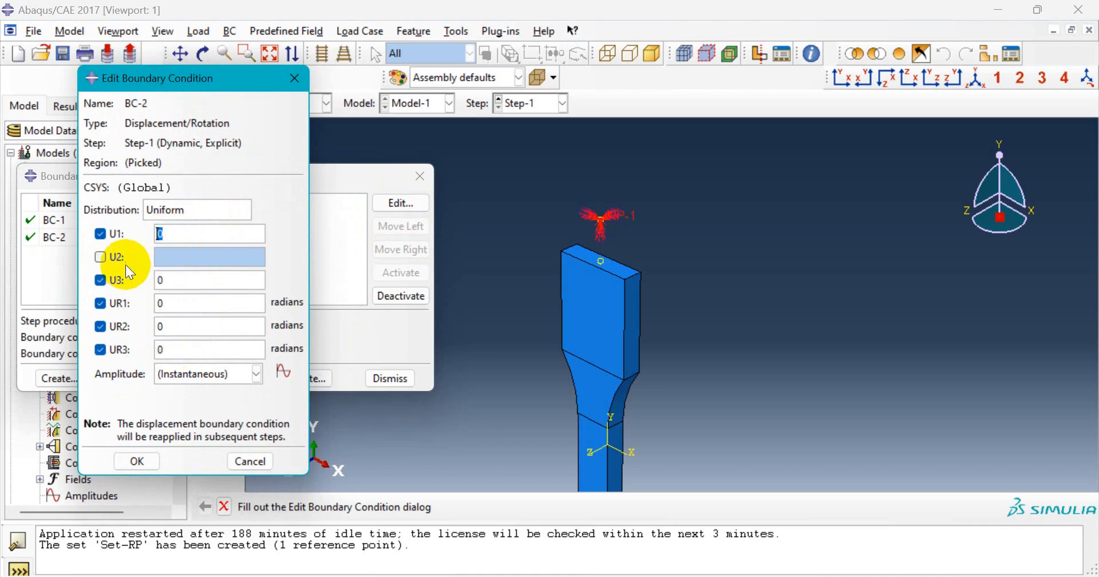
click(103, 256)
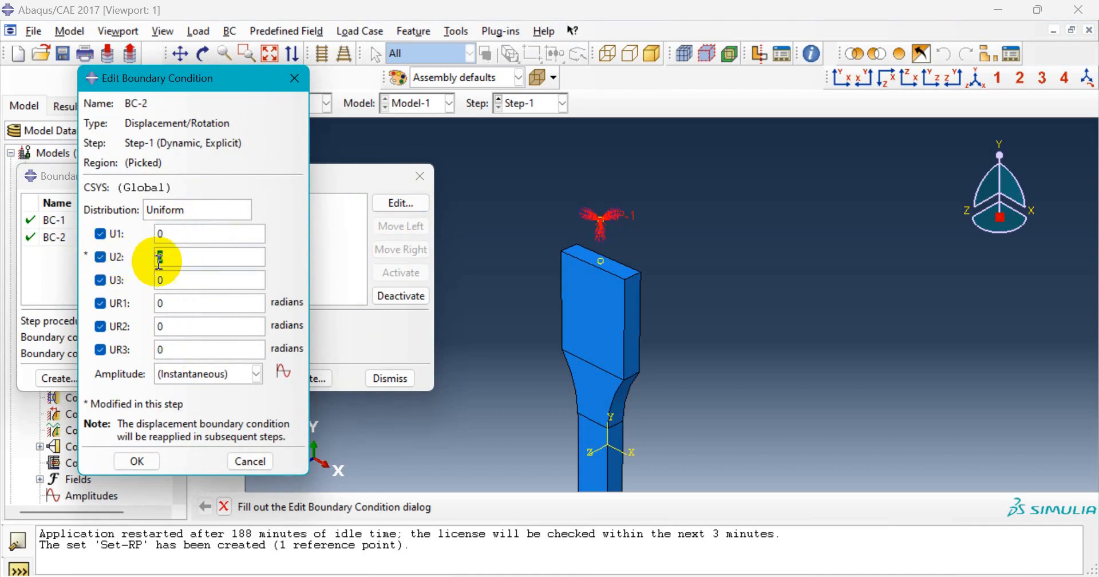
click(196, 258)
double_click(192, 257)
text(10)
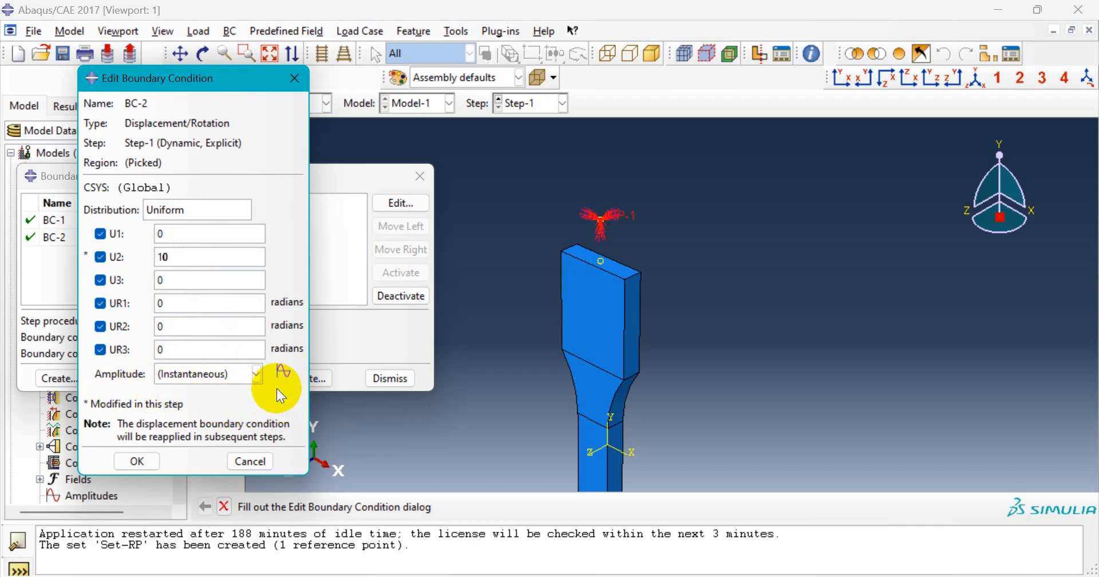
click(210, 378)
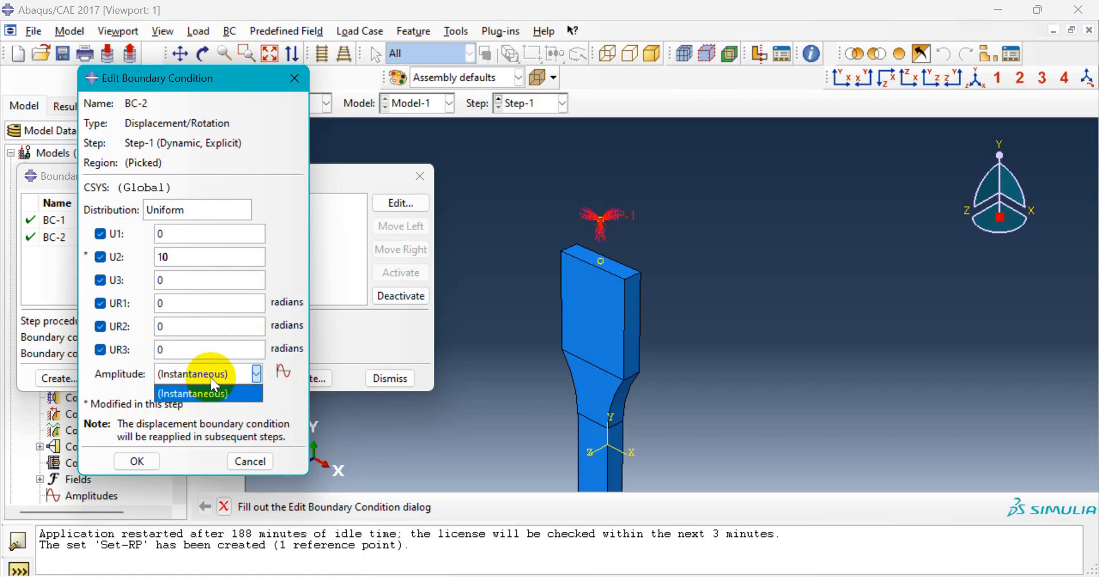
click(211, 377)
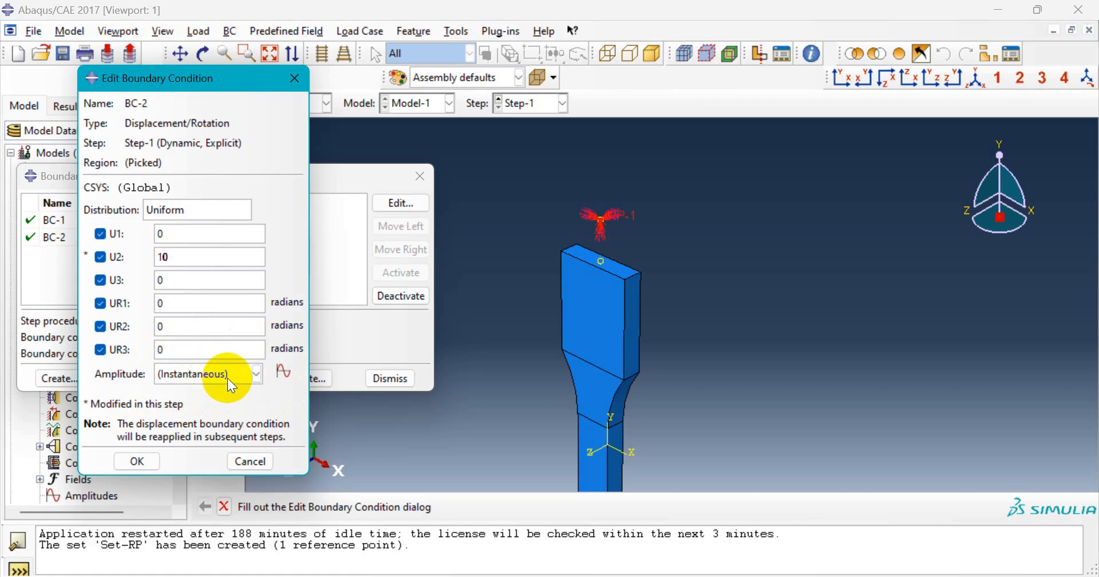
- Start a new tabular amplitude, Amp-1, over step time with an empty data table
click(285, 373)
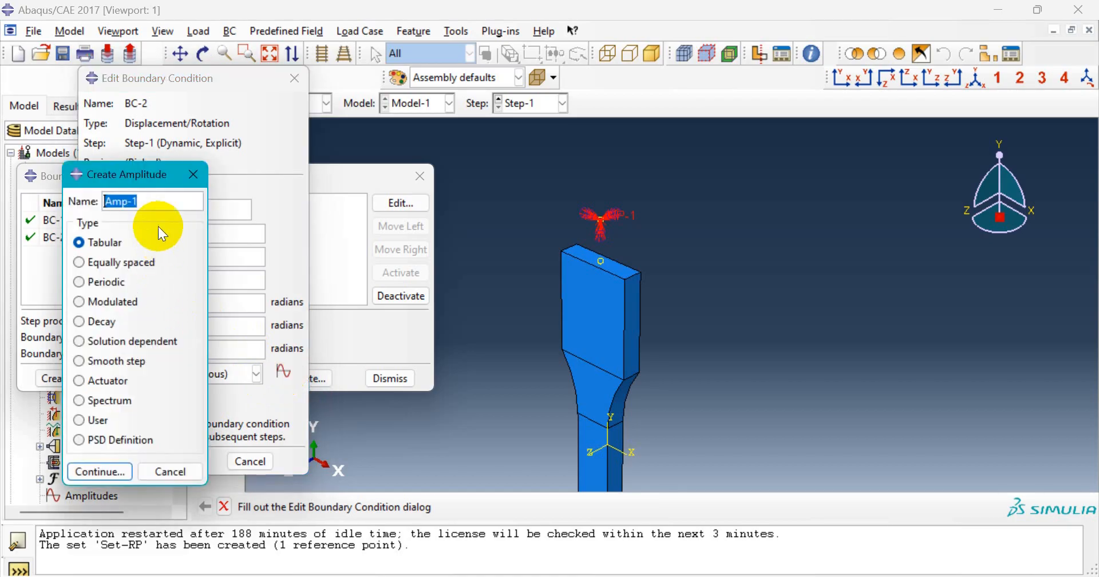
click(105, 243)
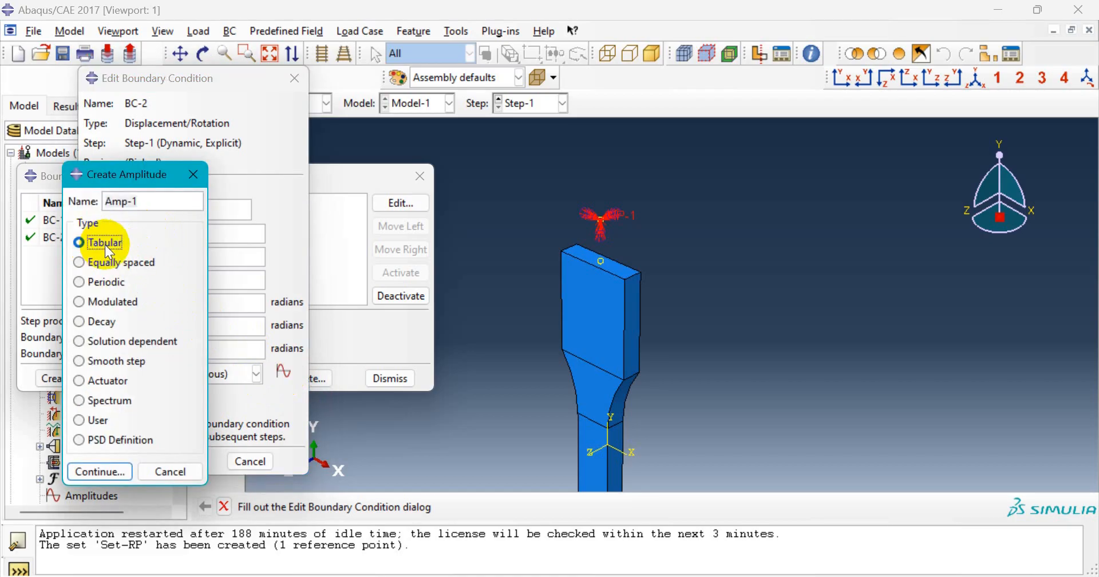
click(101, 472)
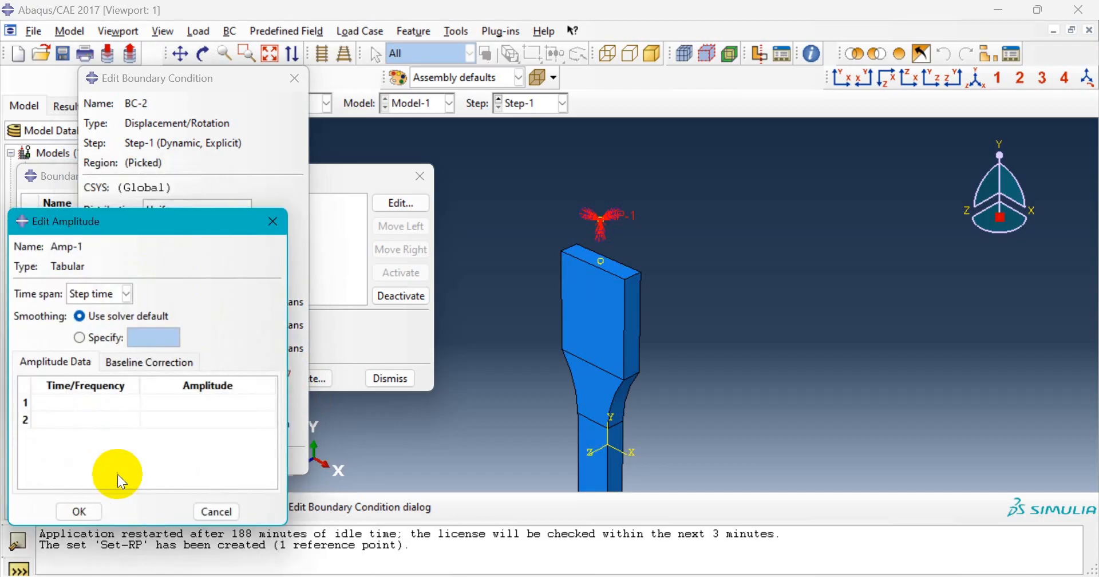
drag(184, 225, 230, 214)
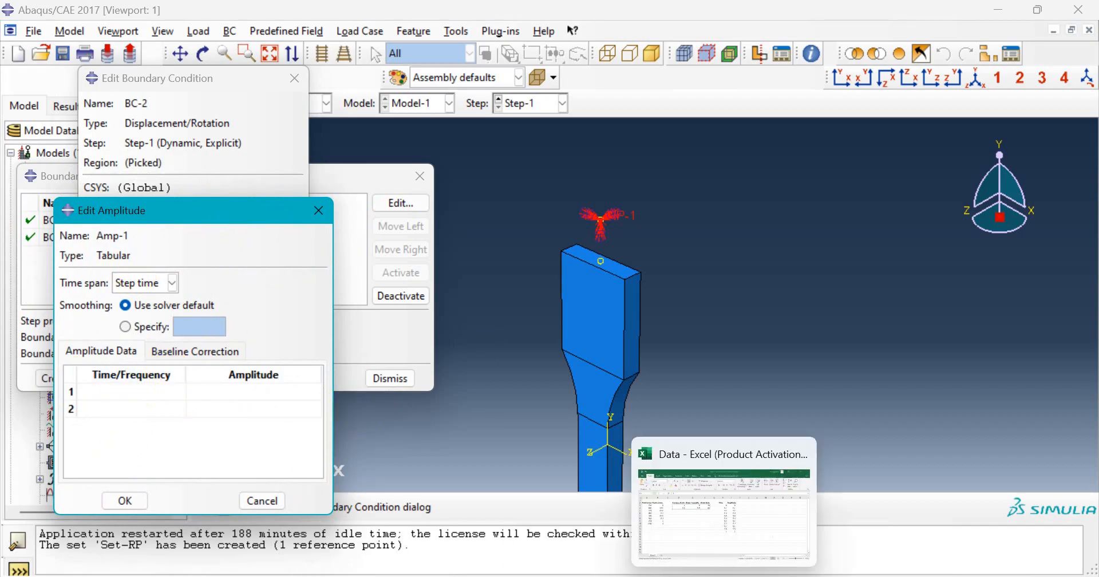
click(733, 576)
- Copy the eleven Time/Amplitude pairs in Excel cells H3:I13 and return to Abaqus
click(547, 231)
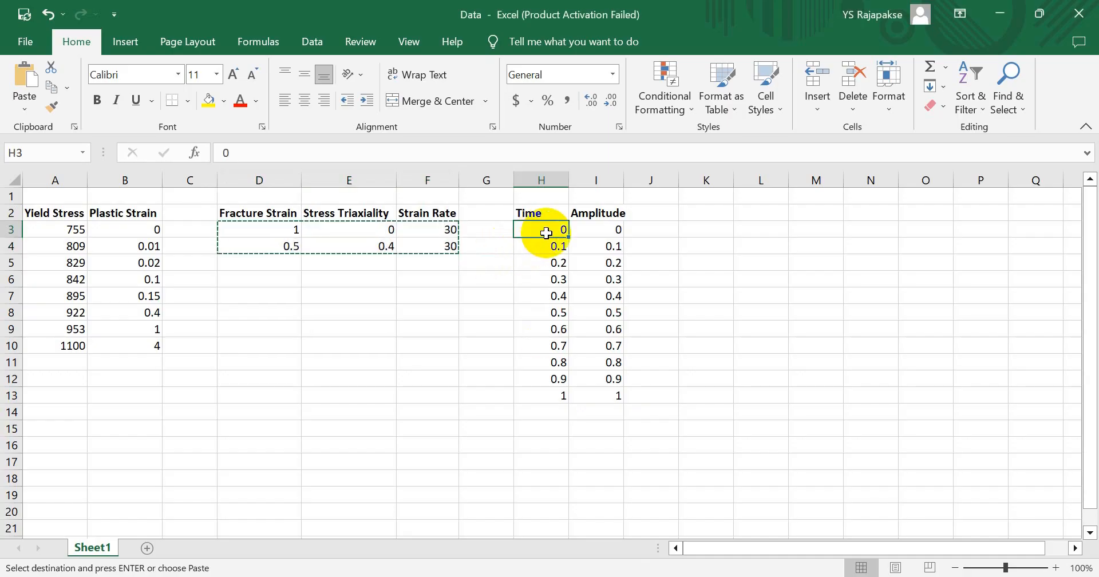
drag(547, 231, 611, 393)
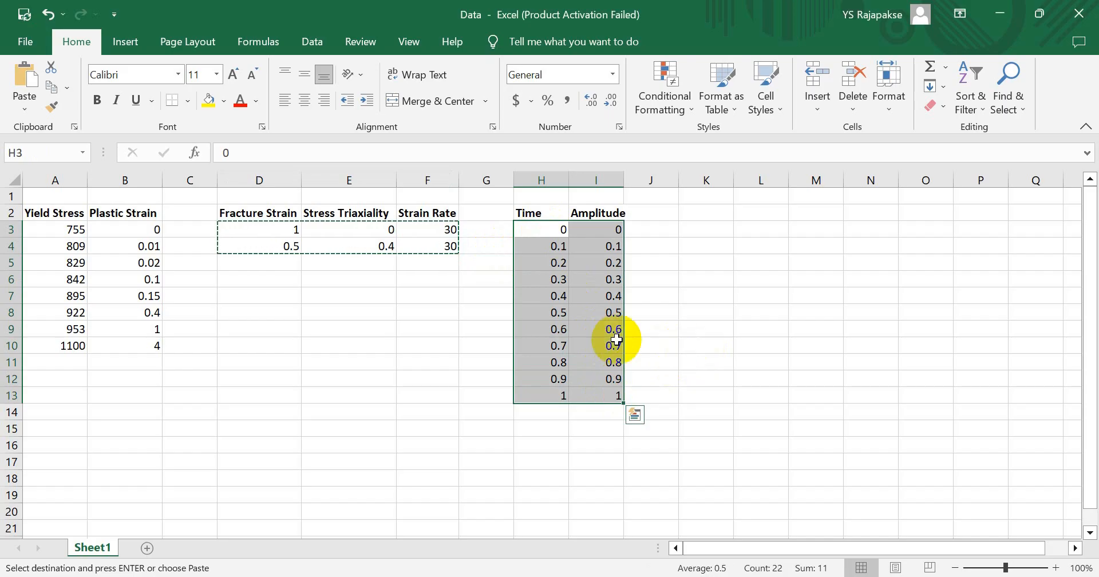
key(ctrl+c)
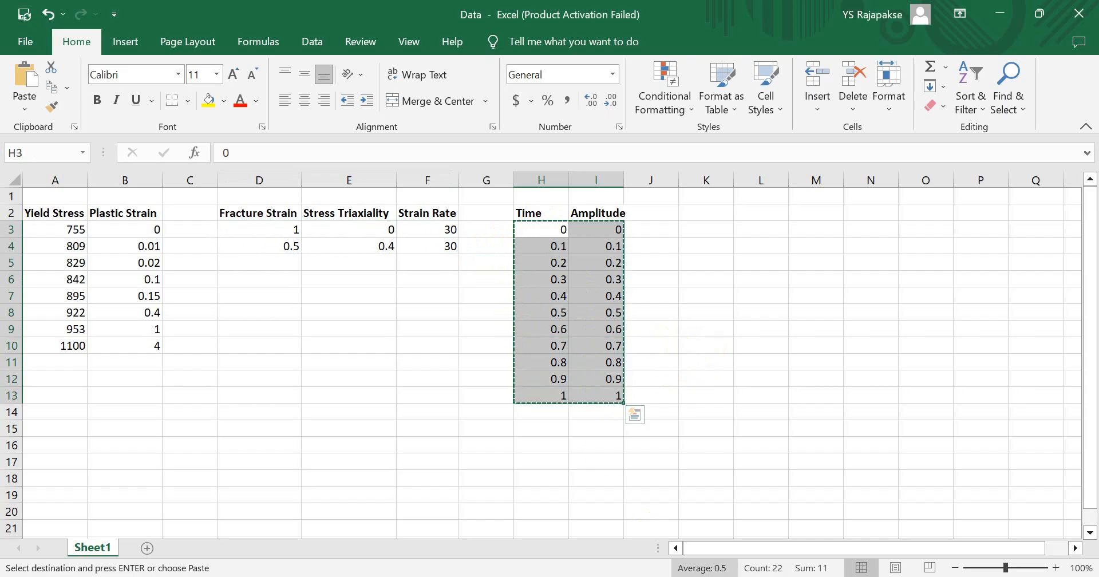
key(alt+Tab)
- Paste the copied time and amplitude values into Amp-1's table and confirm it
click(154, 392)
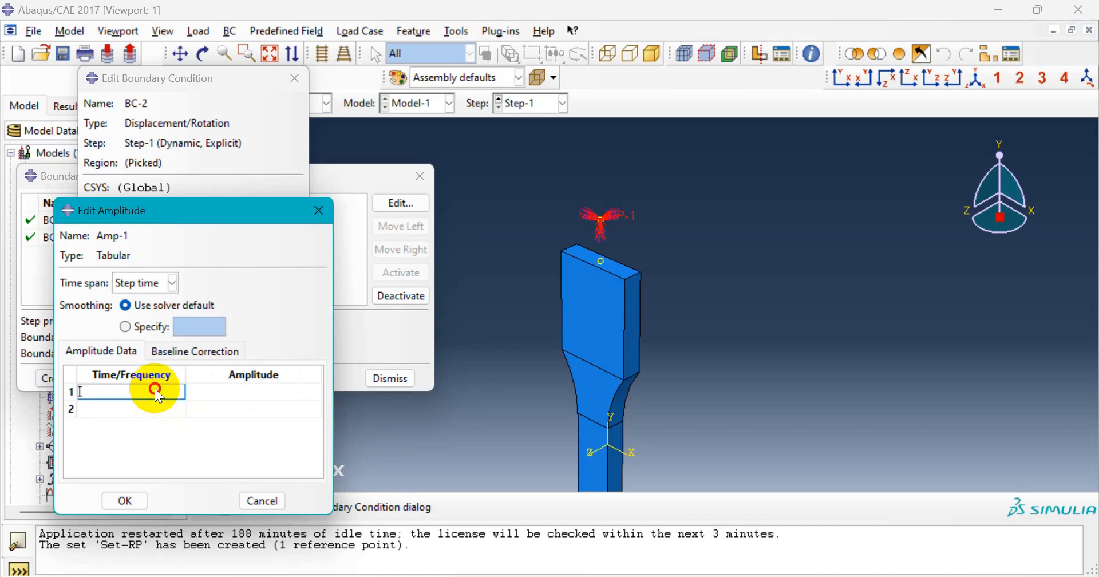
key(ctrl+v)
scroll(170, 398, down, 2)
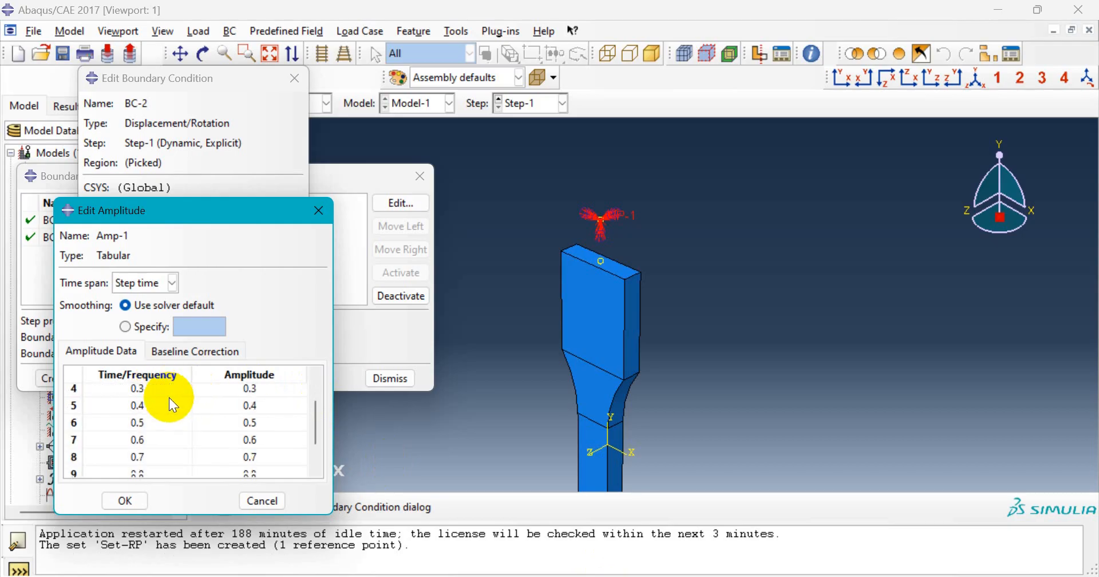
scroll(169, 398, up, 2)
scroll(170, 398, down, 1)
scroll(170, 418, up, 2)
click(126, 501)
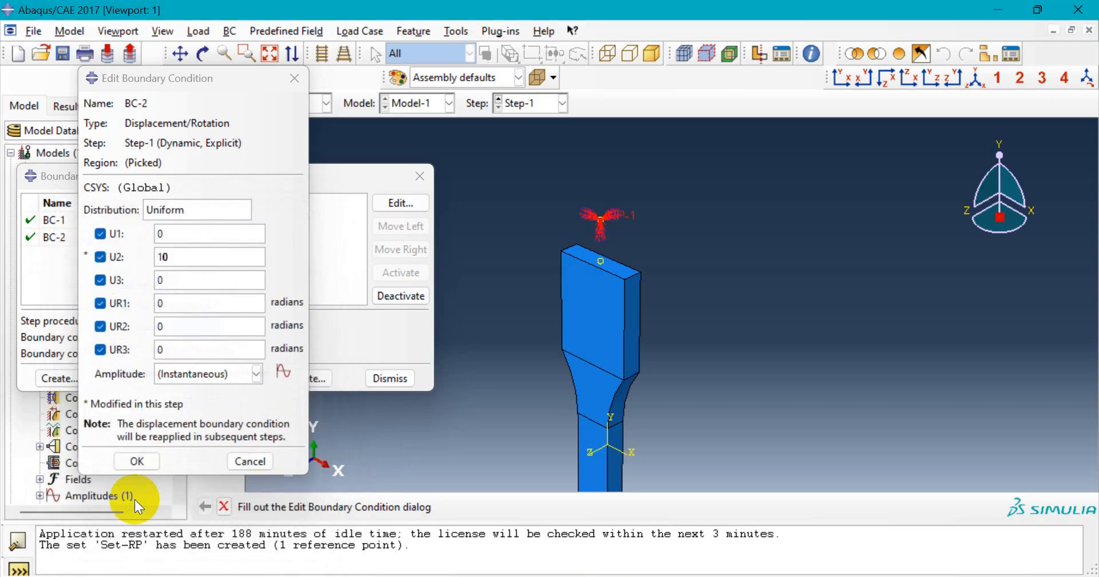
- Apply Amp-1 to BC-2's U2 displacement and close the Boundary Condition Manager
click(257, 374)
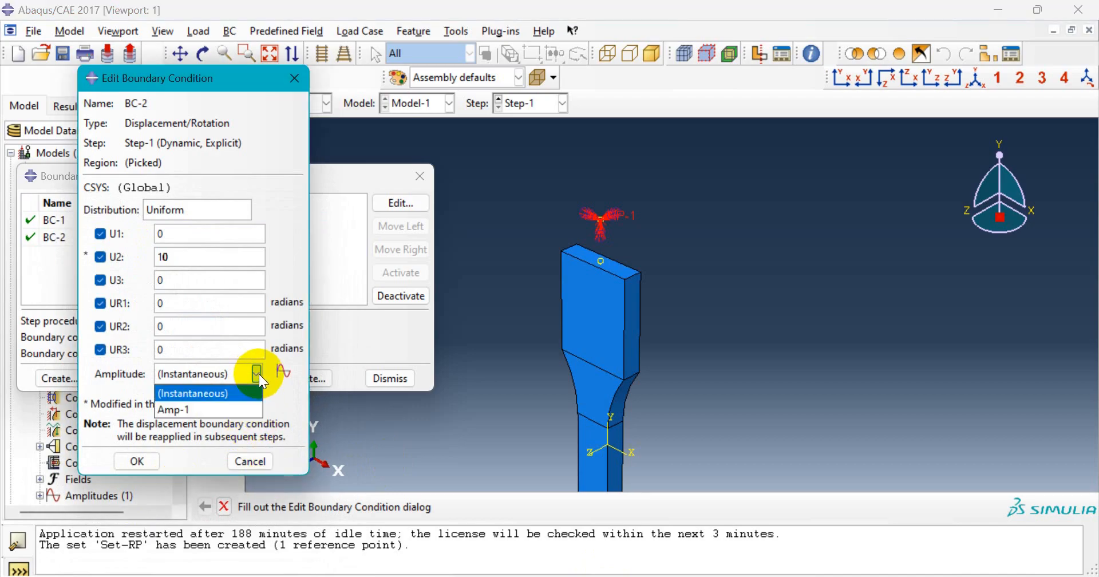
click(184, 409)
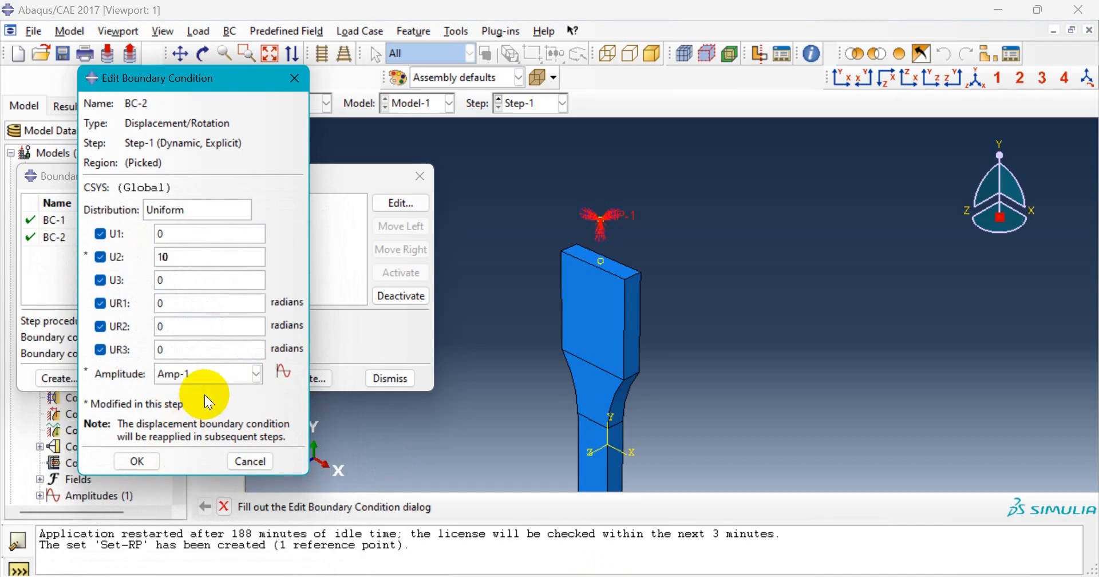
click(139, 461)
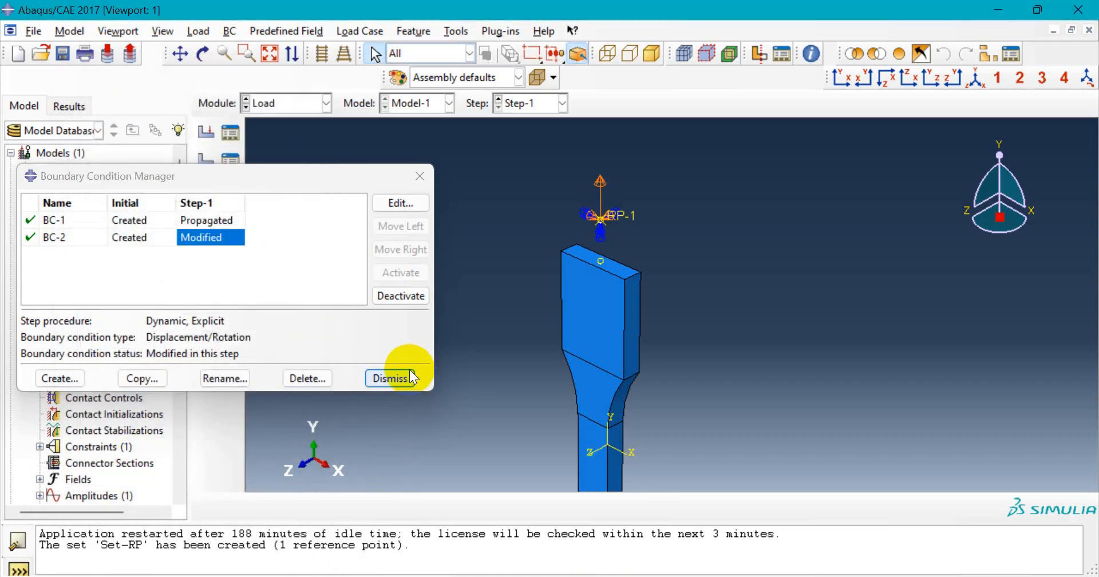
scroll(599, 173, up, 3)
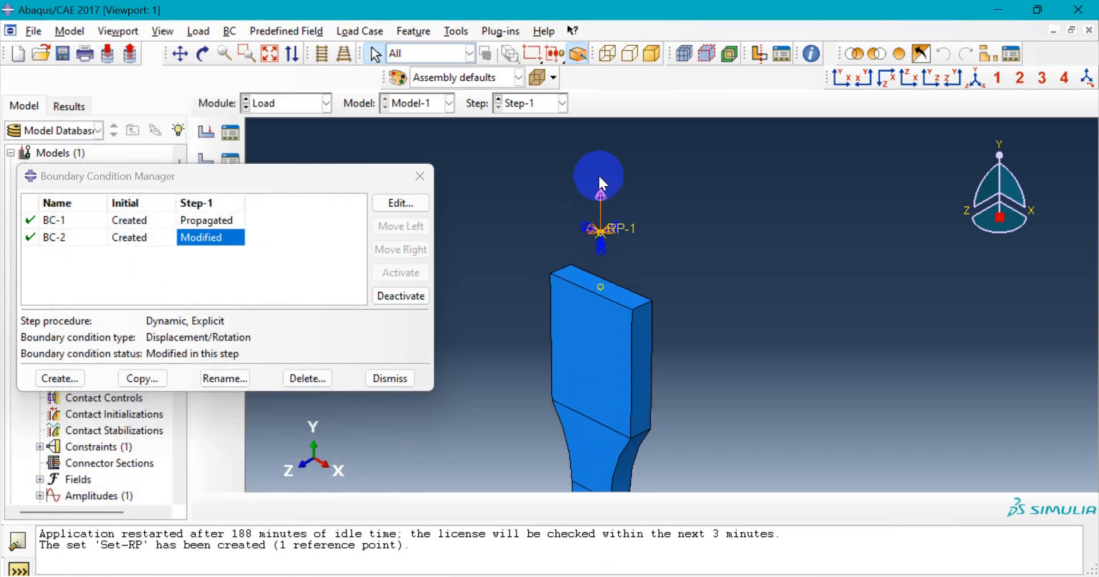
scroll(611, 234, down, 2)
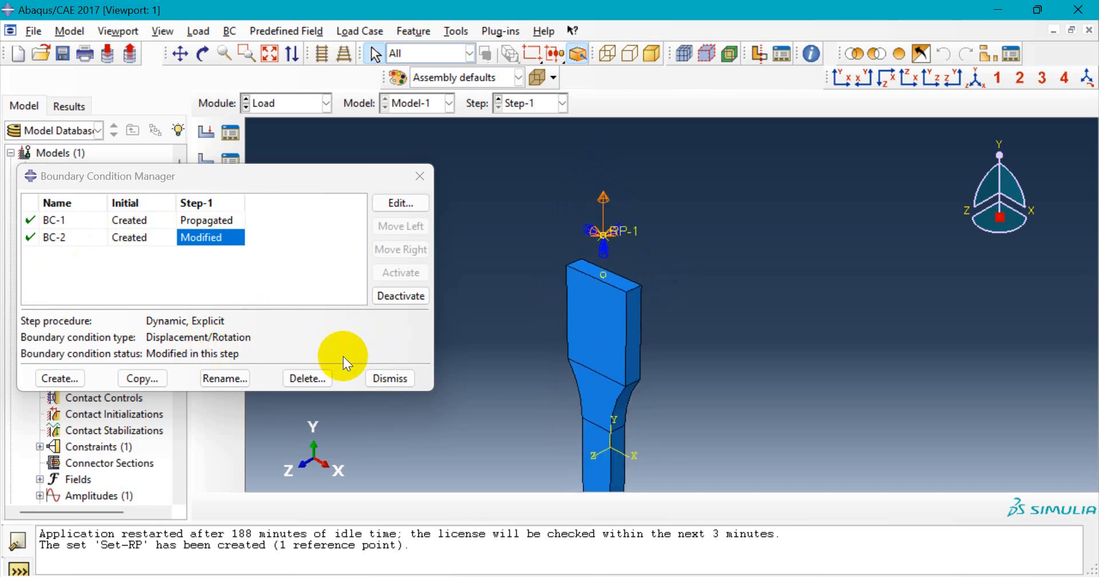
click(403, 379)
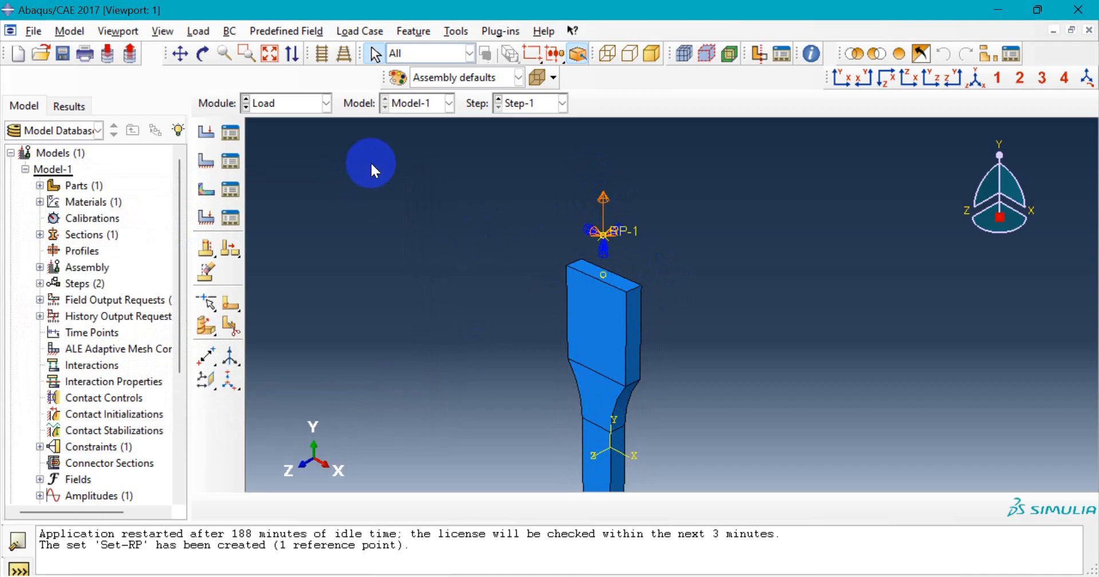
click(320, 106)
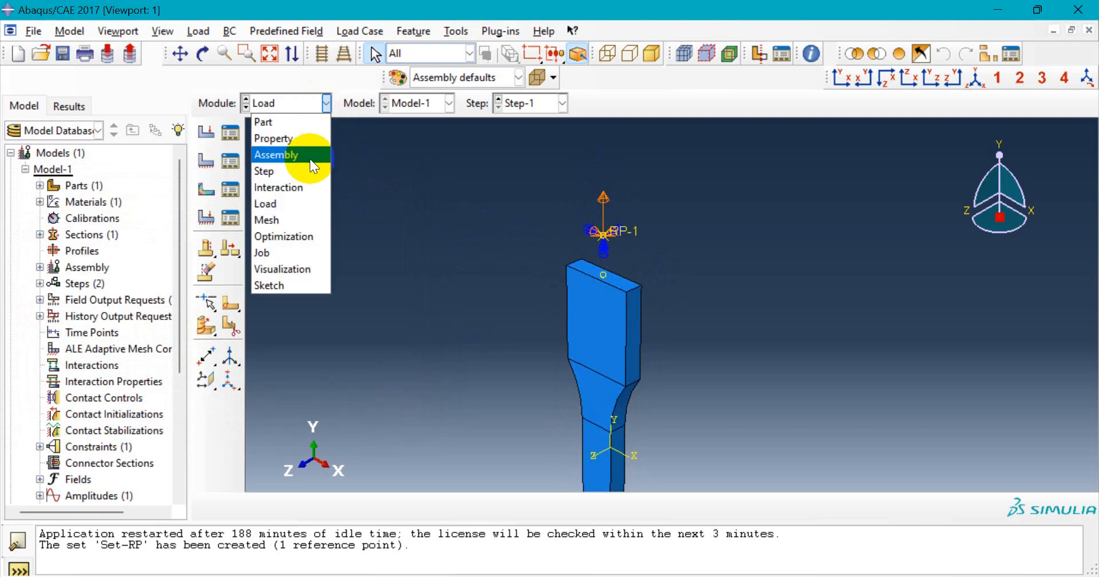
- Switch to the Mesh module and set the object to the Part-Specimen part instead of the assembly
click(308, 222)
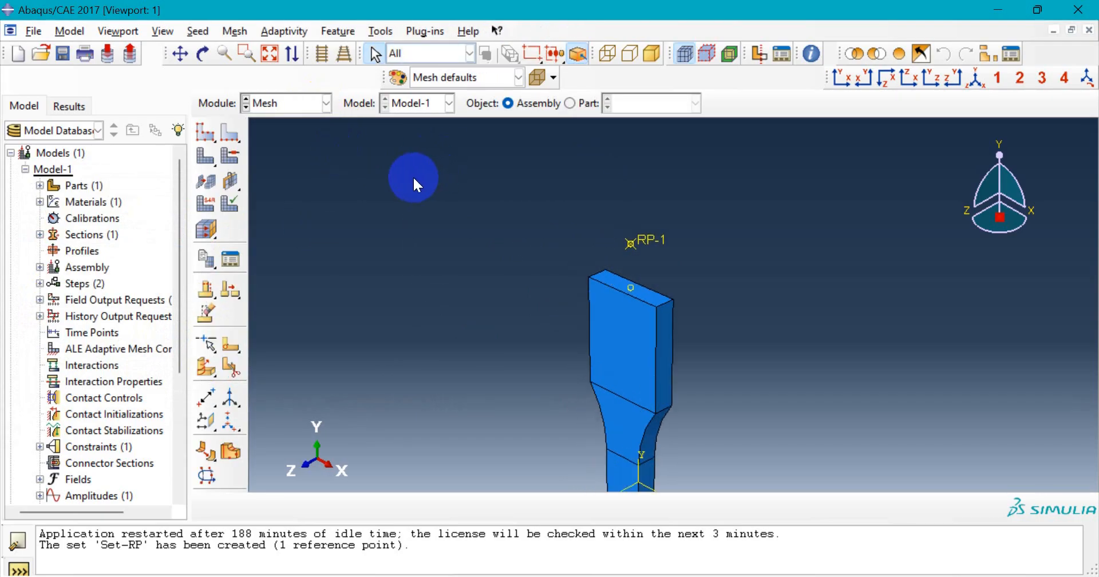
scroll(410, 174, up, 4)
scroll(489, 400, up, 3)
scroll(471, 442, down, 4)
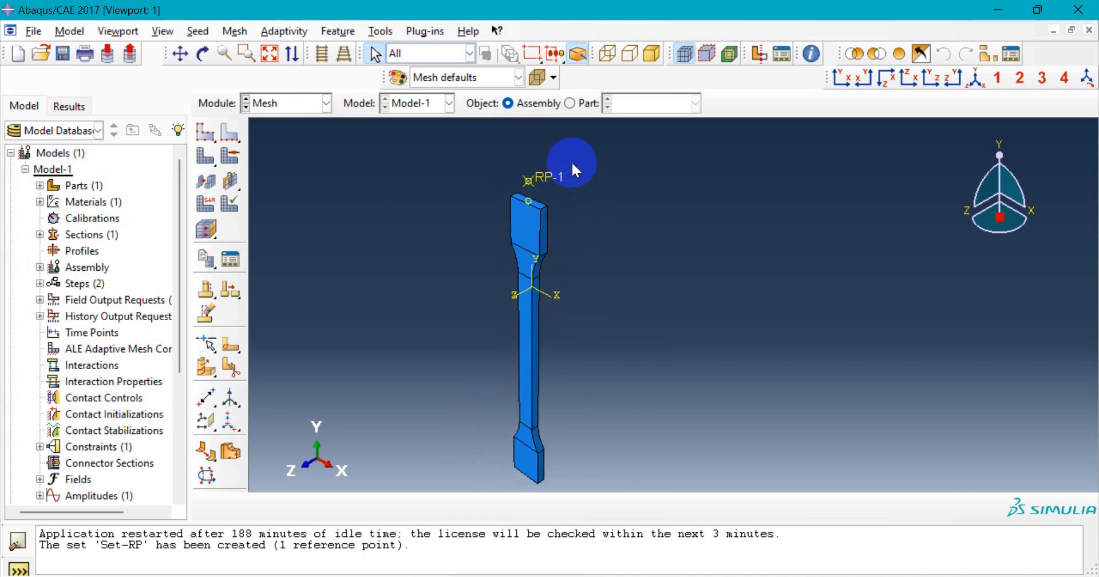
click(211, 136)
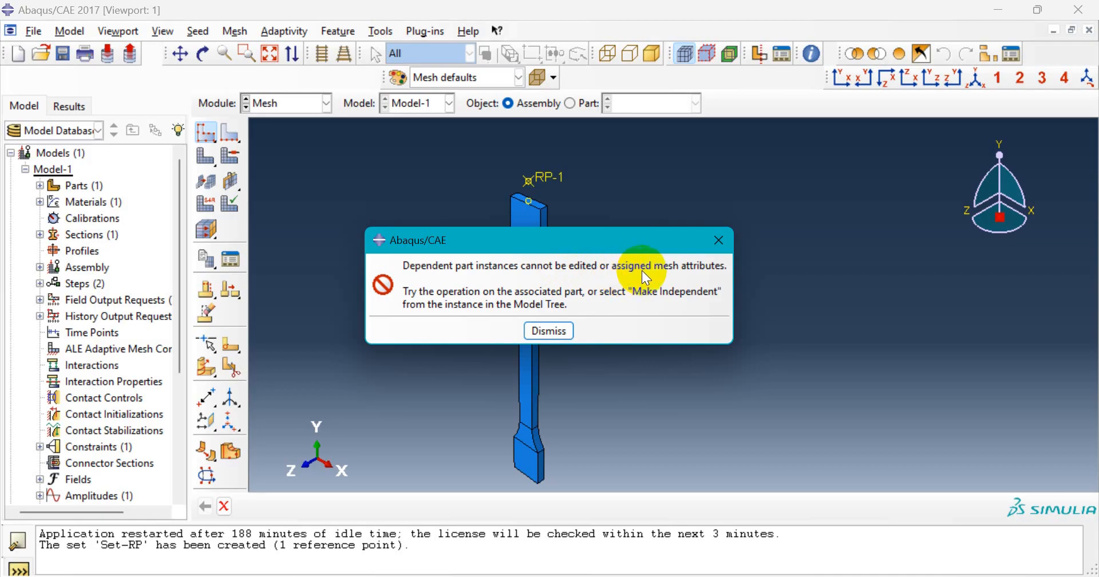
click(549, 330)
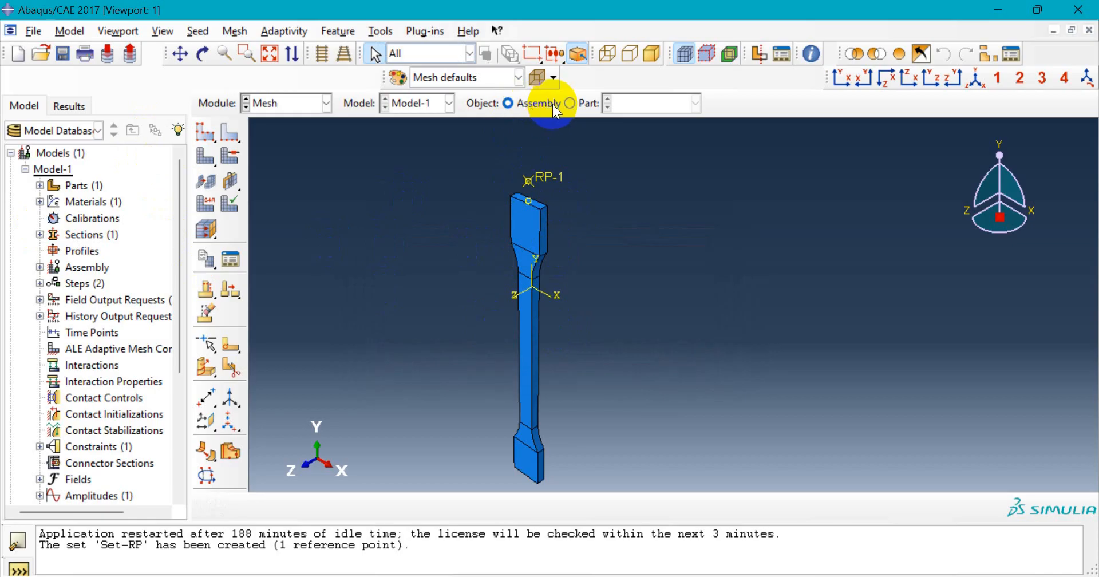
click(574, 103)
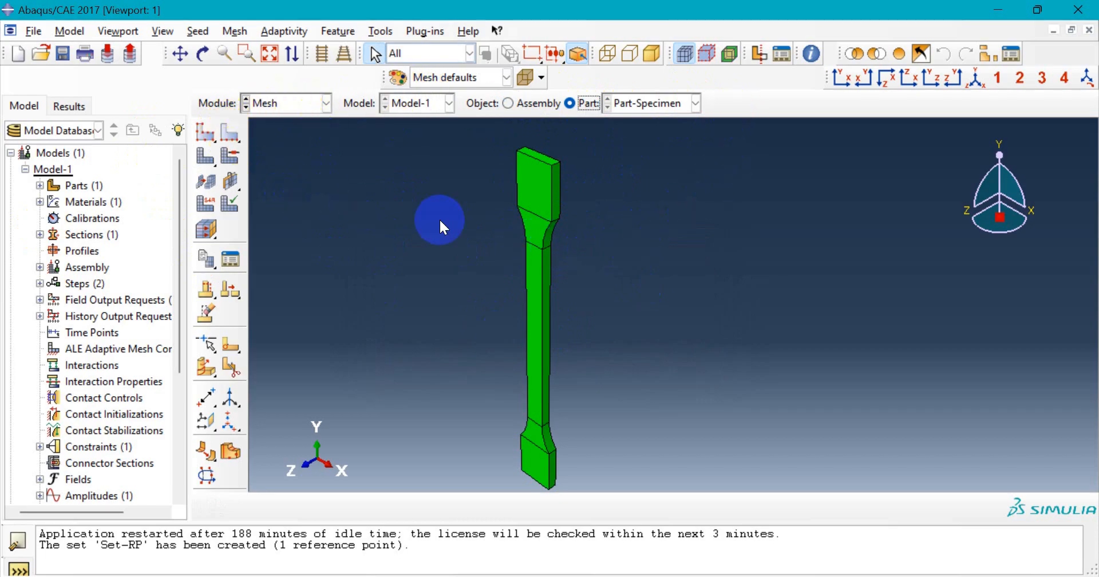
- Seed Part-Specimen with an approximate global size of 3
click(655, 104)
click(655, 103)
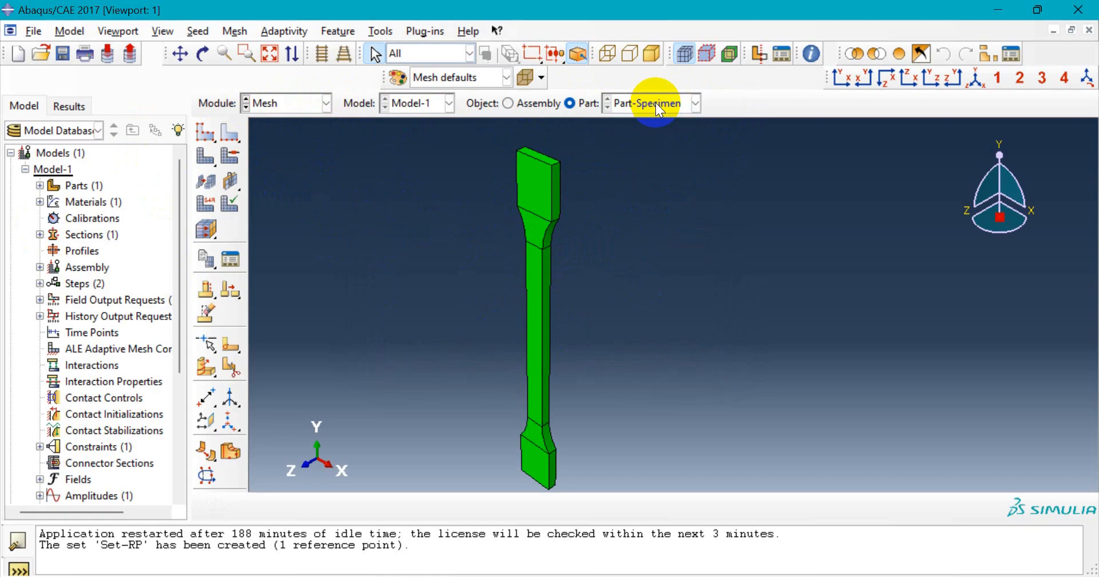
click(208, 138)
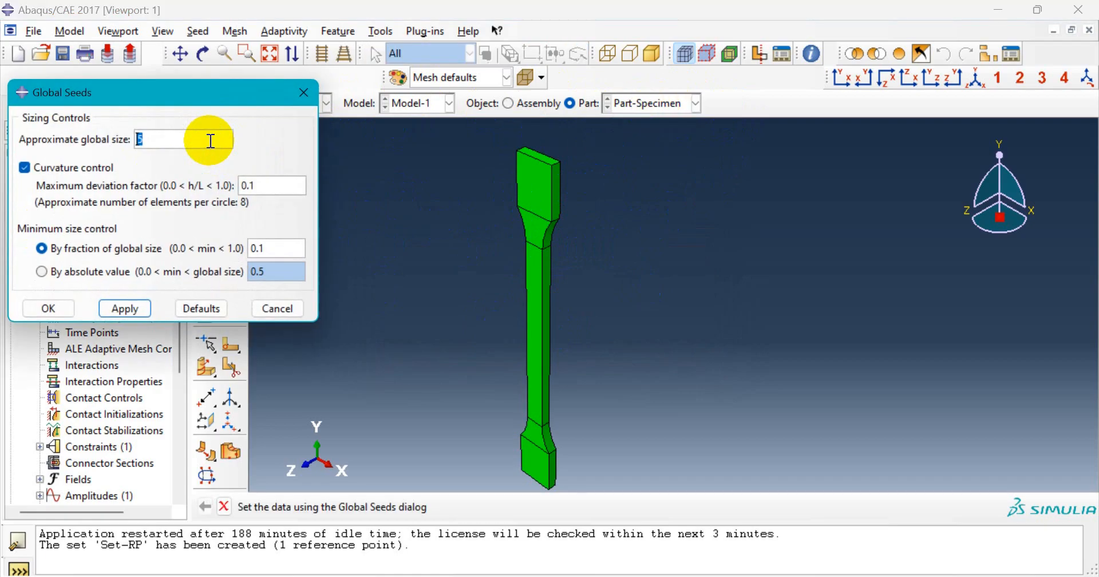
drag(133, 97, 190, 182)
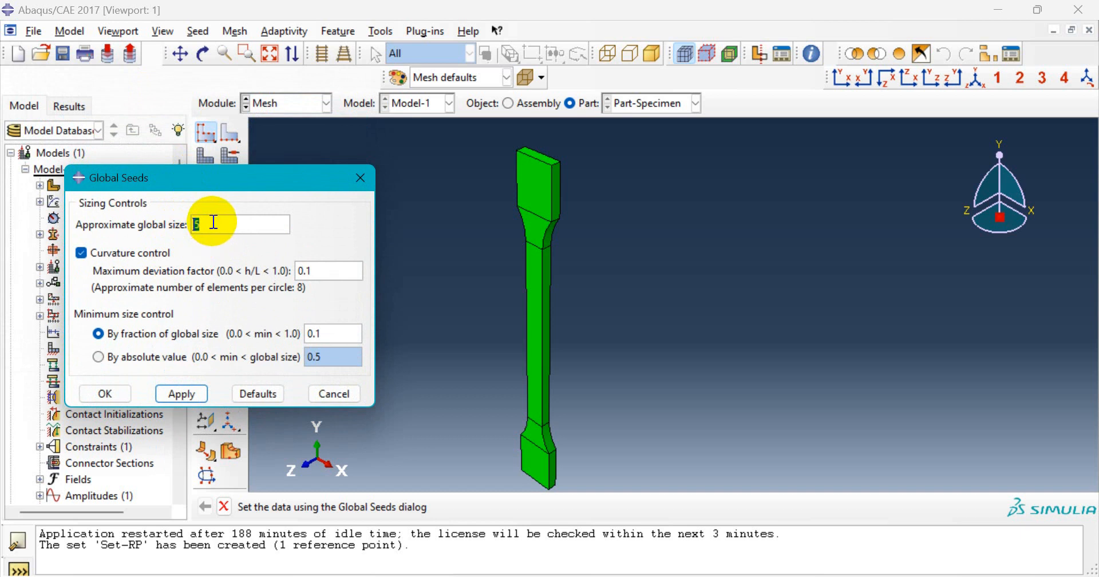
text(3)
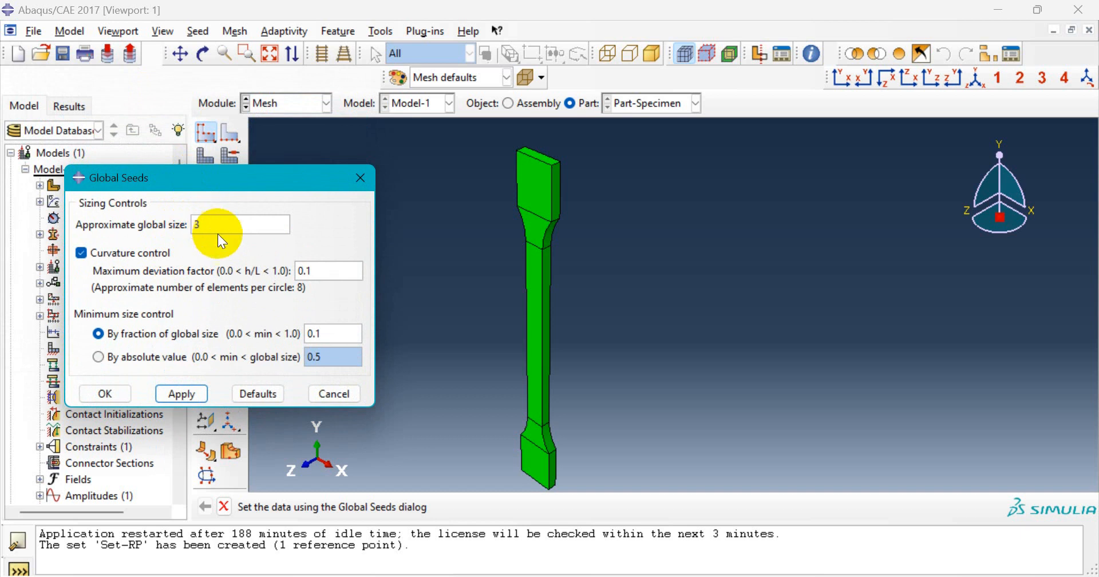
click(190, 397)
scroll(541, 269, up, 5)
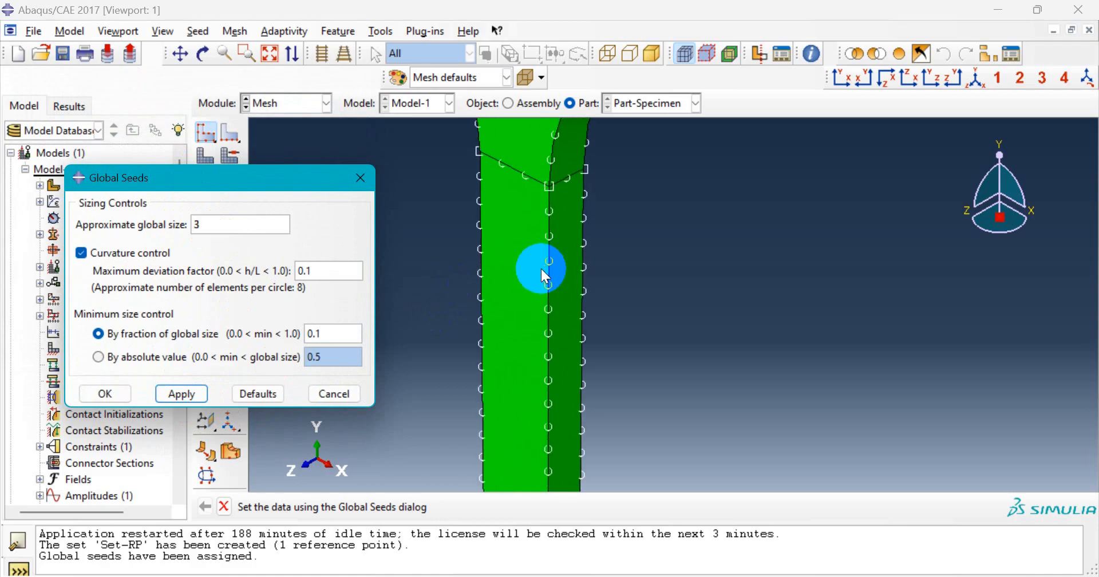
scroll(541, 270, down, 4)
scroll(541, 269, up, 4)
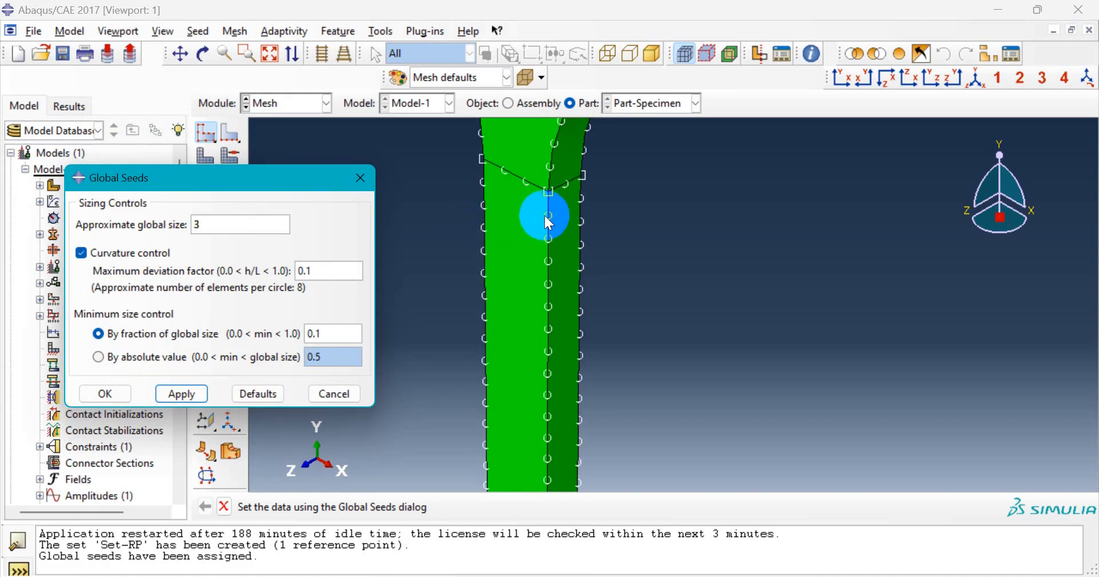
scroll(520, 265, down, 2)
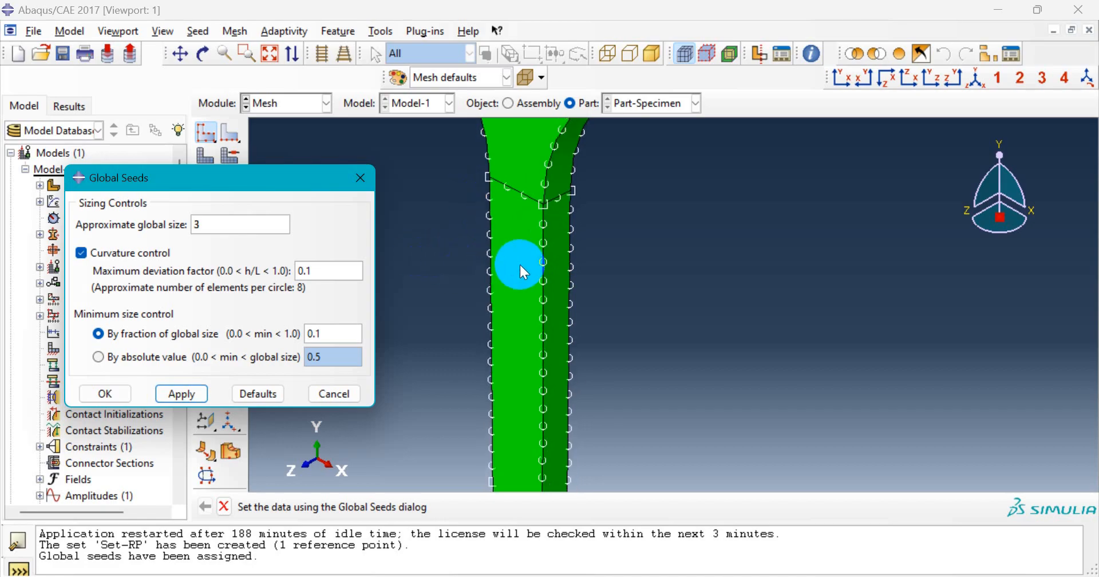
click(176, 394)
click(106, 394)
scroll(517, 270, down, 3)
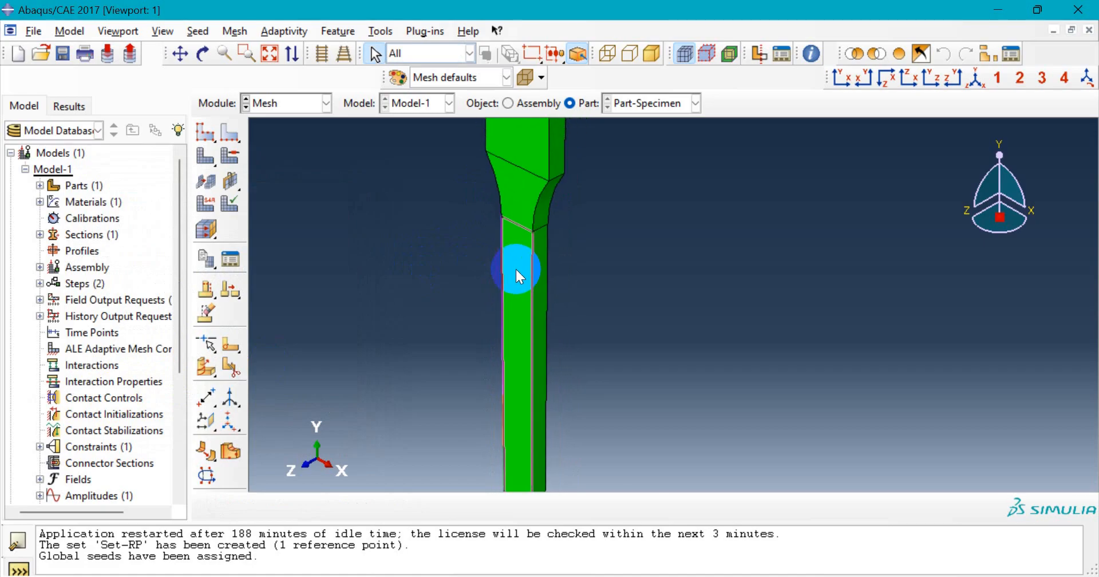
scroll(425, 263, down, 2)
click(208, 165)
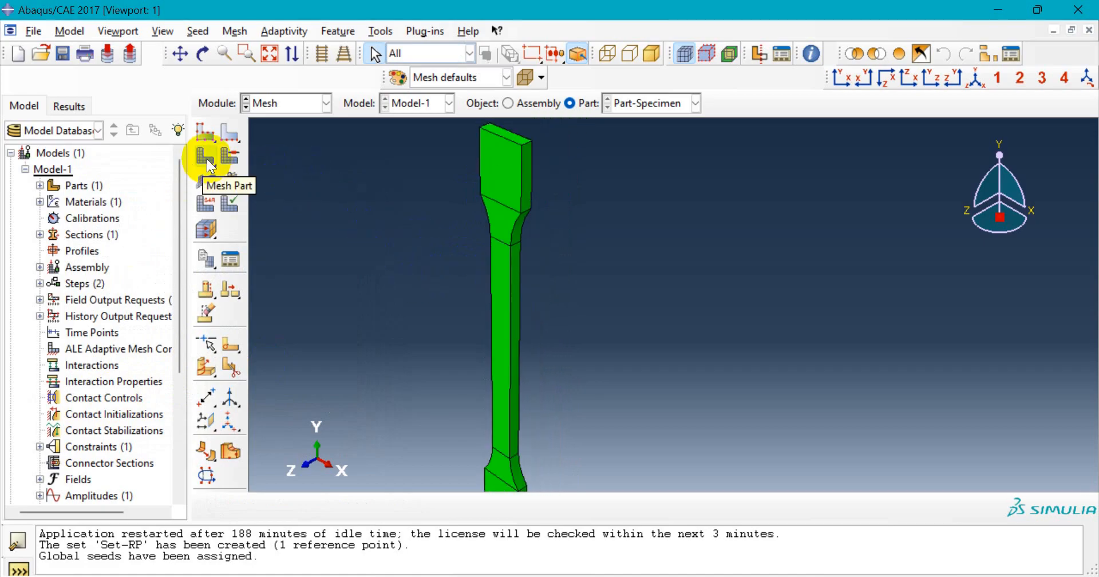
- Mesh Part-Specimen, generating 720 elements across the dogbone
click(208, 158)
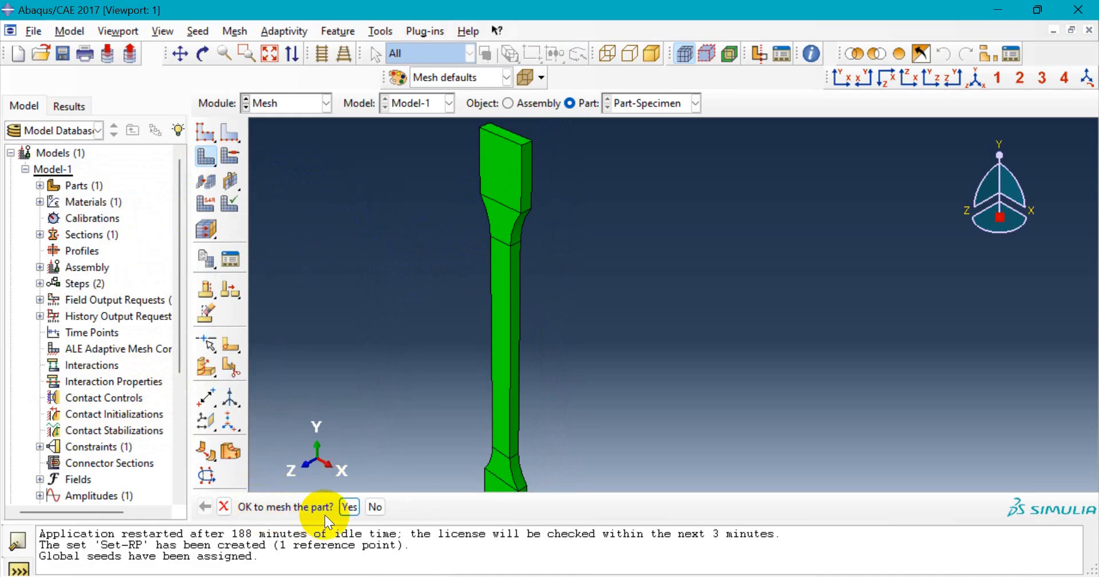
click(345, 506)
scroll(513, 248, down, 5)
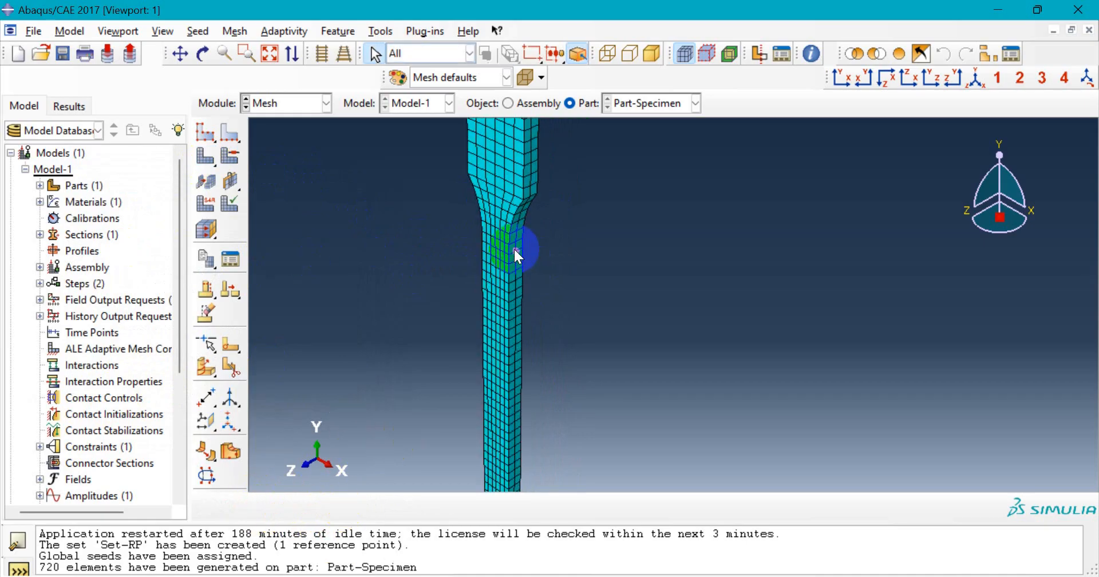
scroll(517, 246, up, 3)
scroll(505, 167, down, 4)
scroll(505, 166, down, 2)
scroll(511, 195, up, 6)
scroll(523, 240, down, 8)
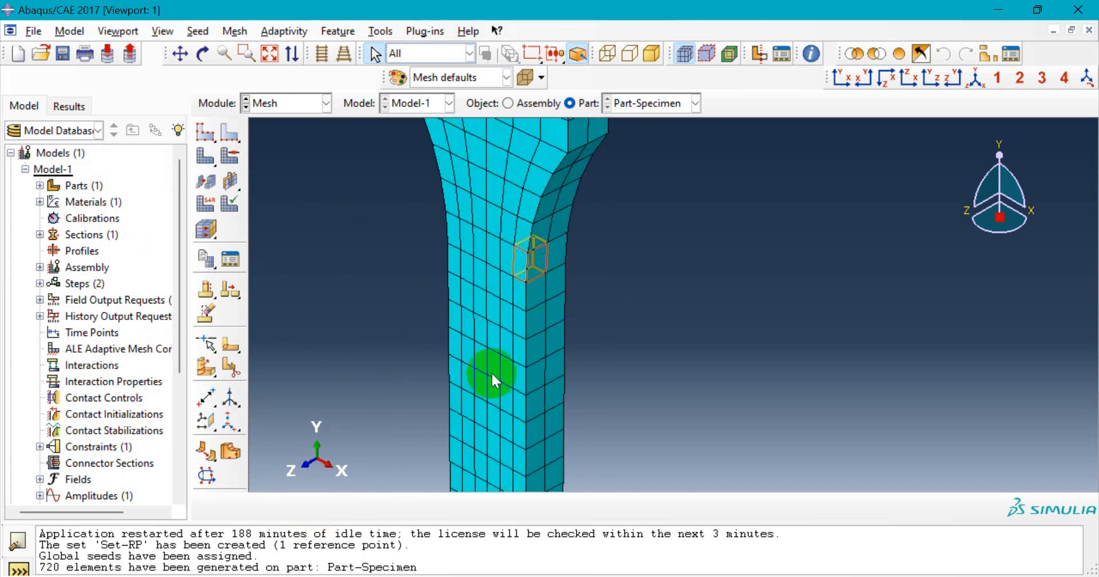
scroll(538, 246, up, 8)
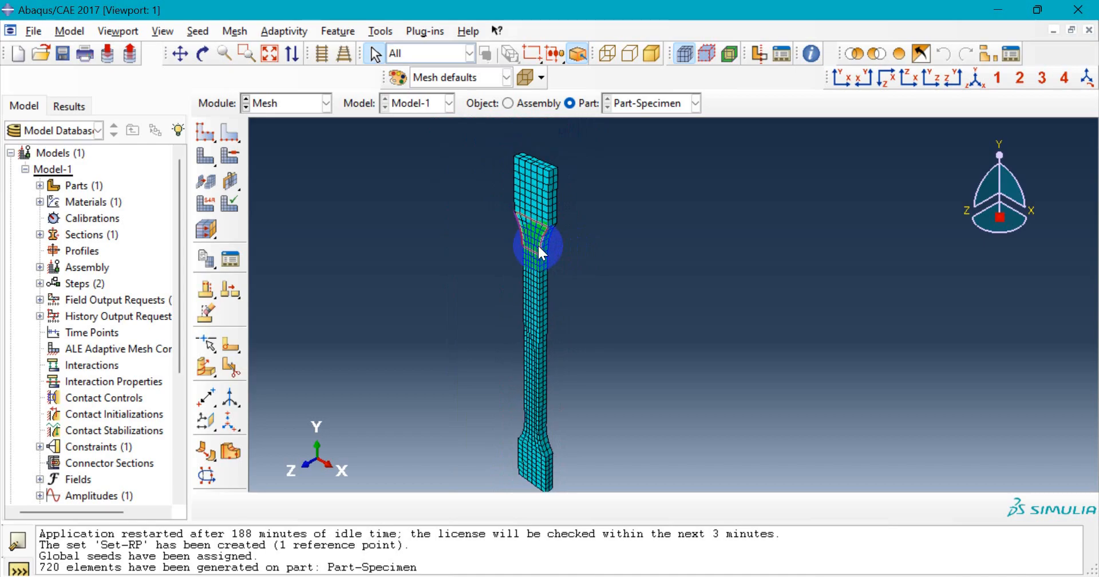
scroll(531, 434, down, 3)
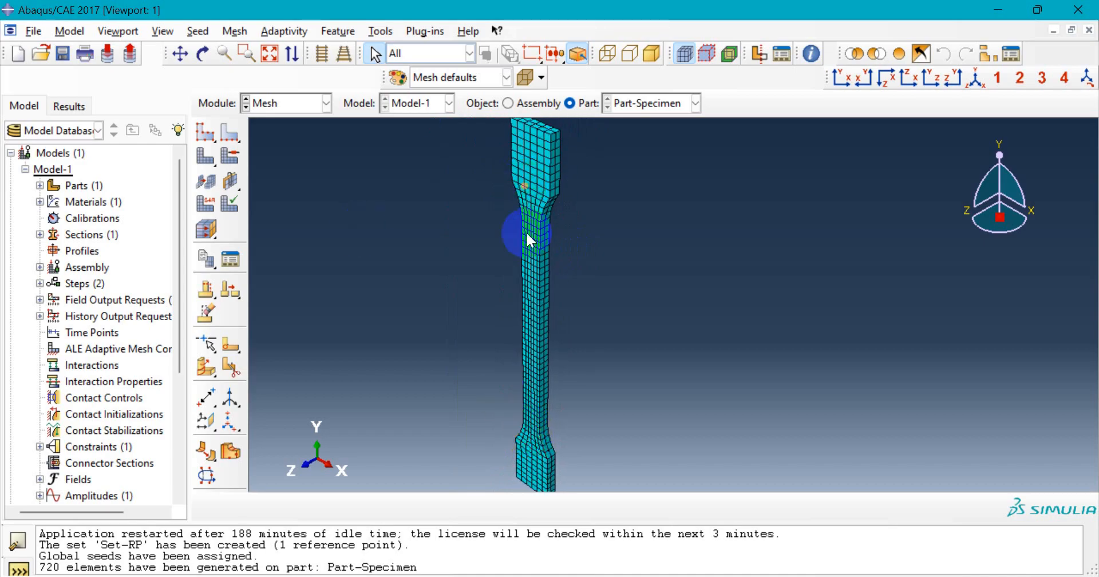
click(243, 182)
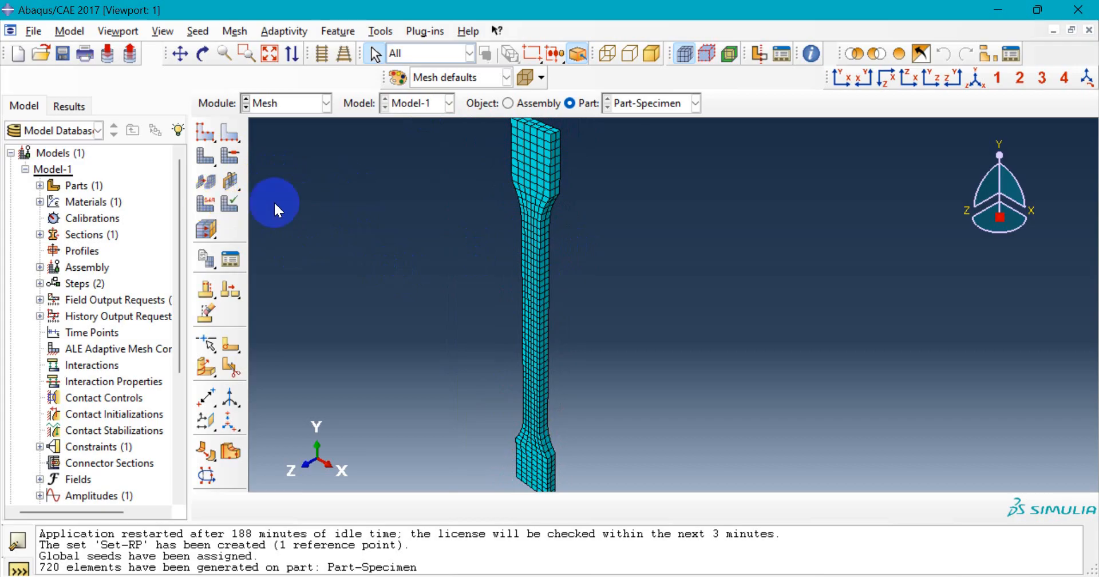
scroll(515, 219, up, 3)
scroll(501, 221, down, 1)
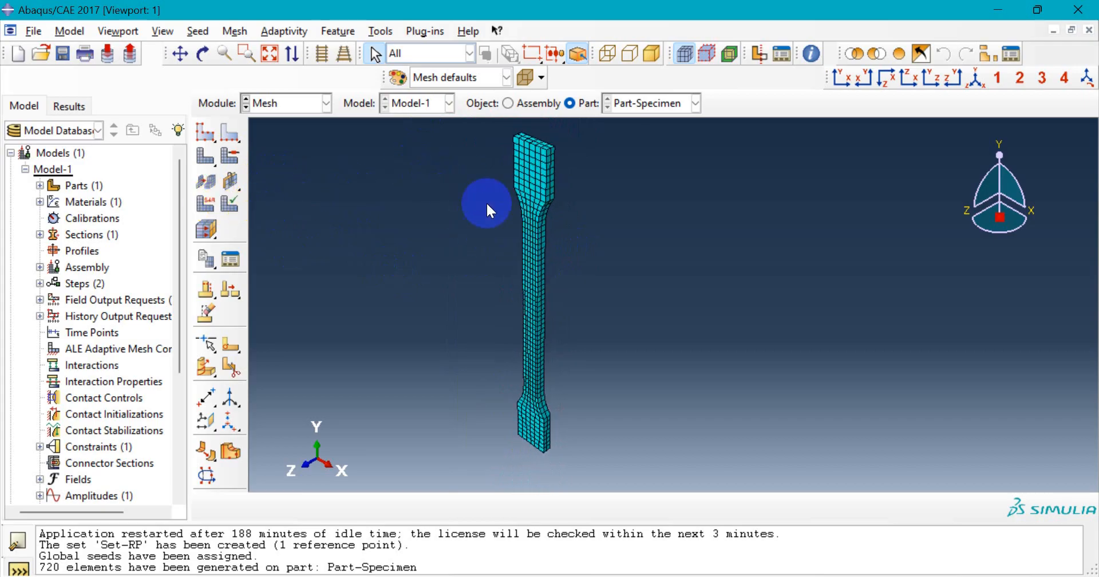
- Assign Explicit-library element types with element deletion enabled to the whole specimen
click(209, 205)
scroll(415, 405, up, 1)
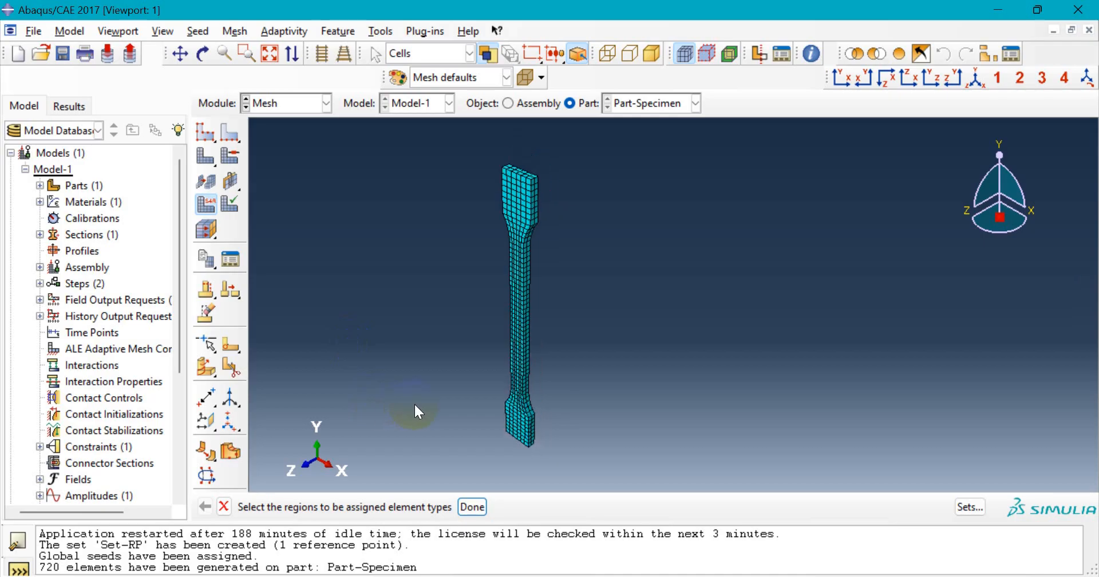
drag(414, 176, 661, 462)
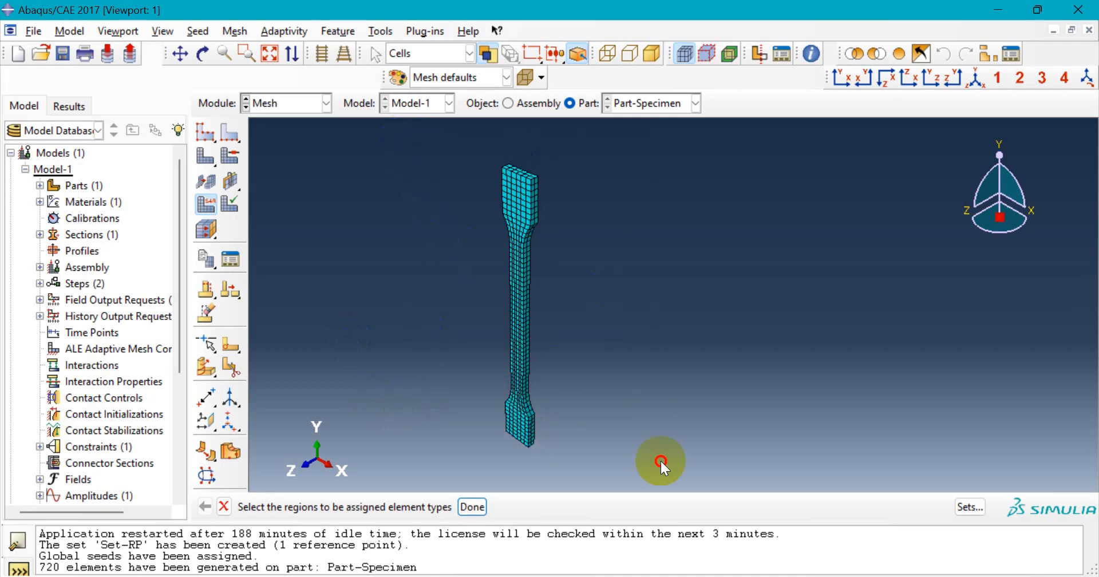
click(468, 505)
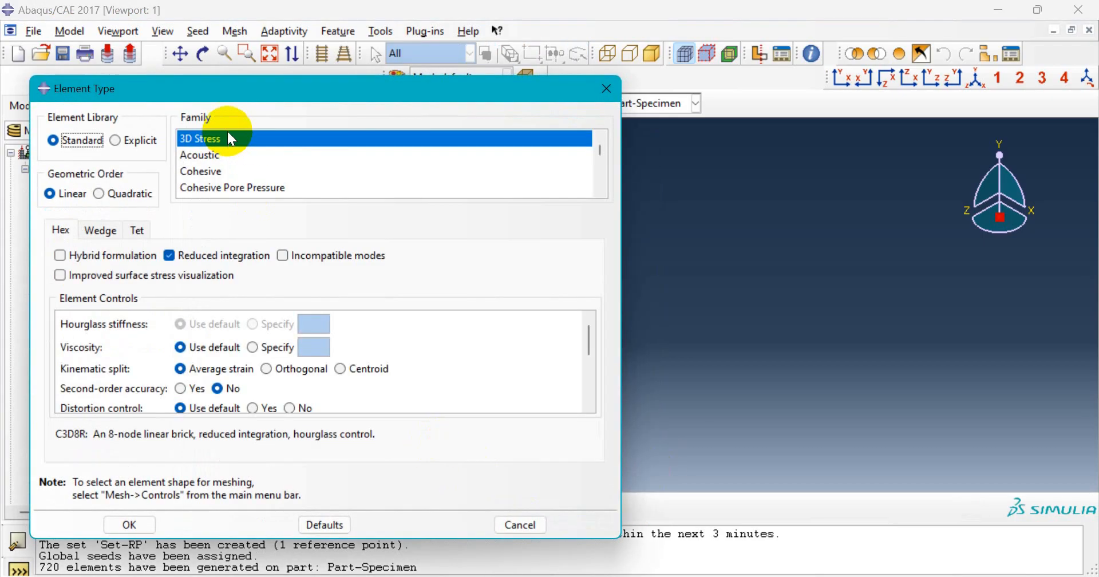
drag(251, 89, 253, 82)
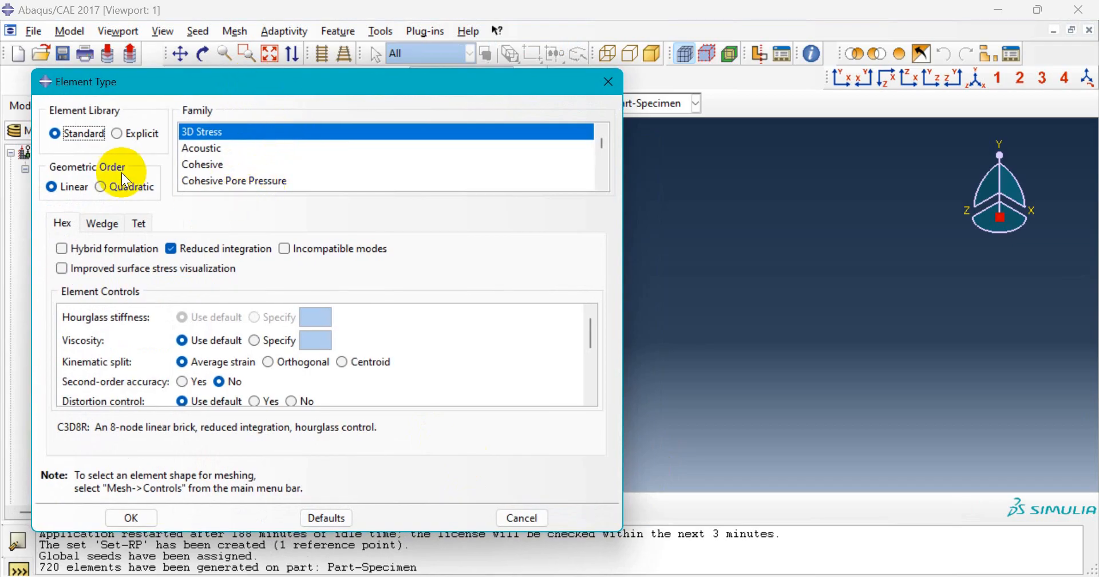
click(121, 136)
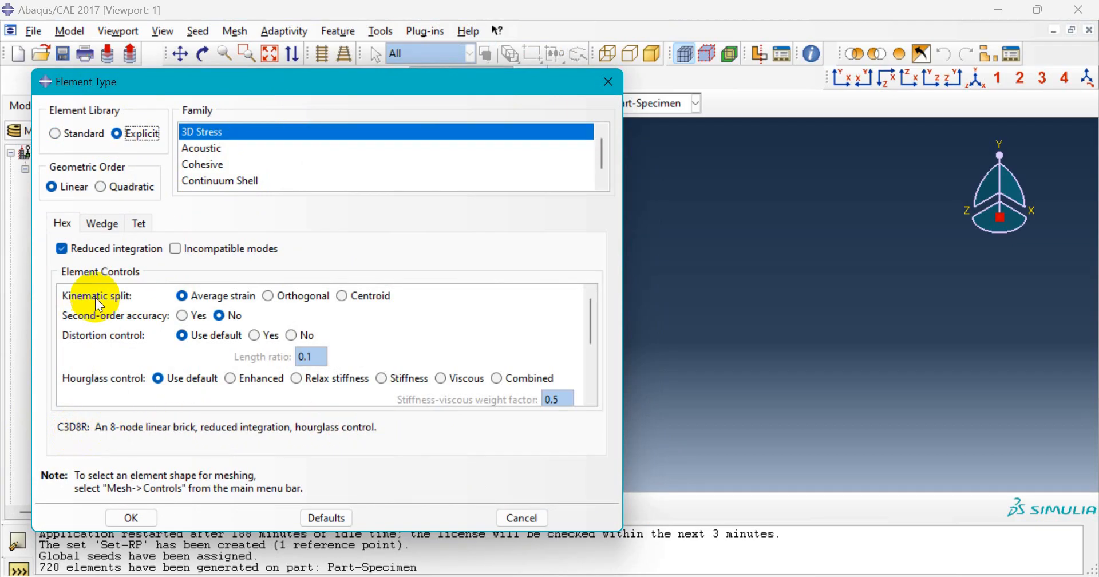
scroll(242, 339, down, 2)
scroll(240, 340, down, 3)
drag(589, 345, 590, 374)
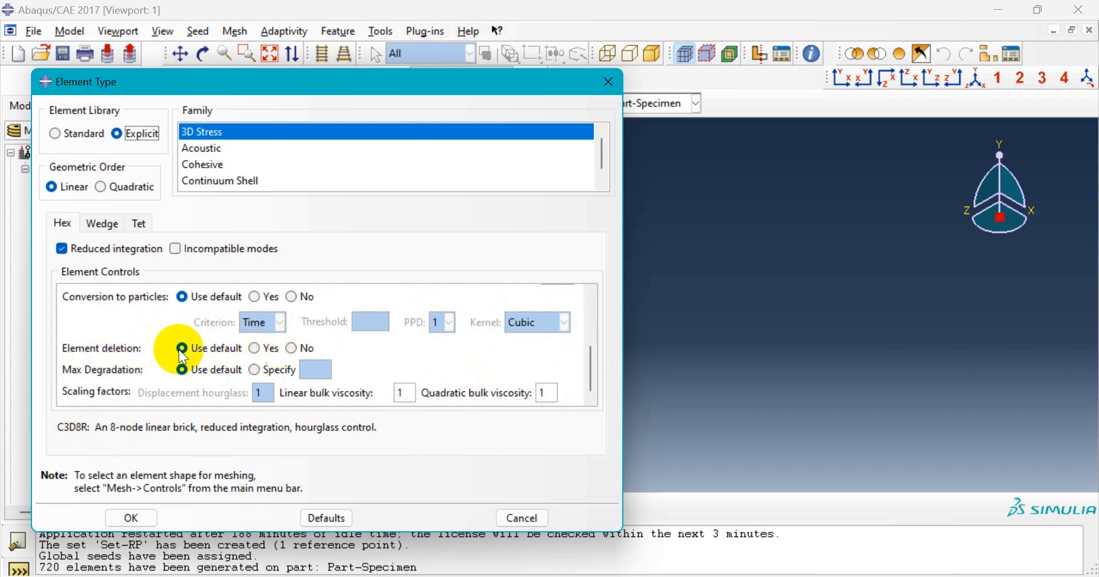
click(257, 350)
click(150, 519)
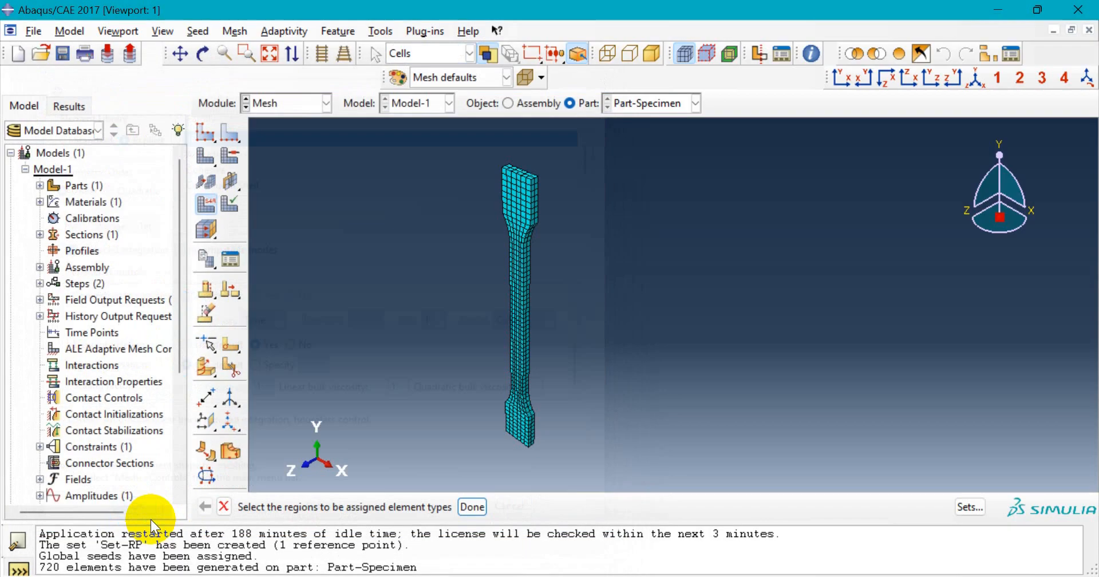
click(474, 507)
- Switch to the Job module
scroll(538, 211, up, 3)
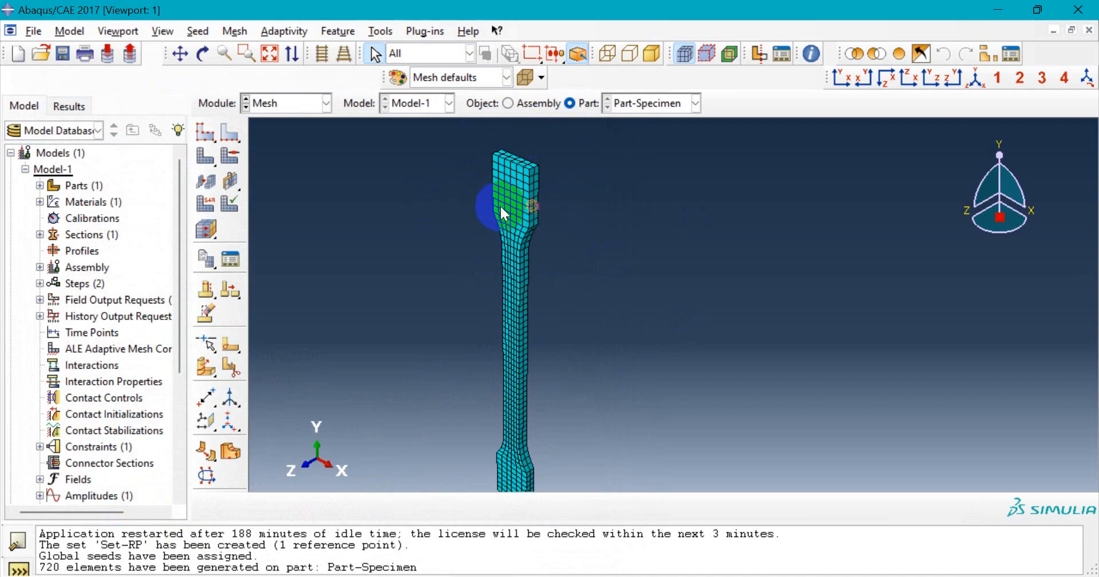
scroll(496, 209, down, 3)
scroll(541, 320, up, 3)
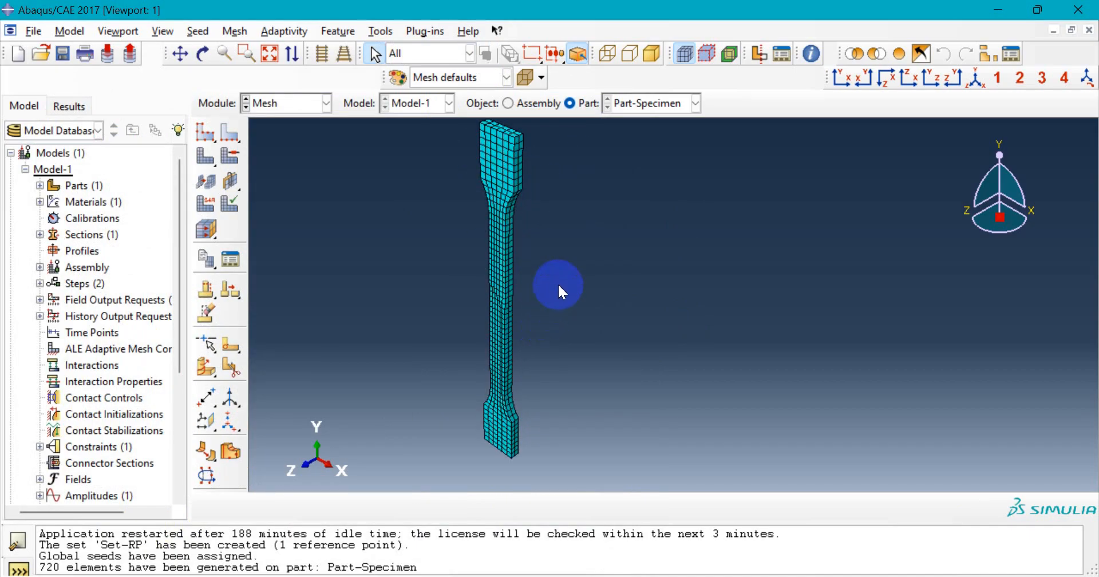
scroll(557, 301, down, 1)
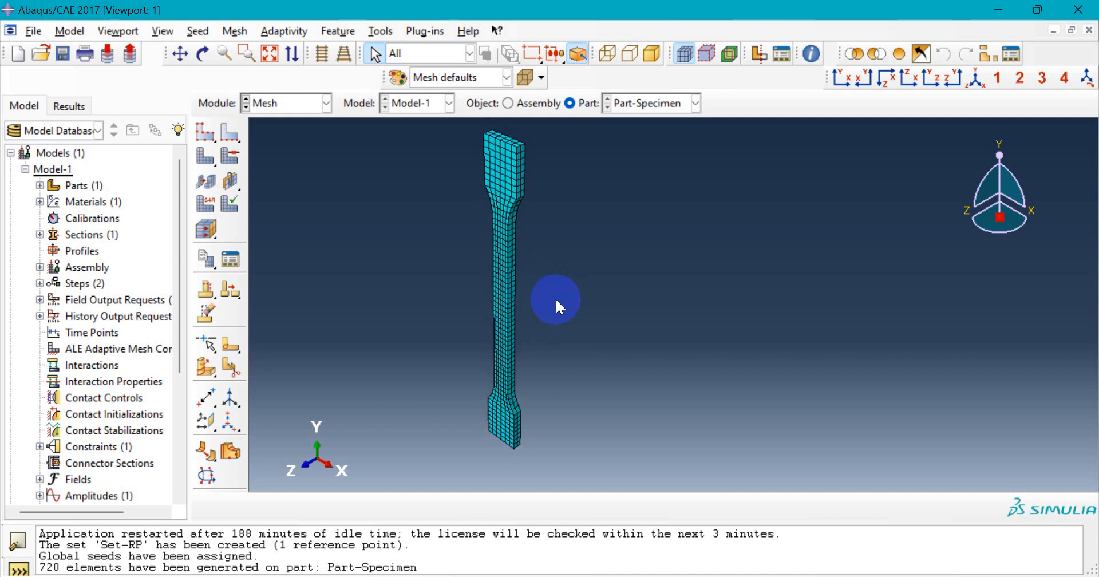
scroll(556, 298, down, 1)
click(310, 105)
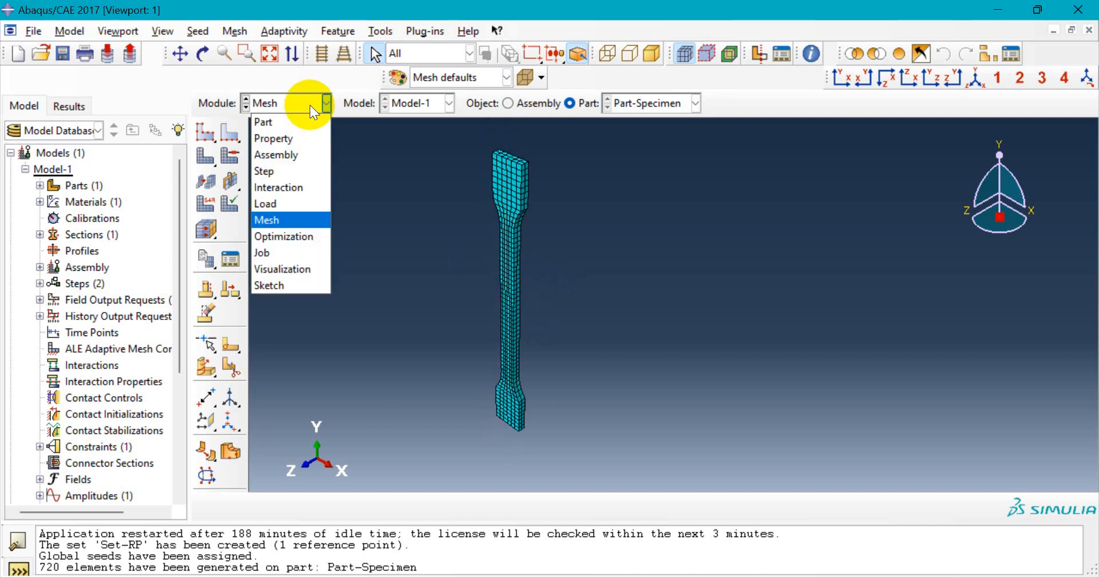
click(292, 253)
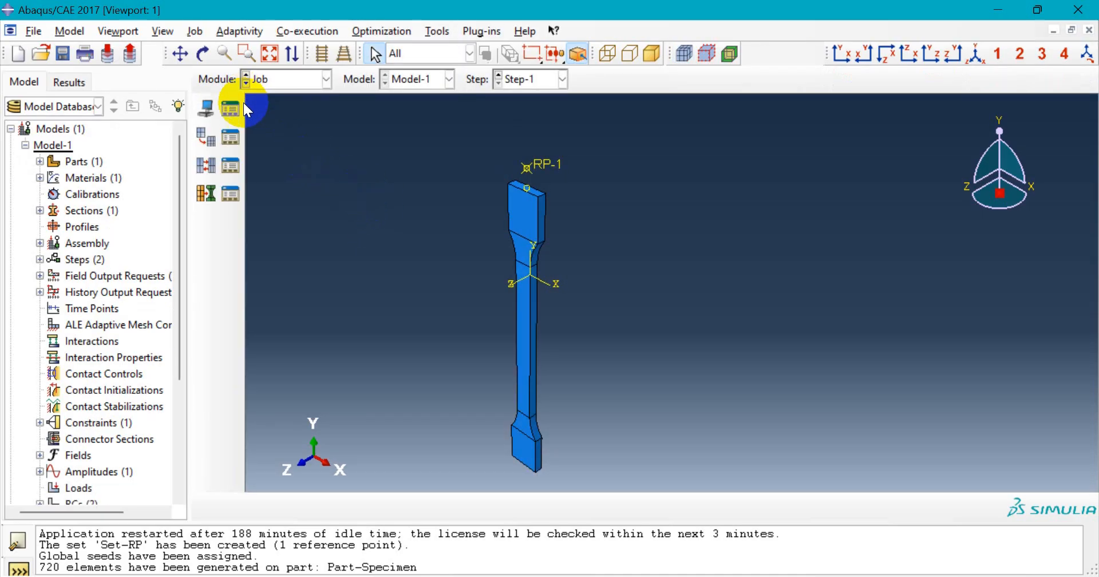
- Create Job-1 for Model-1 as a full analysis running on 4 processors
click(229, 110)
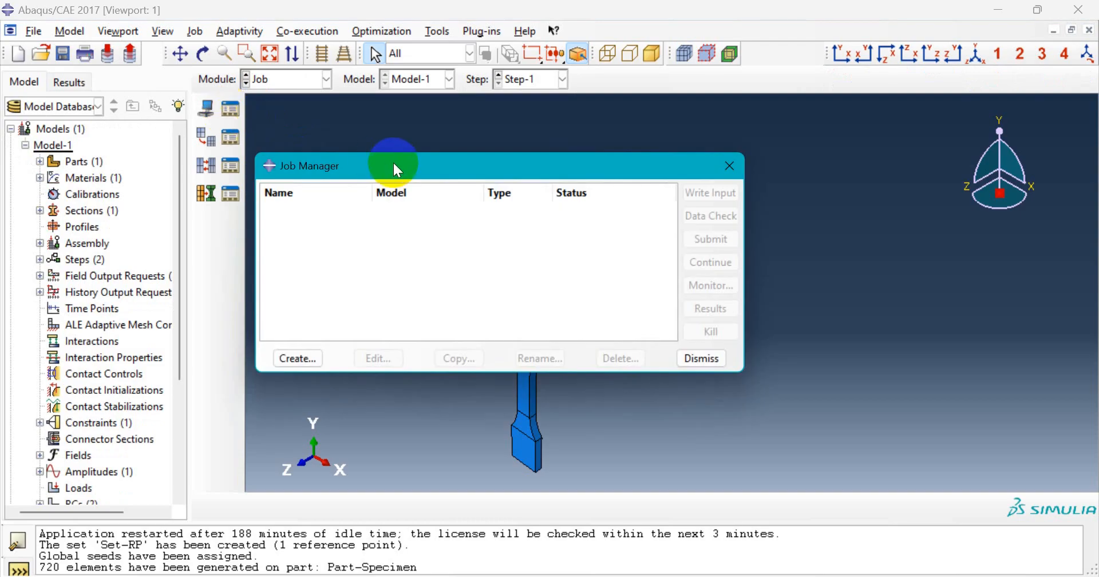
drag(279, 162, 280, 162)
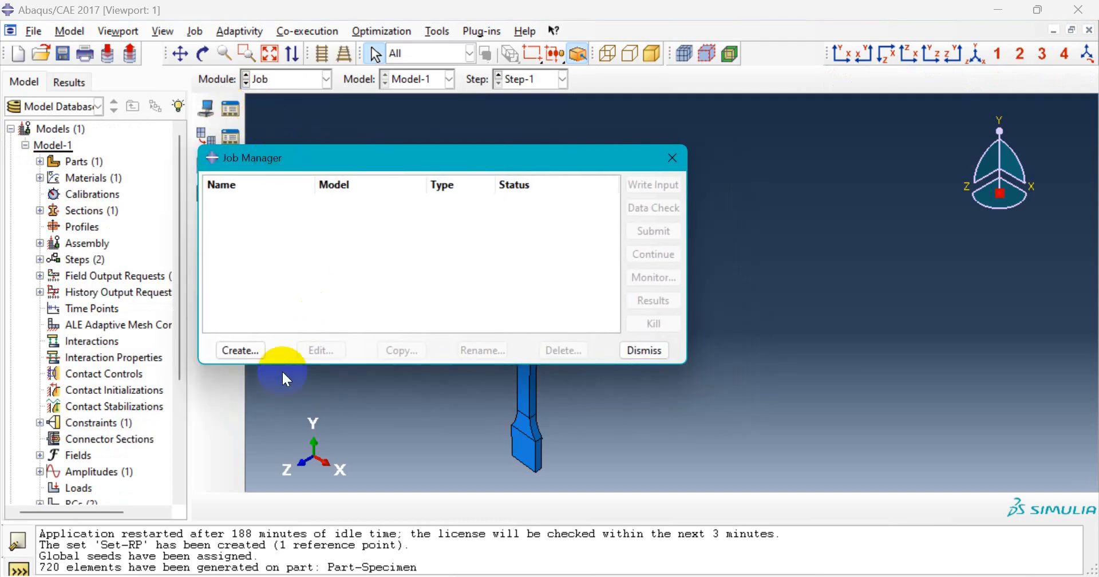
click(246, 351)
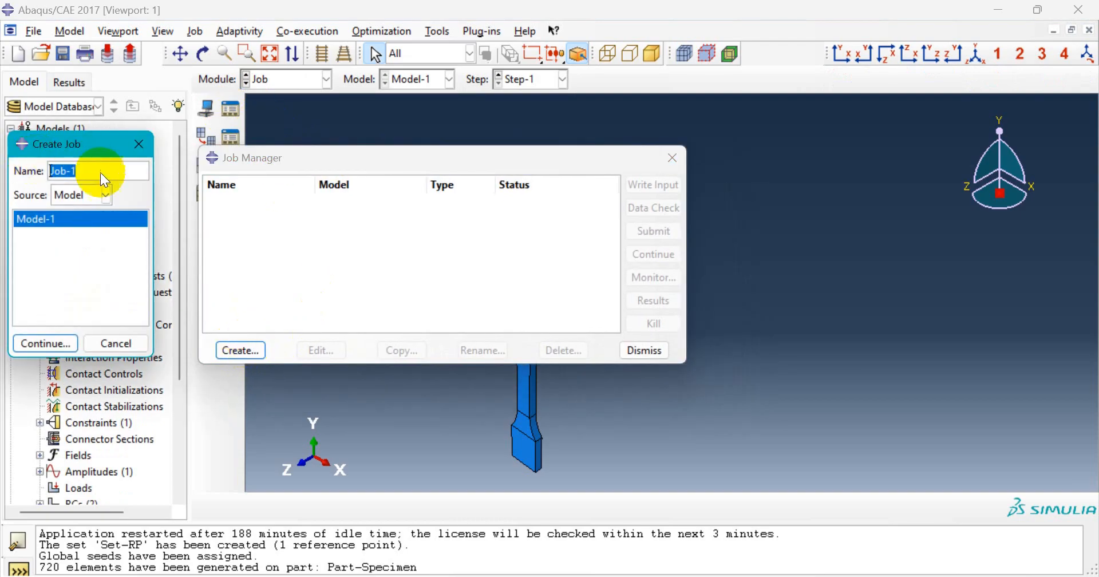
click(65, 343)
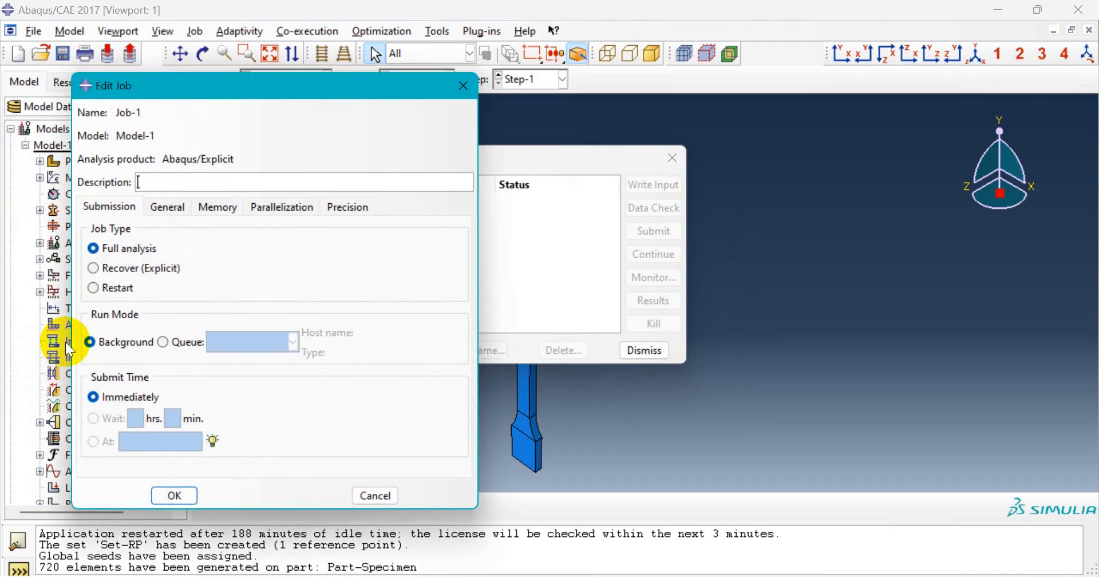
drag(252, 98, 294, 91)
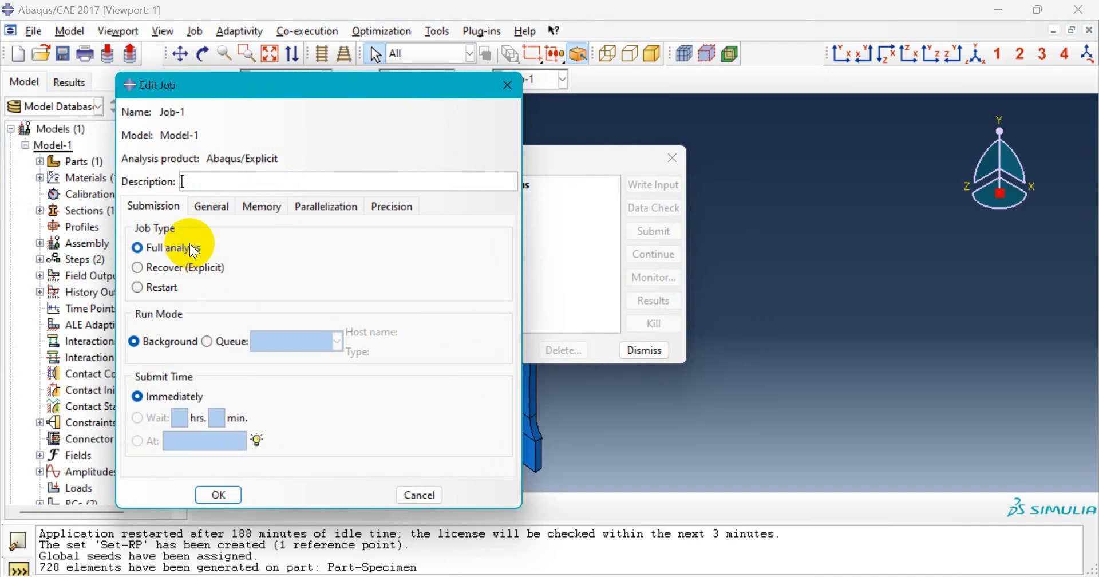
click(335, 210)
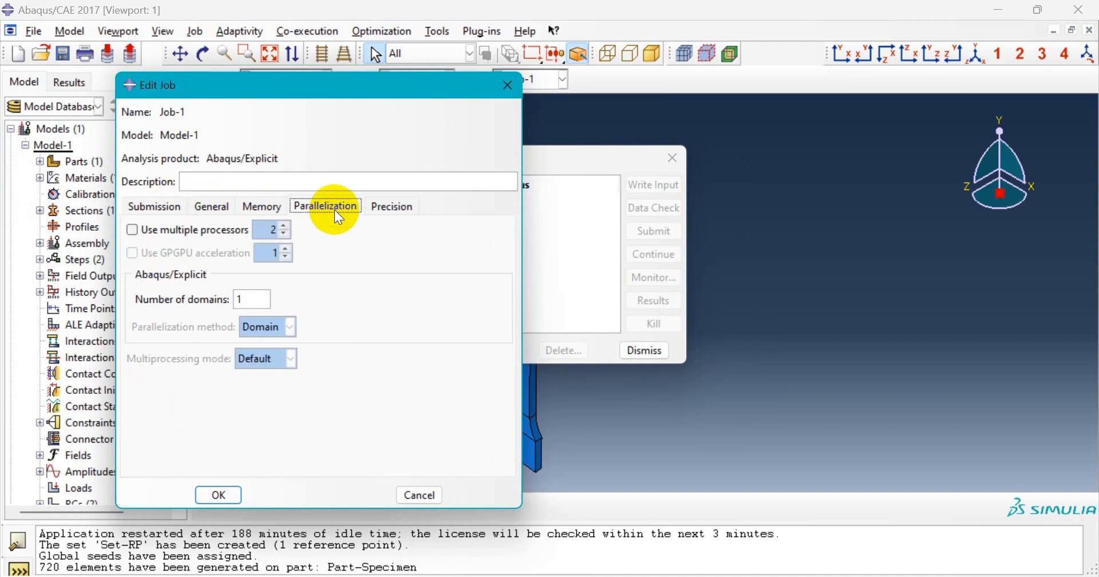
click(140, 232)
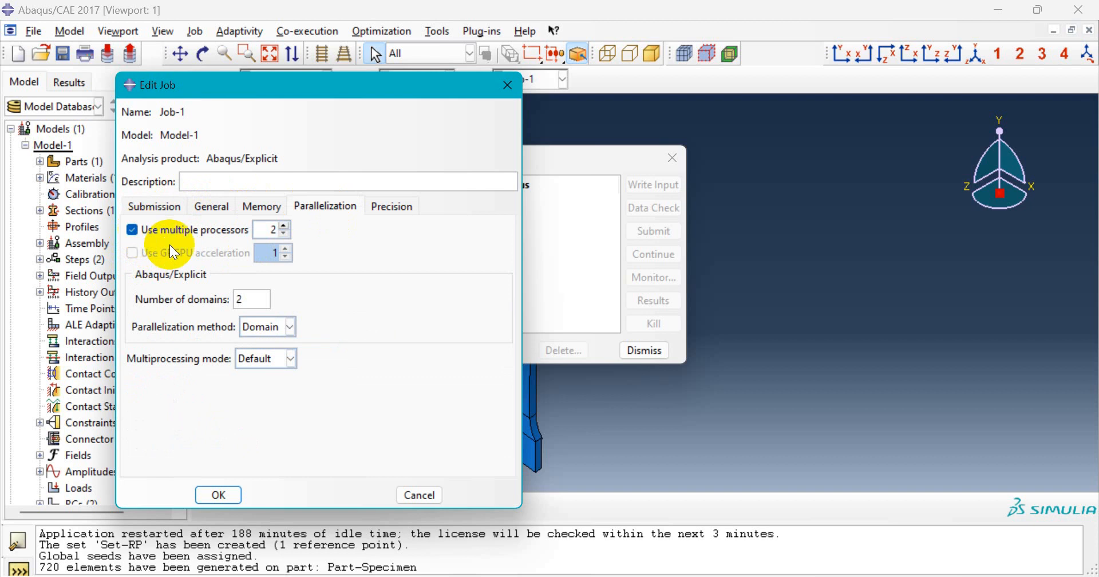
click(287, 225)
click(286, 225)
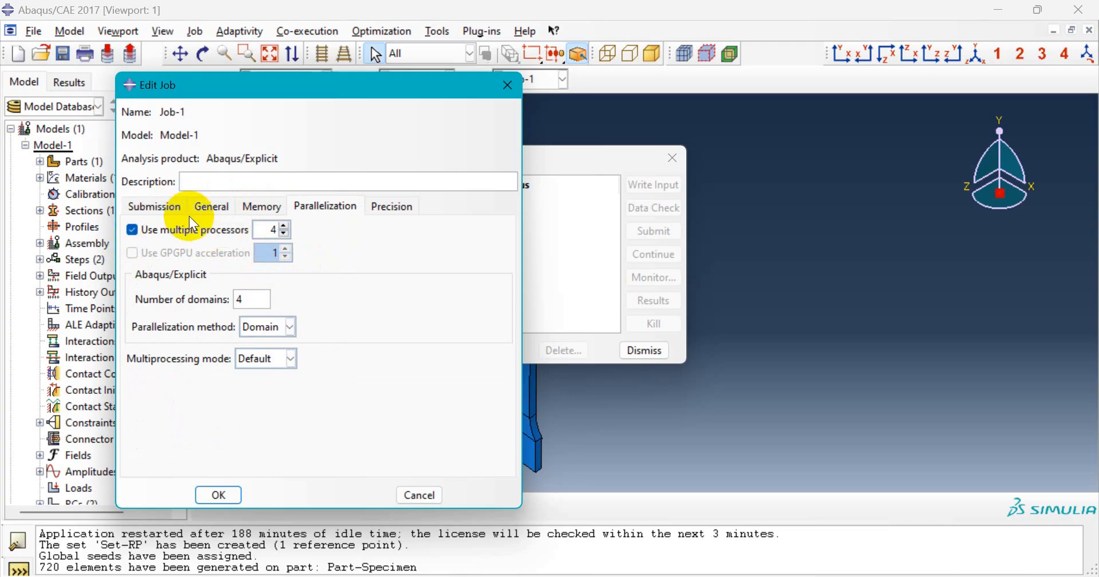
click(166, 207)
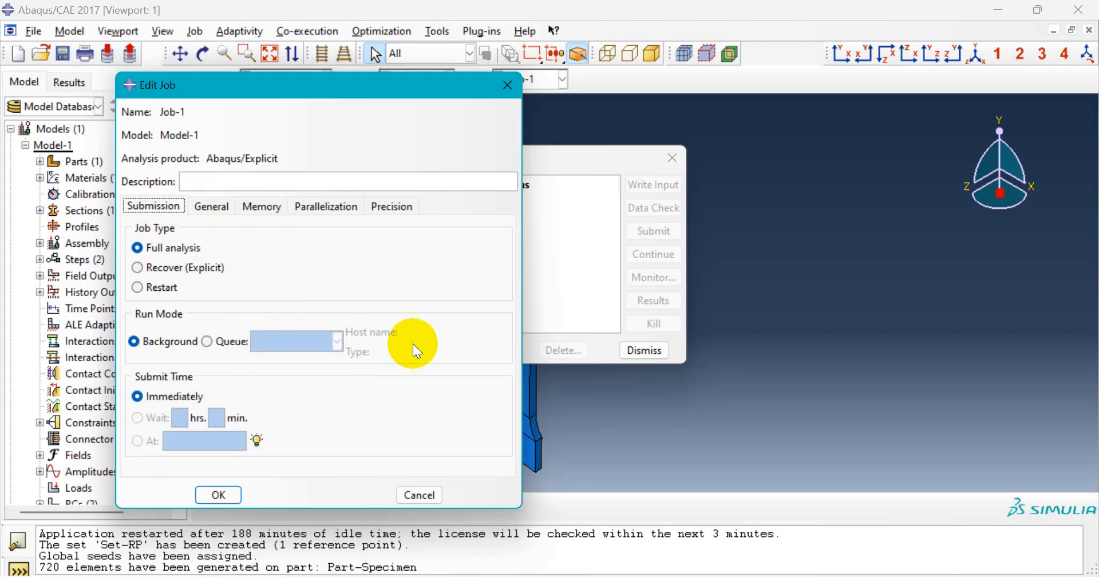
click(219, 495)
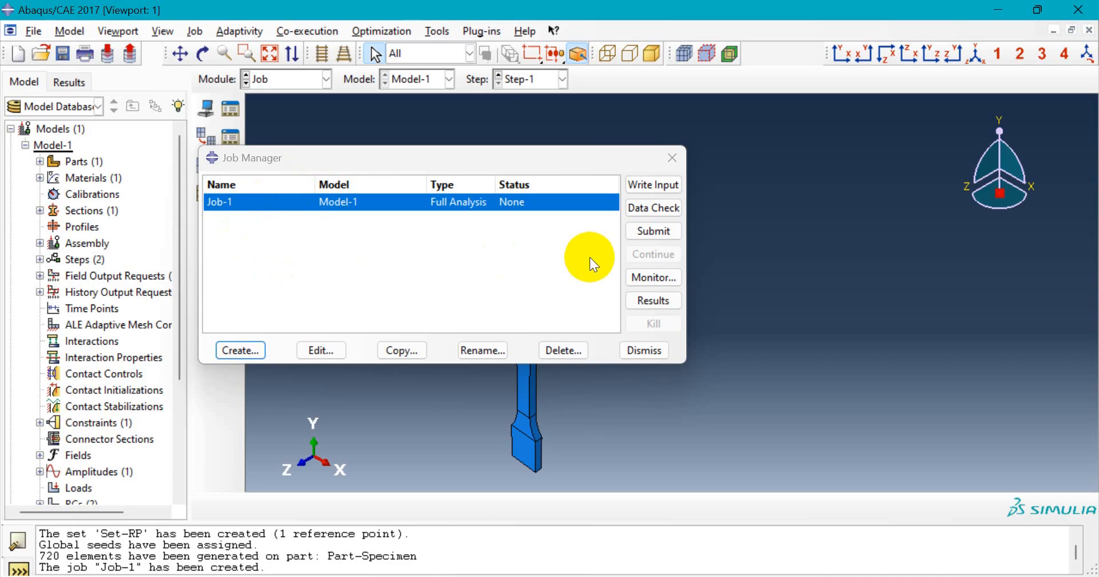
- Submit Job-1, overwriting old files and declining firewall access, and let it run to completion
drag(554, 164, 523, 164)
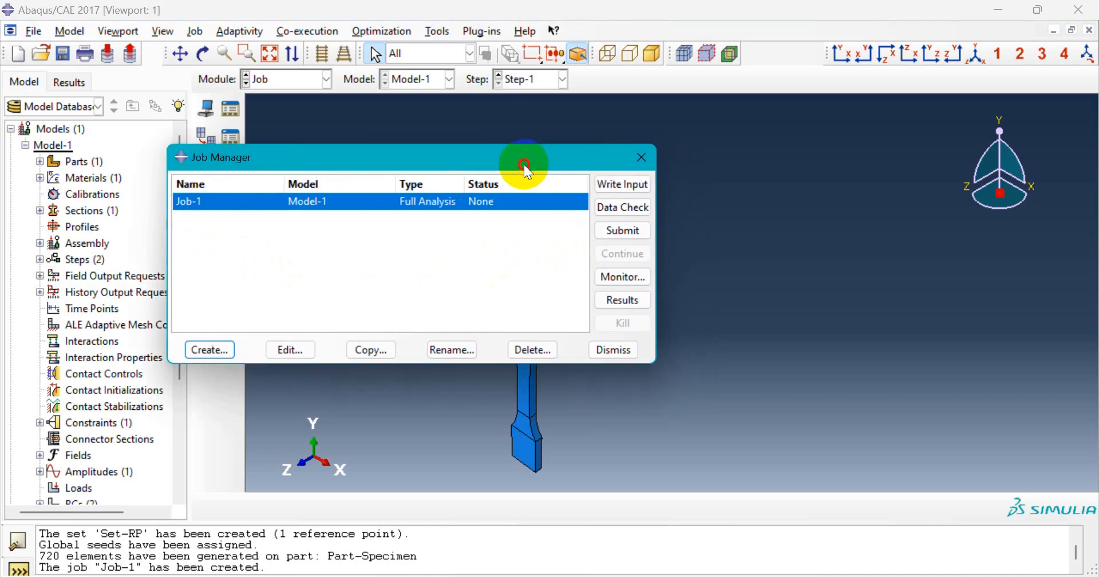
click(611, 233)
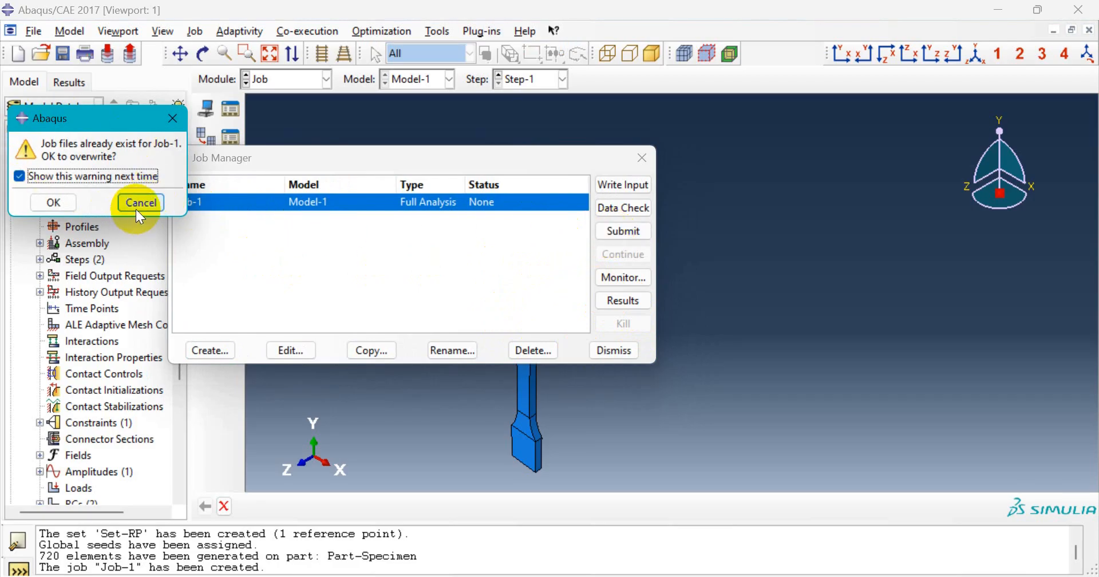
click(55, 202)
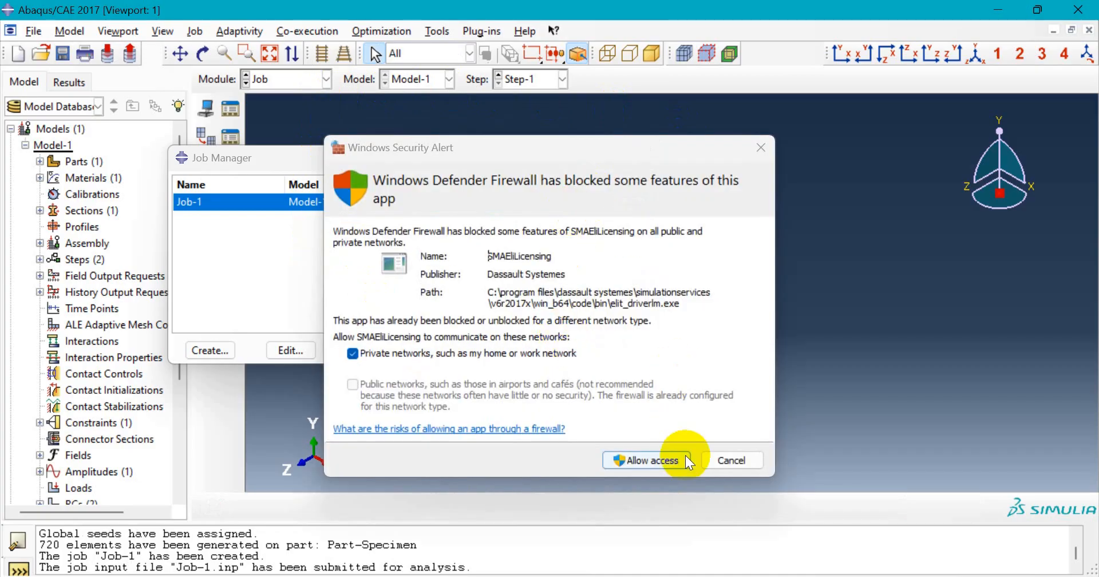
click(625, 209)
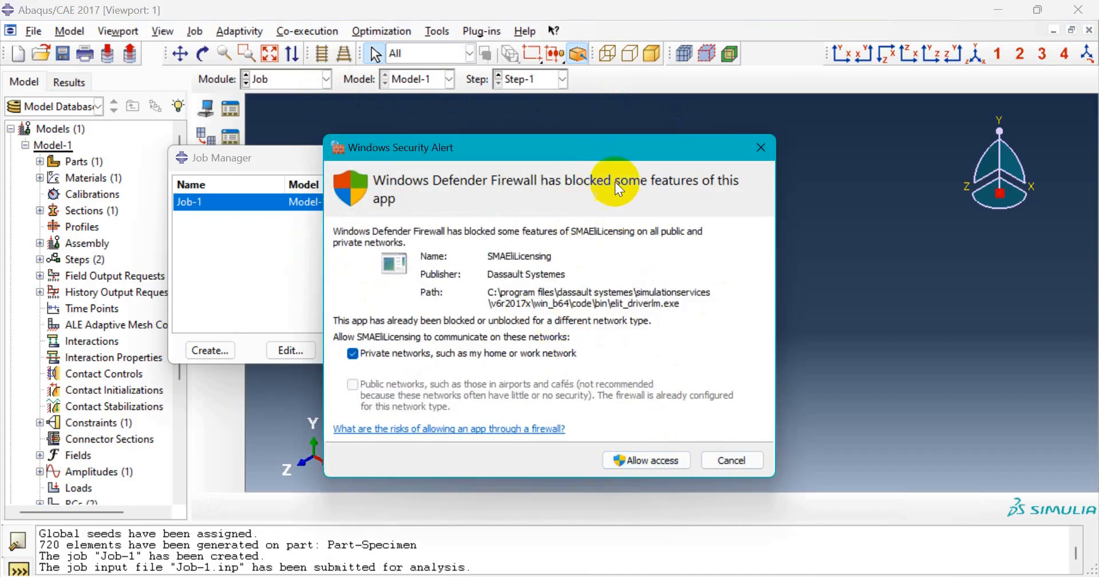
click(732, 458)
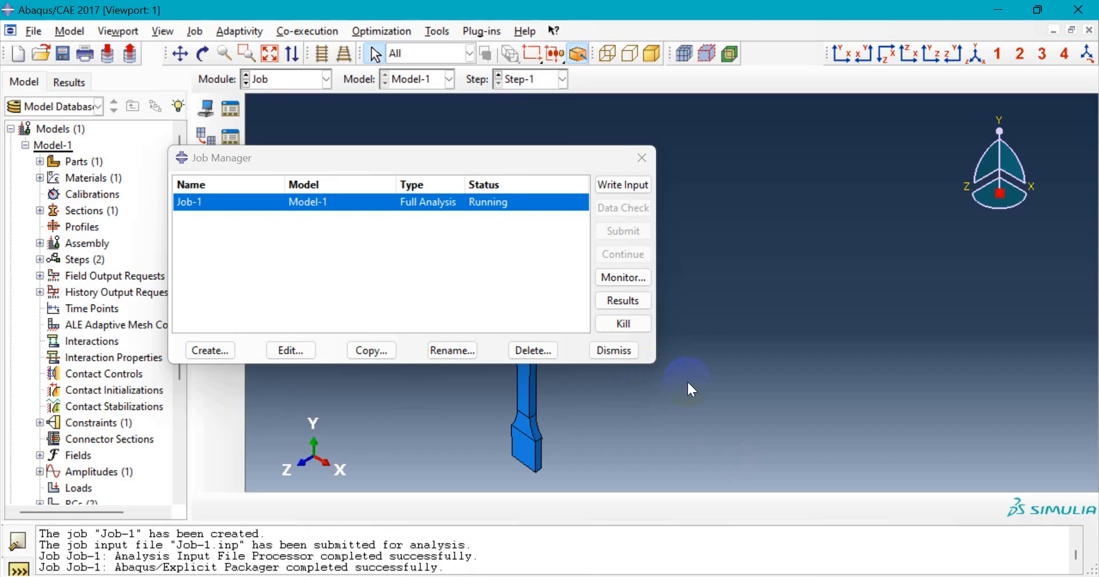
click(487, 325)
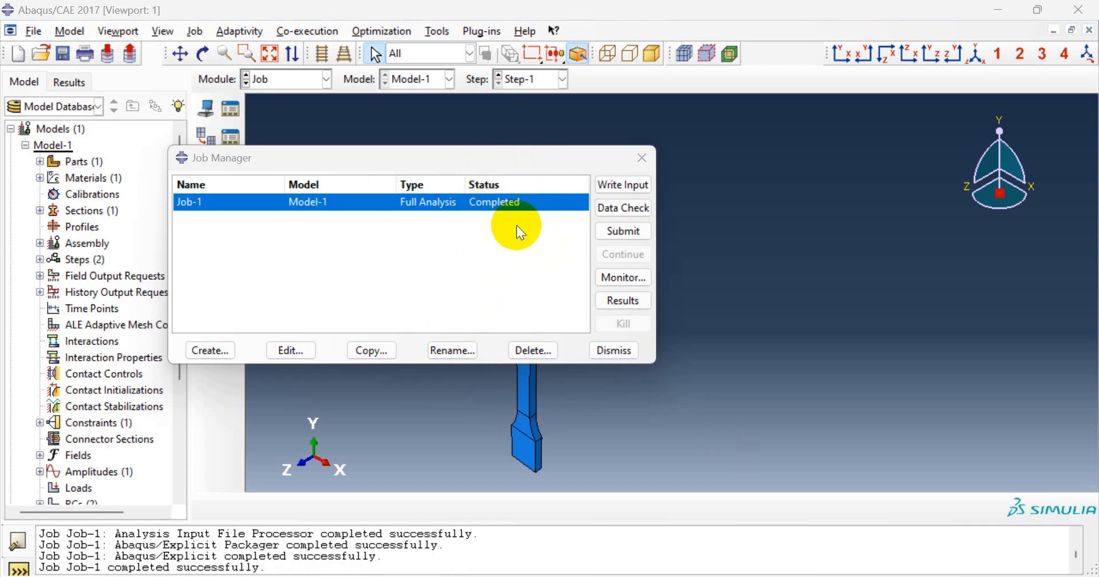
click(644, 277)
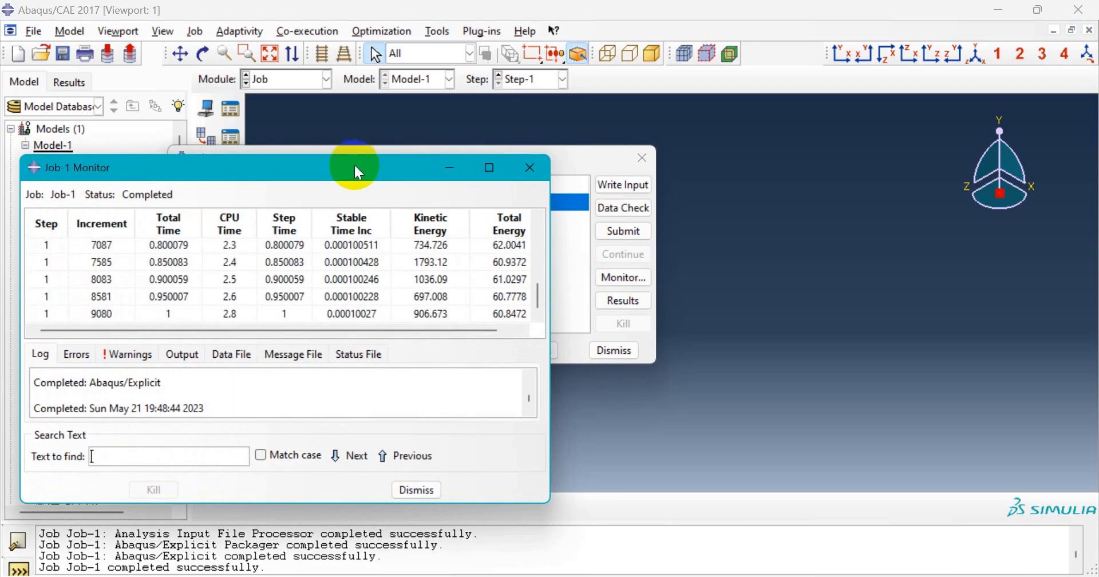
- Review Job-1's increment log, then open Job-1.odb in the Visualization module
drag(355, 164, 394, 150)
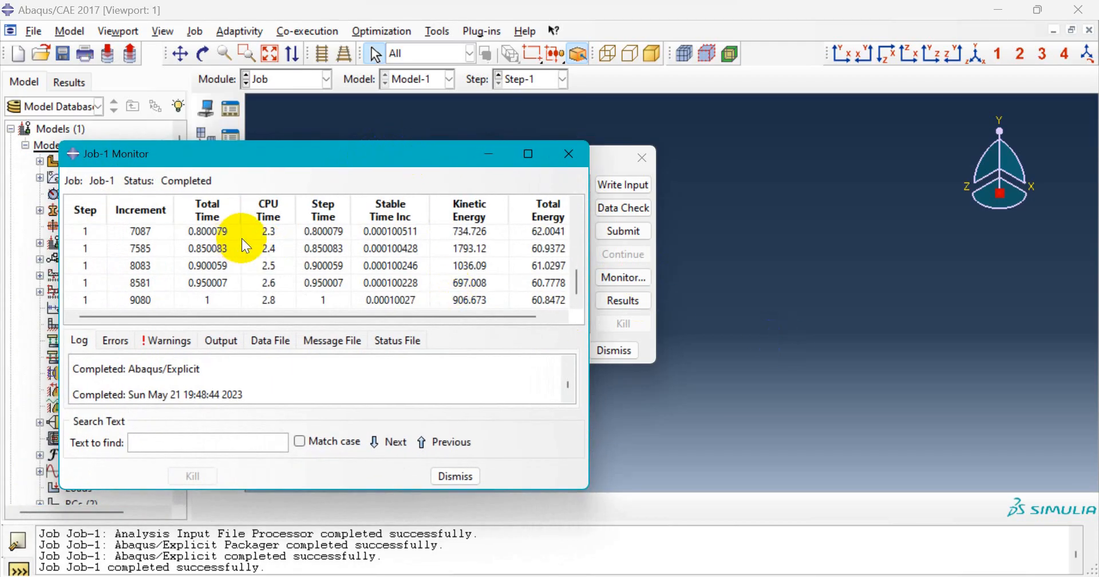
scroll(252, 244, up, 3)
scroll(272, 256, up, 3)
scroll(273, 256, down, 4)
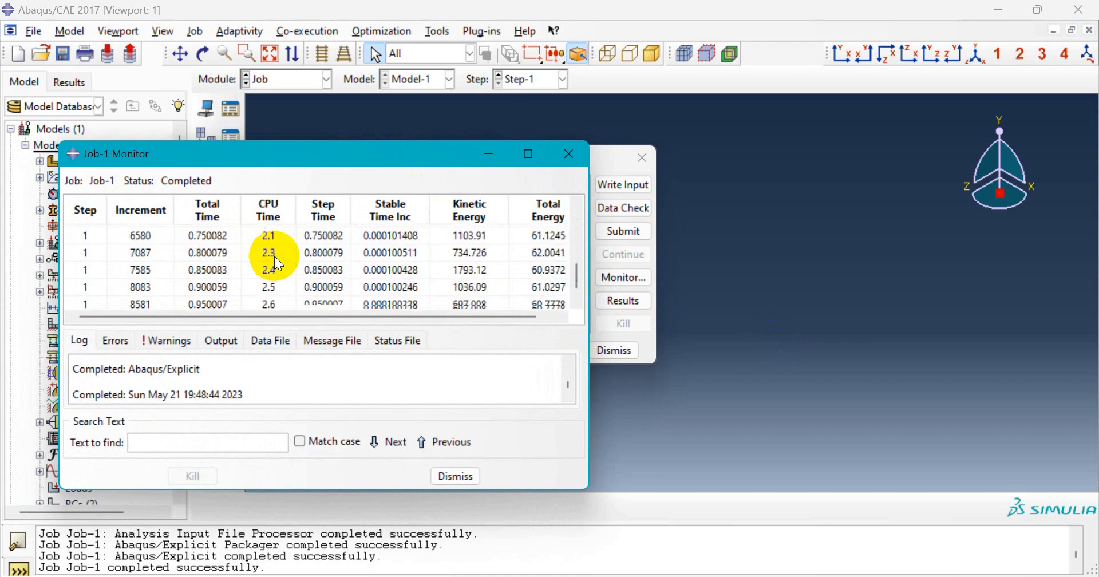
scroll(273, 255, up, 4)
scroll(274, 256, down, 3)
scroll(273, 256, down, 2)
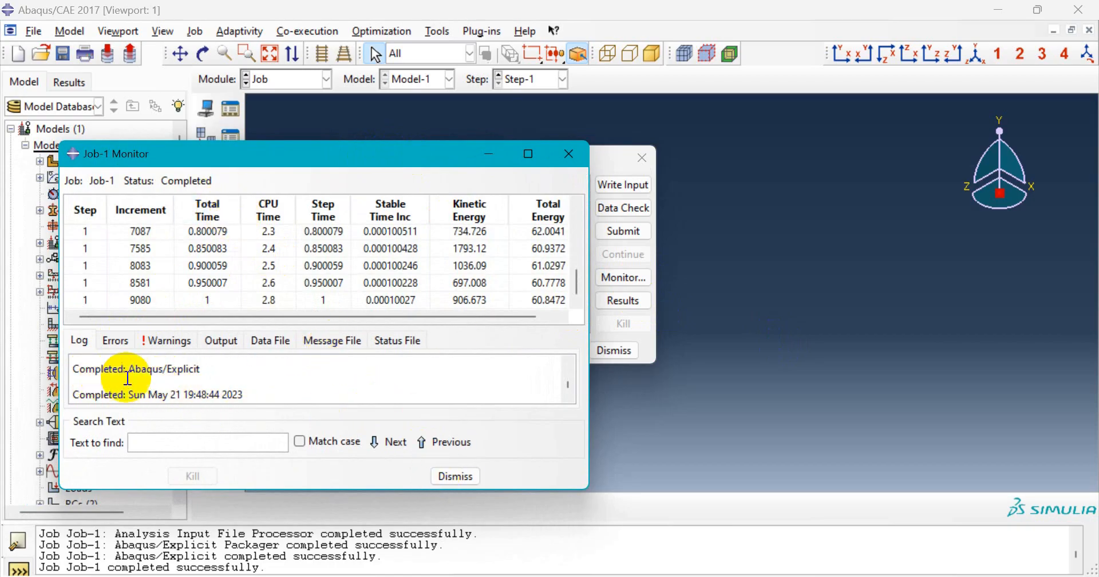
click(461, 476)
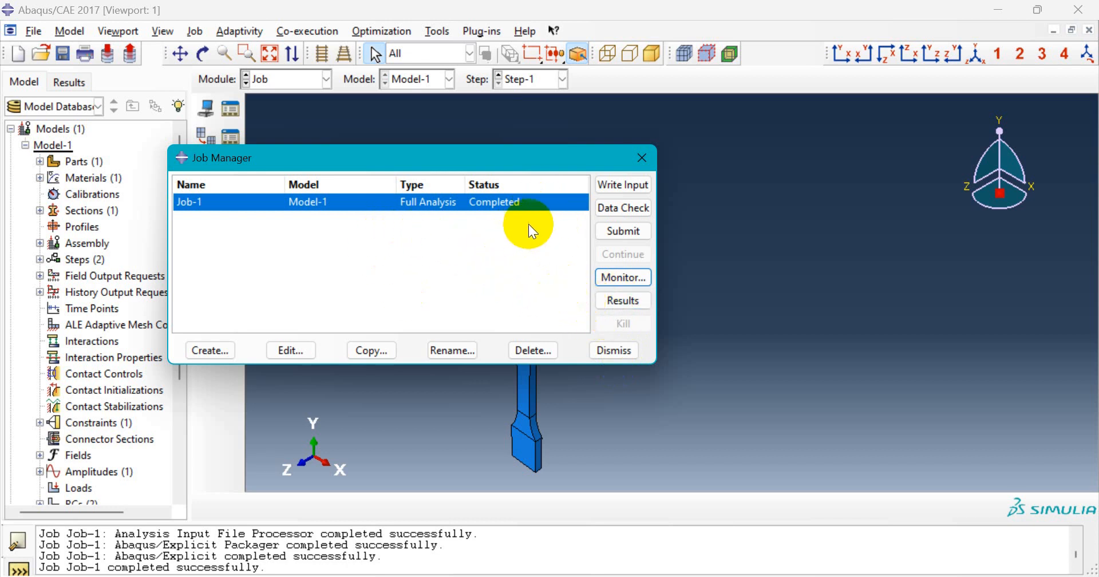
click(633, 307)
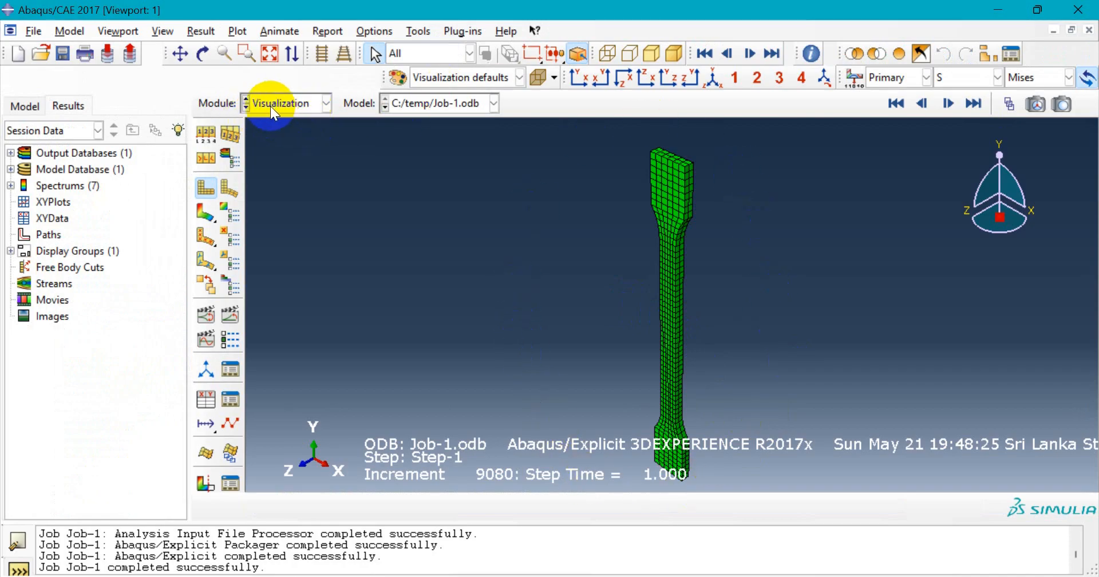
- Play the deformed-shape animation and zoom out until the whole dogbone fits the enlarged viewport
scroll(690, 398, down, 1)
scroll(682, 394, down, 2)
scroll(682, 394, up, 2)
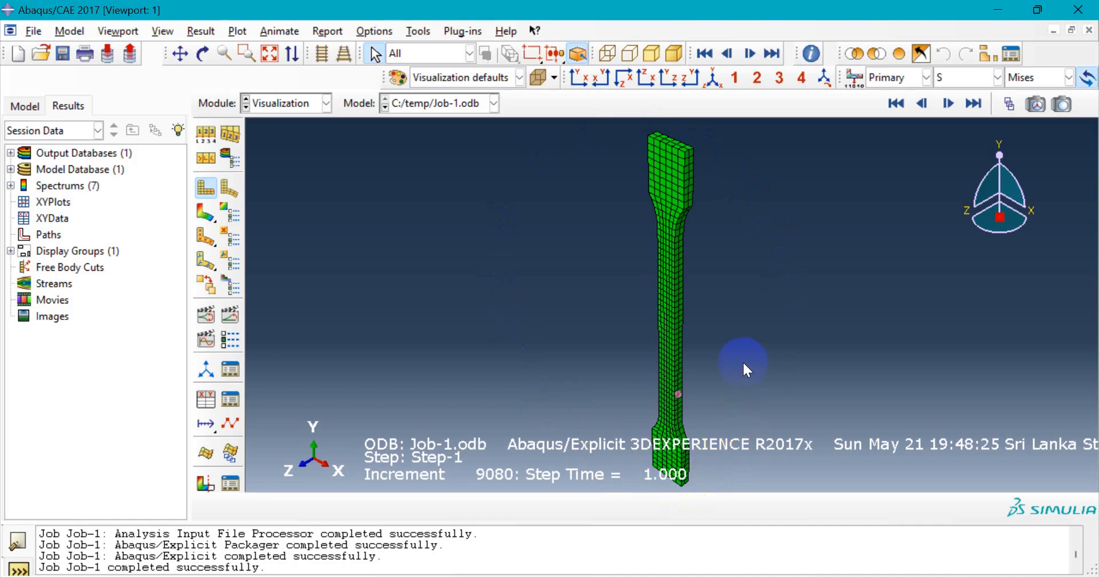
click(235, 315)
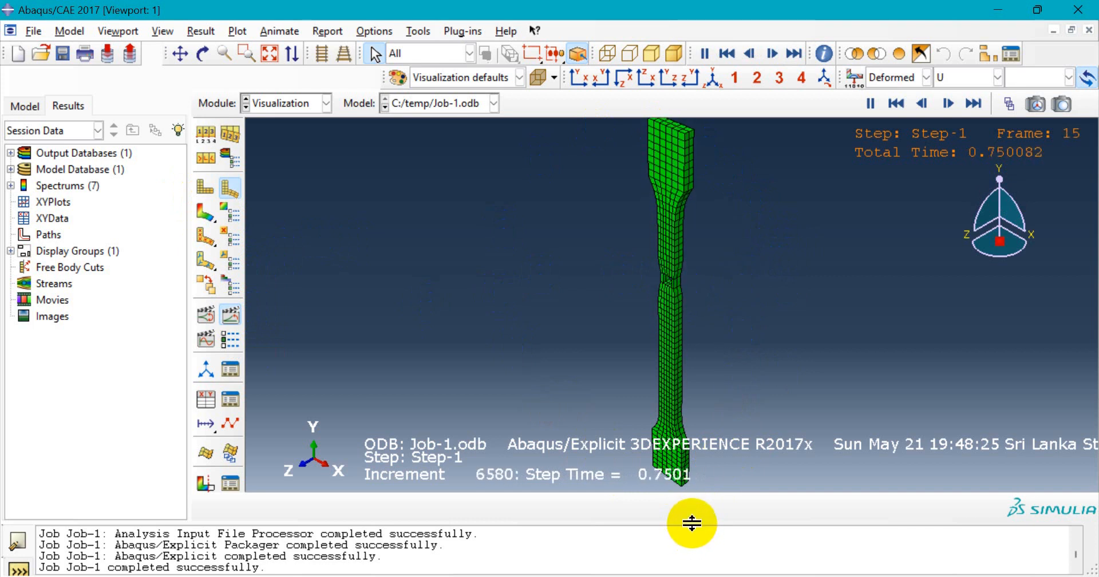
drag(692, 523, 692, 544)
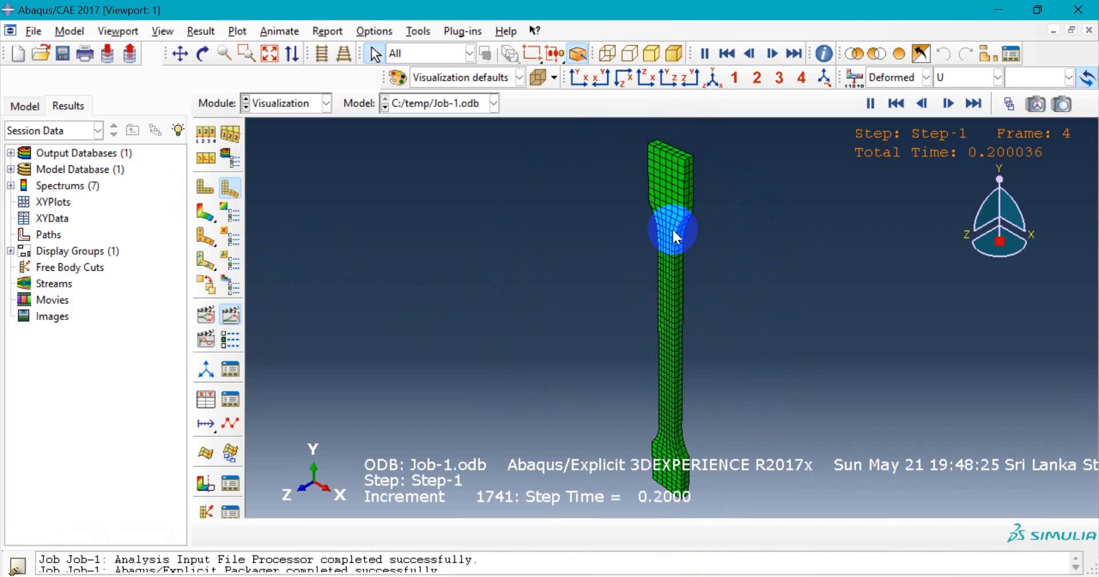
scroll(673, 247, down, 2)
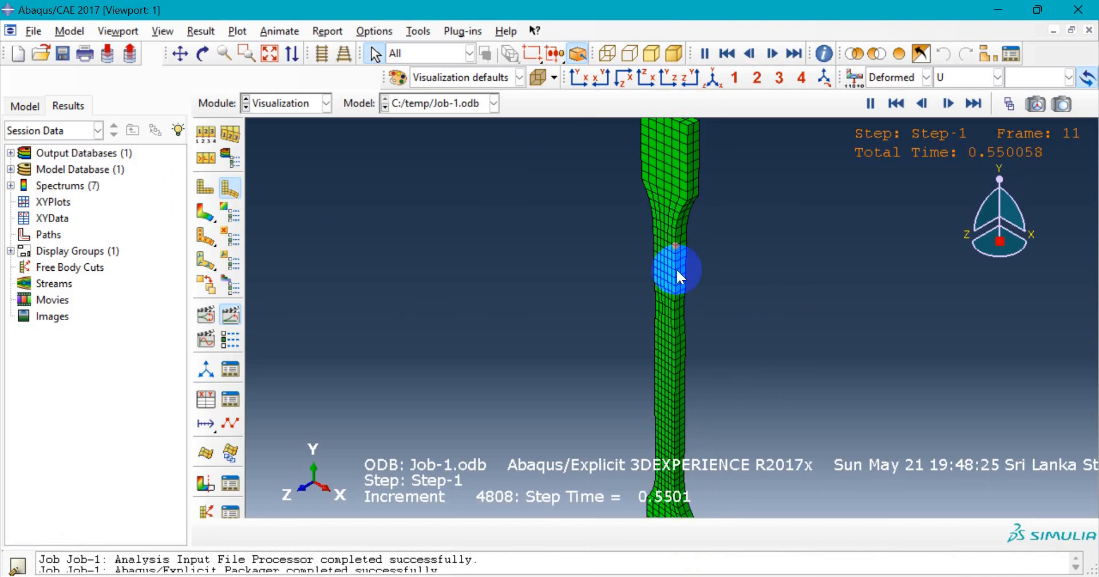
scroll(676, 268, down, 2)
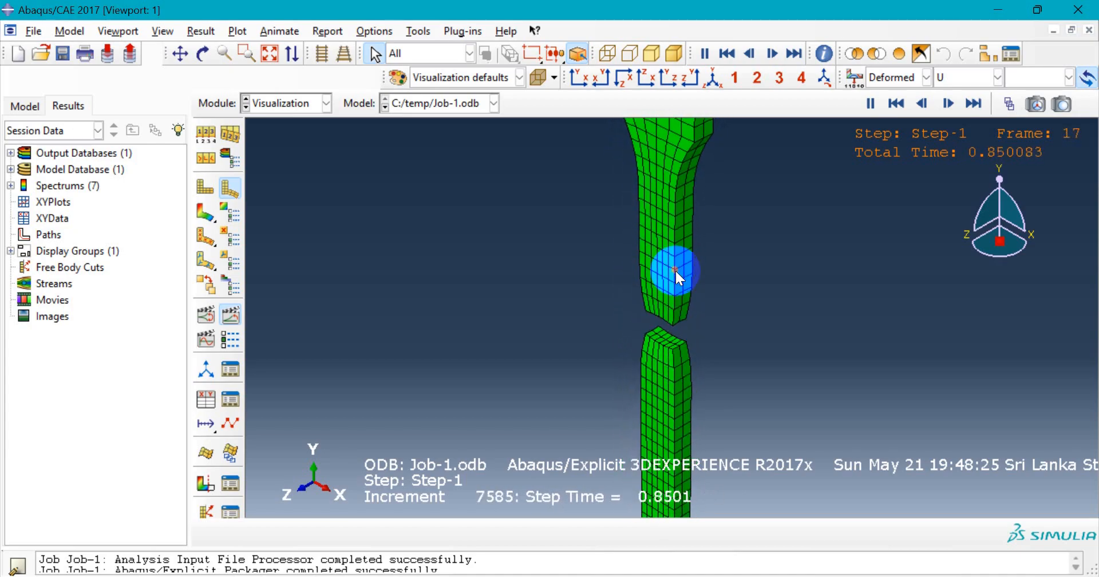
scroll(672, 301, down, 2)
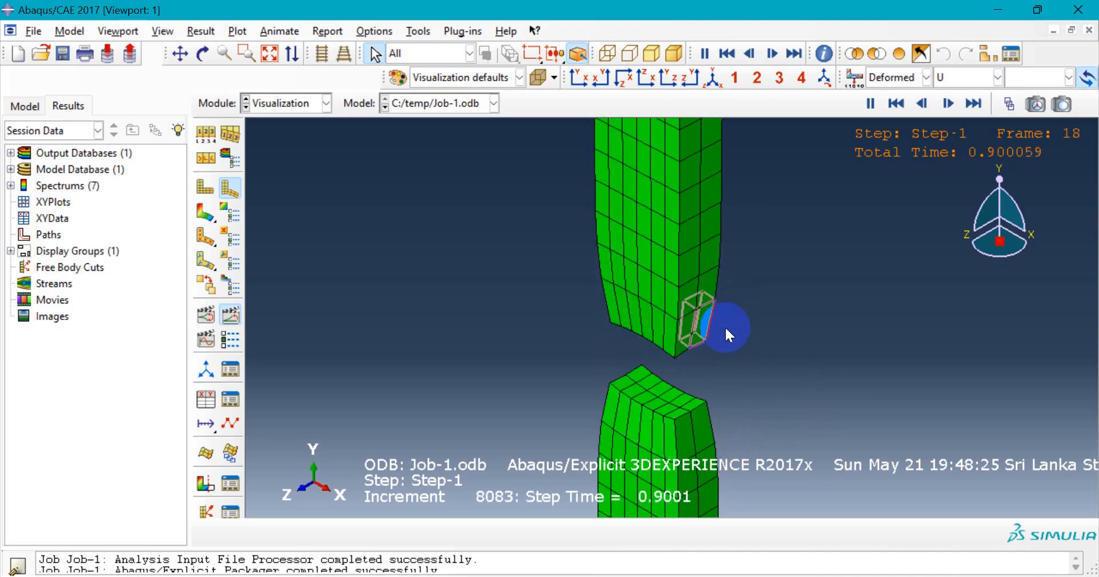
scroll(709, 244, up, 2)
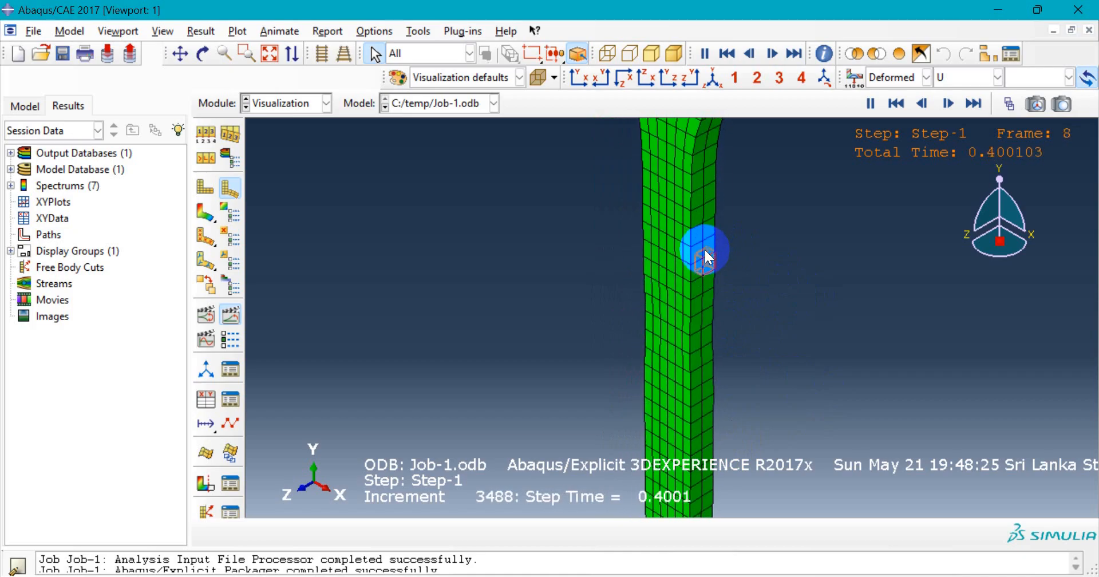
scroll(702, 248, up, 3)
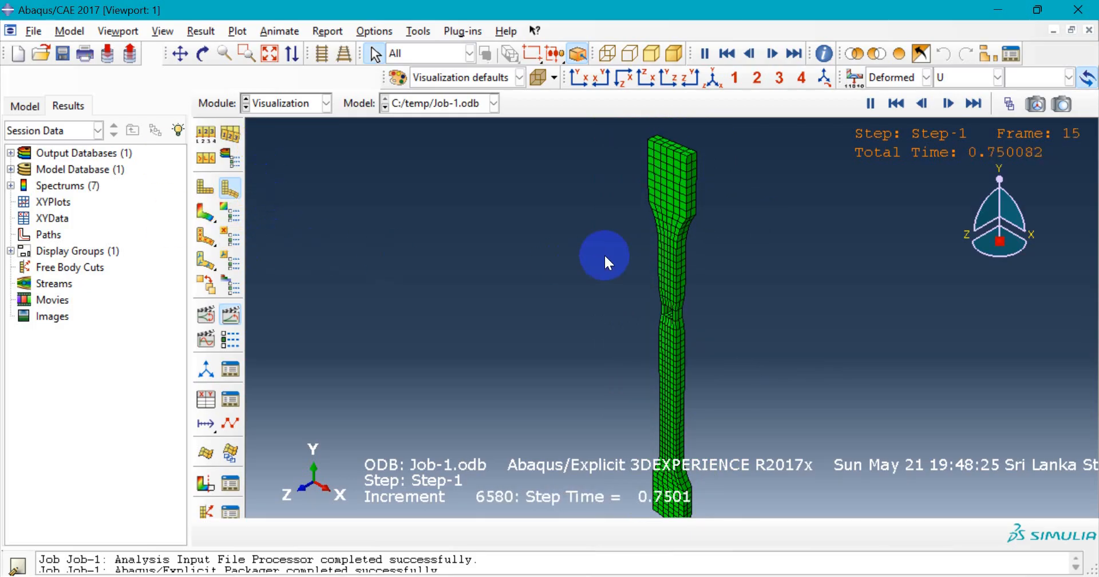
- Plot S22 stress contours of S on the deformed dogbone and animate them through time
click(206, 215)
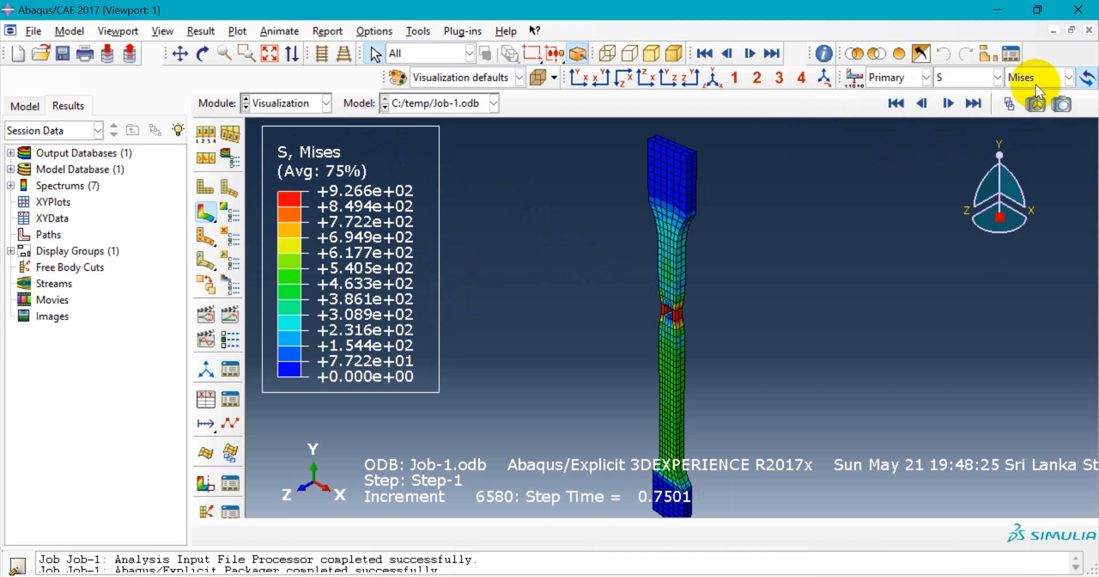
click(973, 80)
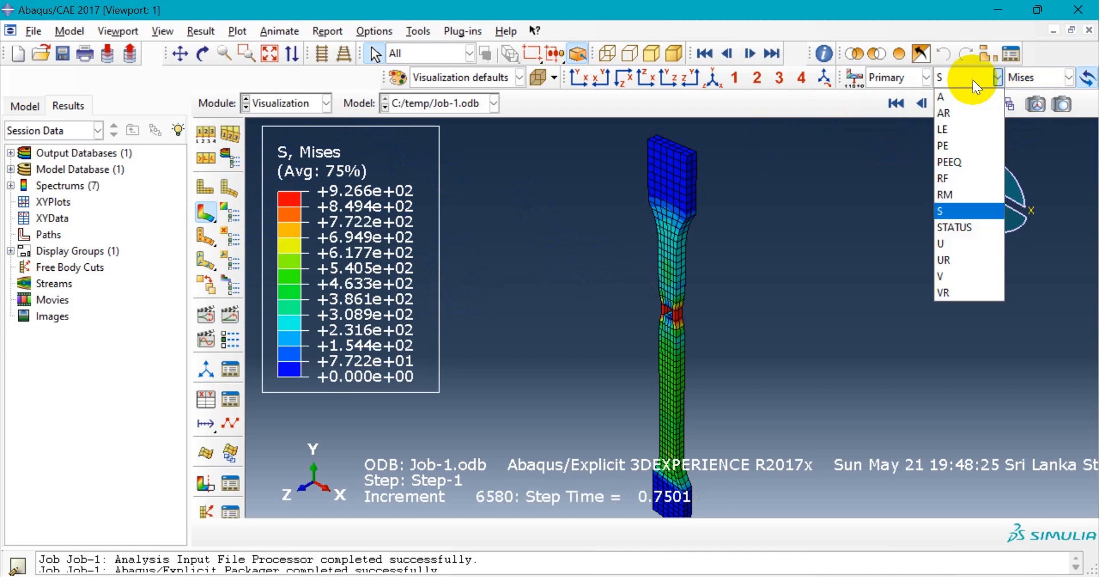
click(980, 213)
click(1039, 71)
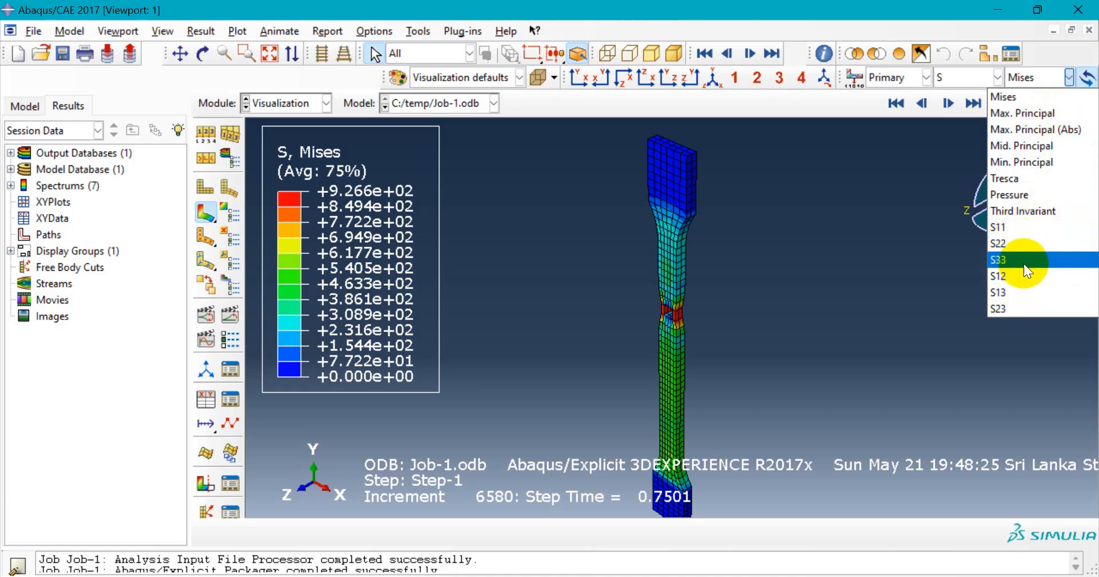
click(1023, 243)
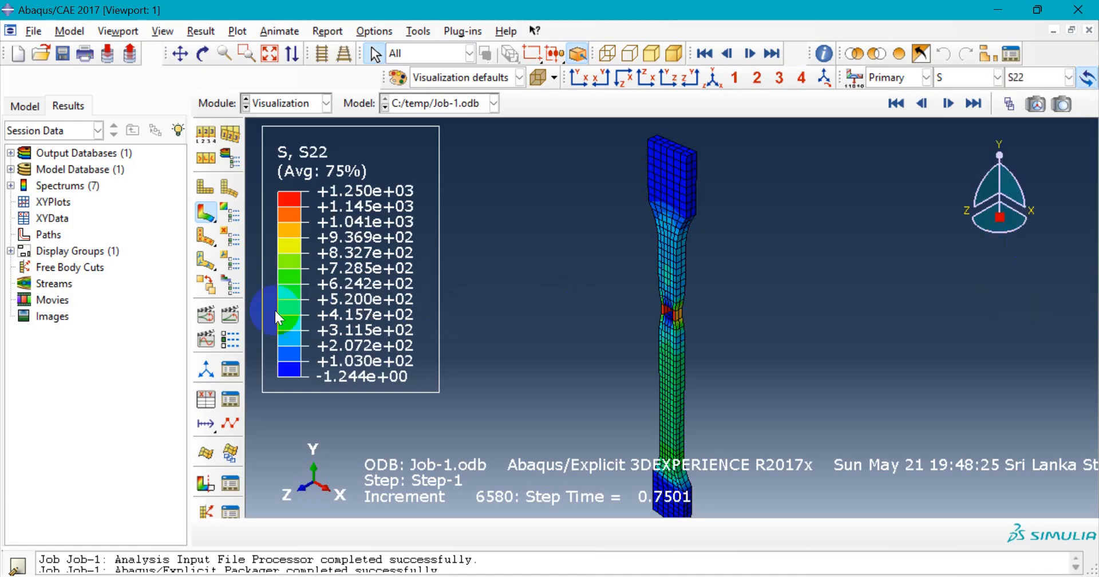
click(239, 318)
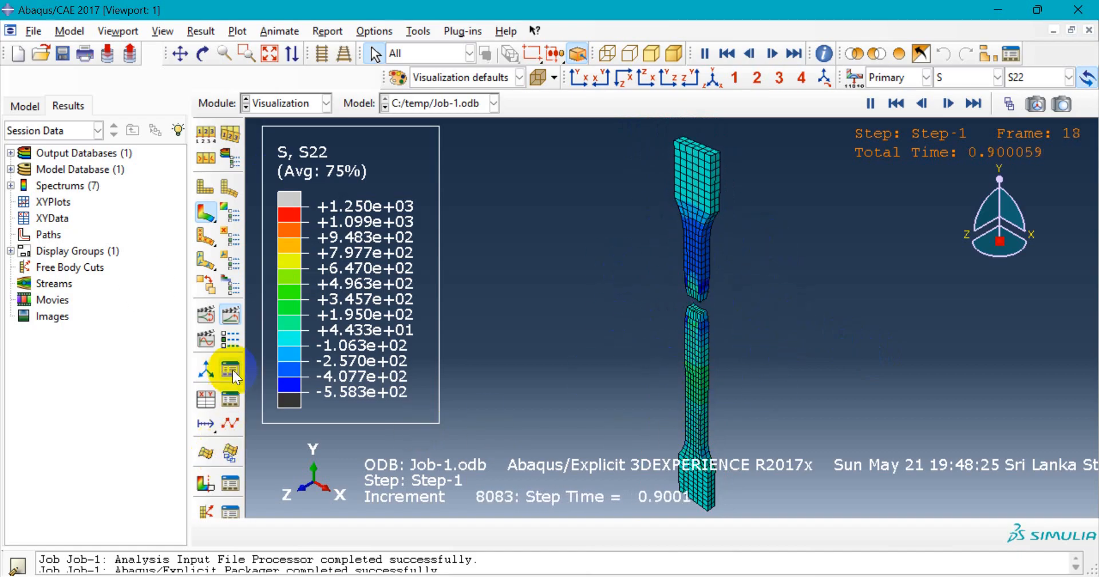
- Adjust the animation frame rate, slowing it then raising it again, and apply
click(226, 341)
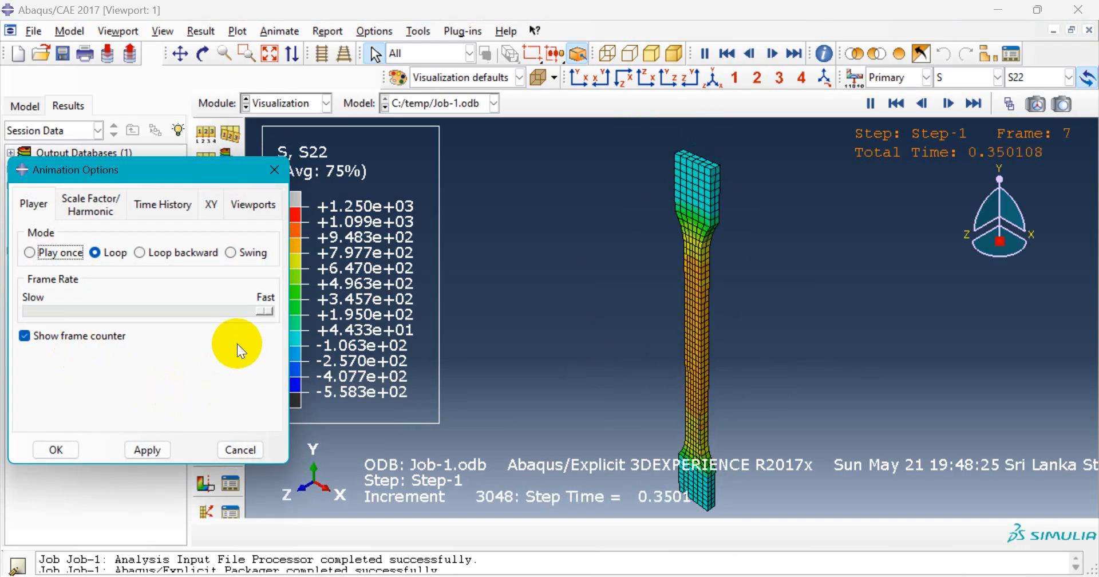
drag(265, 311, 164, 314)
click(148, 451)
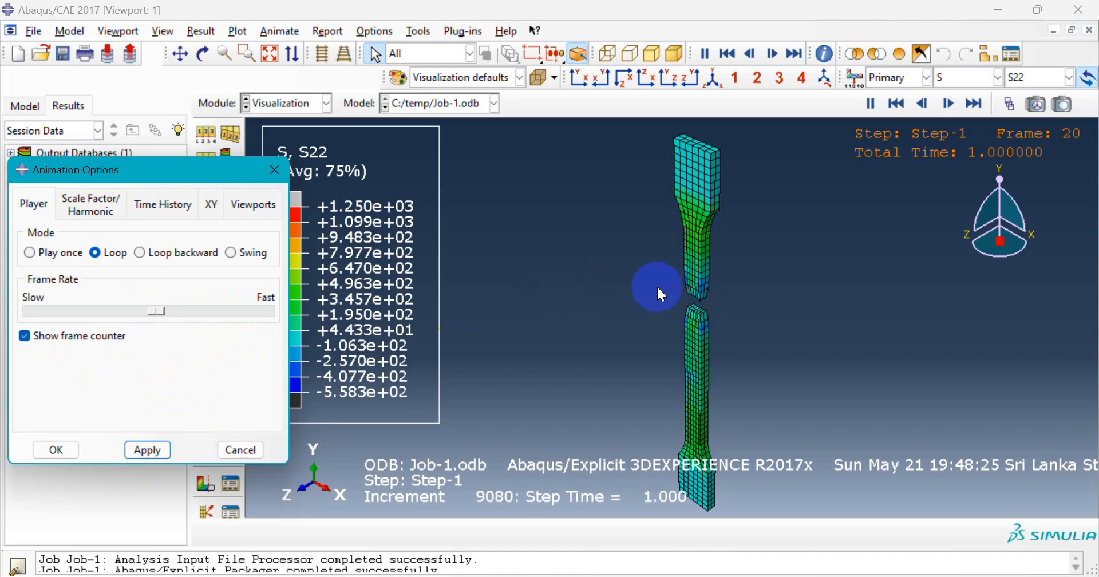
scroll(707, 300, up, 3)
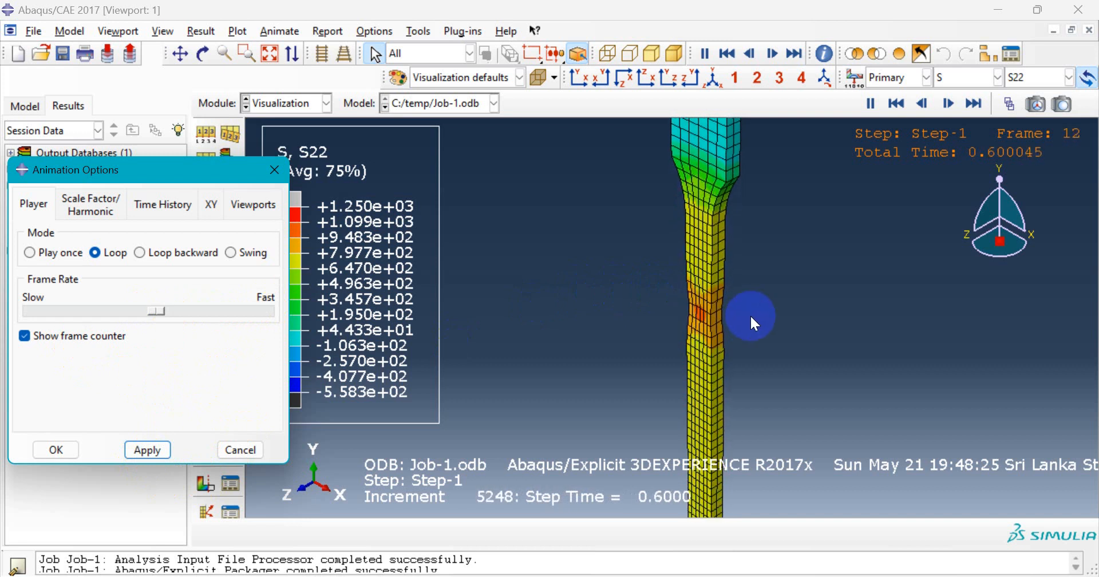
scroll(747, 315, down, 3)
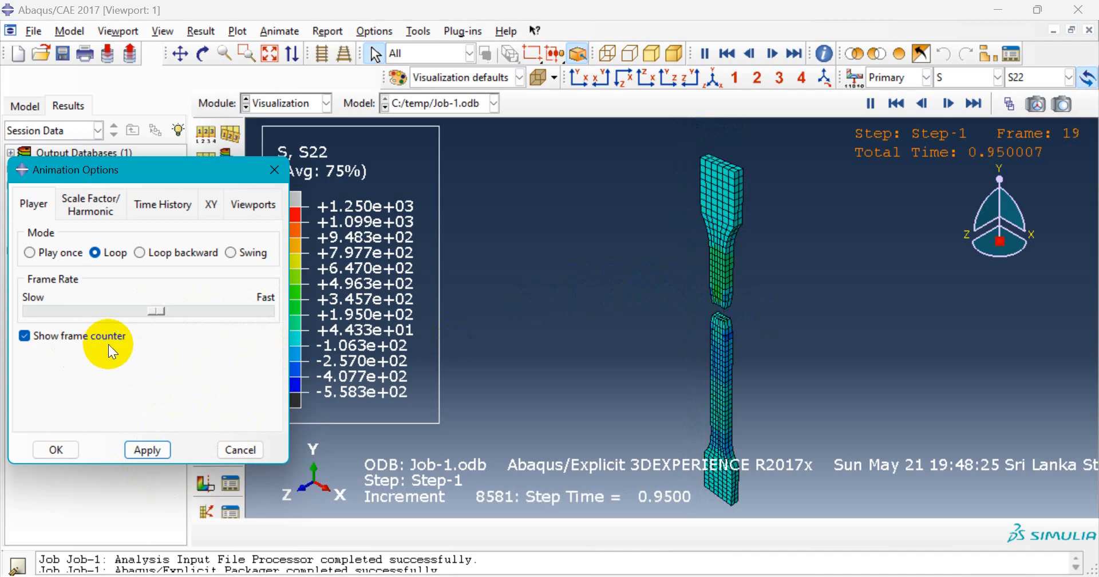
drag(152, 310, 222, 311)
click(150, 452)
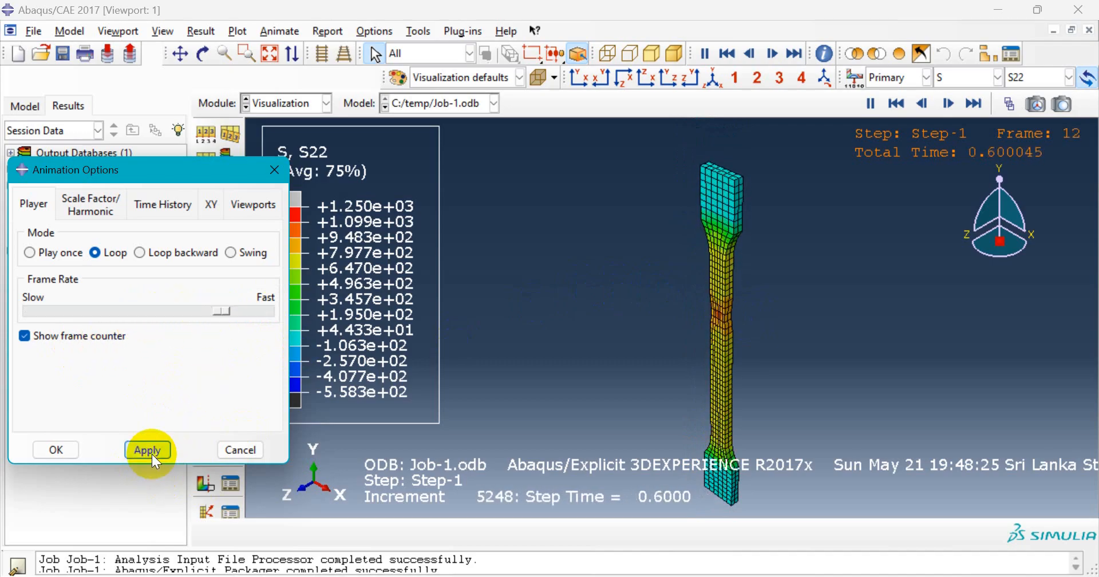
click(240, 450)
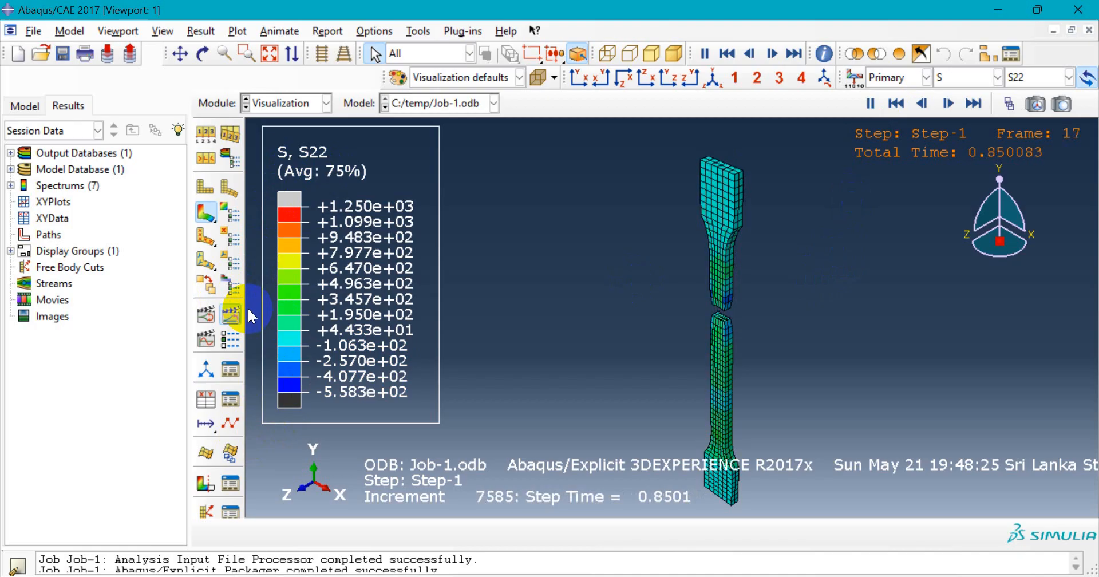
- Replace the contour plot with the plain green deformed mesh via undeformed then deformed shape
click(207, 189)
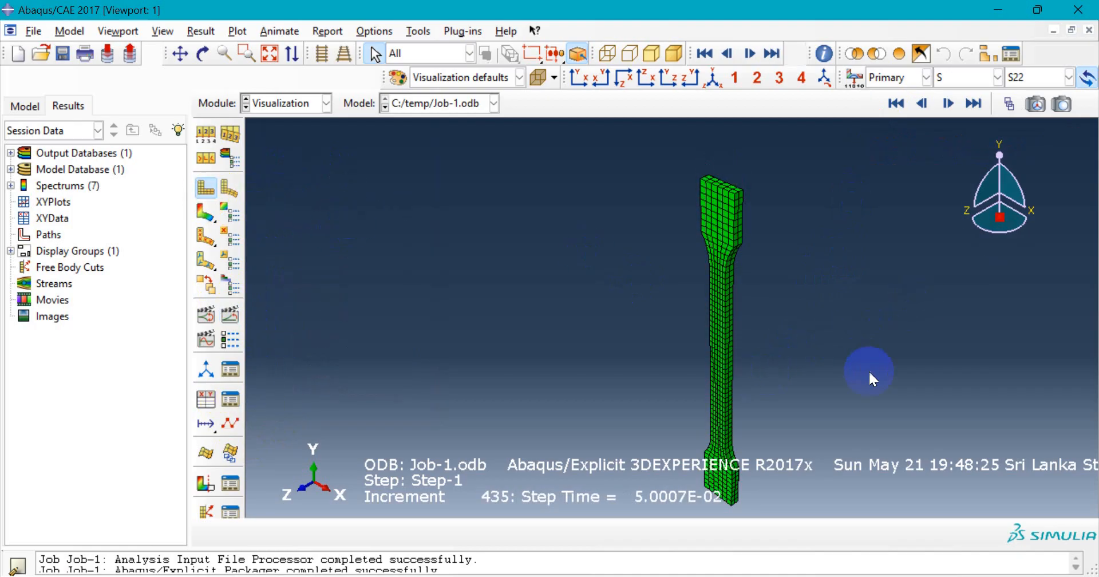
scroll(729, 371, up, 1)
scroll(723, 368, down, 1)
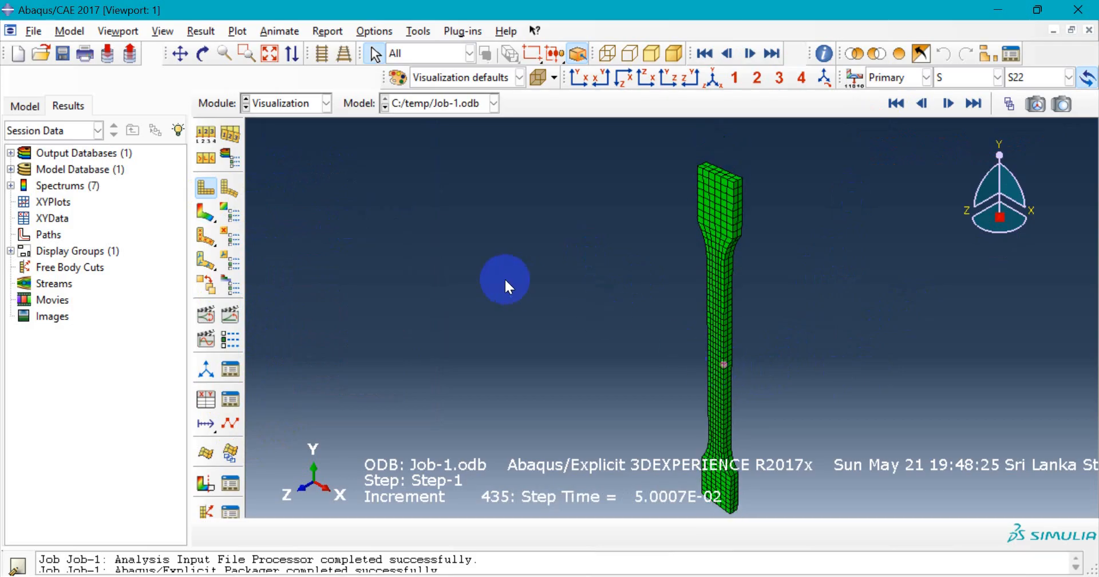
click(231, 187)
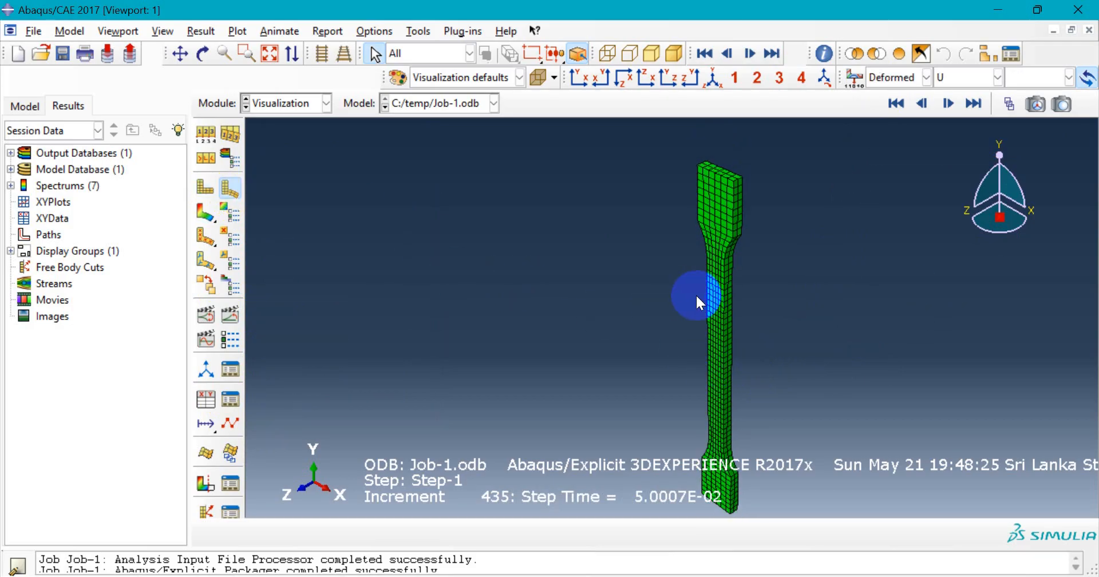
- Move to the final frame 20 (step time 1.000) with the Frame Selector, then close it
click(1016, 107)
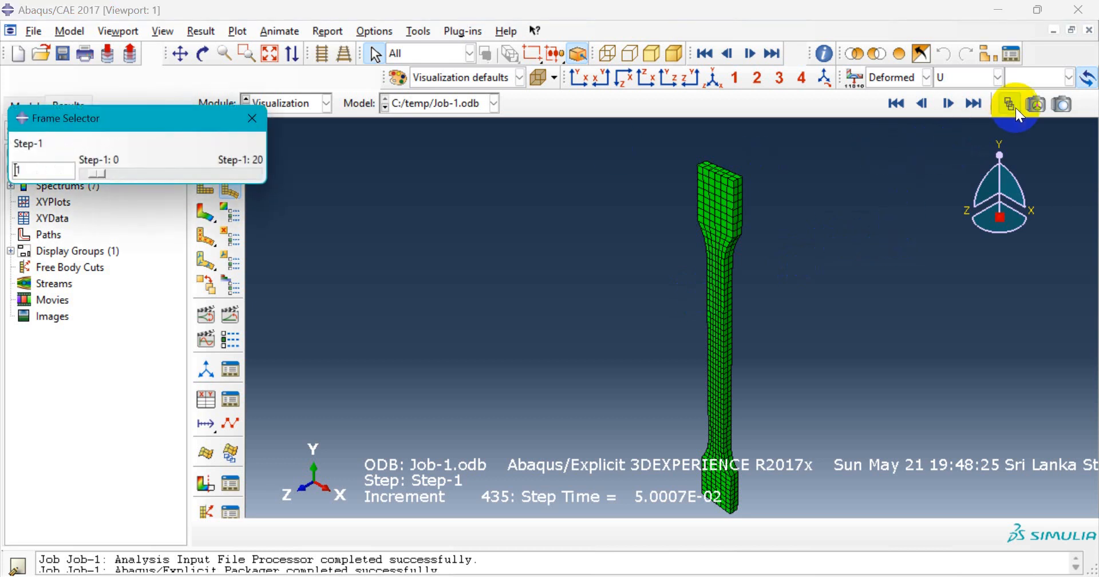
drag(160, 122, 133, 289)
click(125, 334)
drag(125, 335, 293, 338)
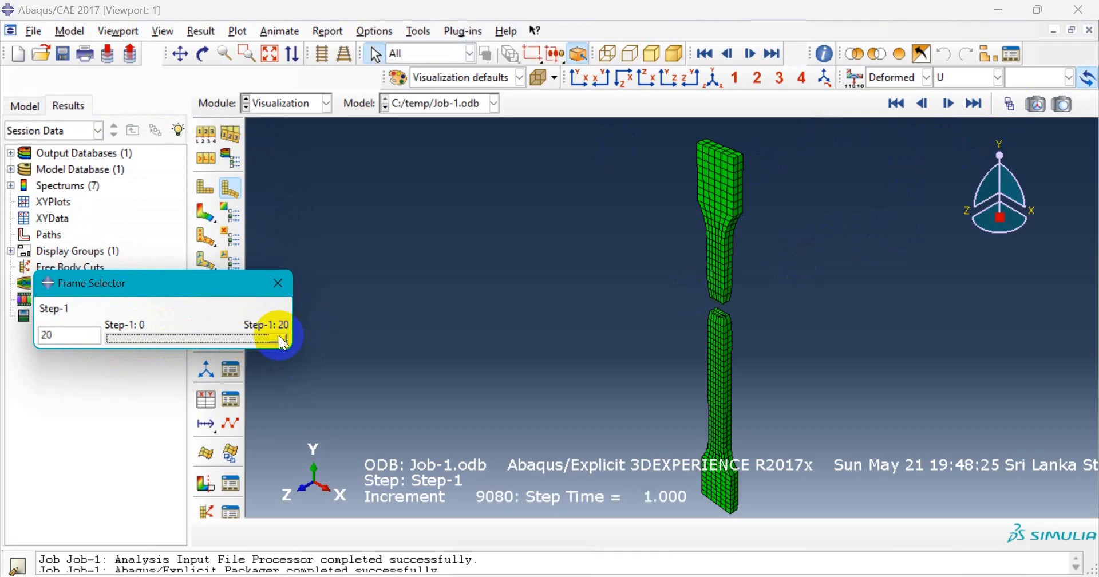
click(278, 283)
- Refresh the deformed-shape plot and zoom in on the fractured gauge section
click(209, 189)
click(229, 190)
scroll(721, 298, down, 5)
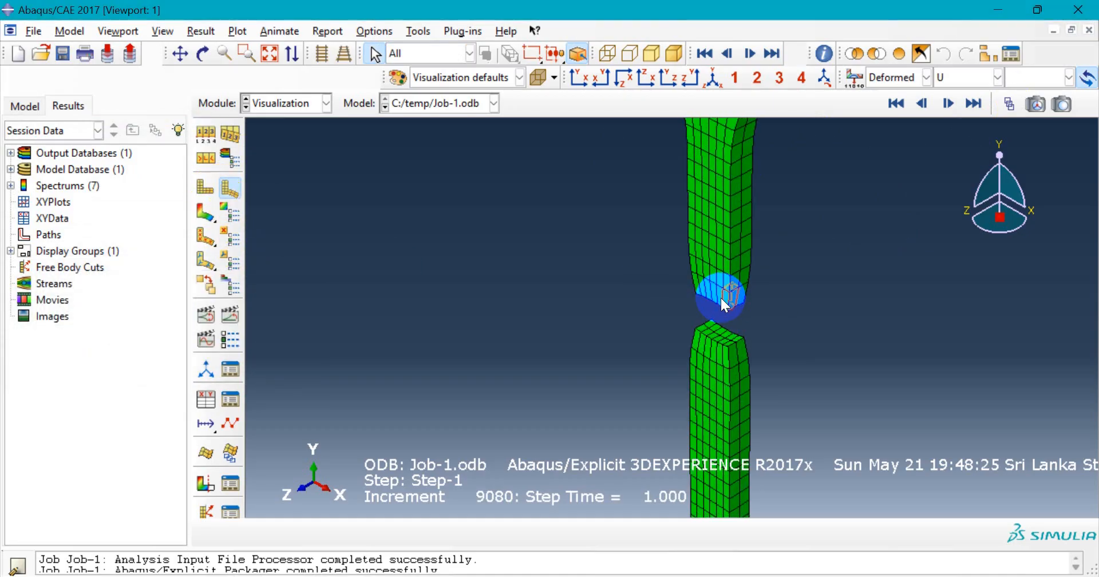
scroll(720, 297, up, 4)
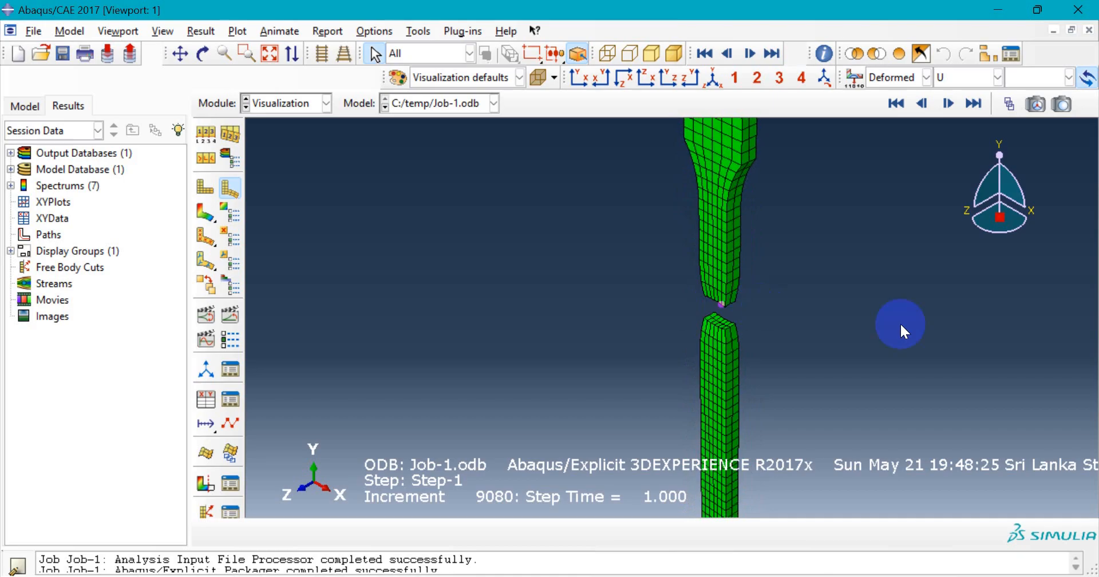
scroll(616, 320, up, 3)
scroll(616, 321, up, 1)
scroll(569, 322, down, 1)
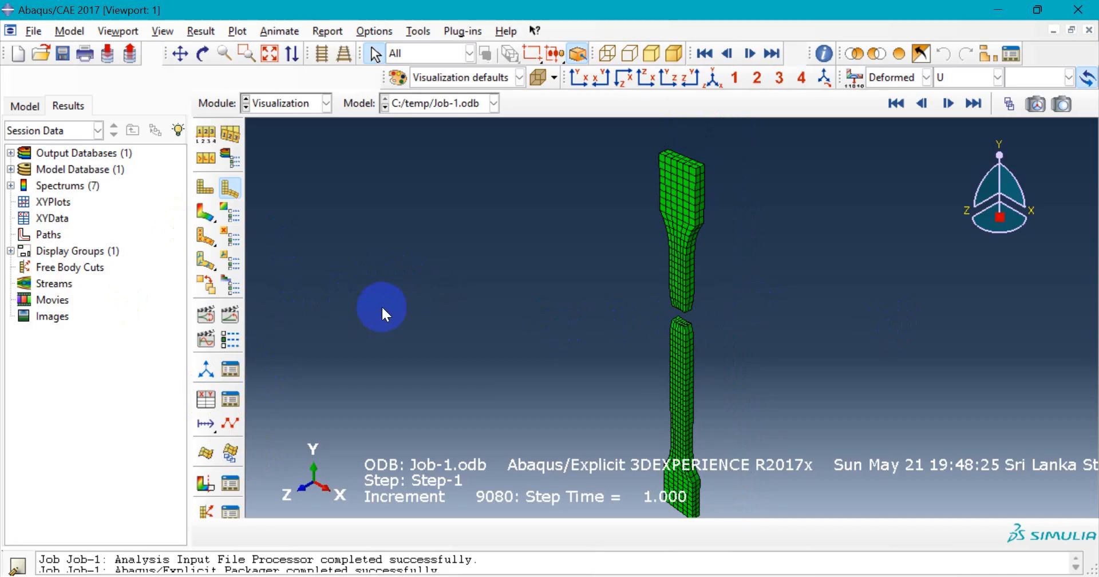
scroll(382, 307, up, 1)
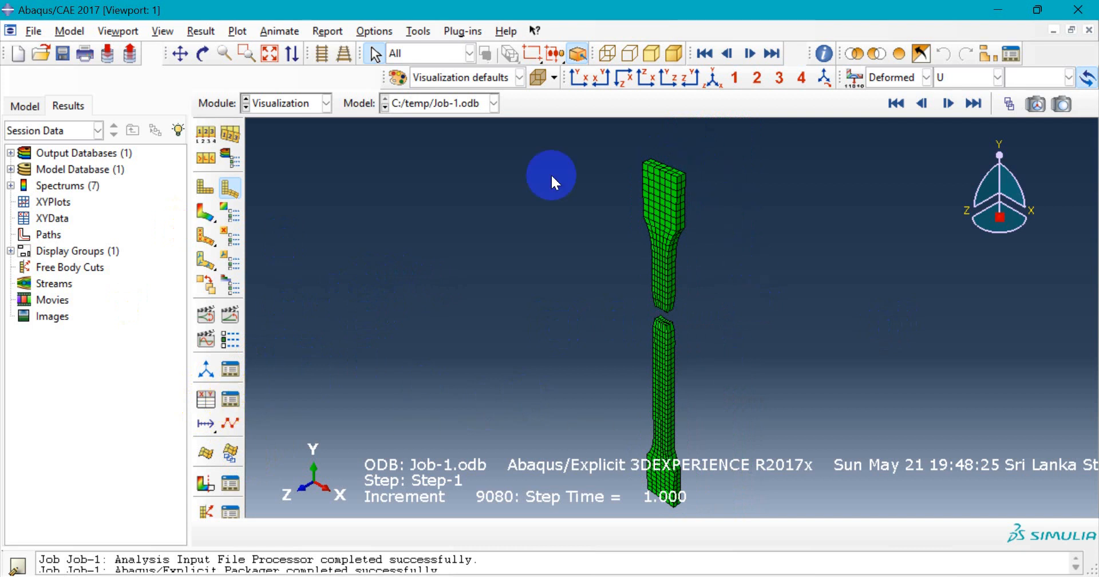
- Start new XY data from ODB history output
click(211, 401)
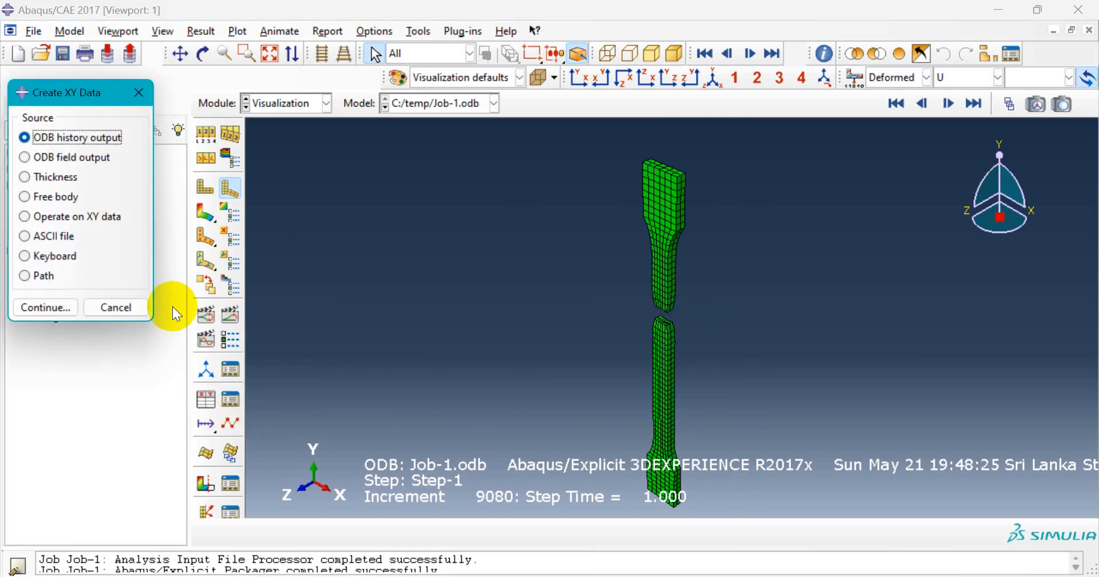
drag(102, 97, 153, 108)
click(112, 316)
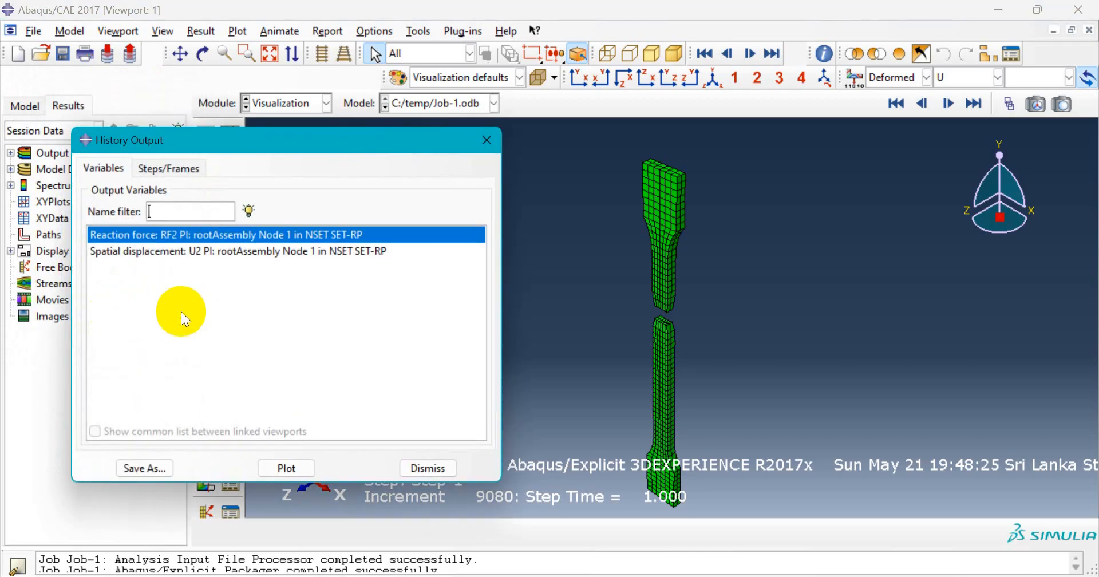
- Select Set-RP's RF2 reaction force in the History Output list
click(333, 253)
click(171, 236)
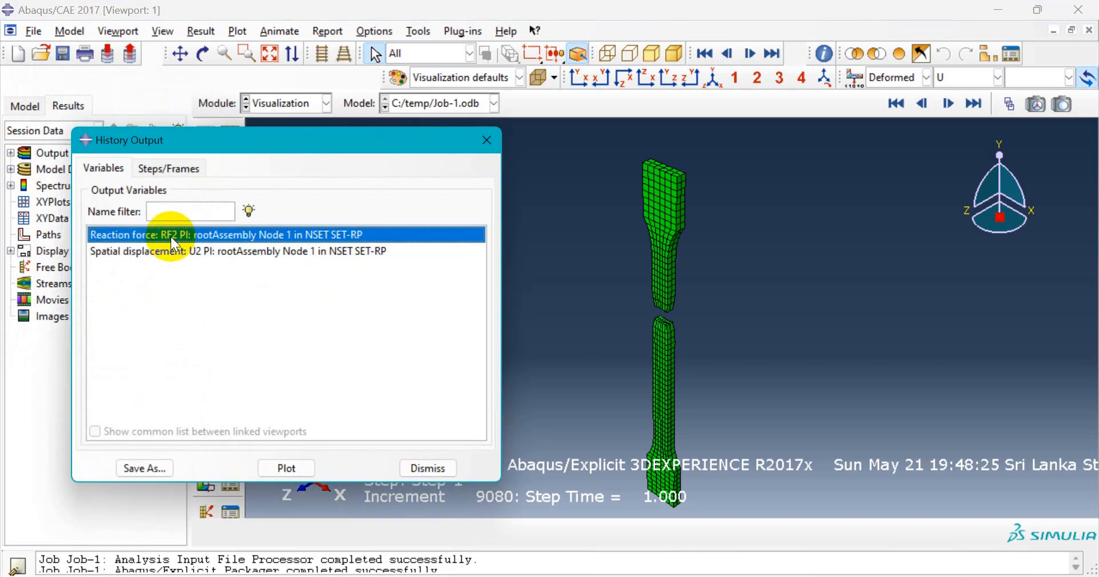
click(171, 250)
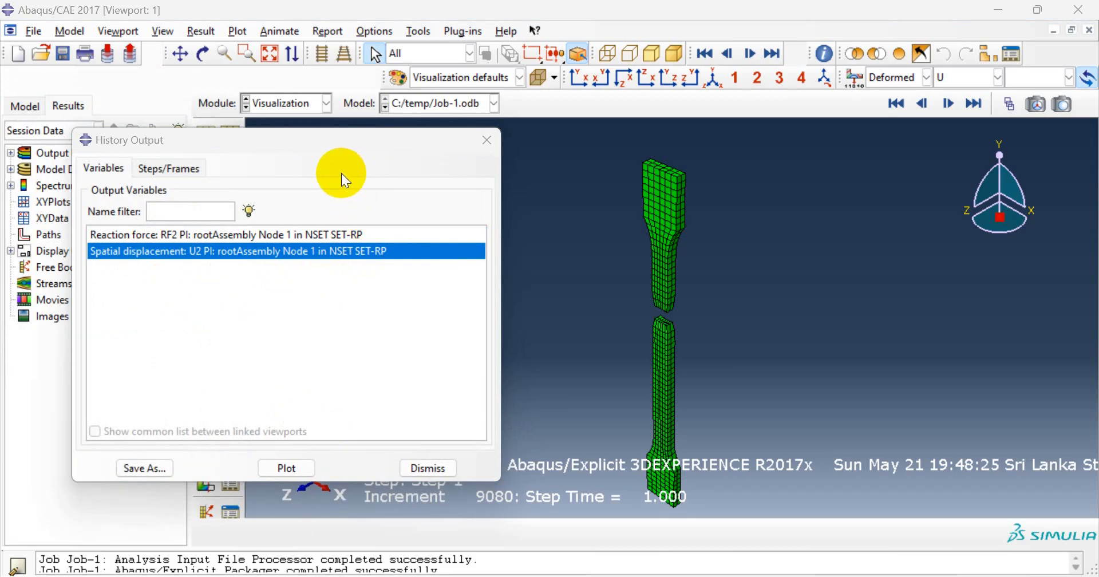
click(117, 236)
click(126, 252)
click(129, 237)
click(129, 252)
click(131, 237)
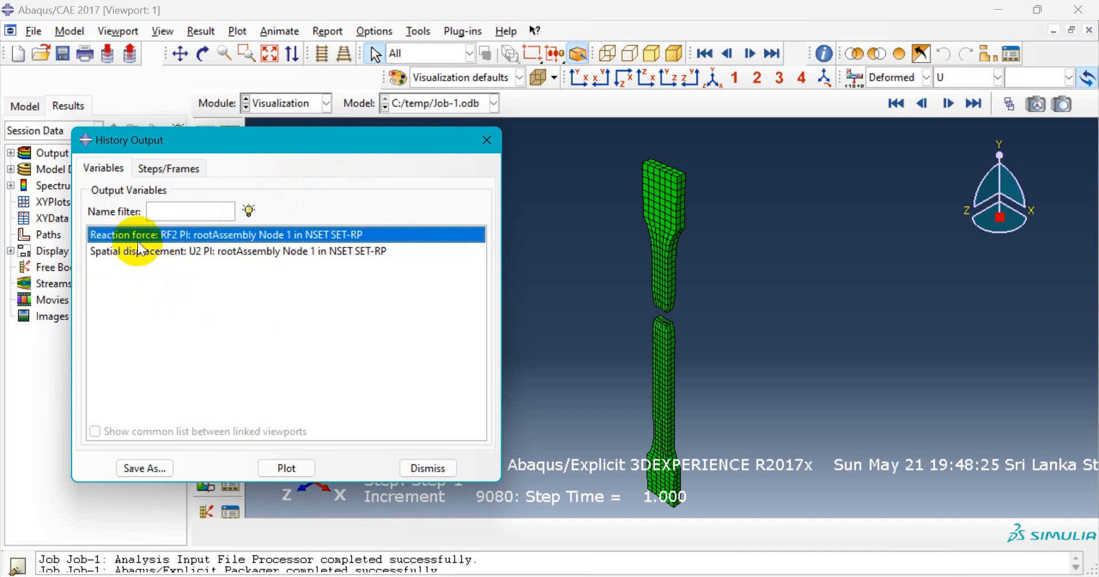
click(142, 253)
click(144, 236)
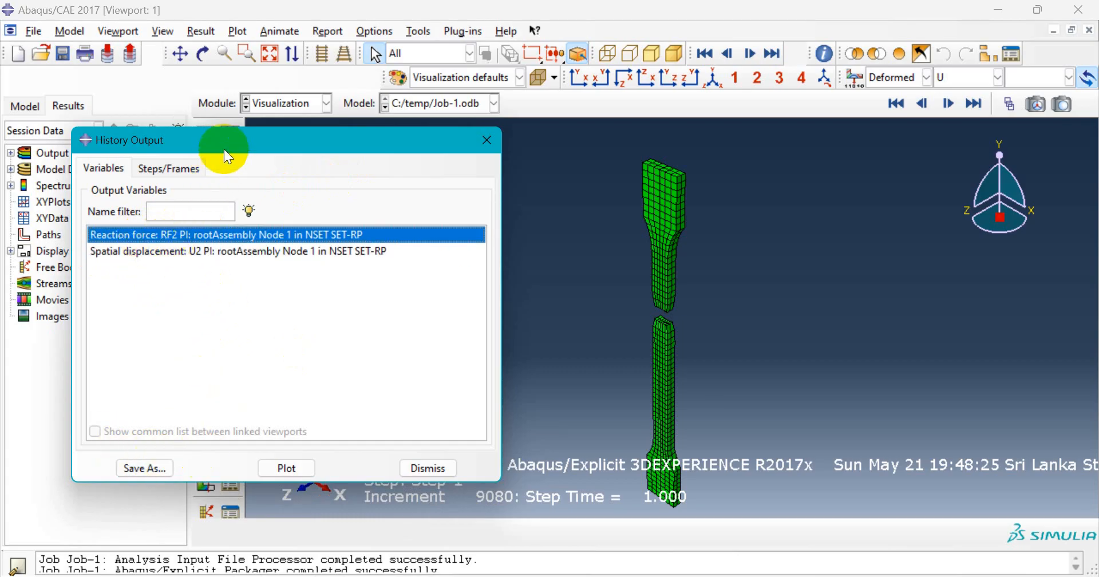
drag(225, 150, 191, 141)
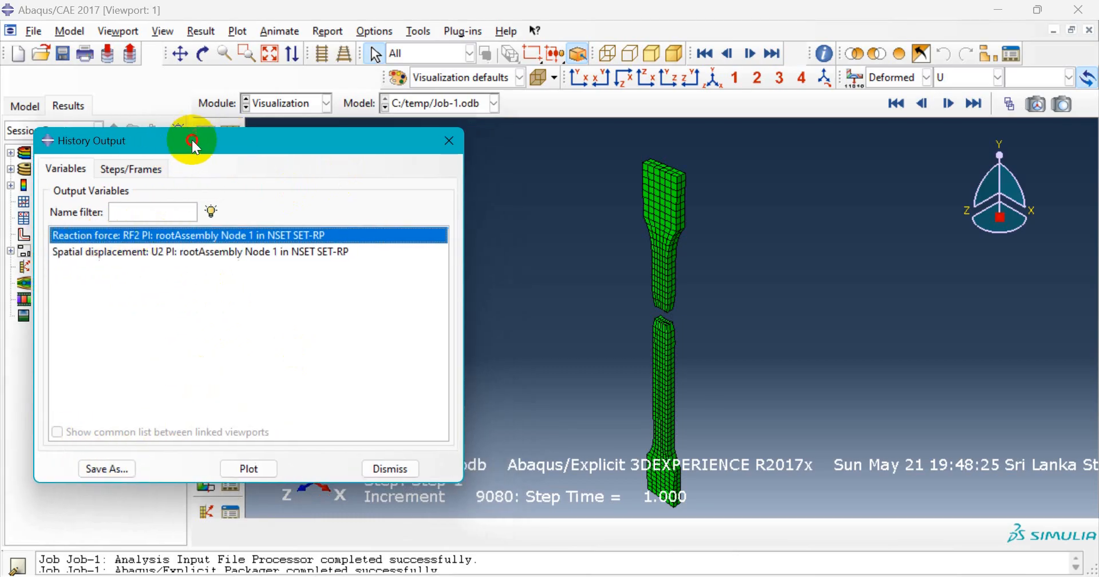
- Plot the RF2 reaction force against time
click(256, 469)
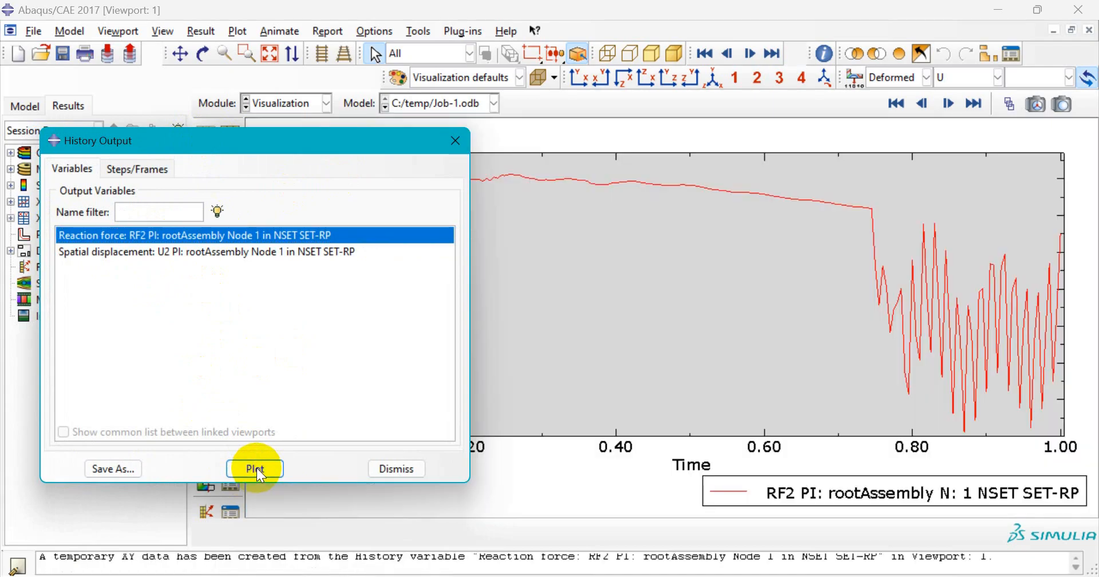
drag(372, 159, 161, 184)
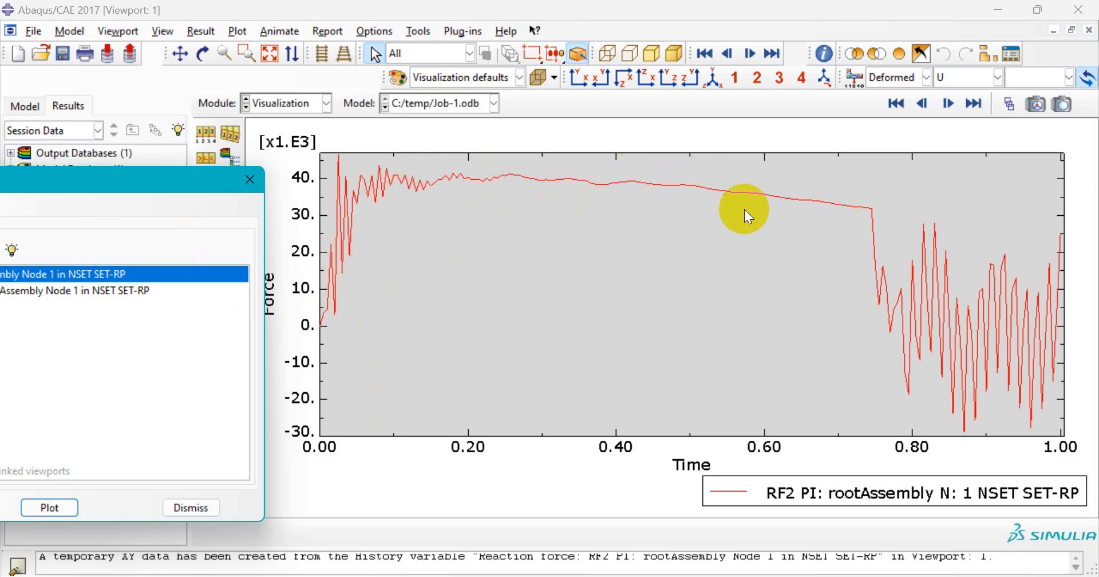
drag(200, 179, 171, 178)
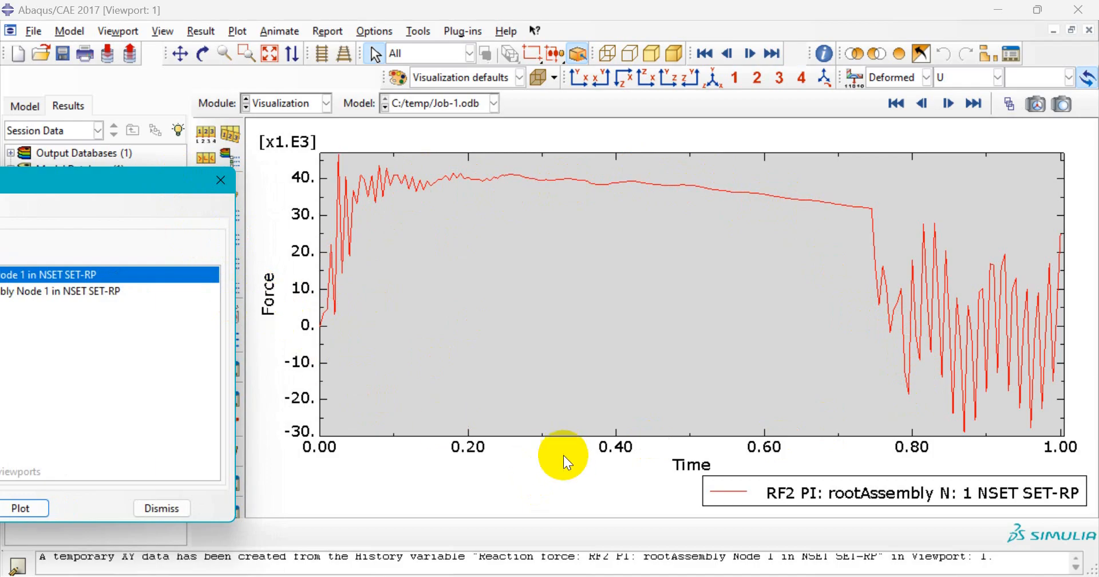
drag(122, 182, 412, 163)
- Plot Set-RP's U2 displacement against time instead and dismiss the History Output dialog
click(221, 274)
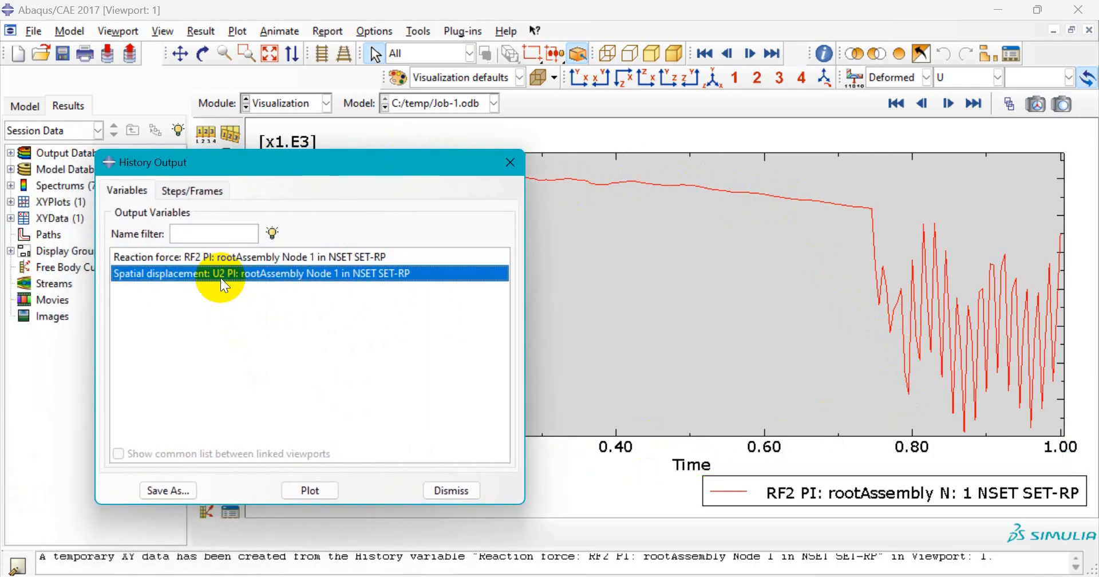
click(310, 491)
drag(321, 178, 9, 172)
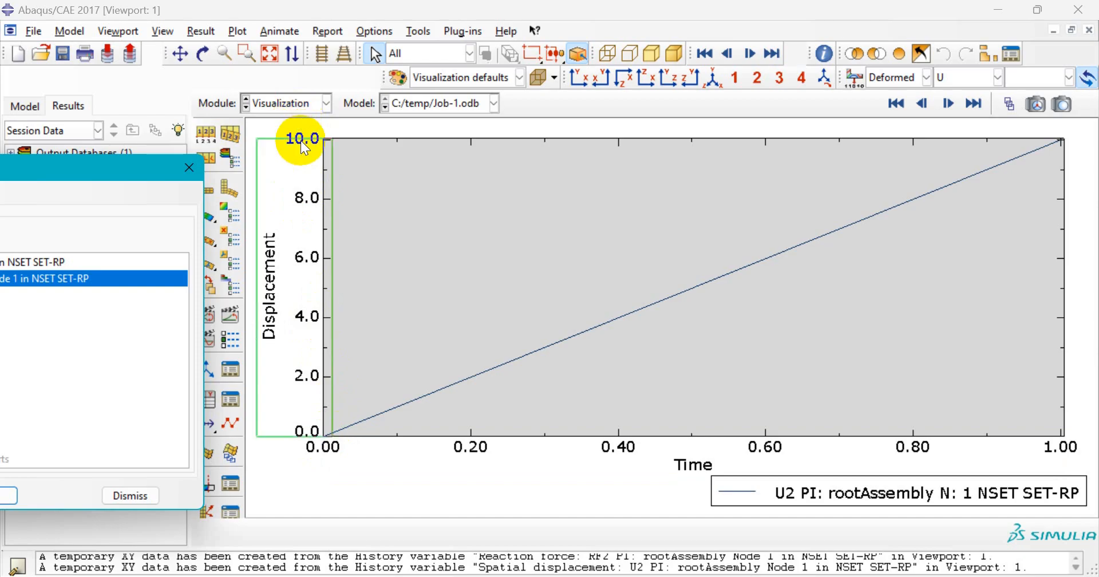
drag(110, 167, 392, 163)
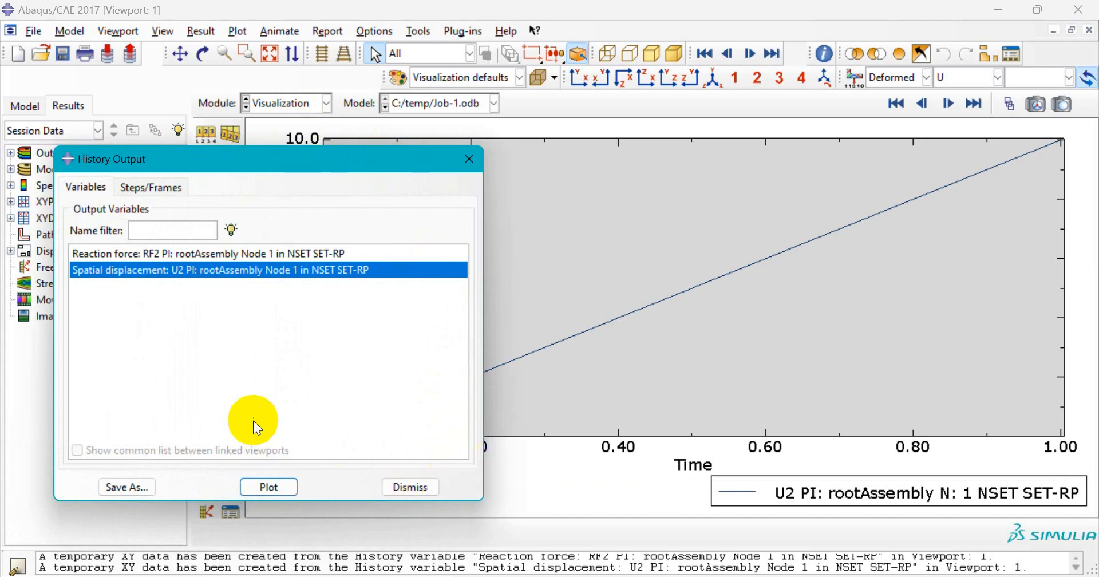
click(177, 253)
click(193, 267)
click(194, 255)
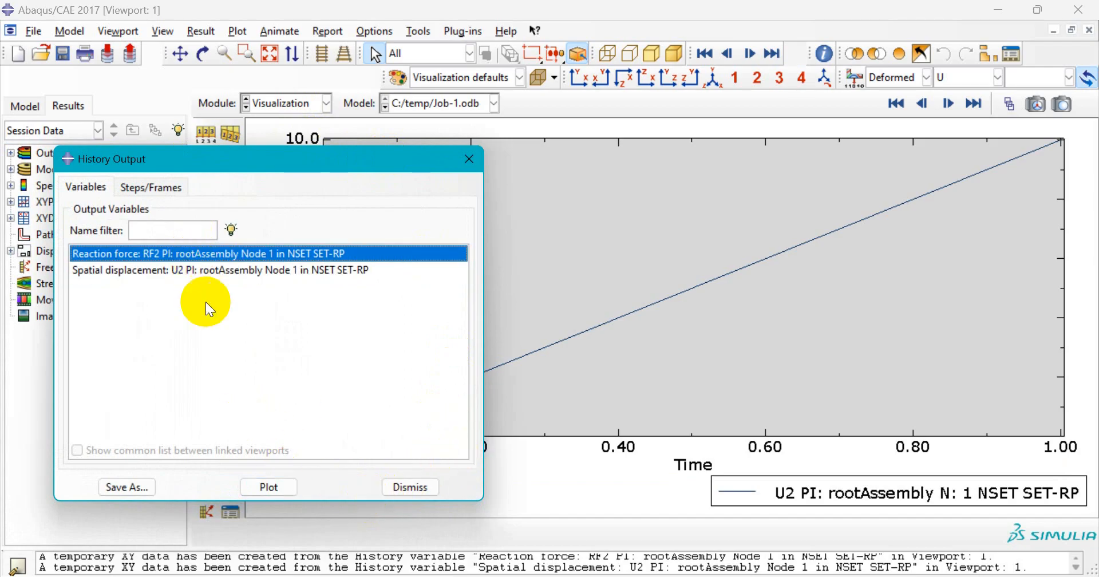
click(424, 490)
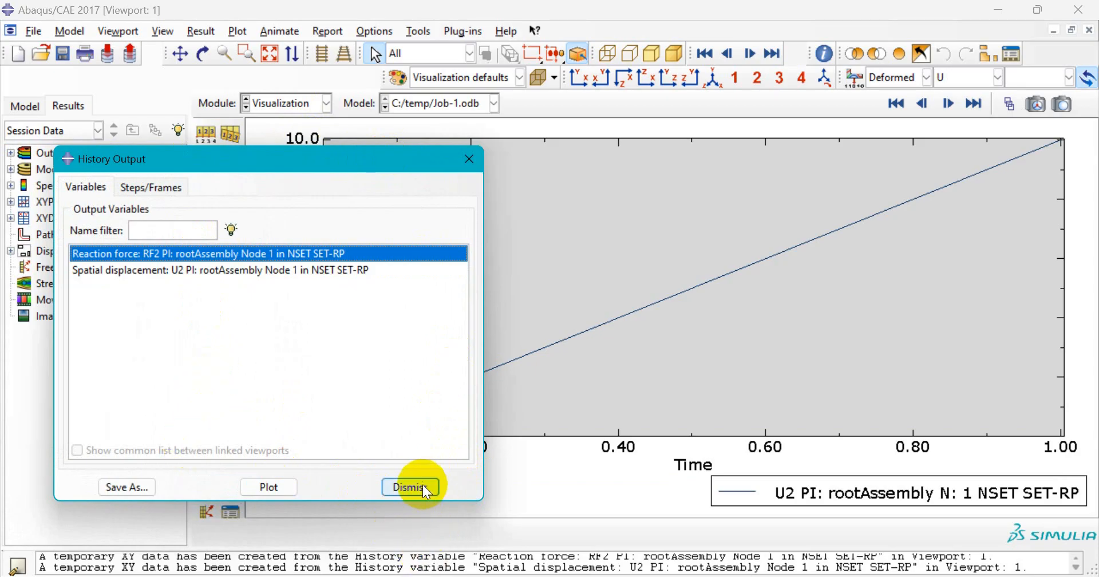
click(423, 487)
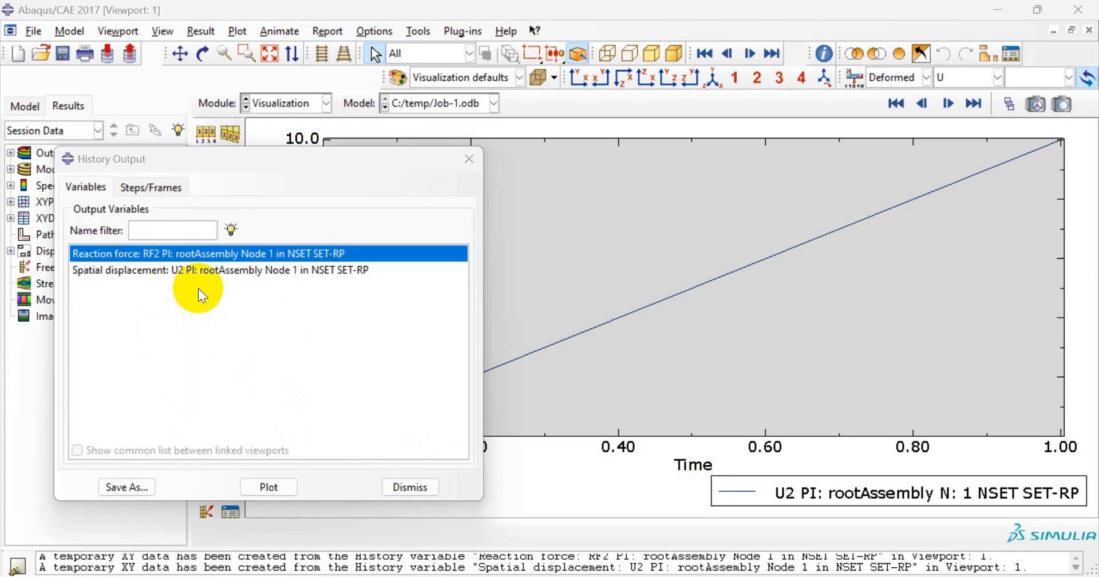
- Save the RF2 reaction force history as session XY data without plotting it
click(191, 258)
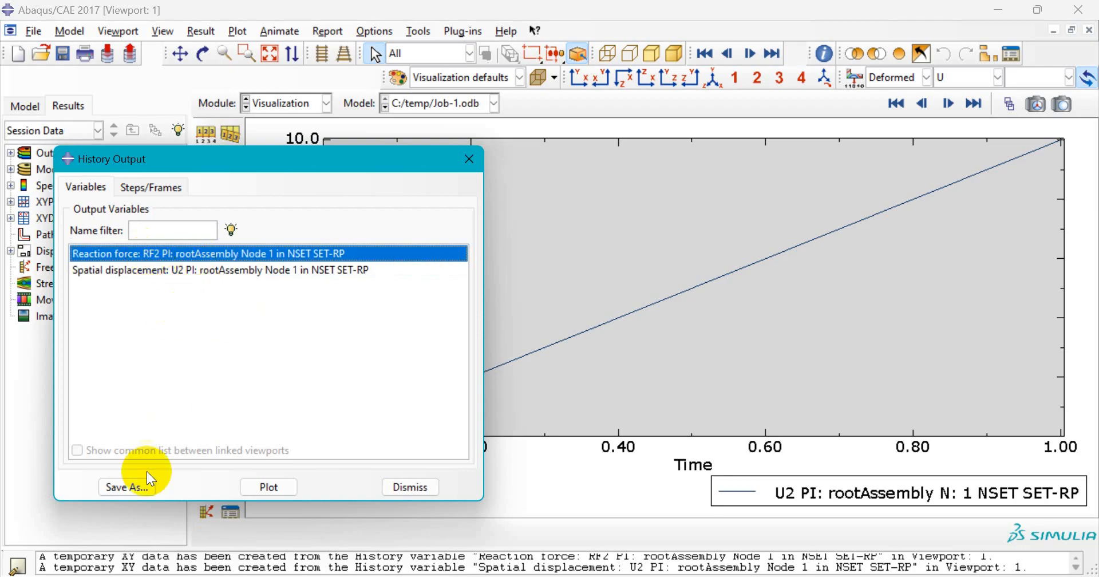
click(139, 486)
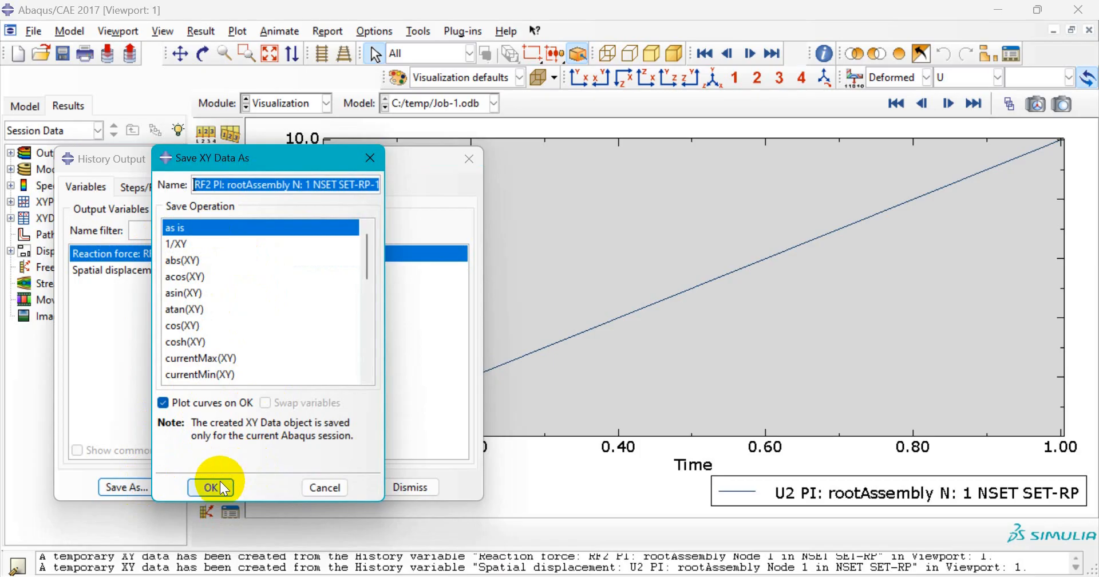
click(212, 404)
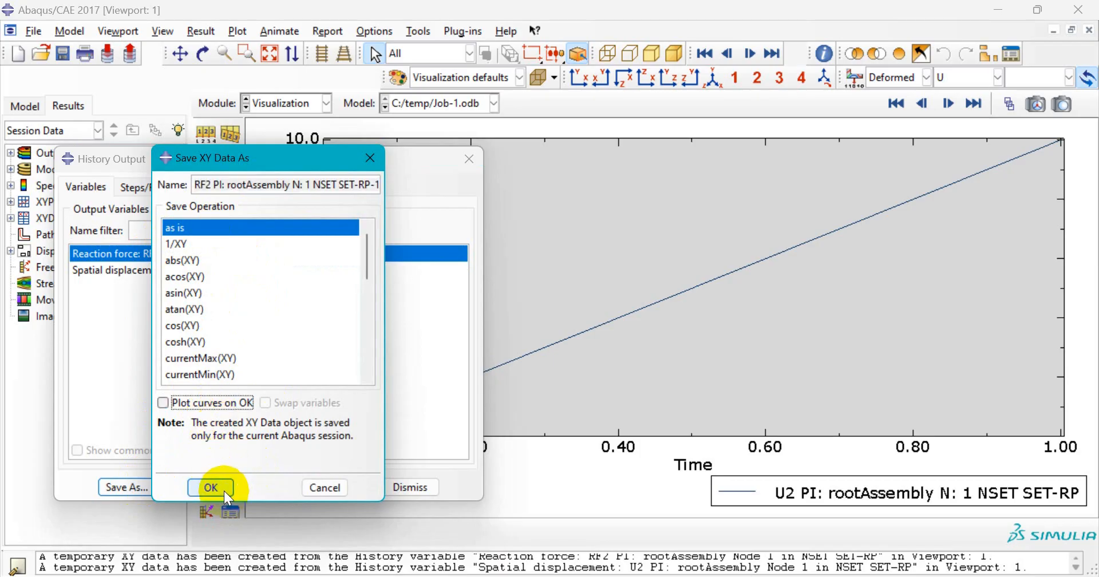
click(225, 490)
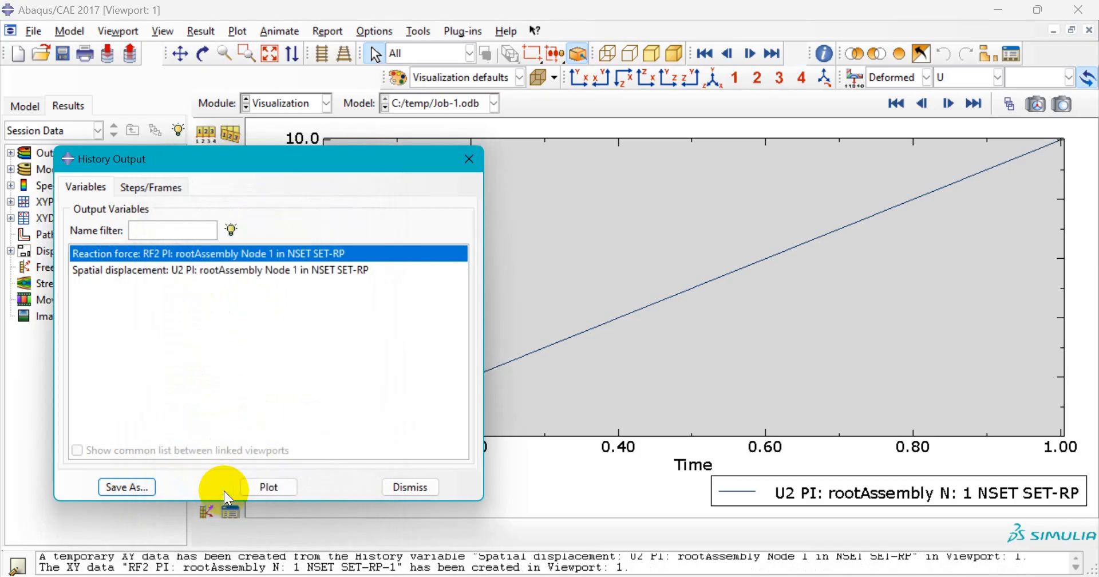
- Save the U2 displacement history as XY data too, then close the History Output dialog
click(142, 270)
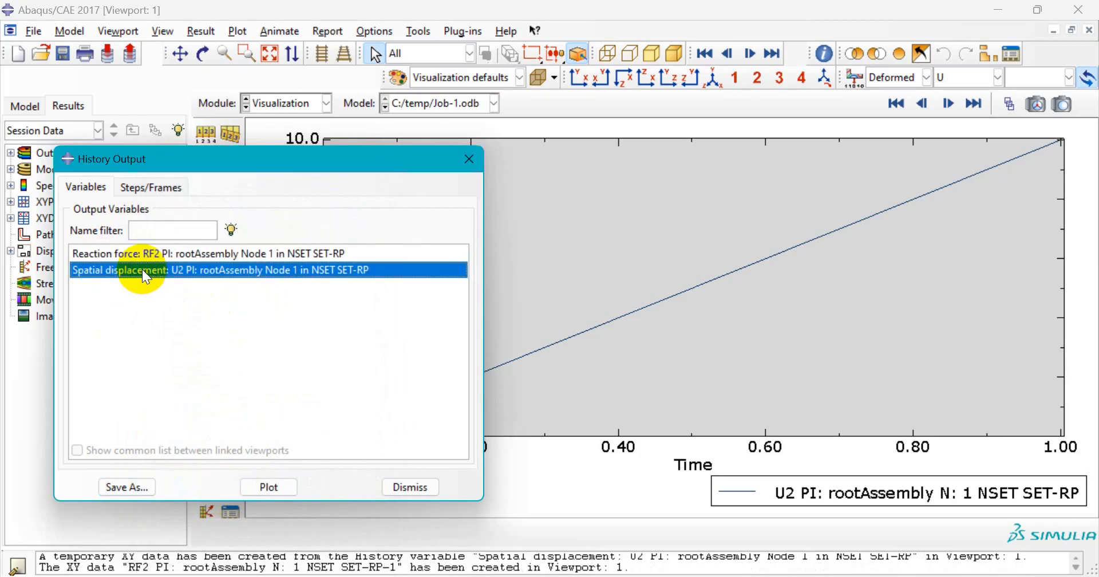
click(143, 488)
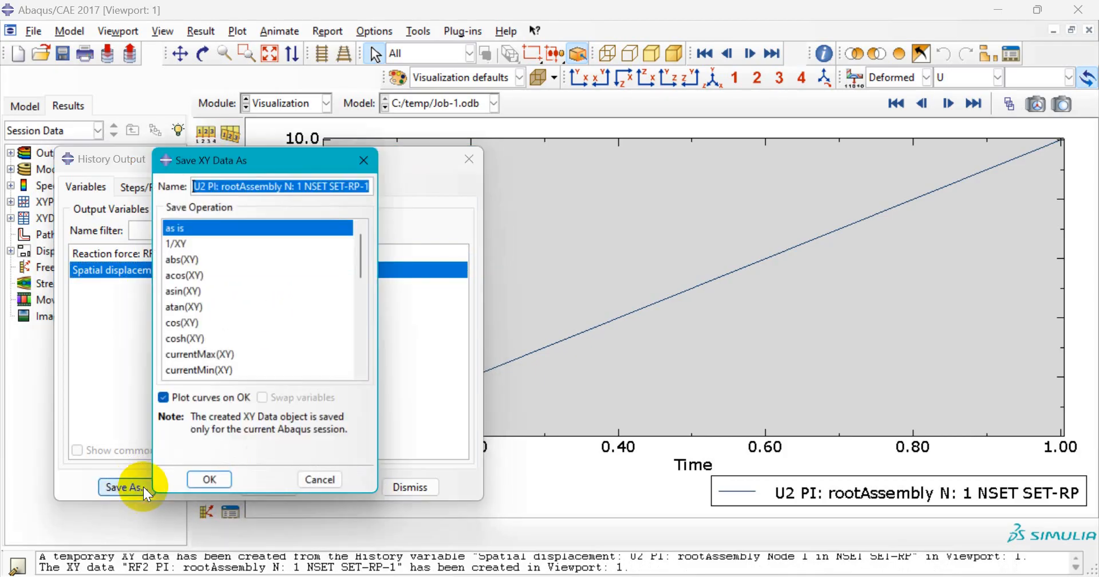
click(184, 402)
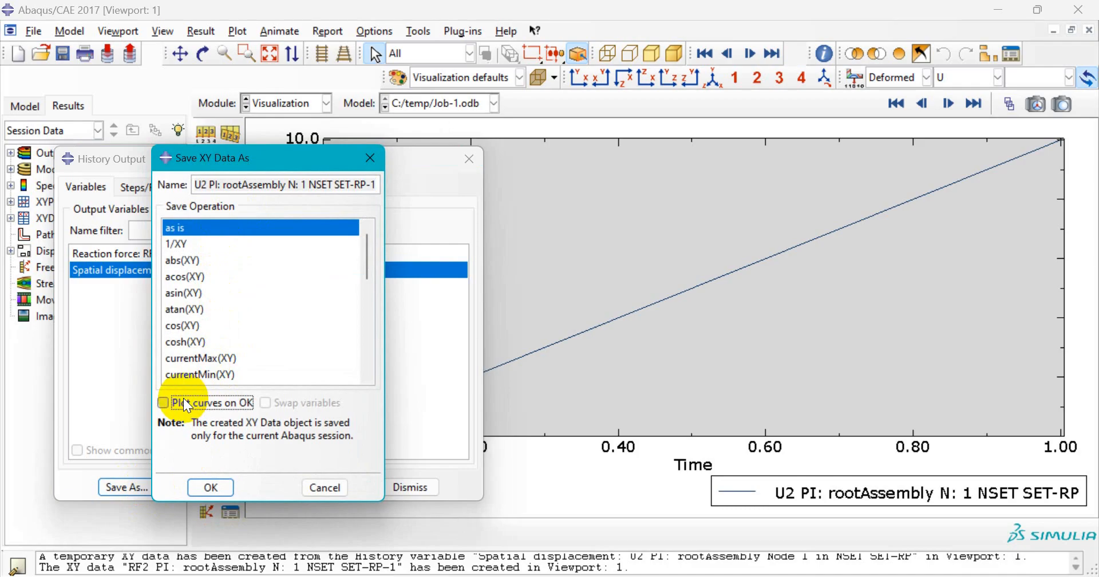
click(226, 487)
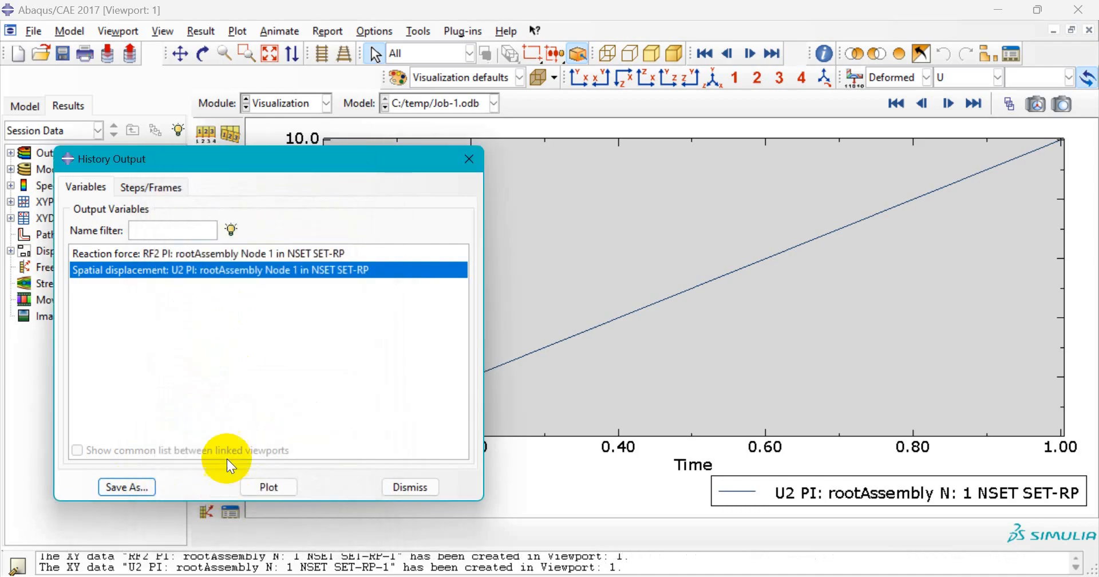
click(422, 490)
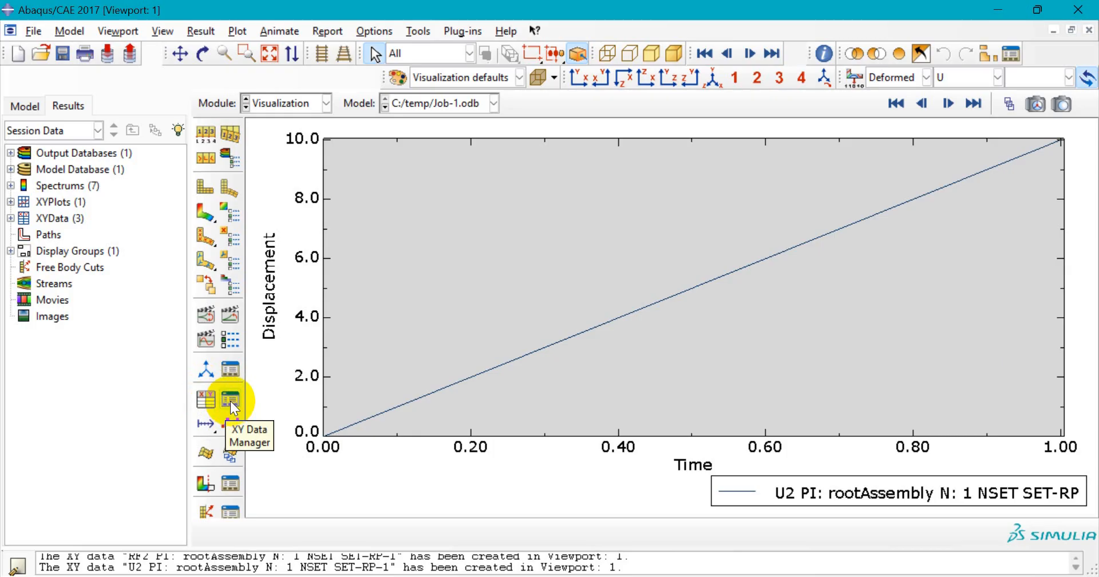
- Open the Operate on XY Data builder listing the saved RF2 and U2 data sets
click(209, 401)
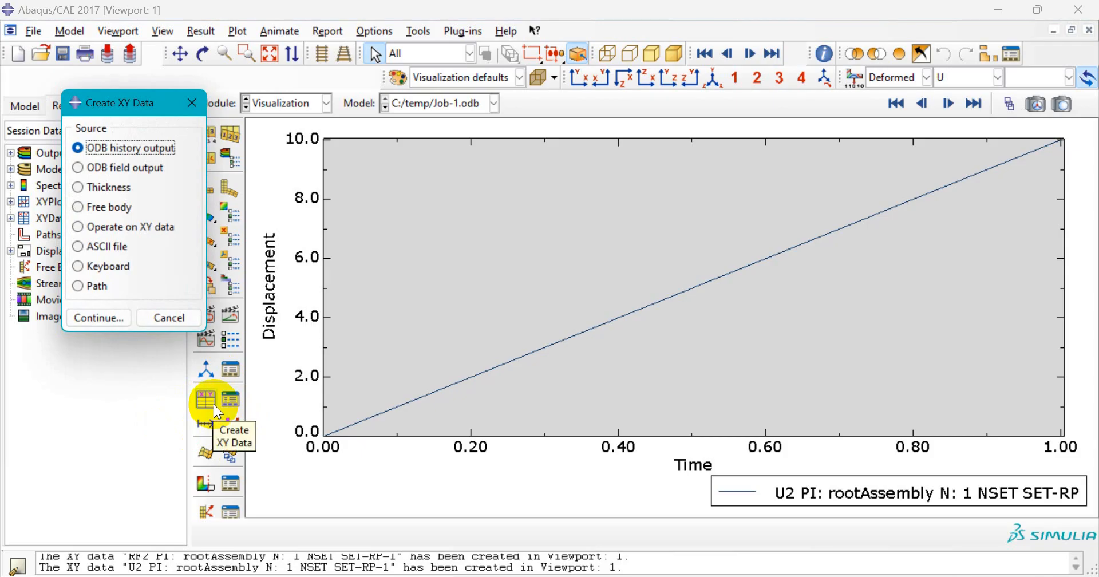
click(150, 229)
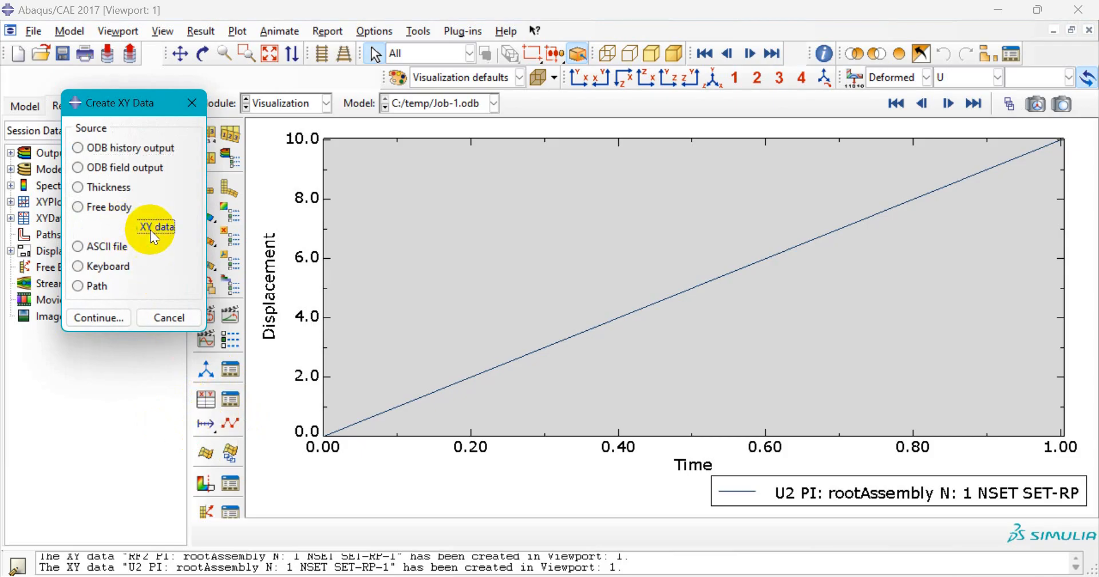
click(119, 316)
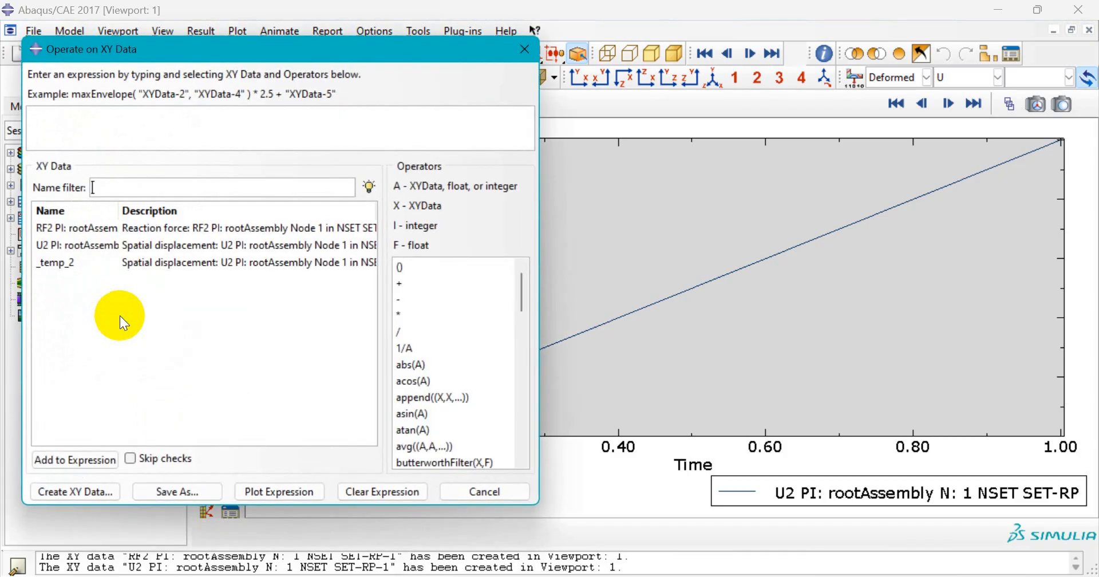
drag(154, 47, 160, 47)
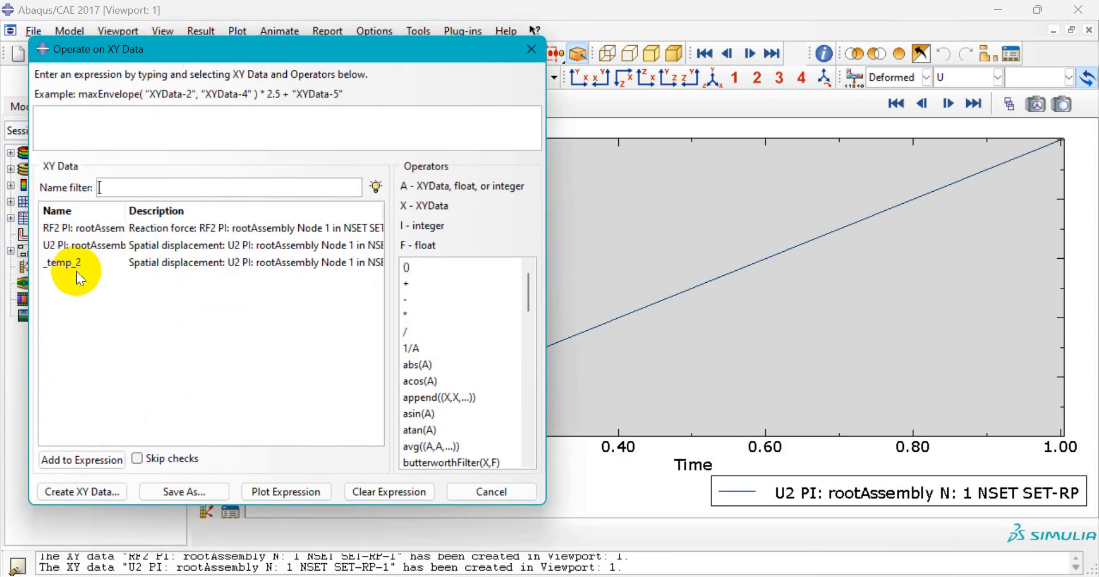
click(64, 228)
click(60, 244)
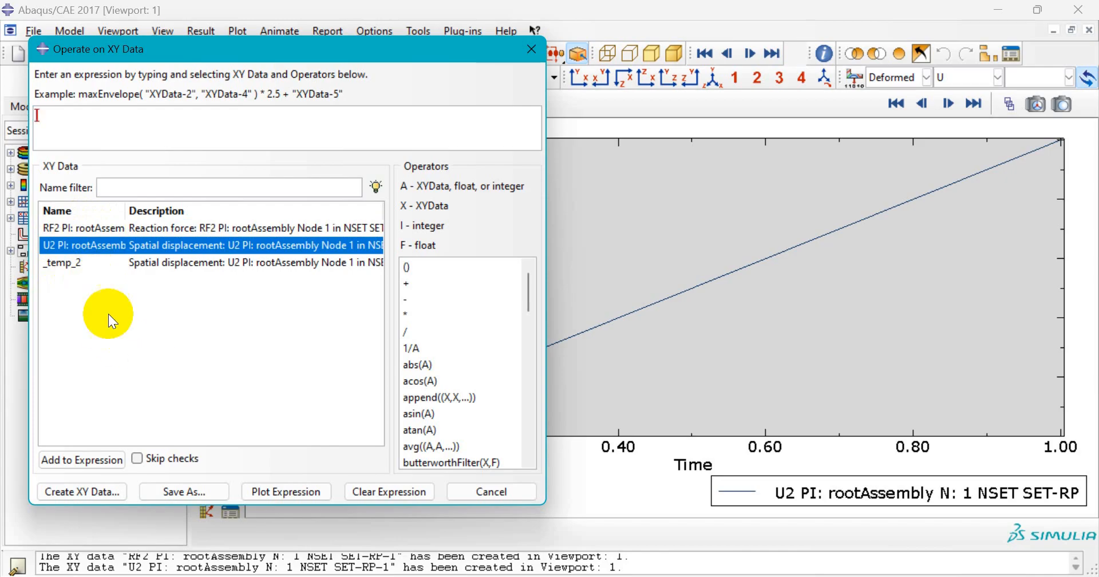
click(87, 232)
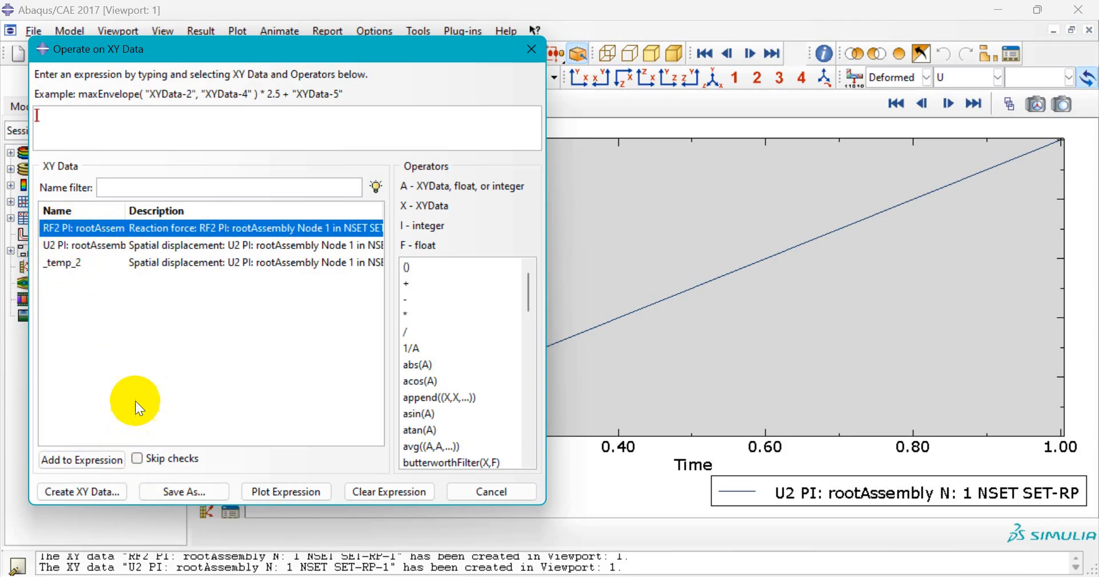
click(93, 242)
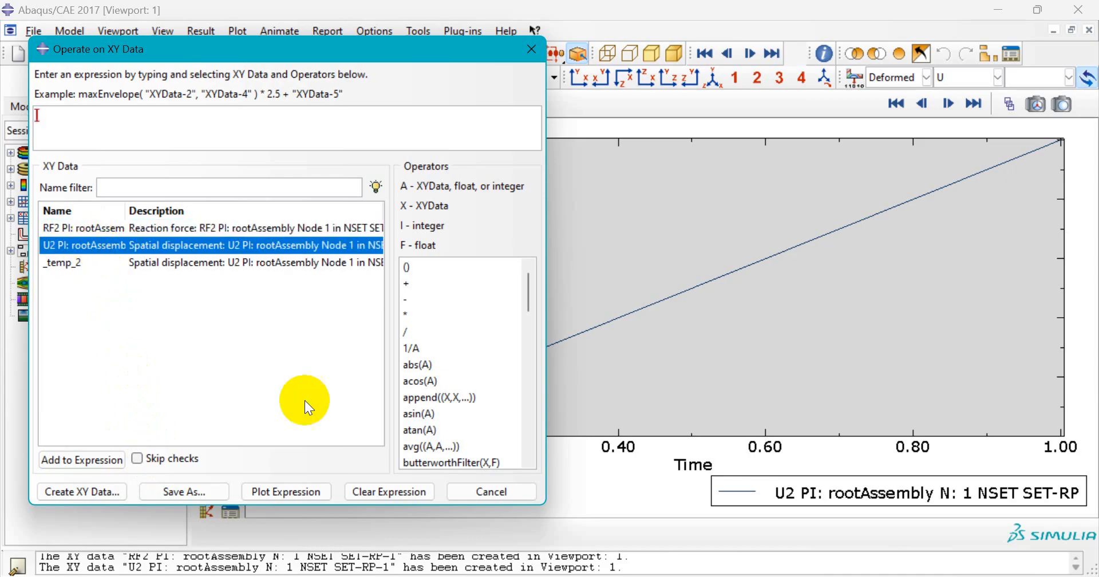
scroll(486, 376, down, 4)
scroll(479, 373, up, 2)
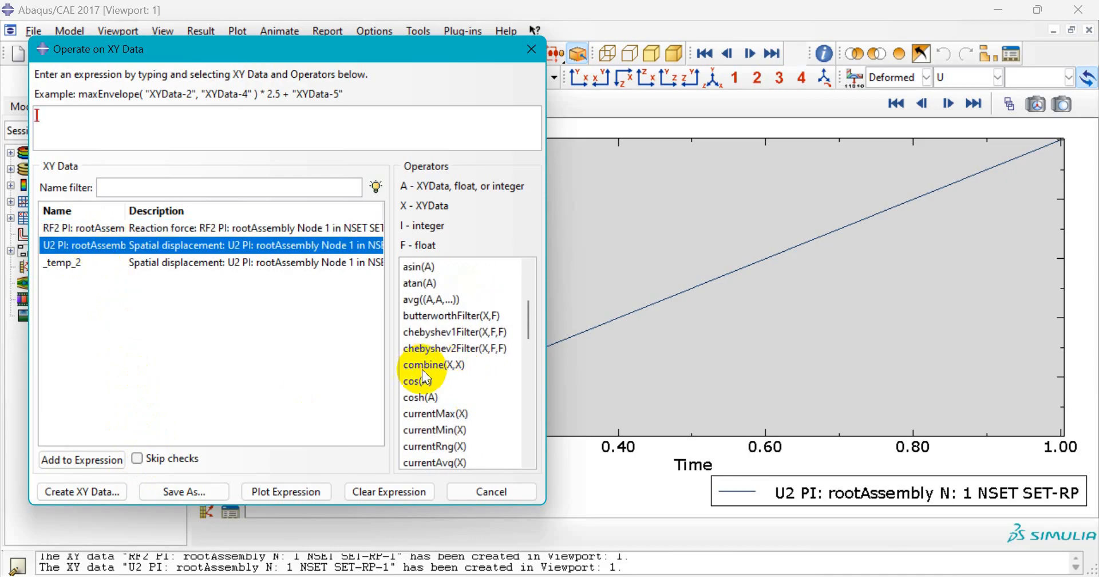
- Build the expression combine(U2, RF2) pairing displacement with reaction force
click(455, 368)
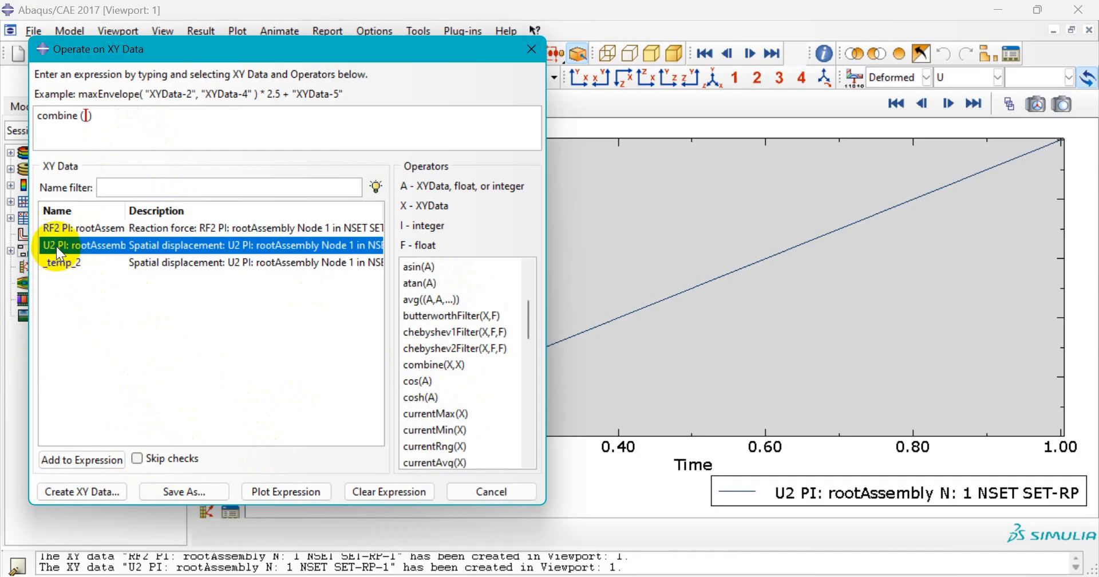
click(94, 462)
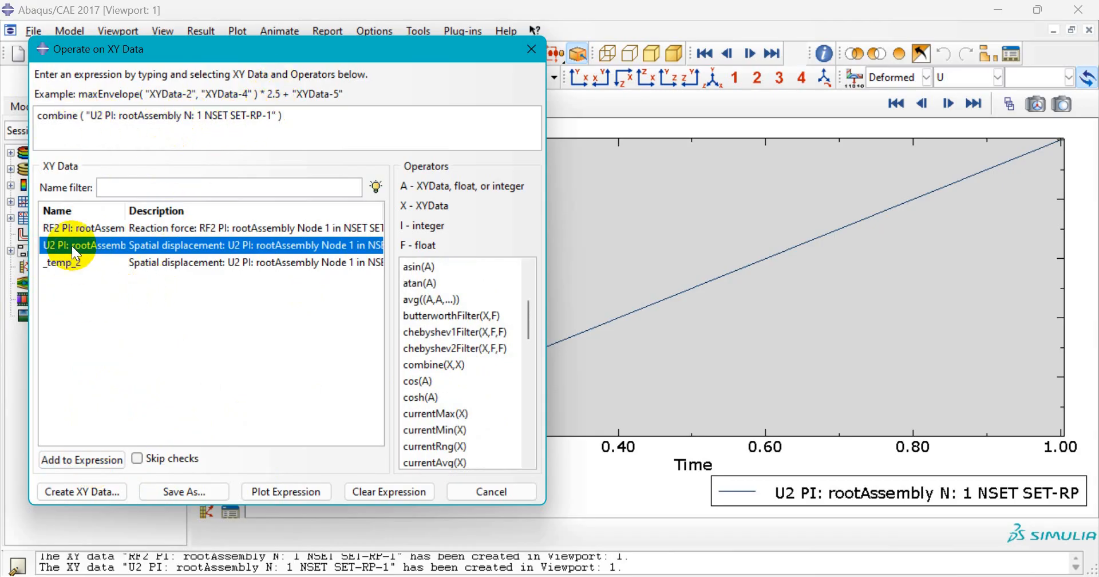
click(73, 227)
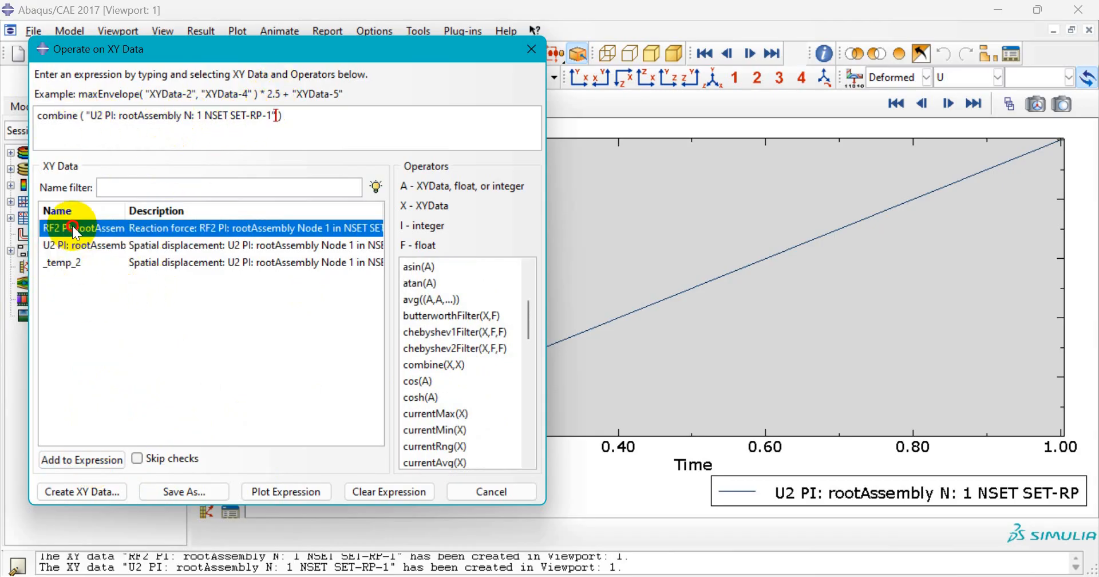
click(101, 459)
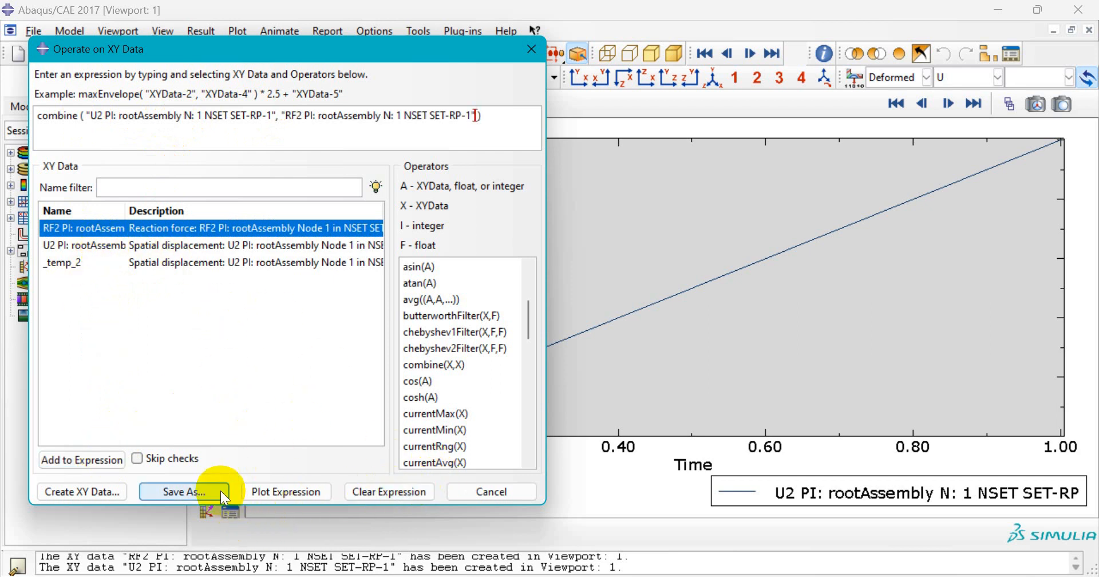
- Plot the combined _temp_1 force-displacement curve and close the expression builder
click(284, 491)
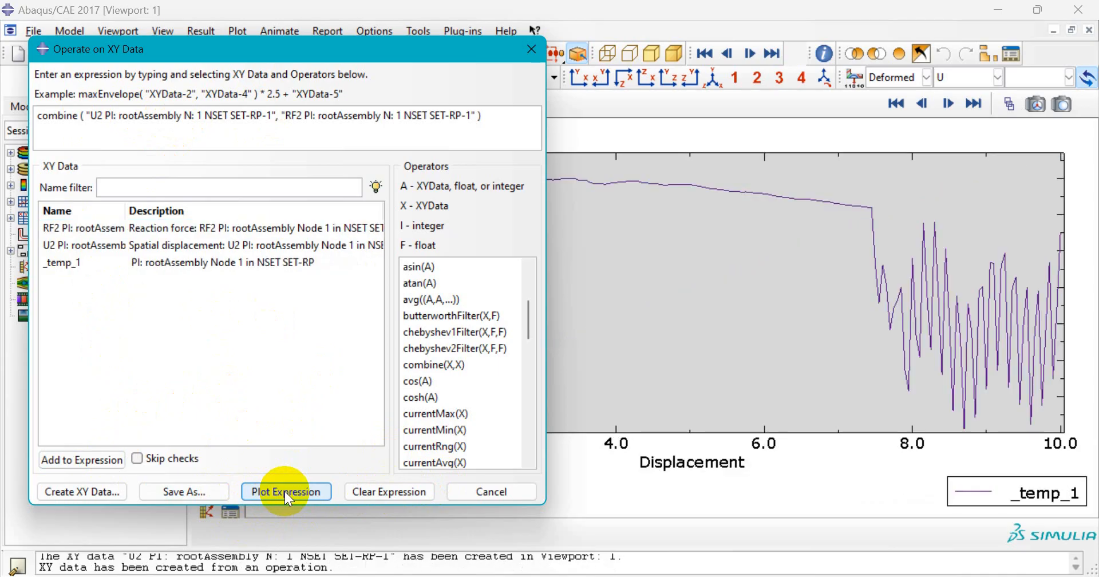
click(493, 492)
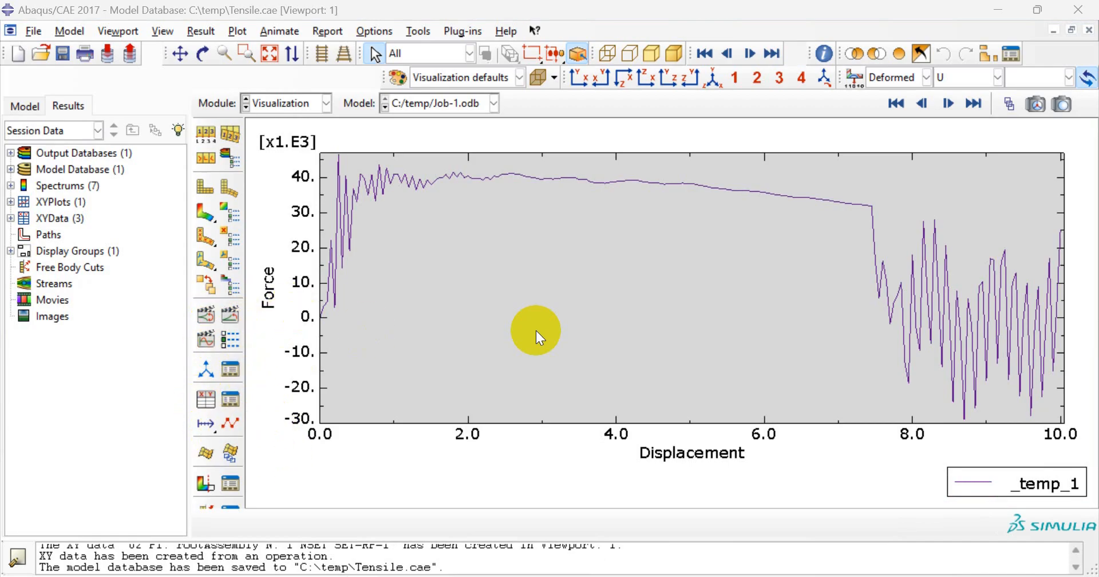
- Switch back to the dogbone and animate its S22 stress contours through the time history
click(201, 189)
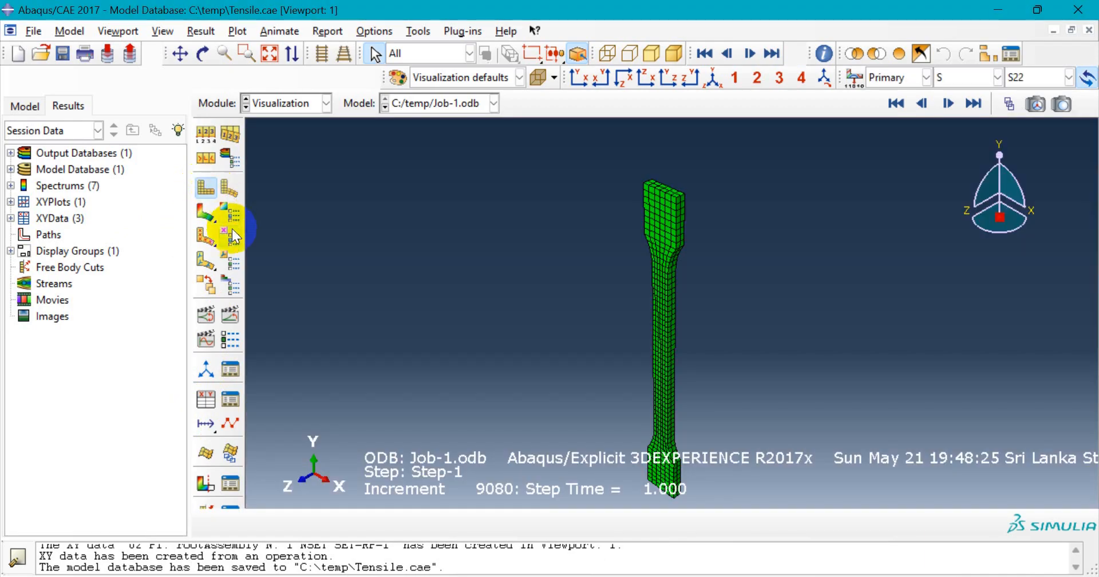
click(208, 215)
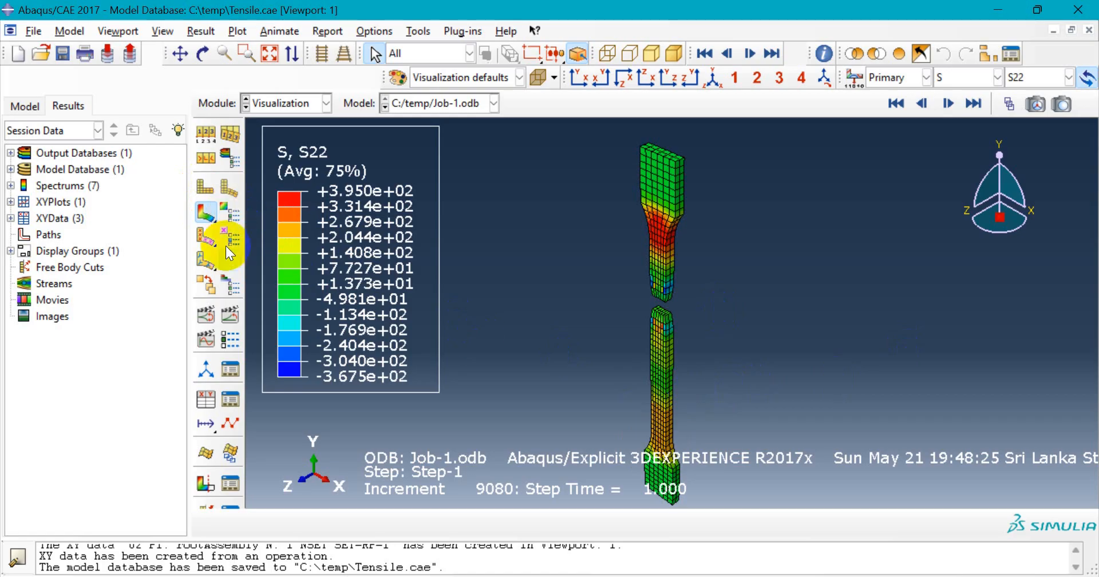
click(224, 322)
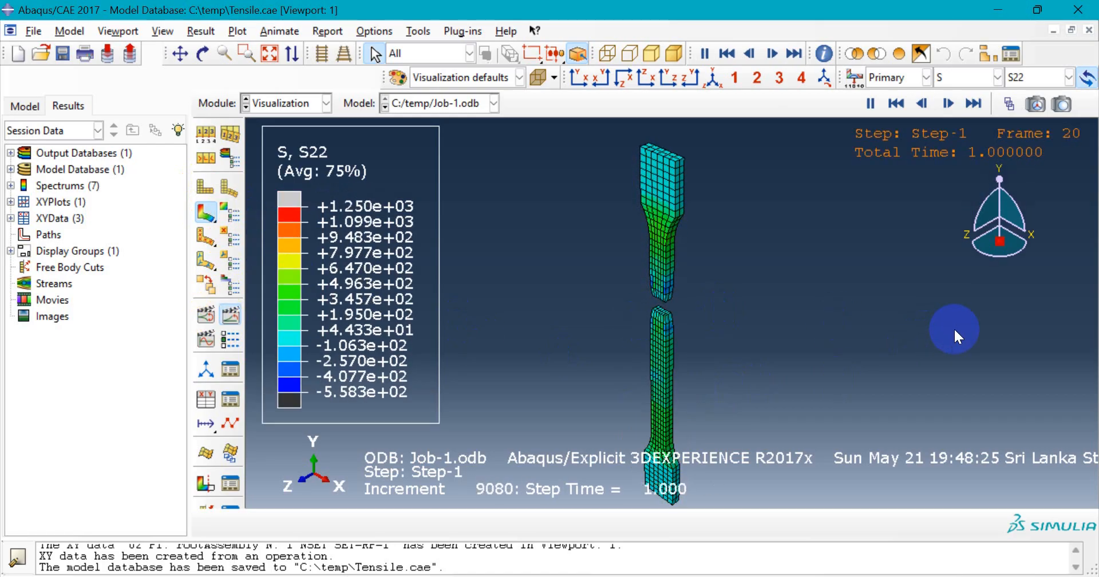